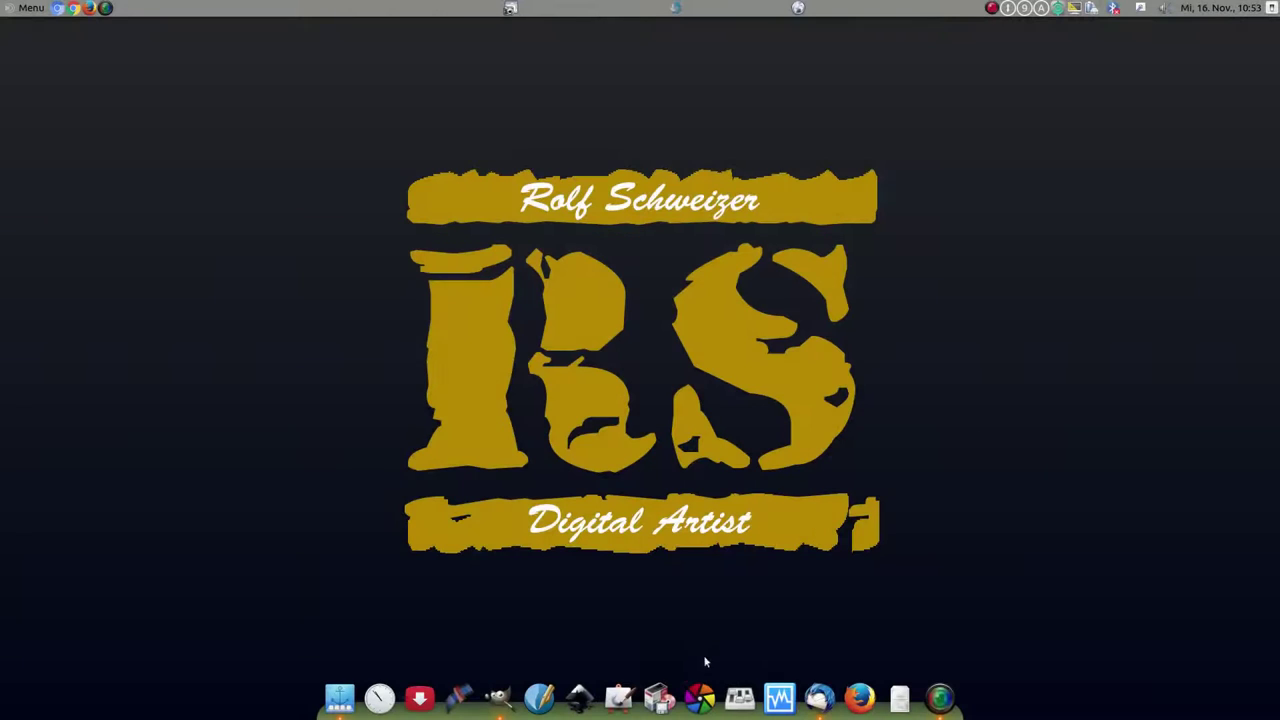
# Step: Launch GIMP, view the finished storm composite zoomed out, then show the hausfrei.png house cut-out
pyautogui.click(500, 697)
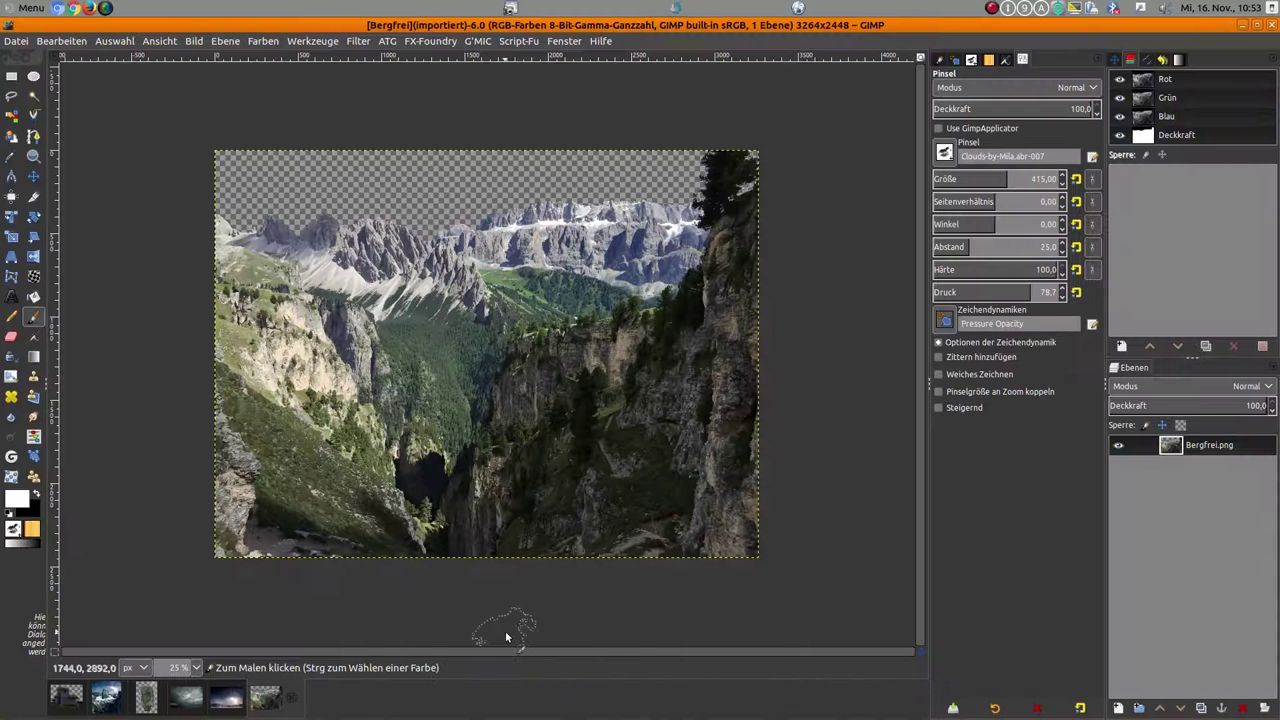
pyautogui.click(112, 700)
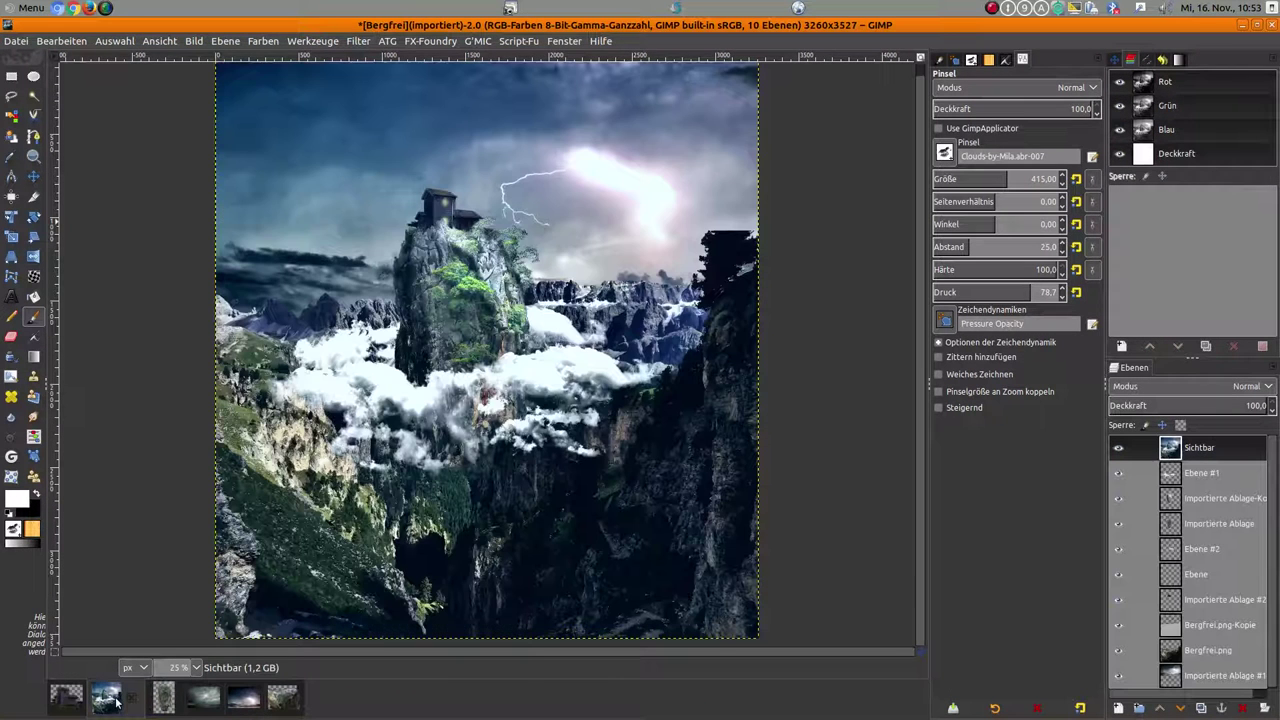
pyautogui.scroll(-1, 476, 465)
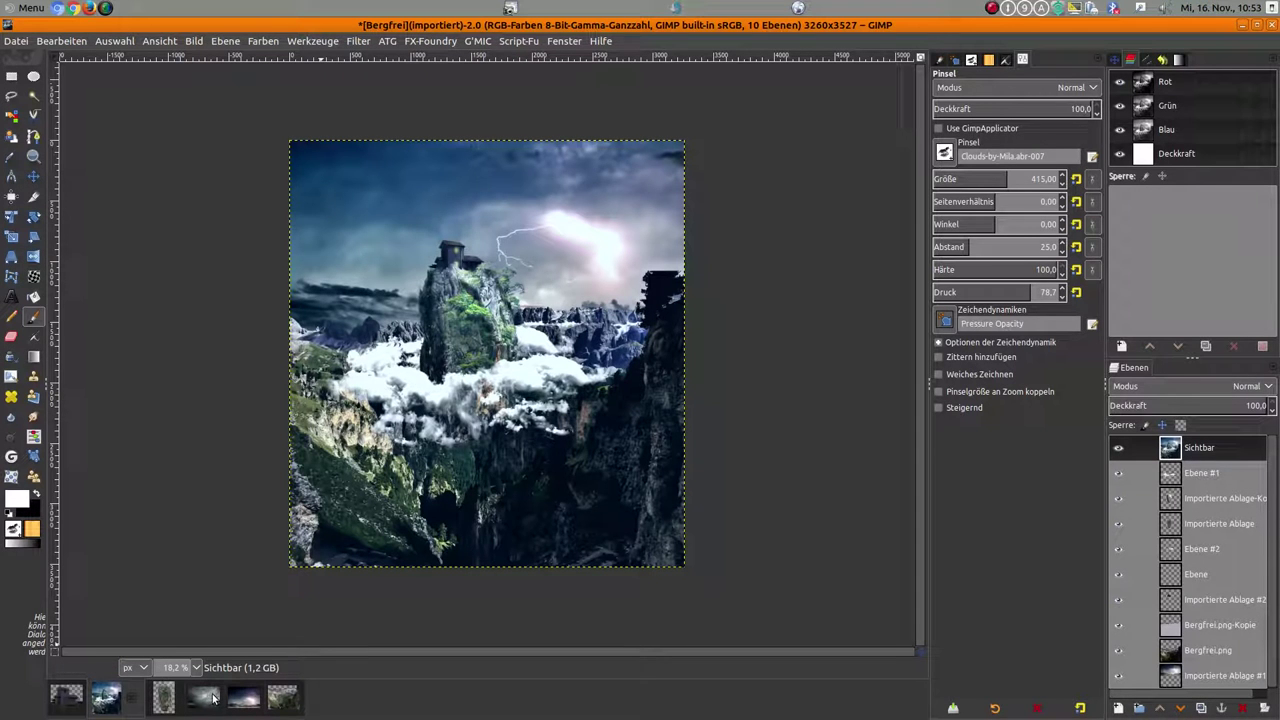
pyautogui.click(69, 700)
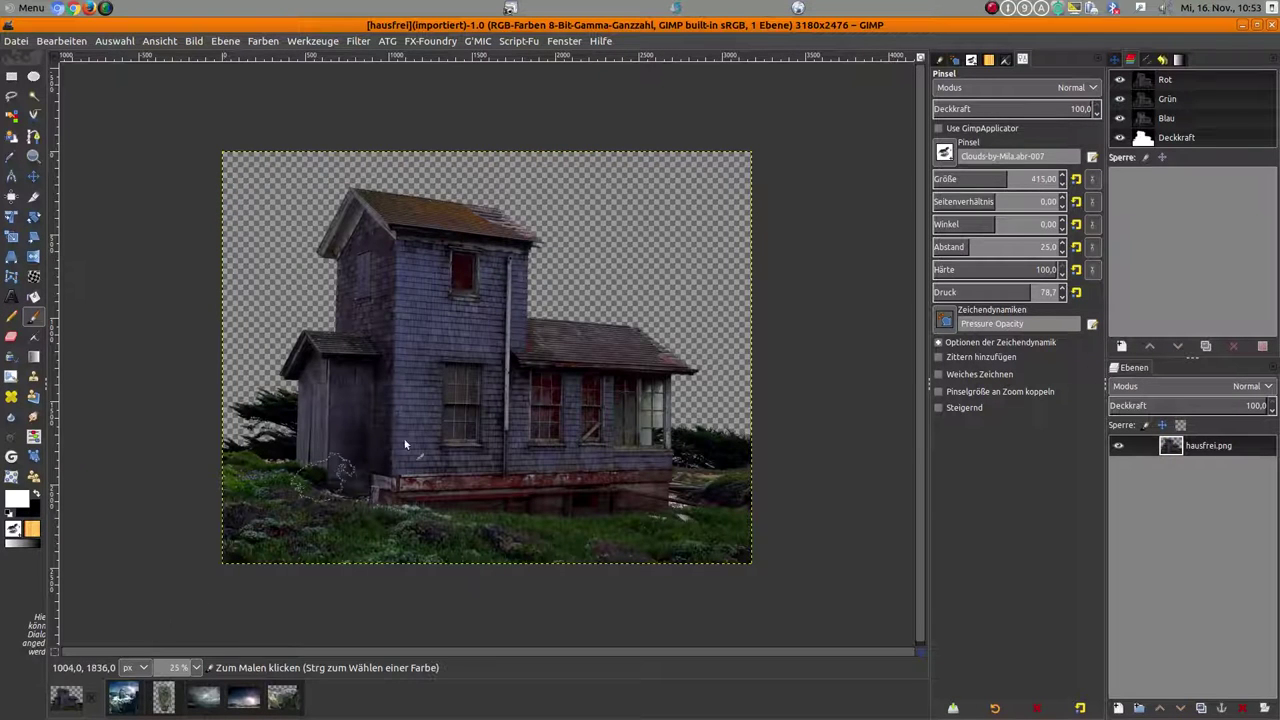
# Step: Page through the Fels.png rock, lake-balaton and lightning images, ending on Bergfrei.png
pyautogui.click(165, 700)
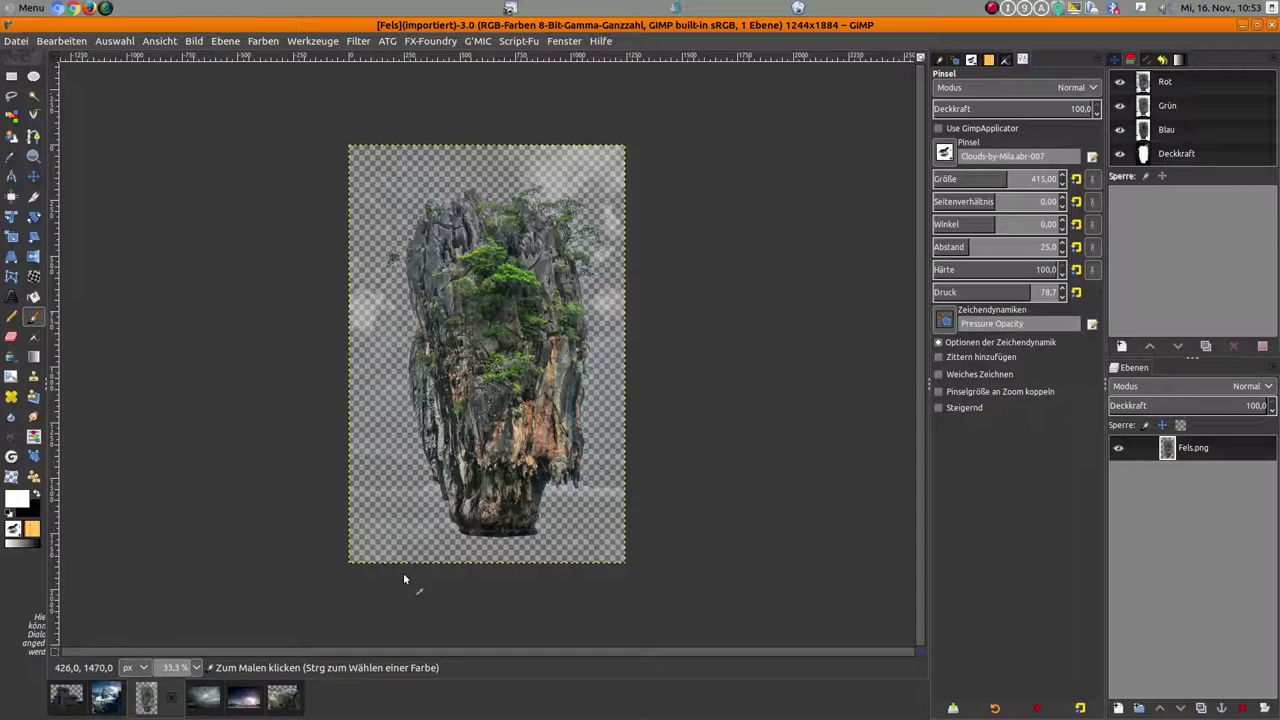
pyautogui.click(207, 703)
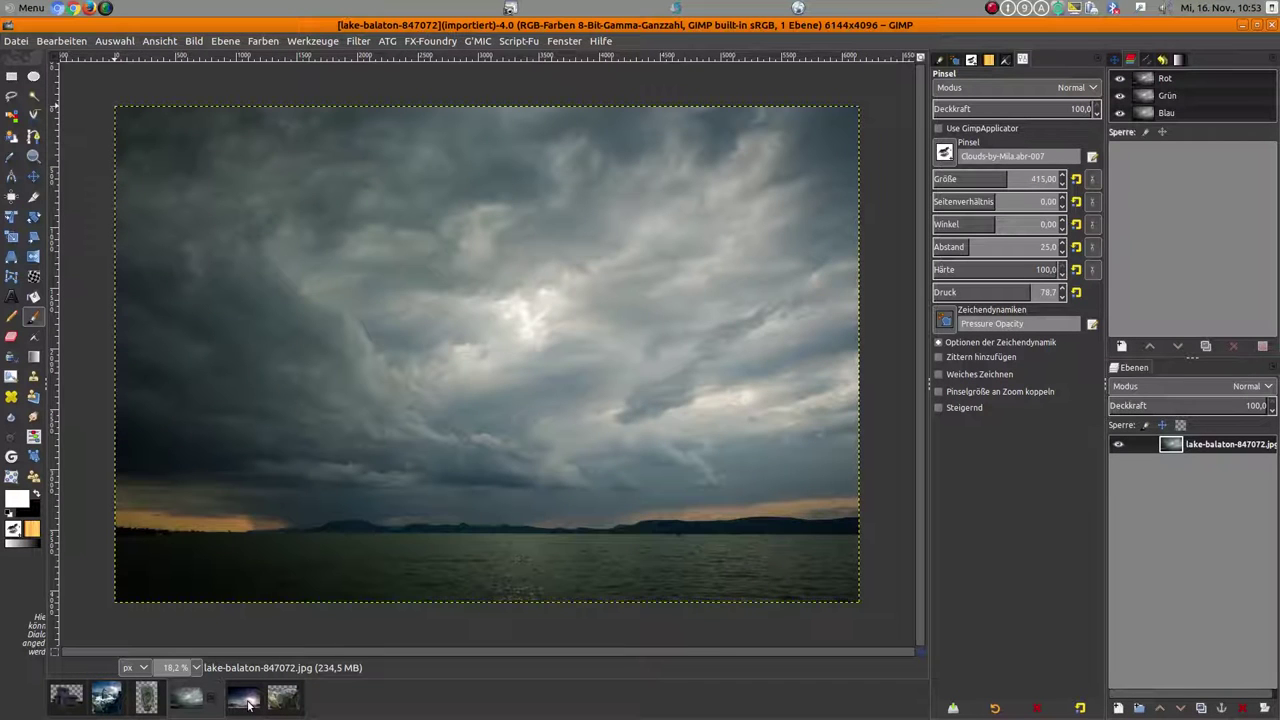
pyautogui.click(247, 702)
pyautogui.click(283, 700)
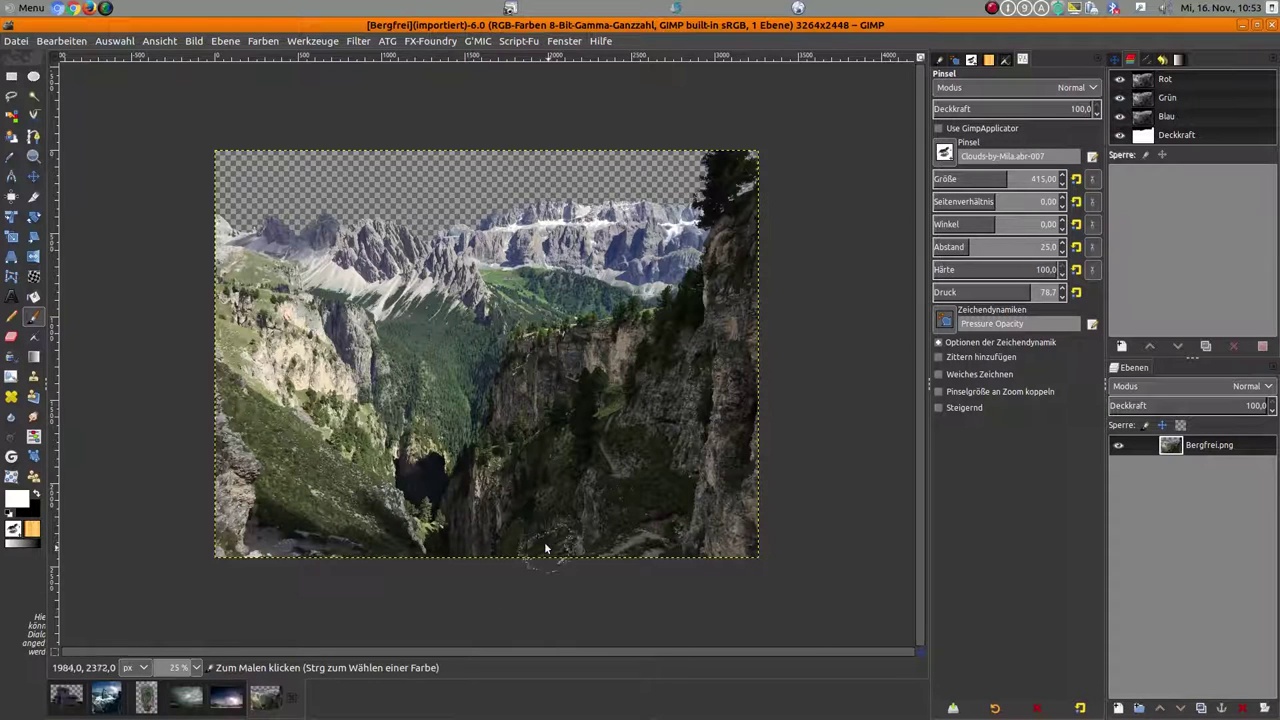
# Step: Duplicate the mountain layer as Bergfrei.png-Kopie, then try a crop without Allow growing and undo it
pyautogui.click(1201, 708)
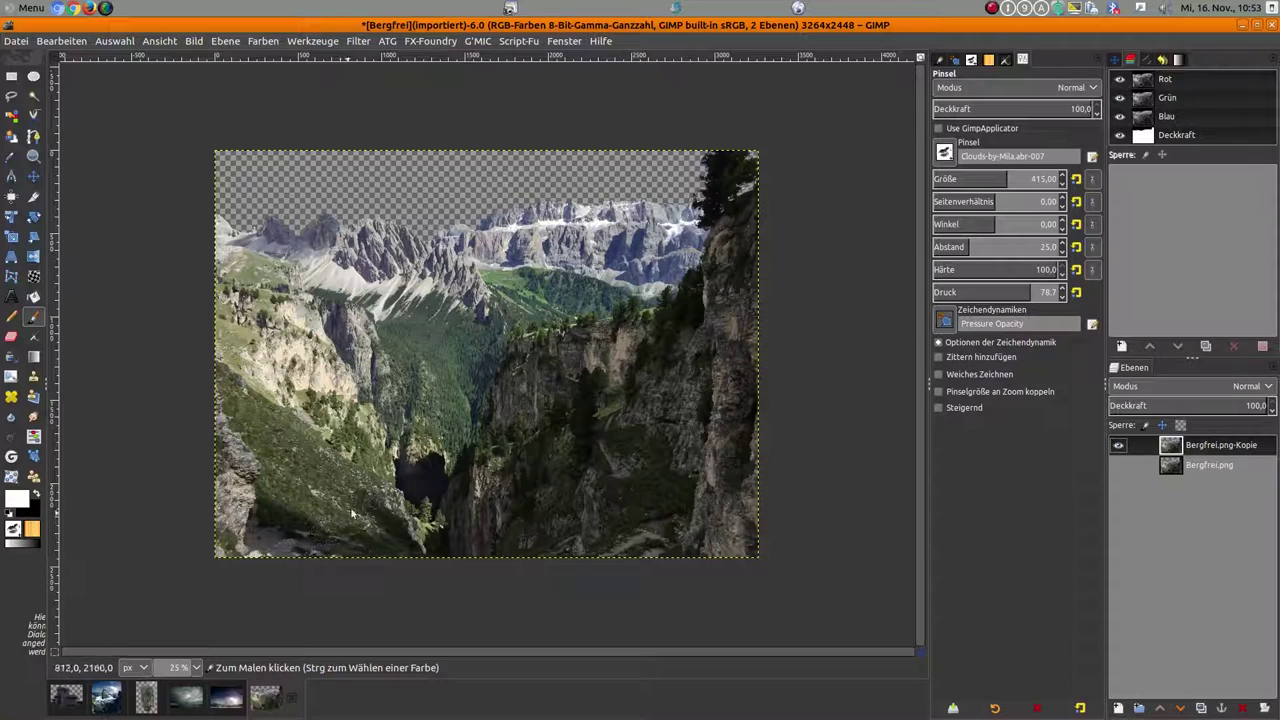
pyautogui.click(33, 198)
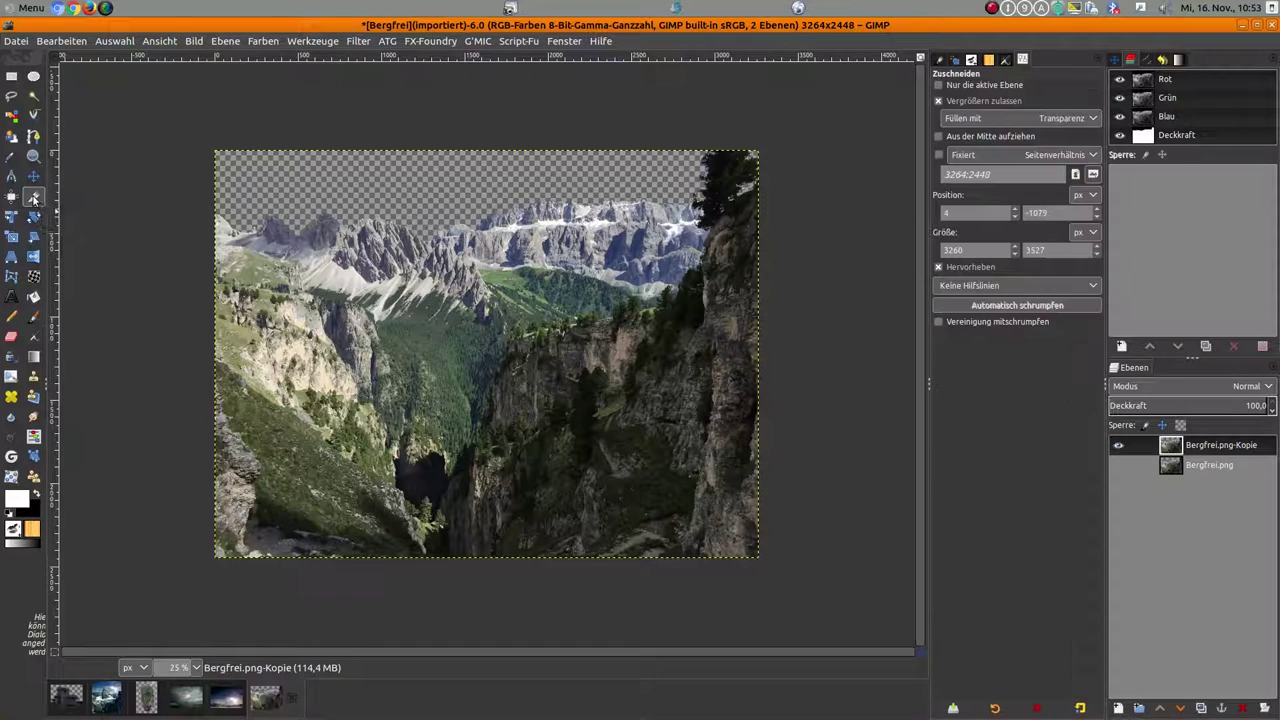
pyautogui.click(938, 101)
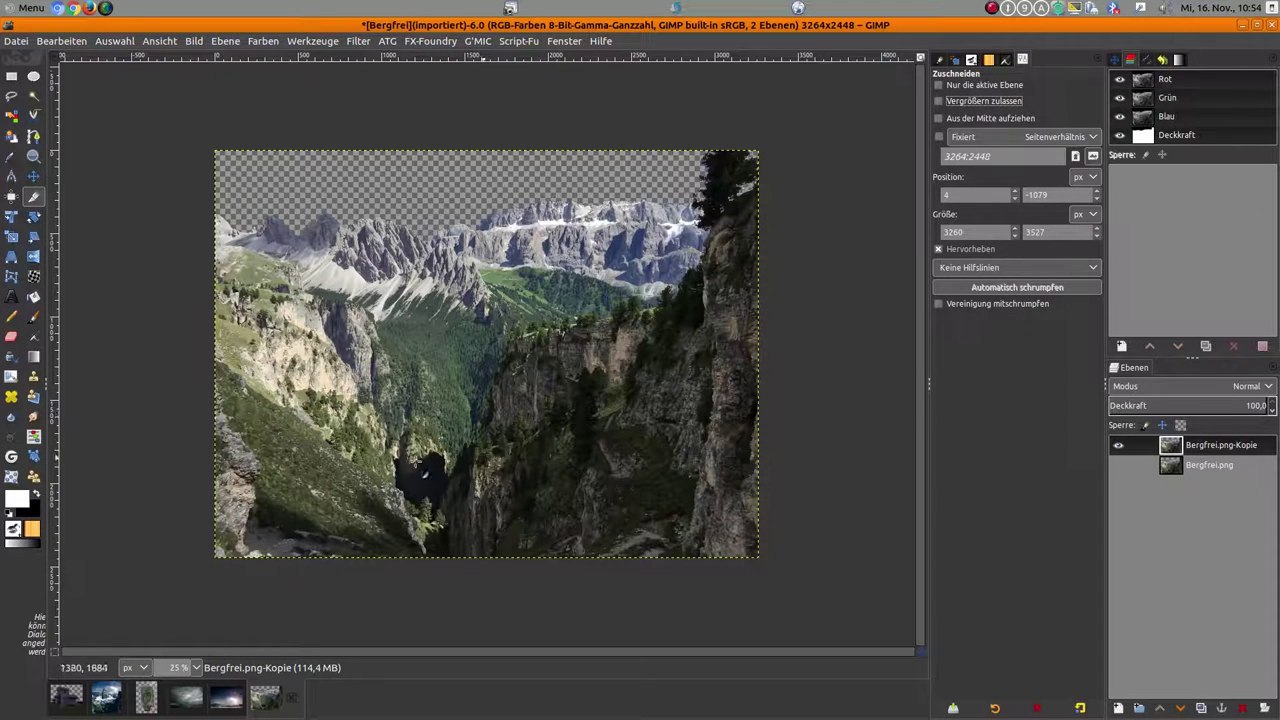
pyautogui.moveTo(209, 330); pyautogui.dragTo(788, 572)
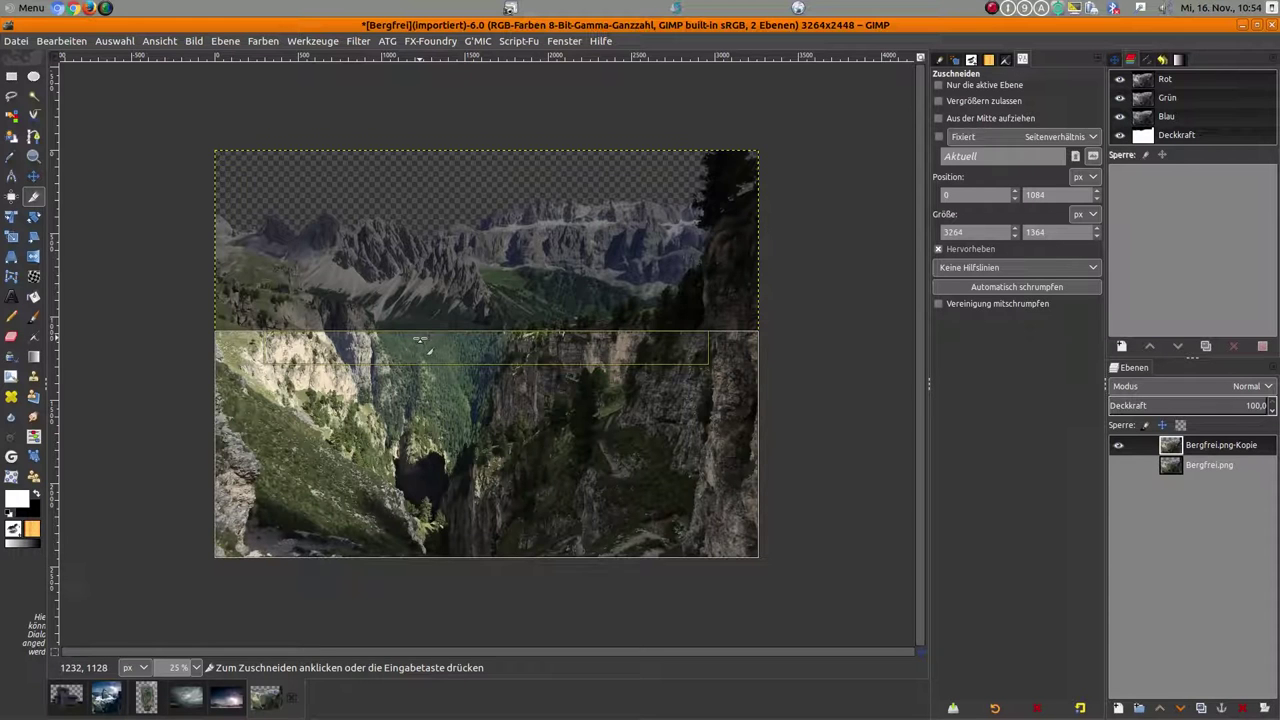
pyautogui.press('Return')
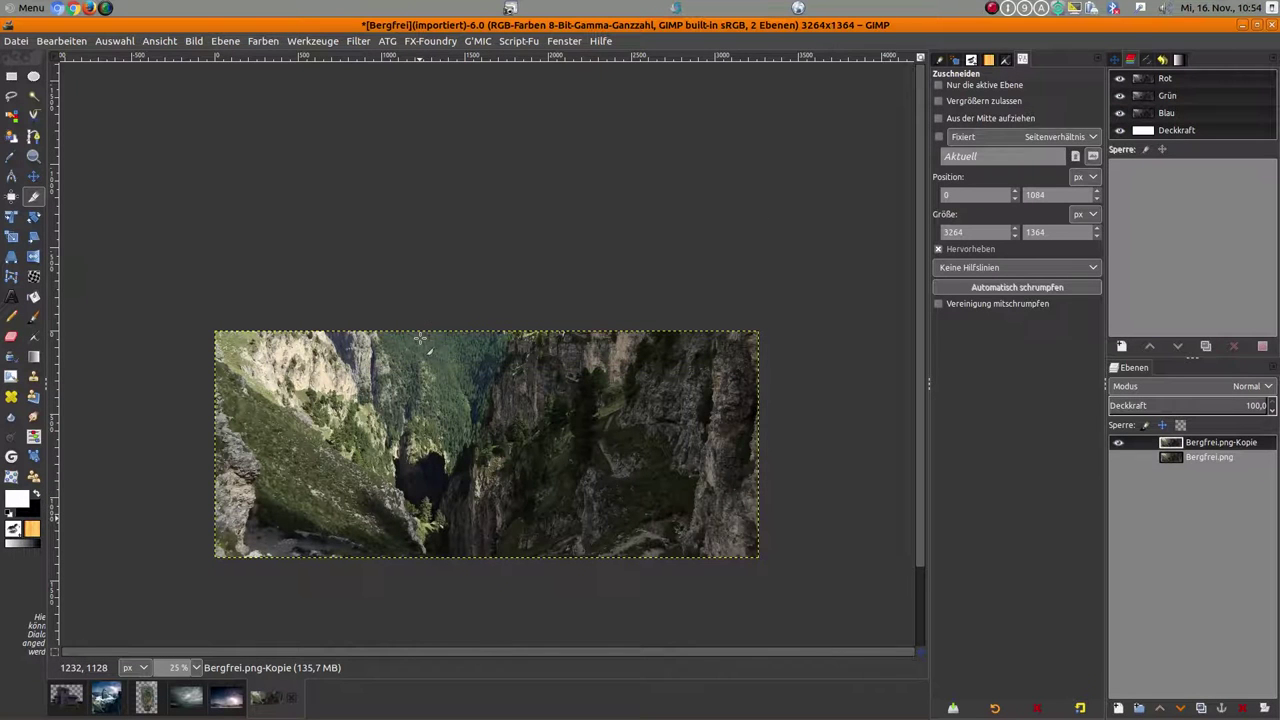
pyautogui.hotkey('ctrl', 'z')
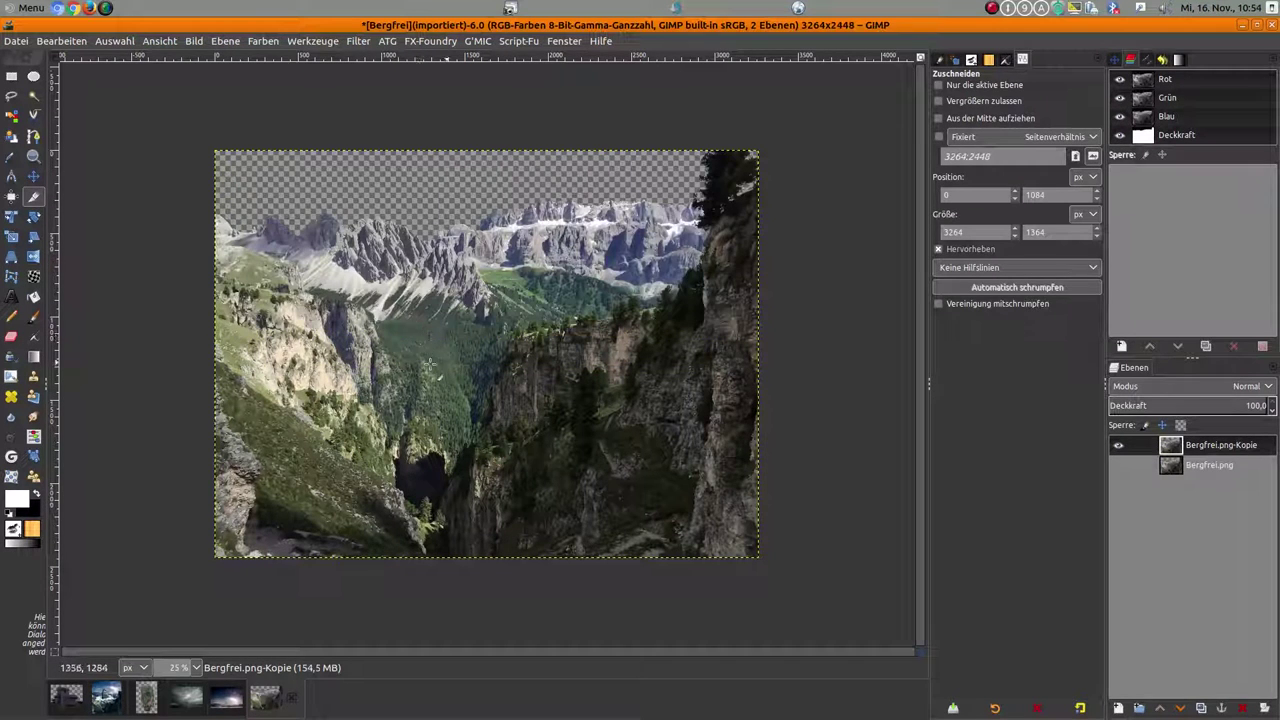
# Step: Crop with Allow growing to extend the canvas upward to 3264×4084 with transparent space
pyautogui.moveTo(210, 300); pyautogui.dragTo(762, 576)
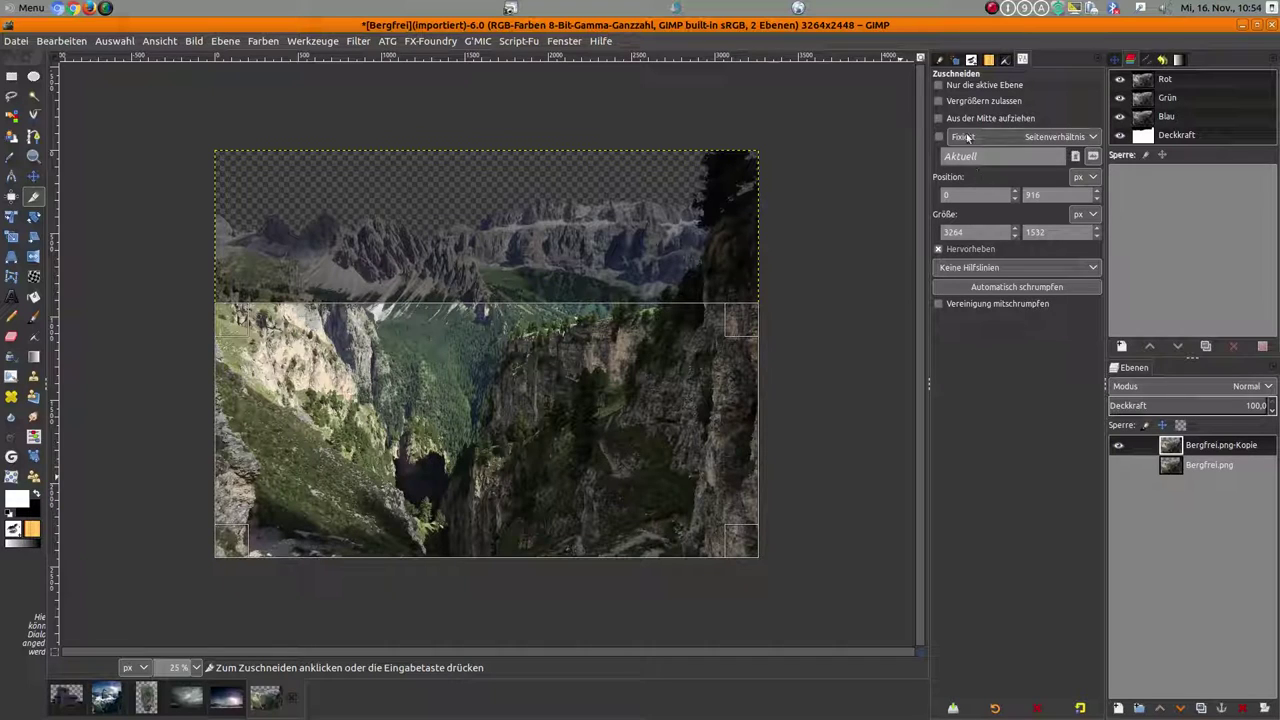
pyautogui.click(939, 101)
pyautogui.press('-')
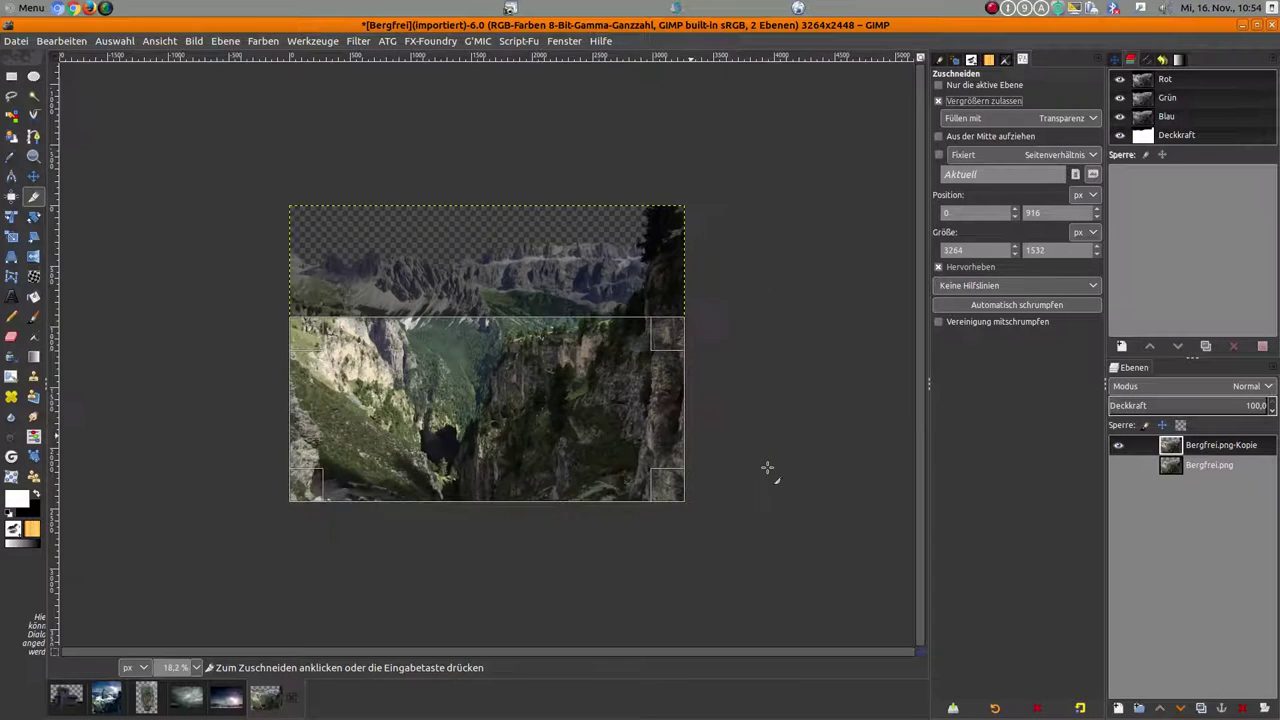
pyautogui.press('-')
pyautogui.moveTo(479, 327); pyautogui.dragTo(491, 116)
pyautogui.click(496, 327)
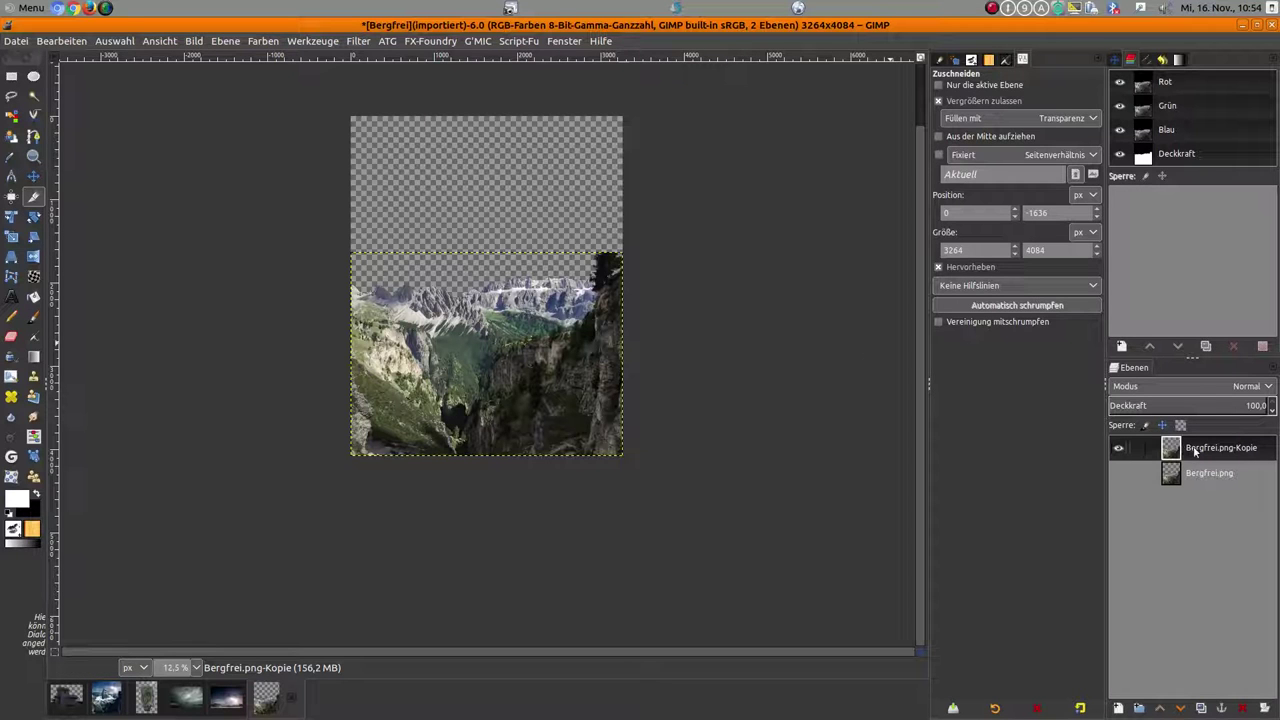
# Step: Resize the Bergfrei.png-Kopie layer to the full image size with Layer to Image Size
pyautogui.rightClick(1195, 452)
pyautogui.click(1100, 201)
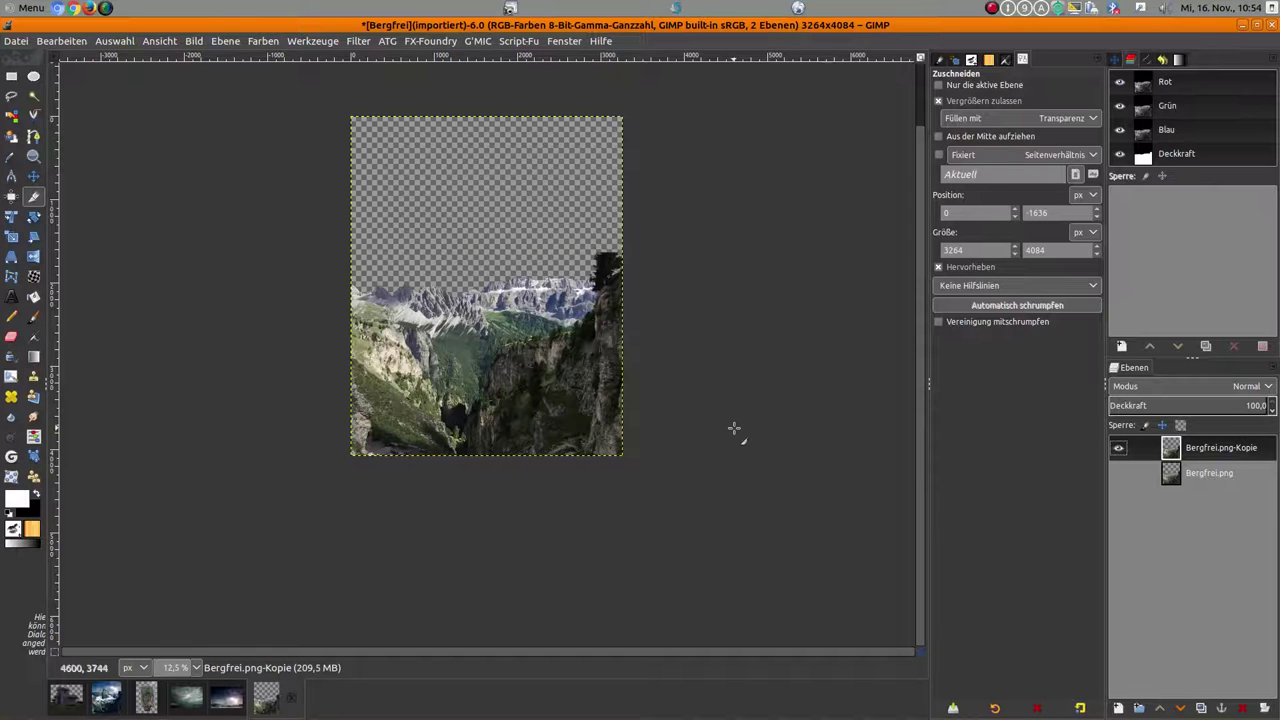
pyautogui.press('+')
pyautogui.press('-')
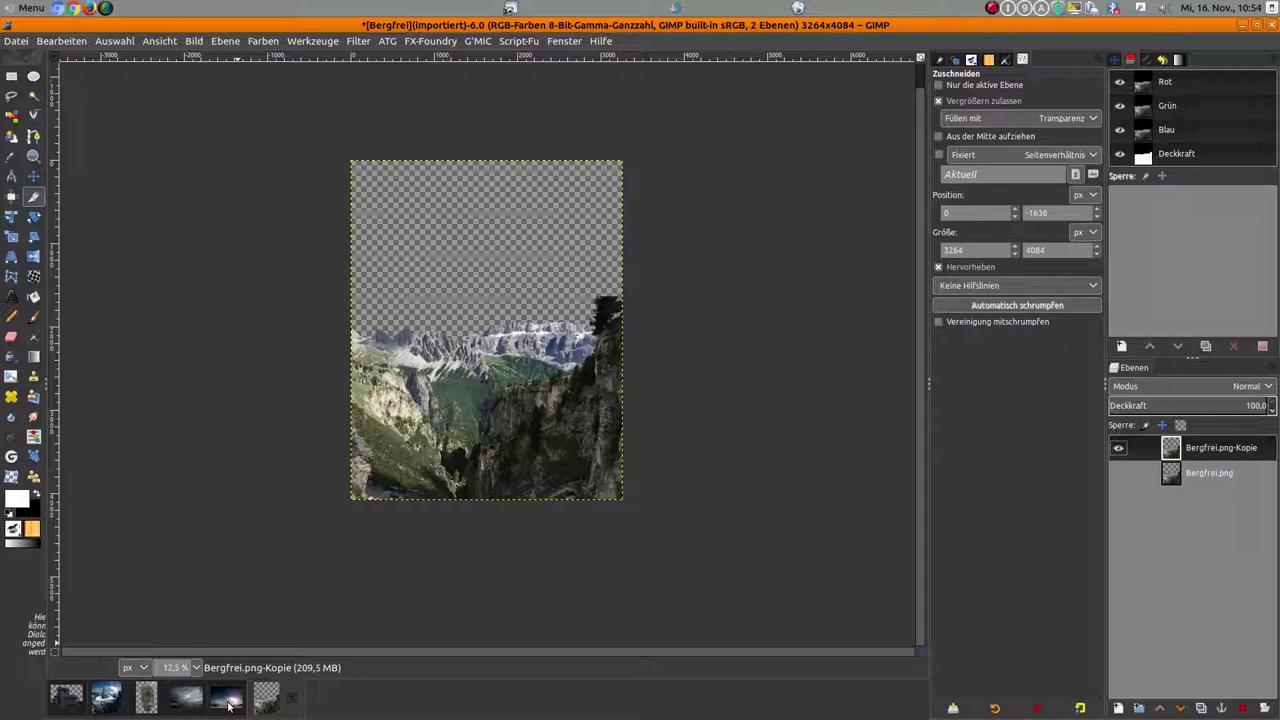
# Step: Drop the lightning image into the composite and move it up into the empty top area
pyautogui.moveTo(228, 700); pyautogui.dragTo(228, 612)
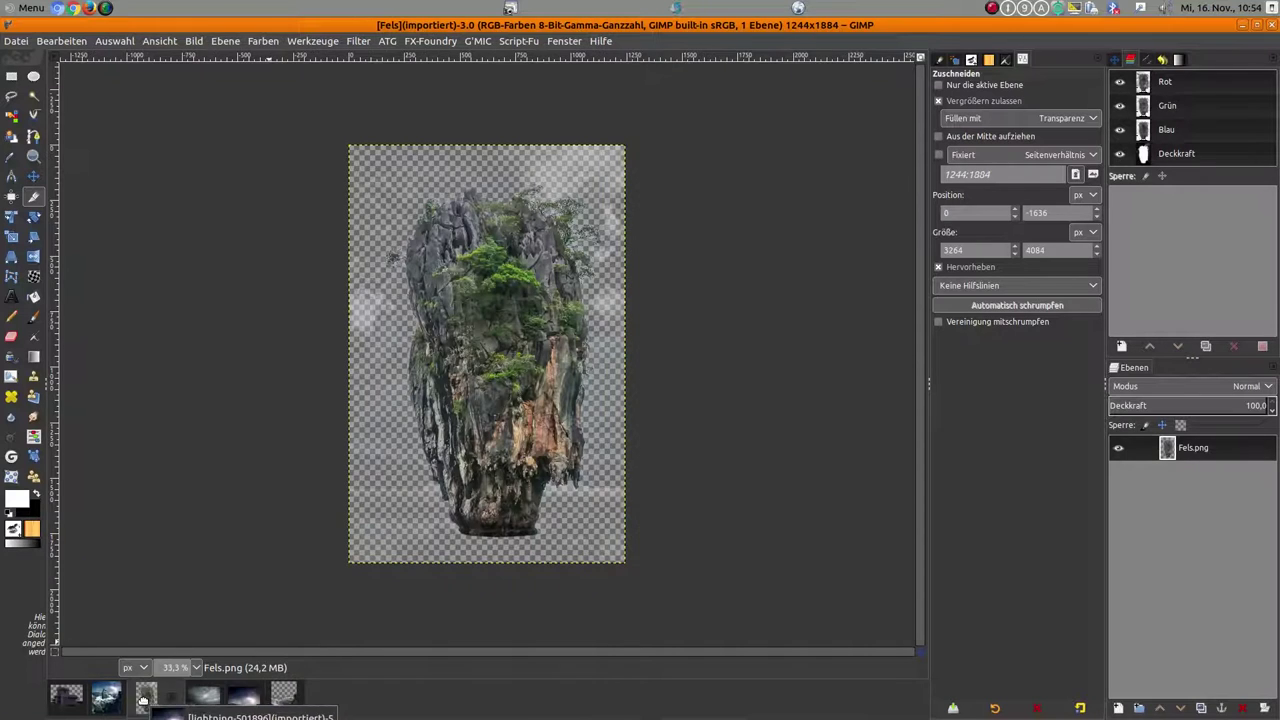
pyautogui.moveTo(228, 612)
pyautogui.mouseDown()
pyautogui.moveTo(282, 705)
pyautogui.moveTo(475, 387)
pyautogui.moveTo(489, 428)
pyautogui.mouseUp()
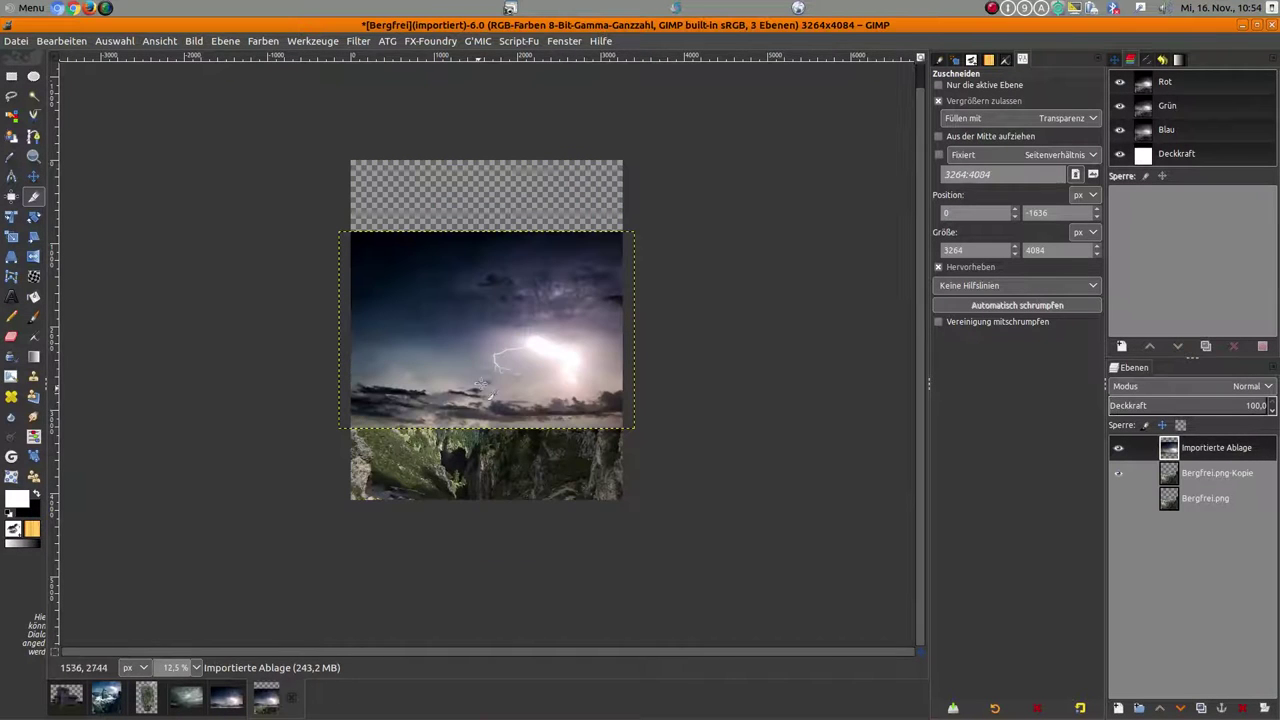
pyautogui.click(33, 175)
pyautogui.moveTo(442, 338); pyautogui.dragTo(443, 231)
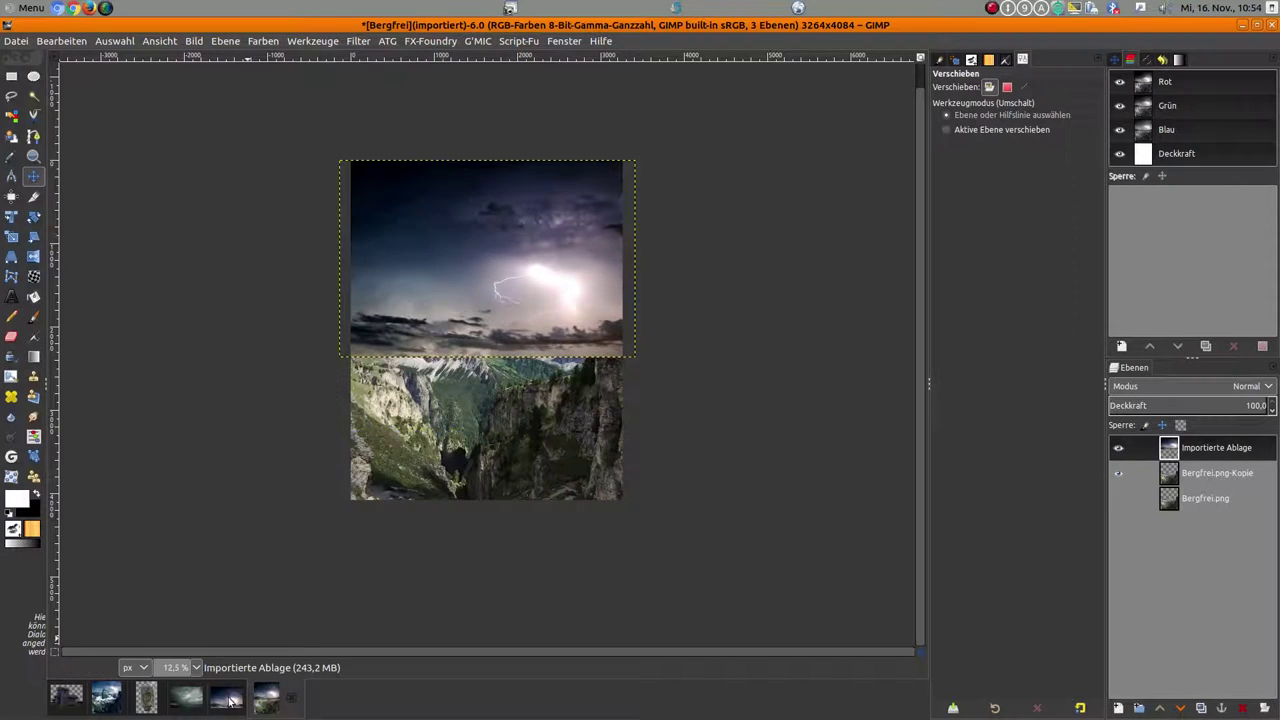
# Step: Paste the cloudy lake photo into the mountain composite as a new layer
pyautogui.click(184, 697)
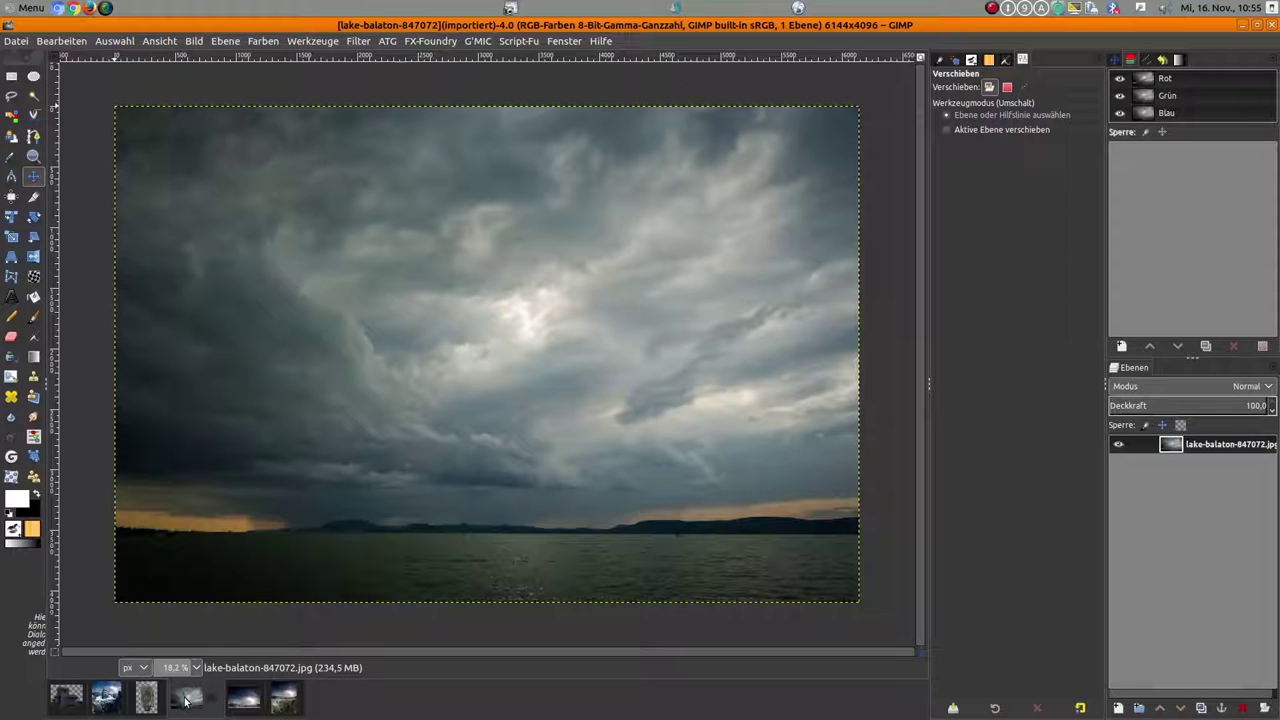
pyautogui.click(283, 697)
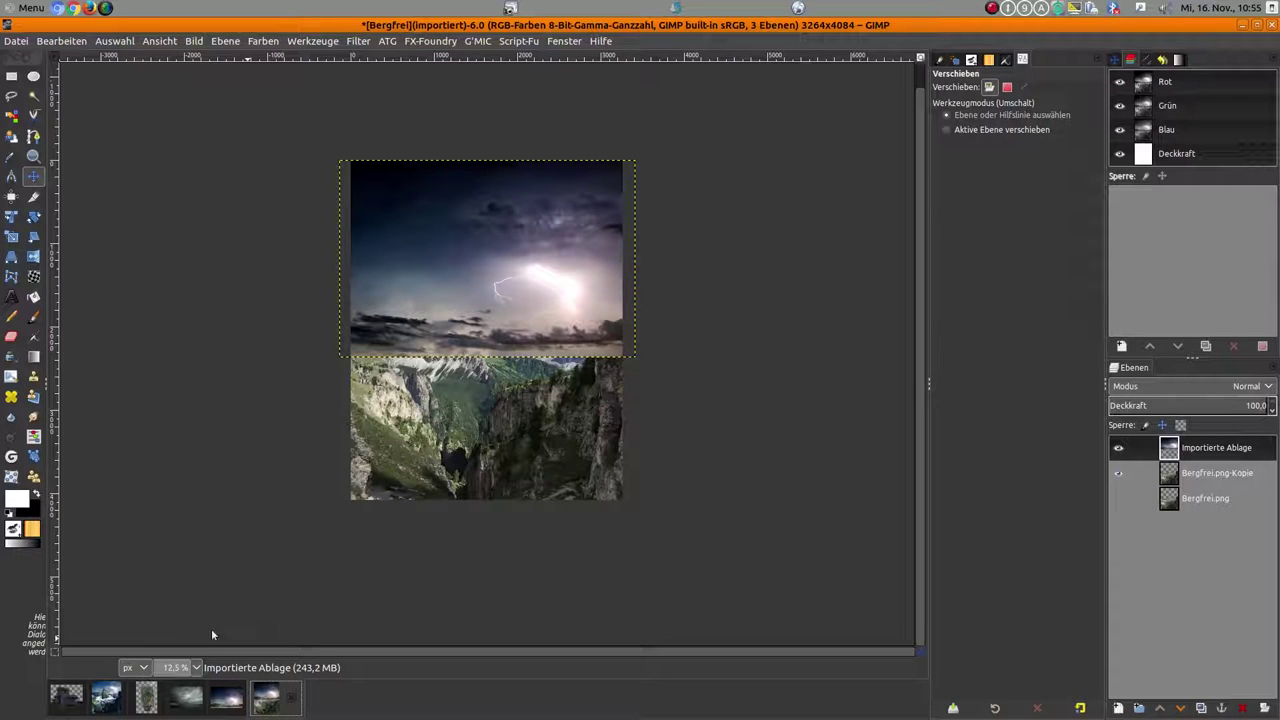
pyautogui.hotkey('ctrl', 'v')
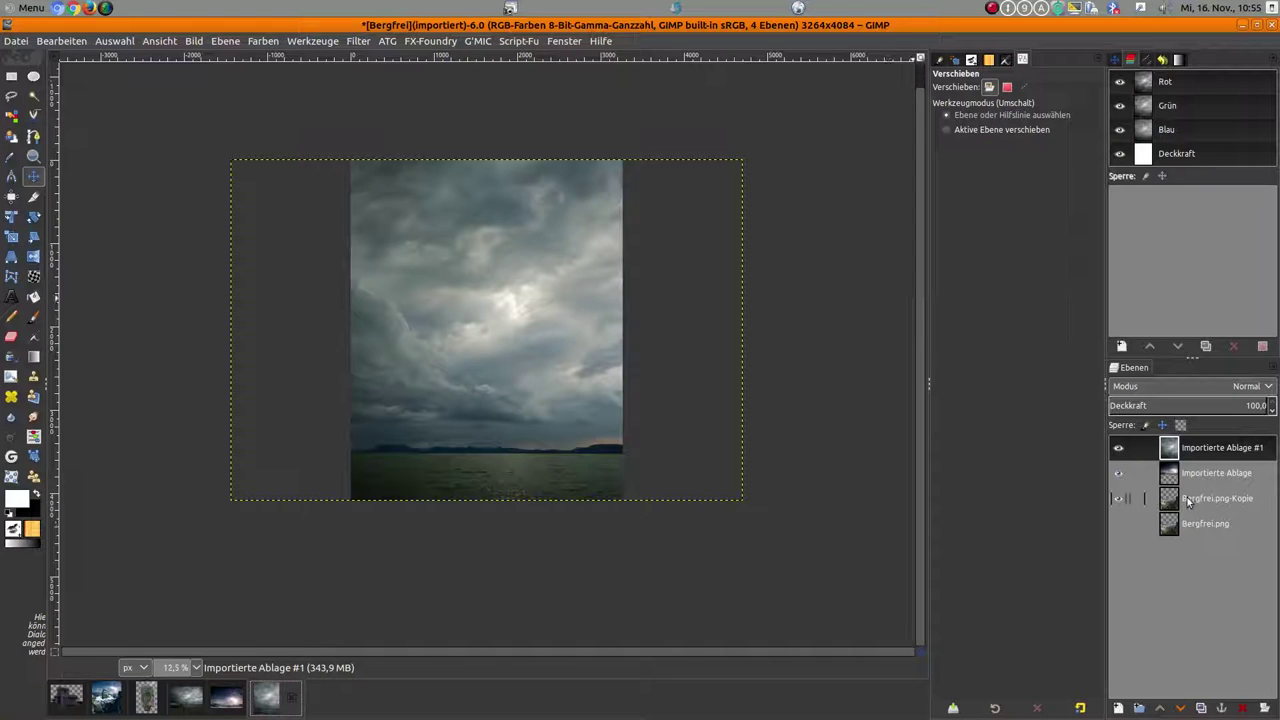
# Step: Set the lake layer to Overlay (Überlagern) mode and raise Bergfrei.png-Kopie to the top of the stack
pyautogui.click(1268, 387)
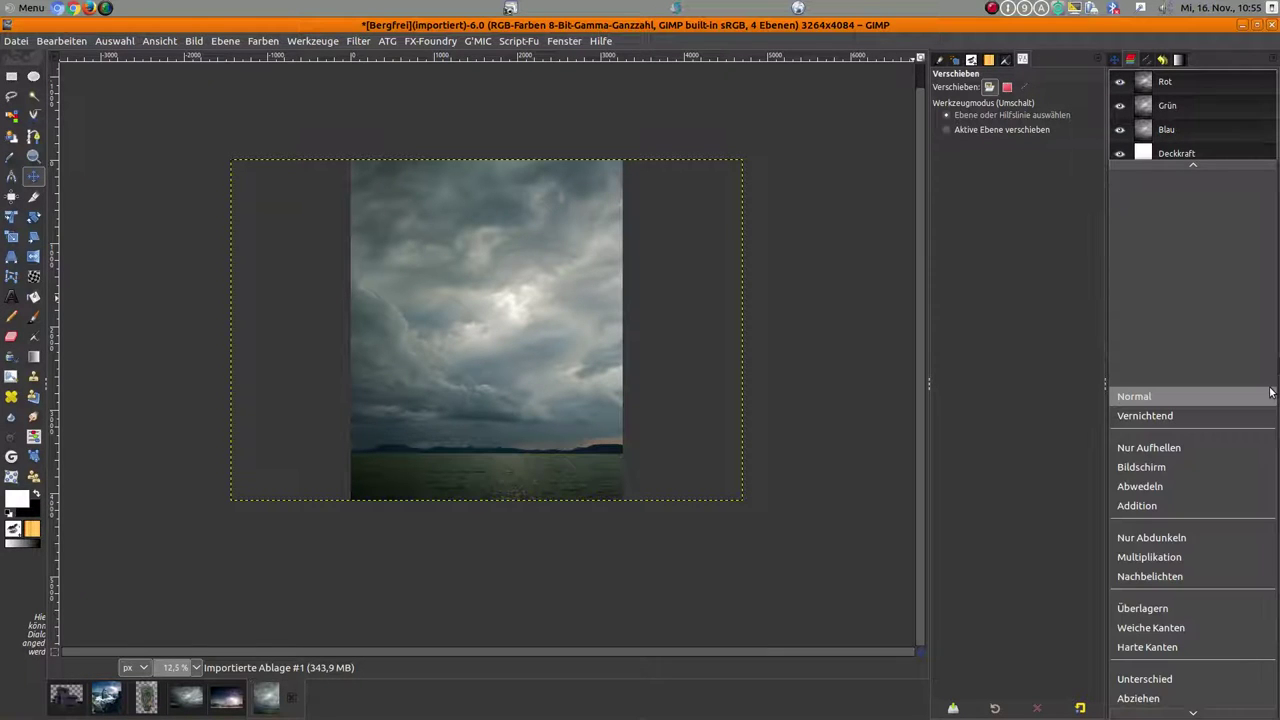
pyautogui.click(1205, 609)
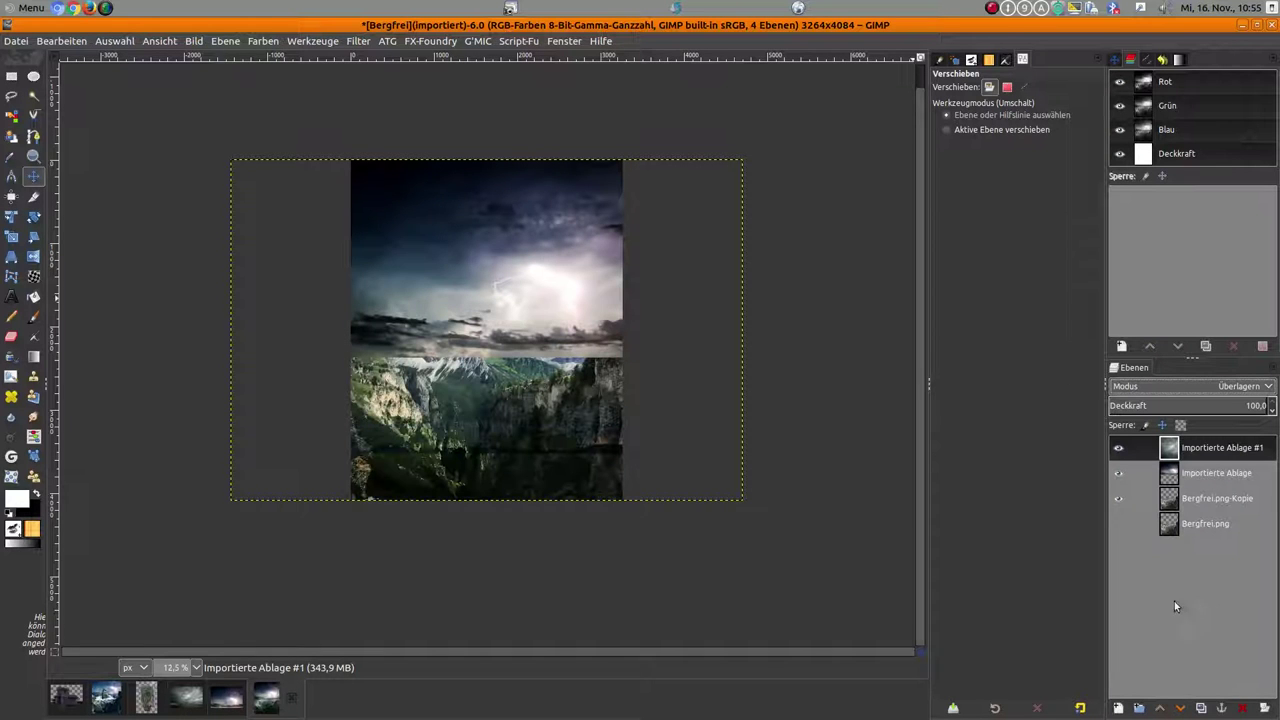
pyautogui.click(1118, 450)
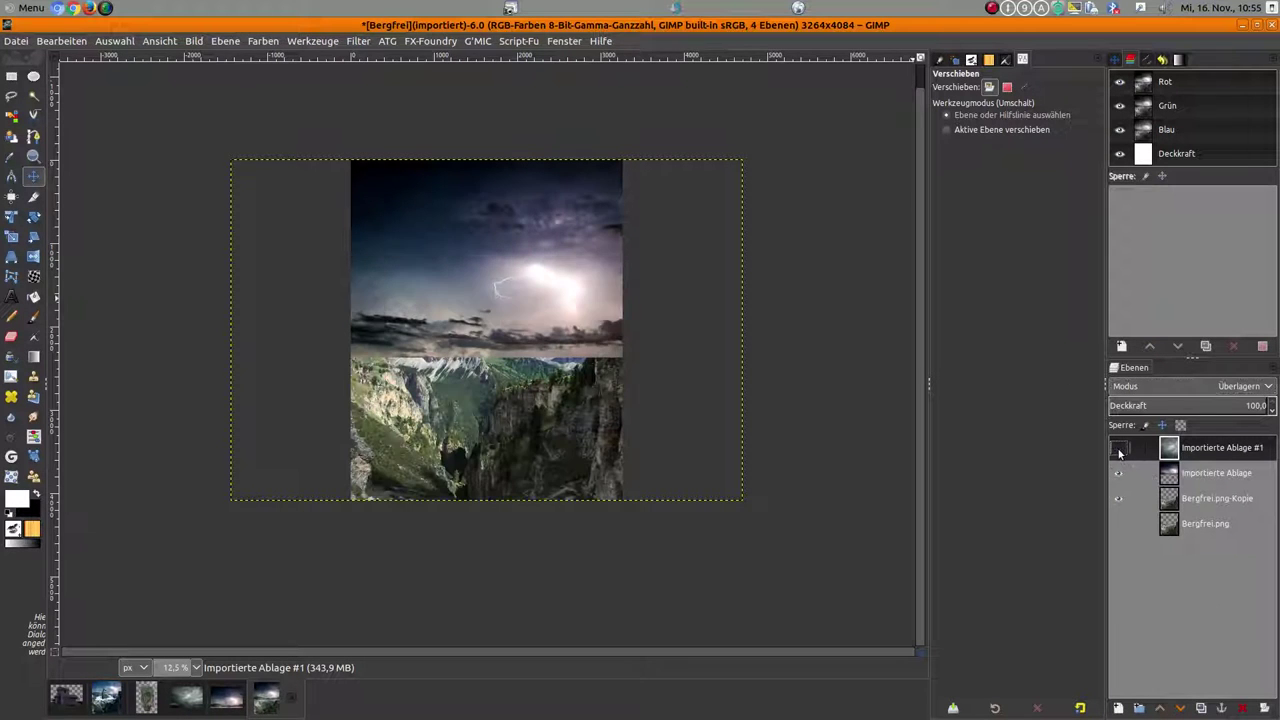
pyautogui.click(1118, 450)
pyautogui.click(1118, 450)
pyautogui.click(1118, 450)
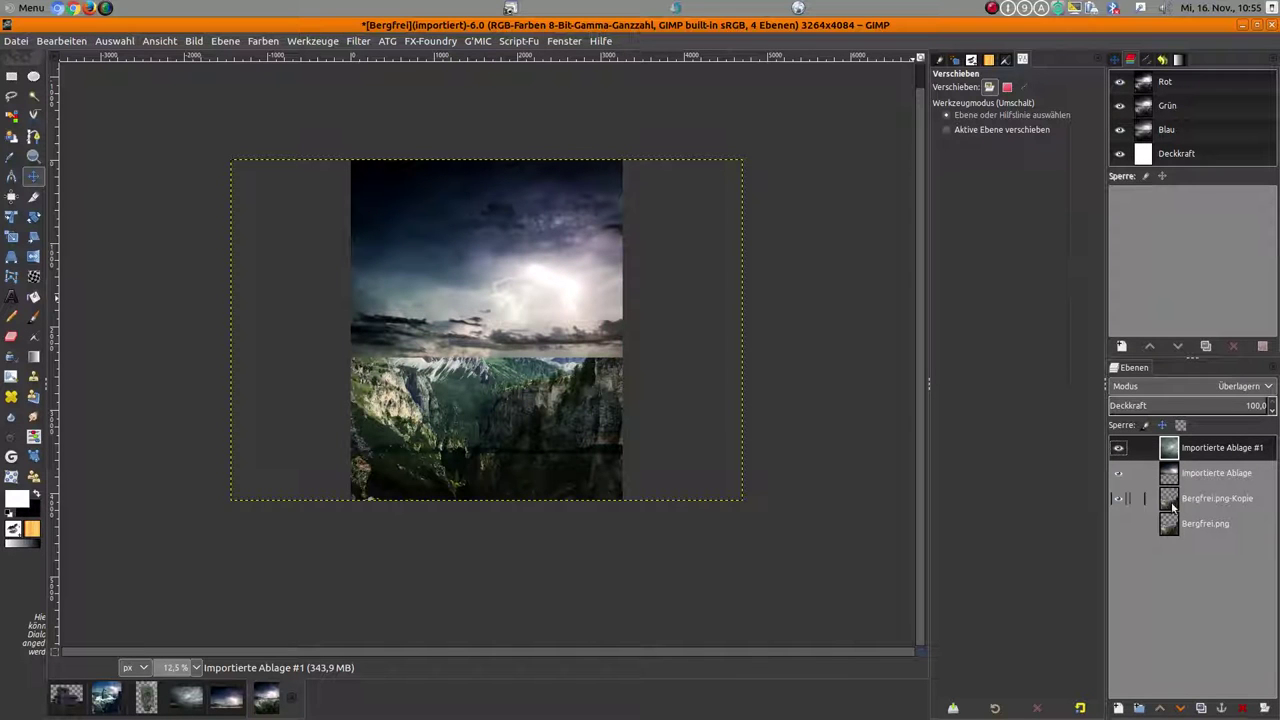
pyautogui.moveTo(1210, 503)
pyautogui.mouseDown()
pyautogui.moveTo(1177, 505)
pyautogui.moveTo(1175, 447)
pyautogui.mouseUp()
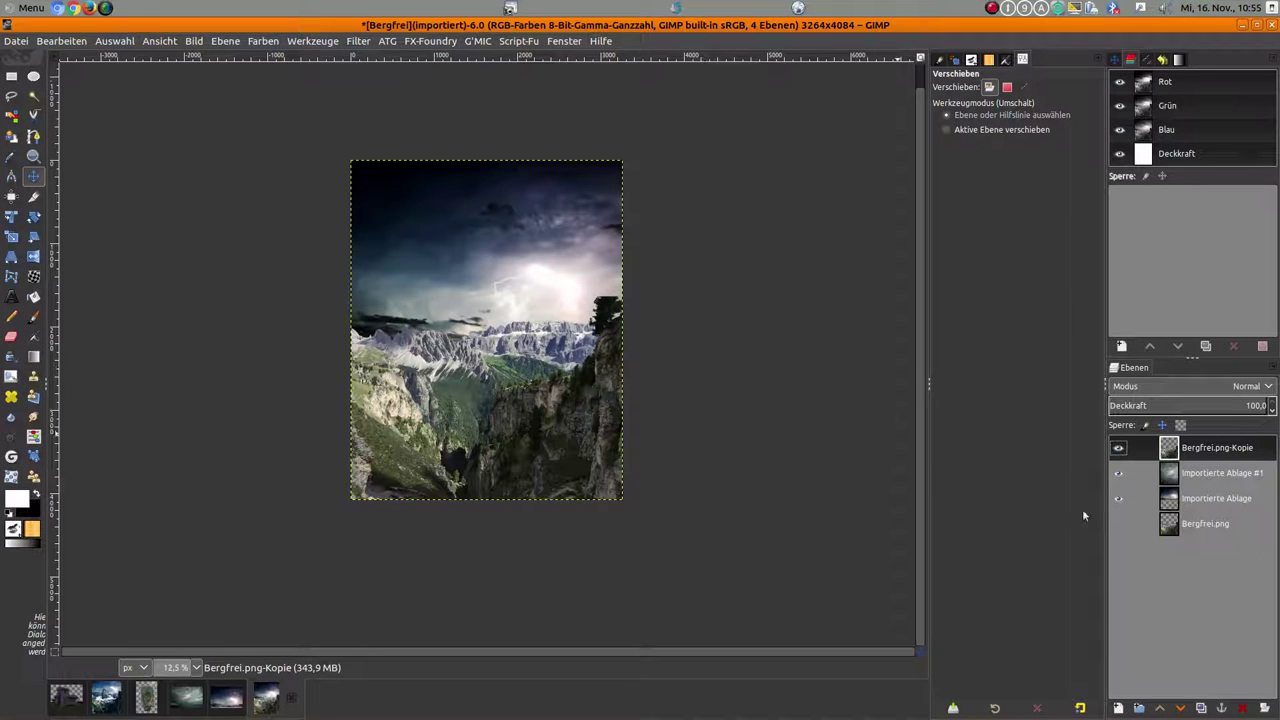
# Step: Merge Importierte Ablage #1 down into the sky layer and fit it to the image size
pyautogui.click(1210, 477)
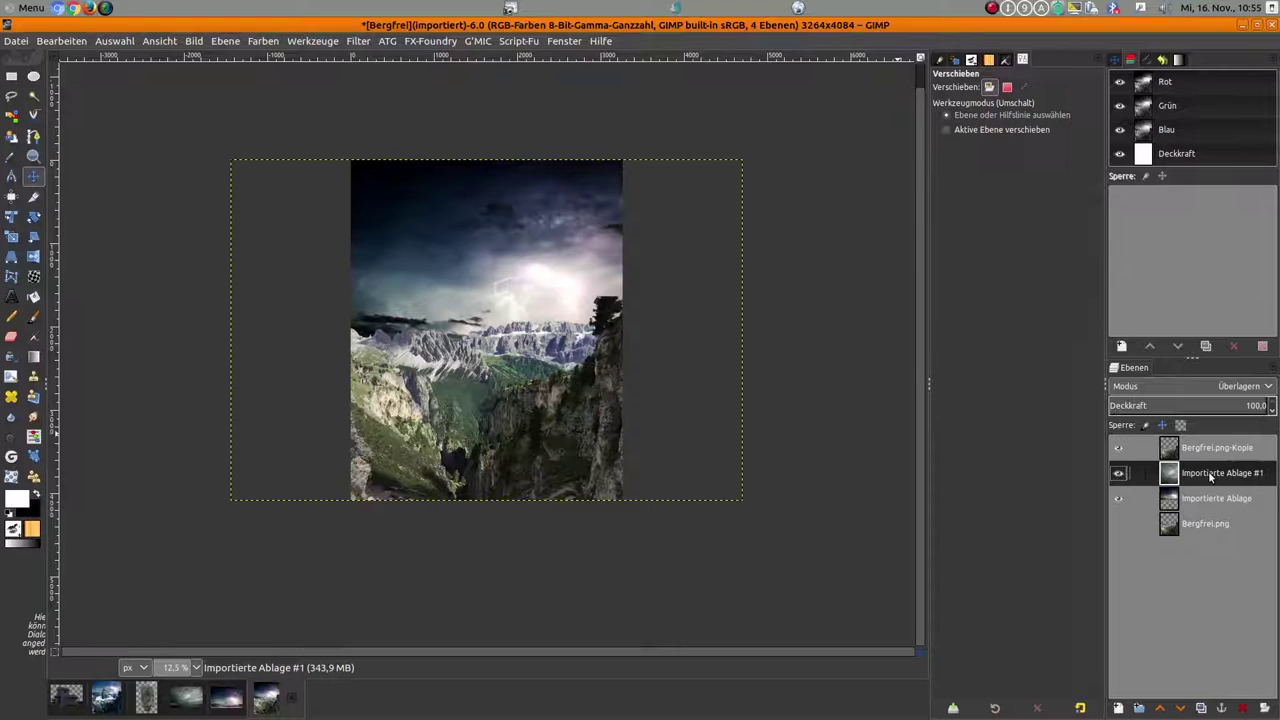
pyautogui.rightClick(1210, 477)
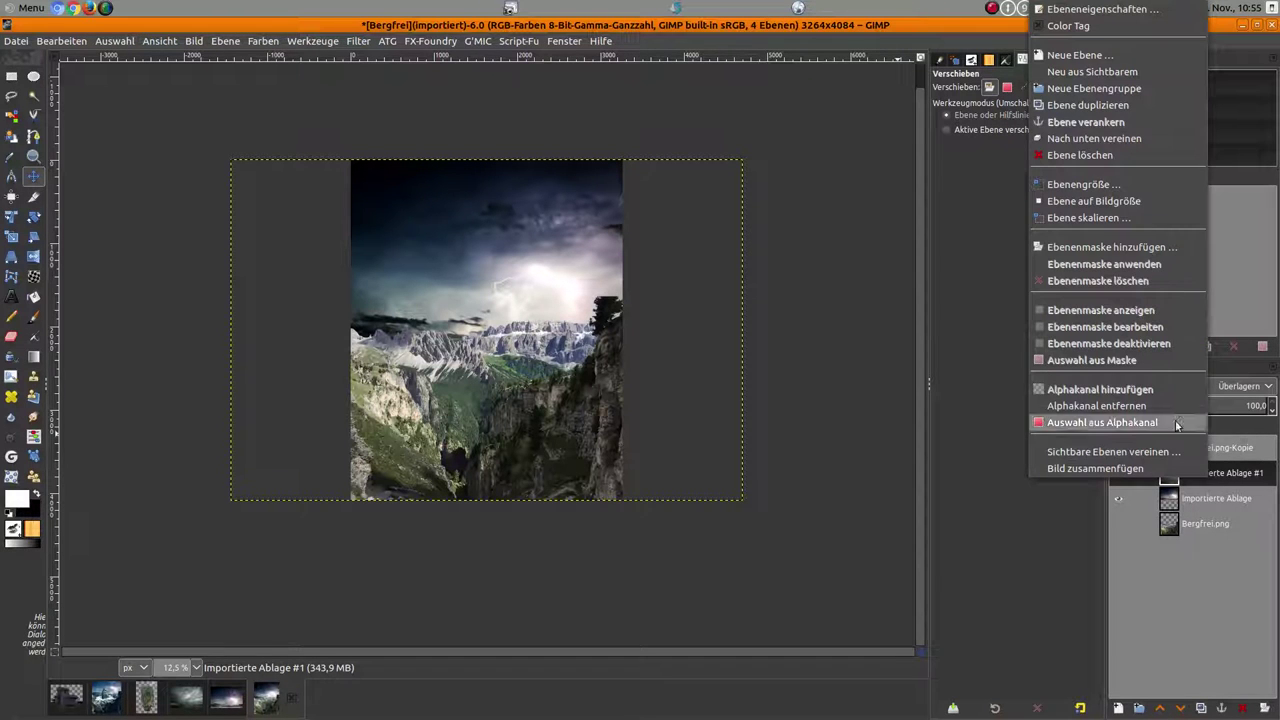
pyautogui.click(1136, 142)
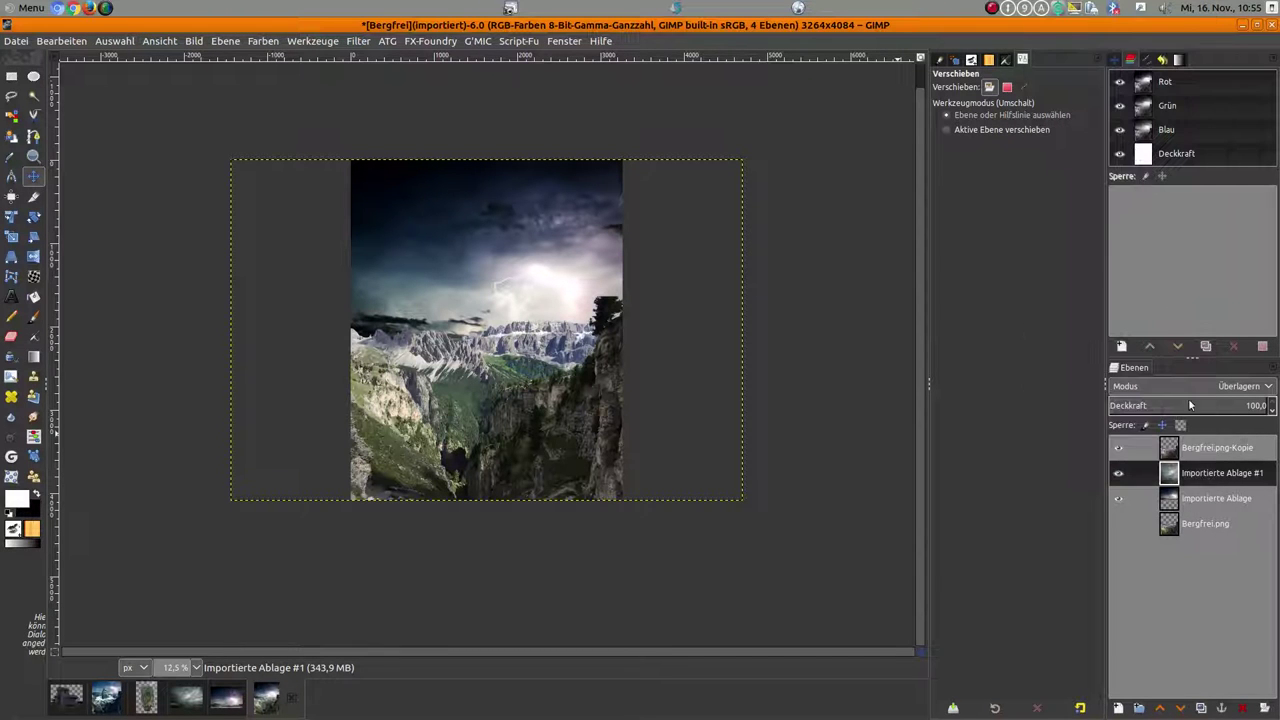
pyautogui.rightClick(1196, 476)
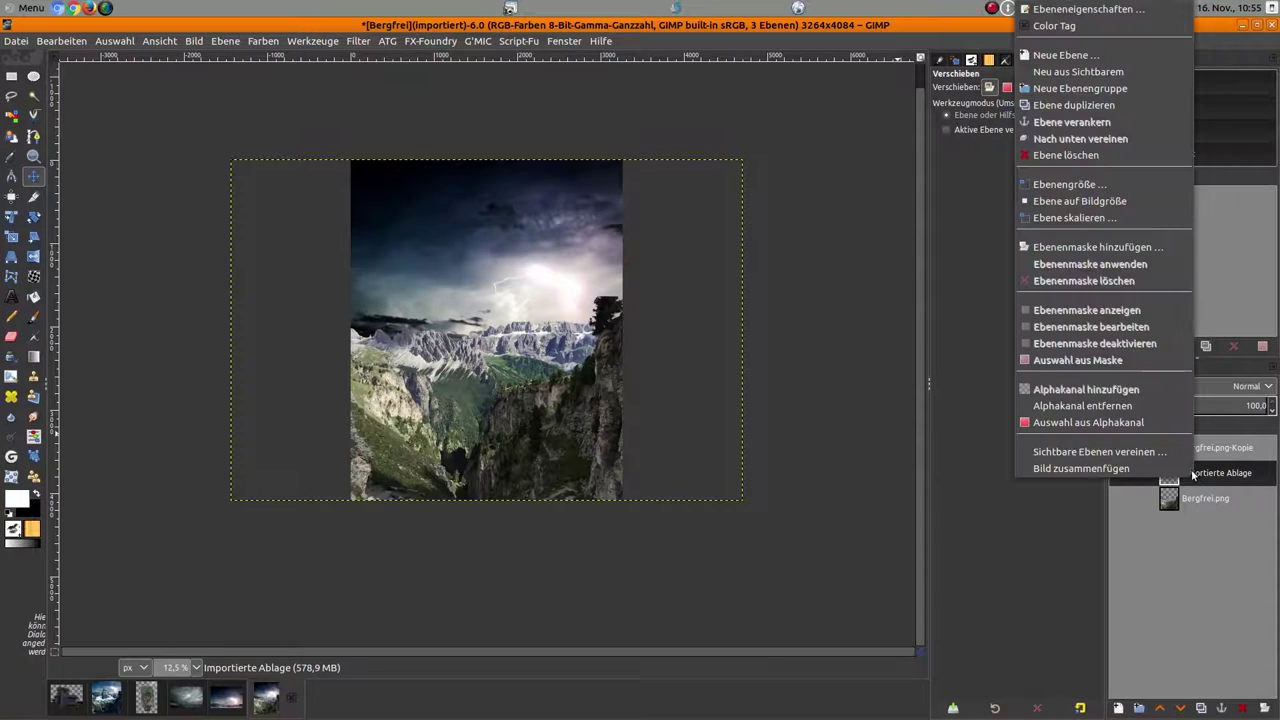
pyautogui.click(1085, 201)
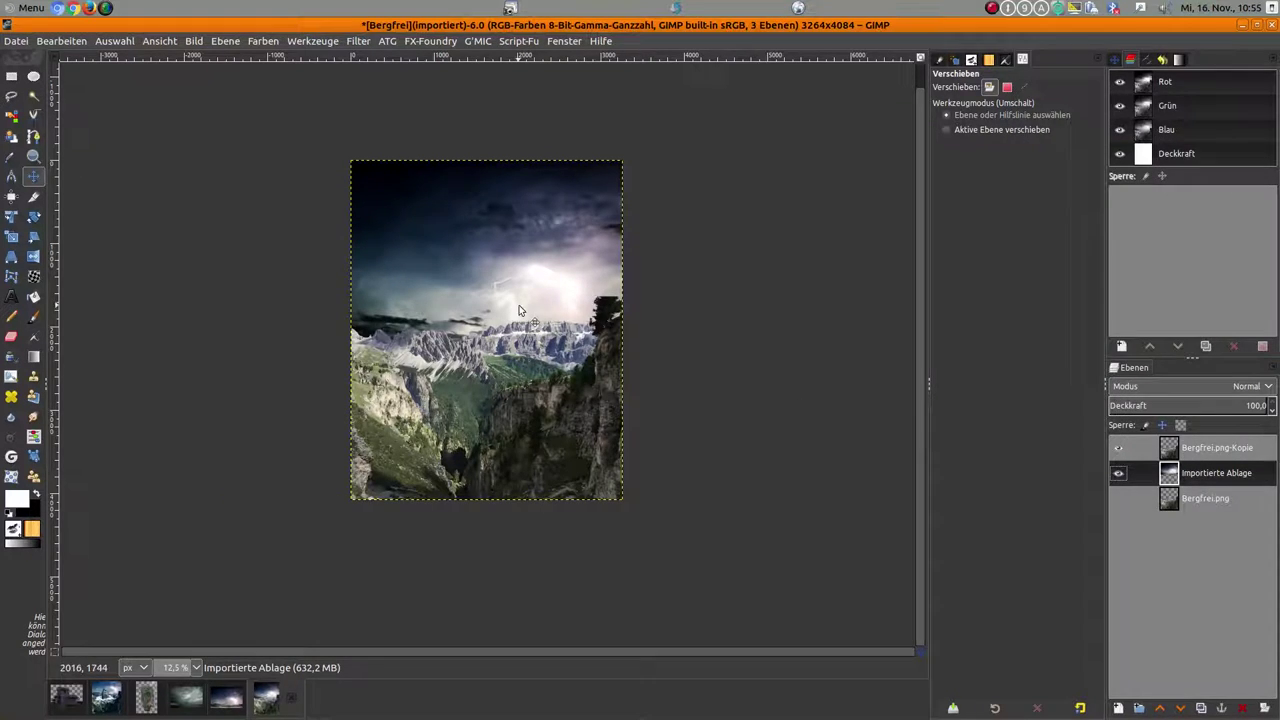
# Step: Rename Bergfrei.png-Kopie to Berg and the sky layer to Himmel, then select Berg
pyautogui.click(1206, 455)
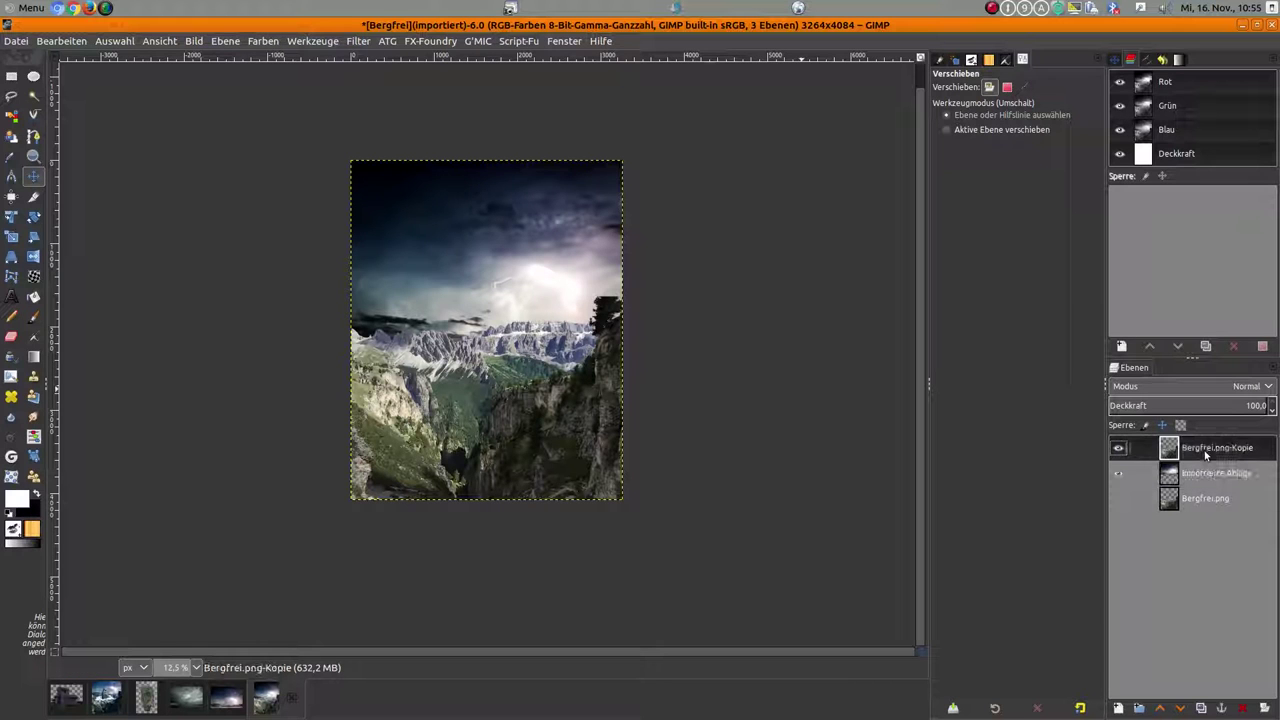
pyautogui.doubleClick(1206, 452)
pyautogui.write('Berg')
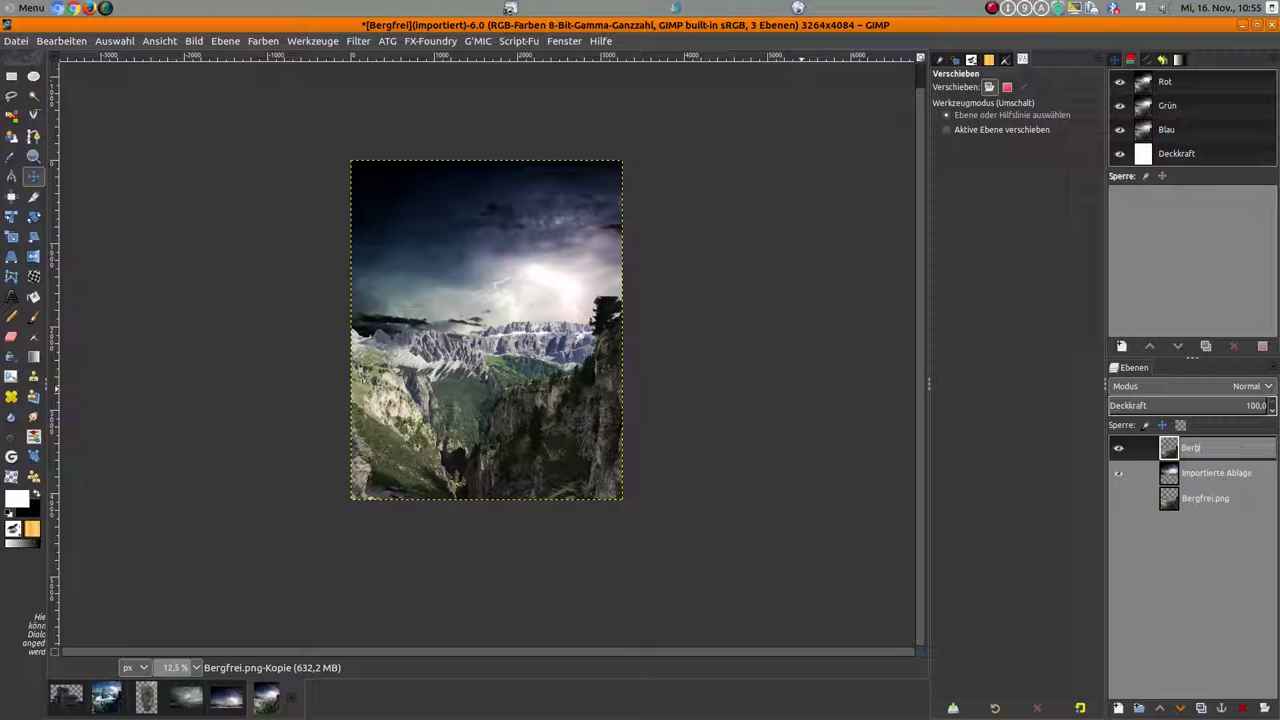
pyautogui.click(1213, 472)
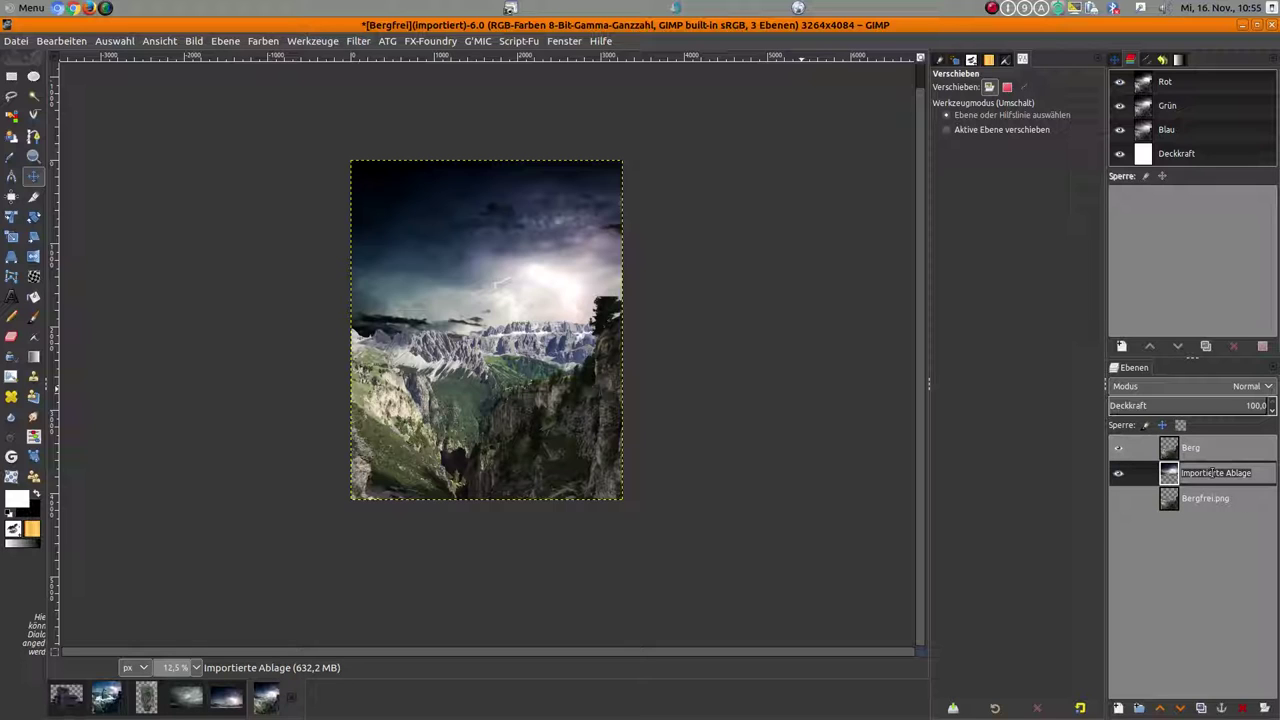
pyautogui.write('Himmel')
pyautogui.press('Return')
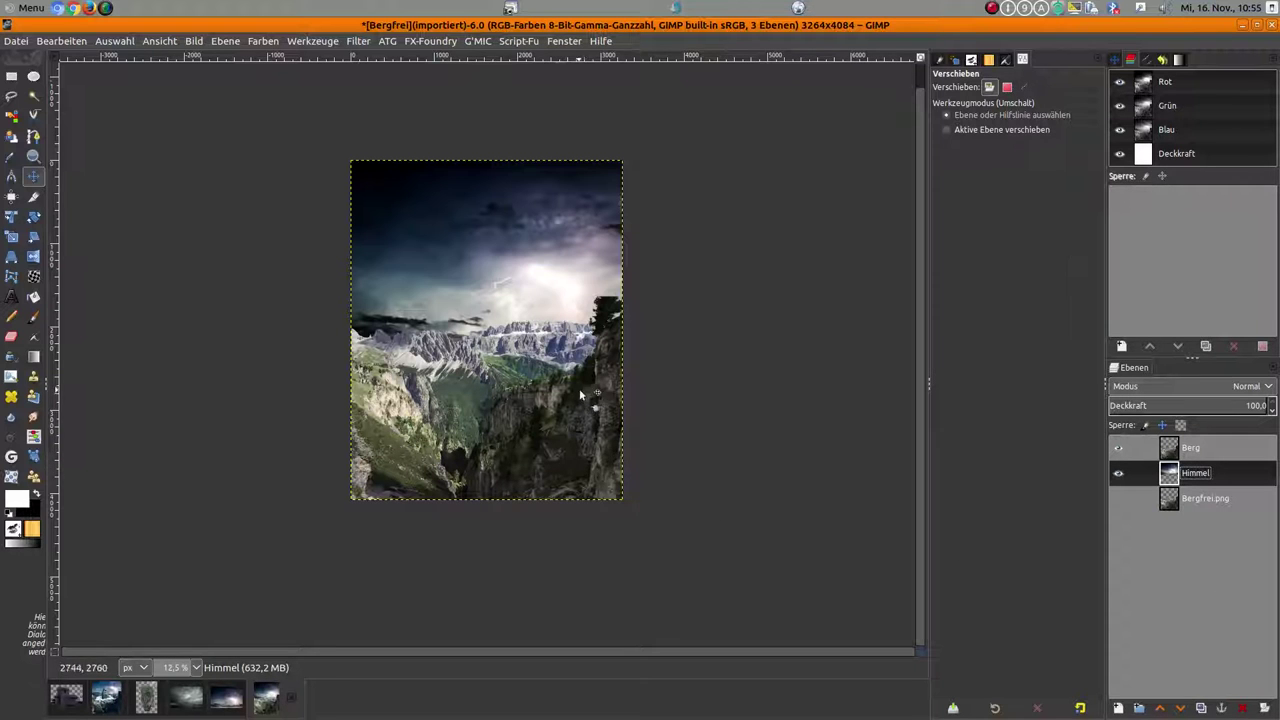
pyautogui.click(1171, 452)
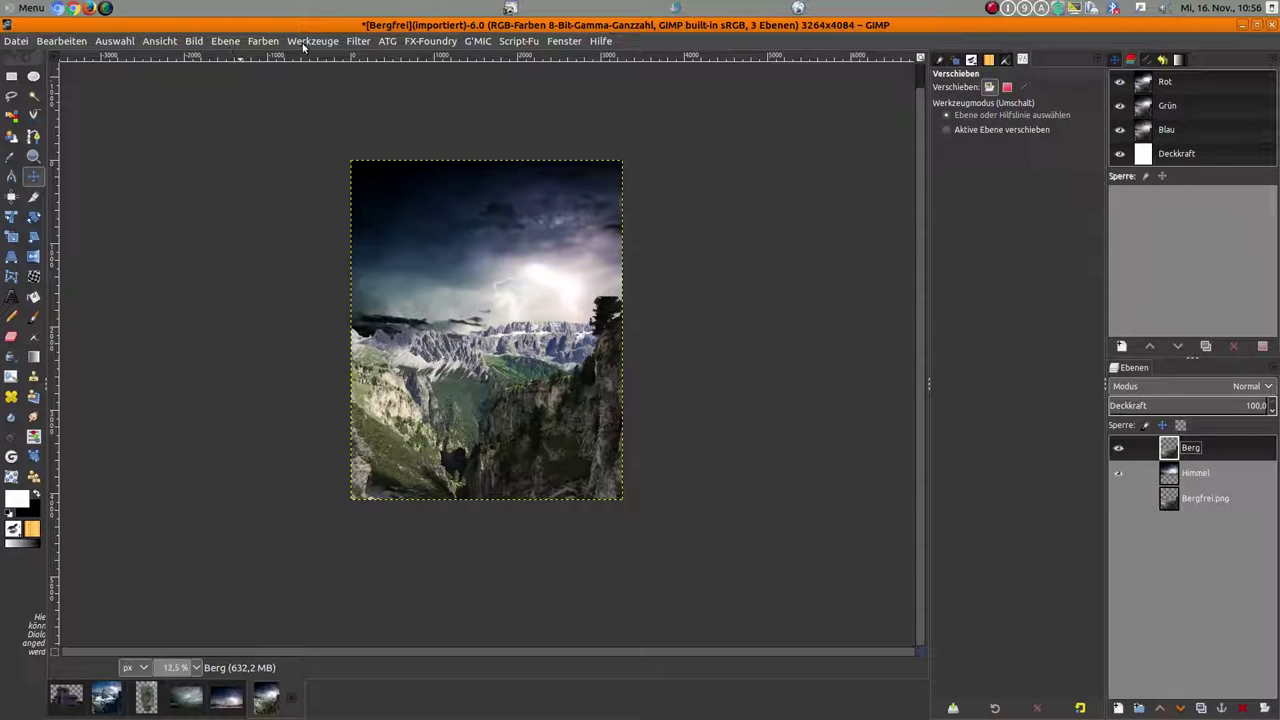
# Step: Apply Levels to the Berg layer with input black point 15 and gamma about 0.7
pyautogui.click(263, 41)
pyautogui.click(297, 164)
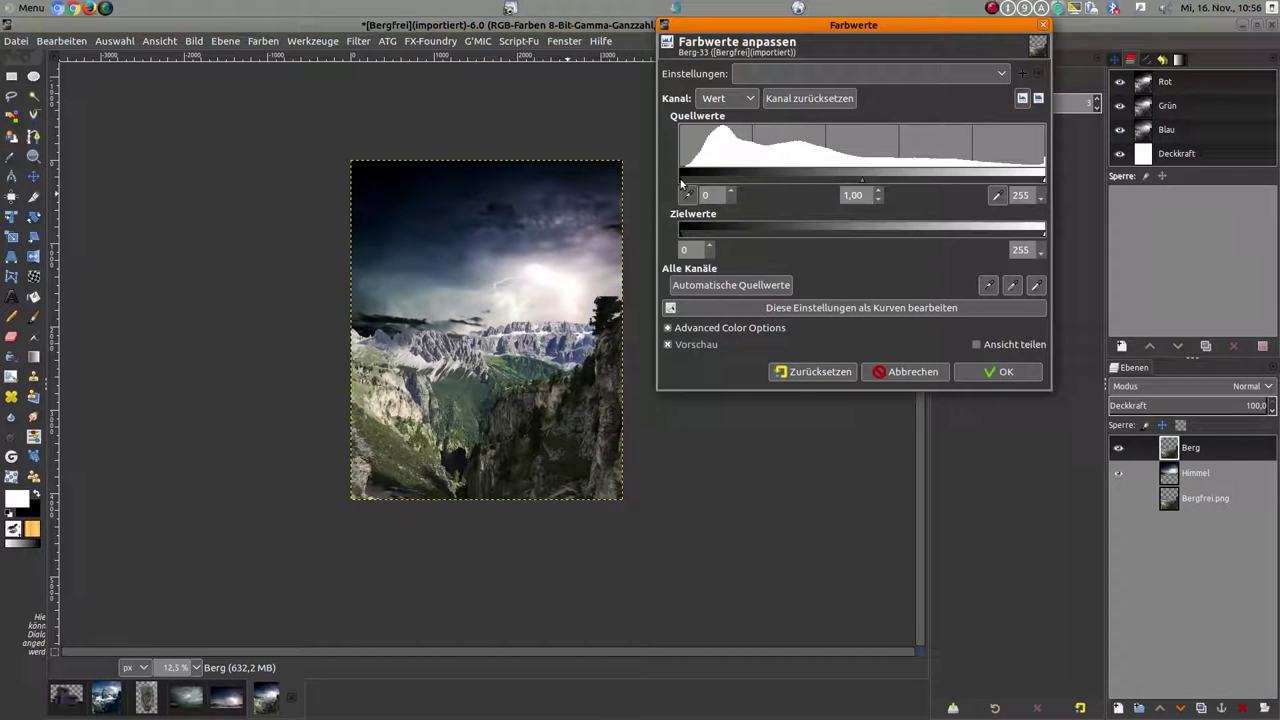
pyautogui.moveTo(685, 183); pyautogui.dragTo(701, 185)
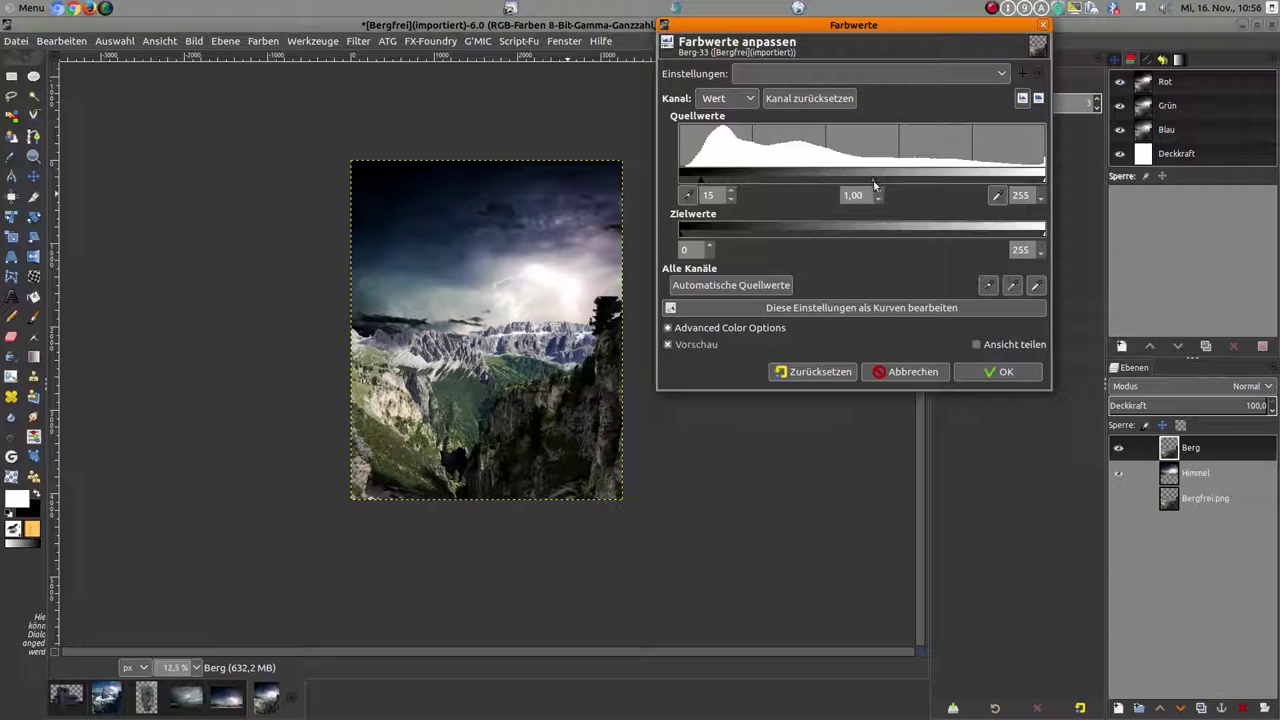
pyautogui.moveTo(876, 186); pyautogui.dragTo(899, 187)
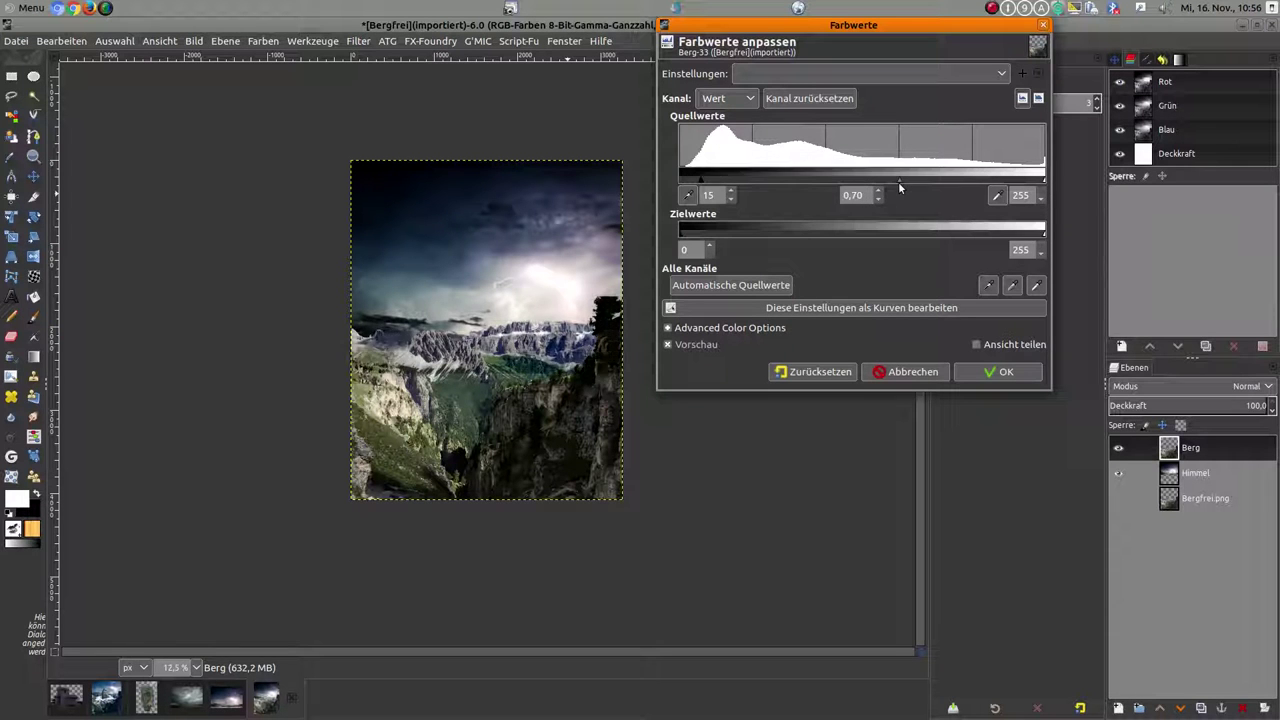
pyautogui.moveTo(899, 187); pyautogui.dragTo(901, 187)
pyautogui.click(1004, 371)
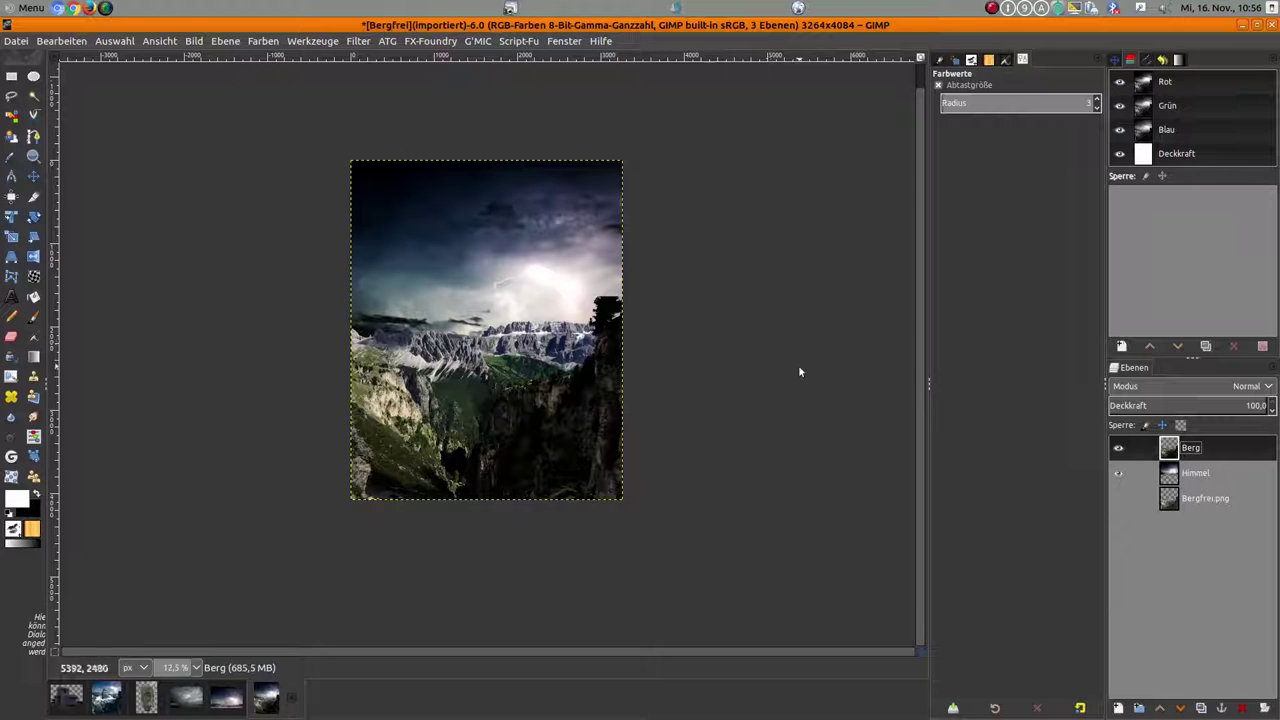
# Step: Select the Eraser tool with the Texture Hose 03 brush
pyautogui.scroll(1, 618, 380)
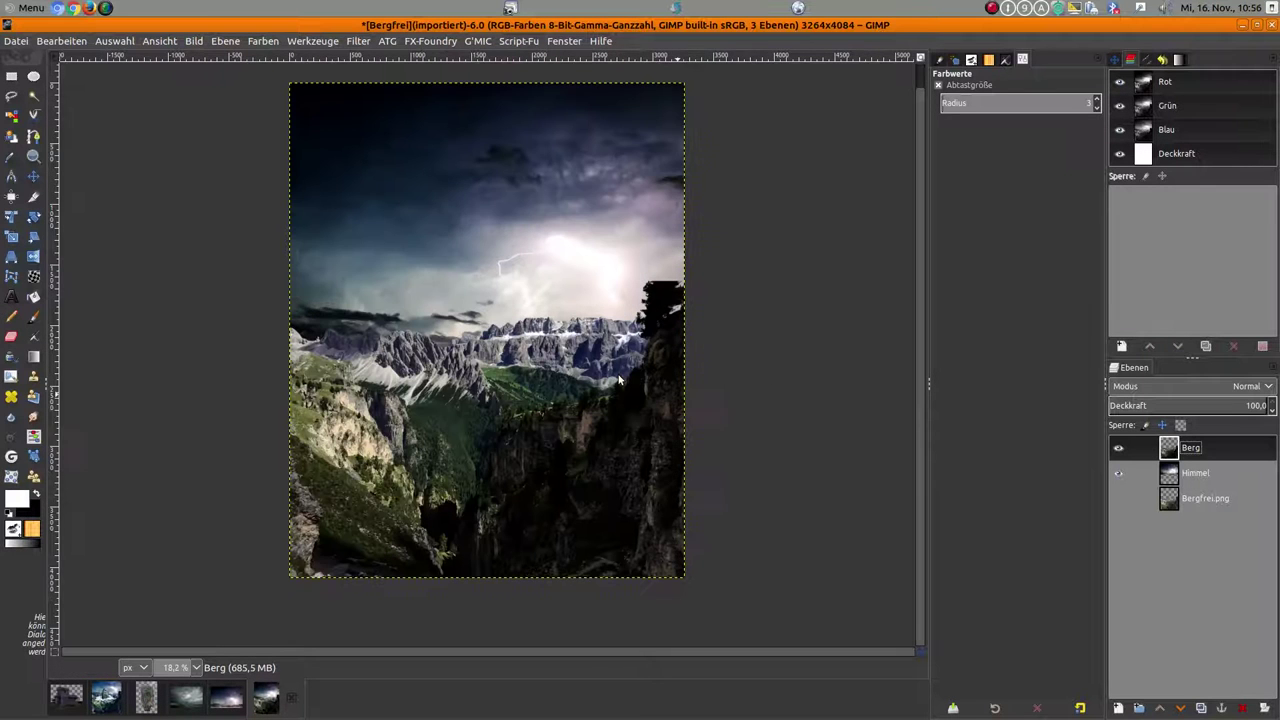
pyautogui.scroll(1, 618, 380)
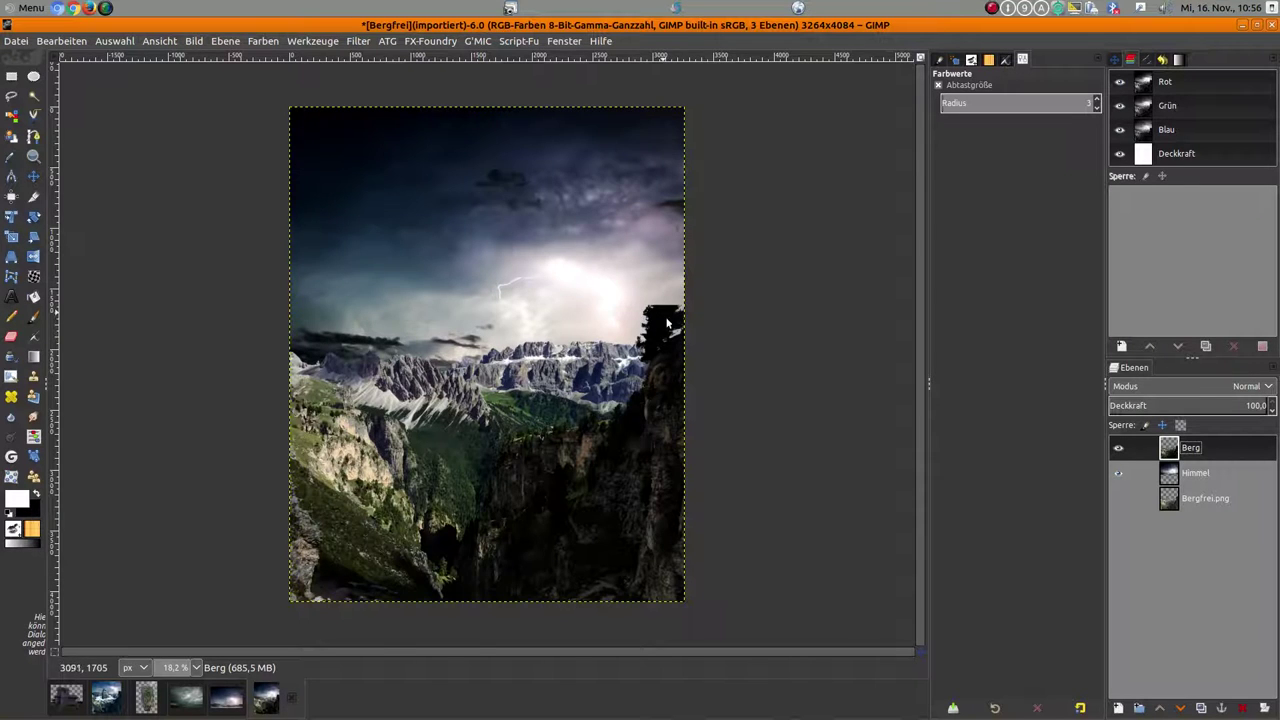
pyautogui.scroll(2, 667, 322)
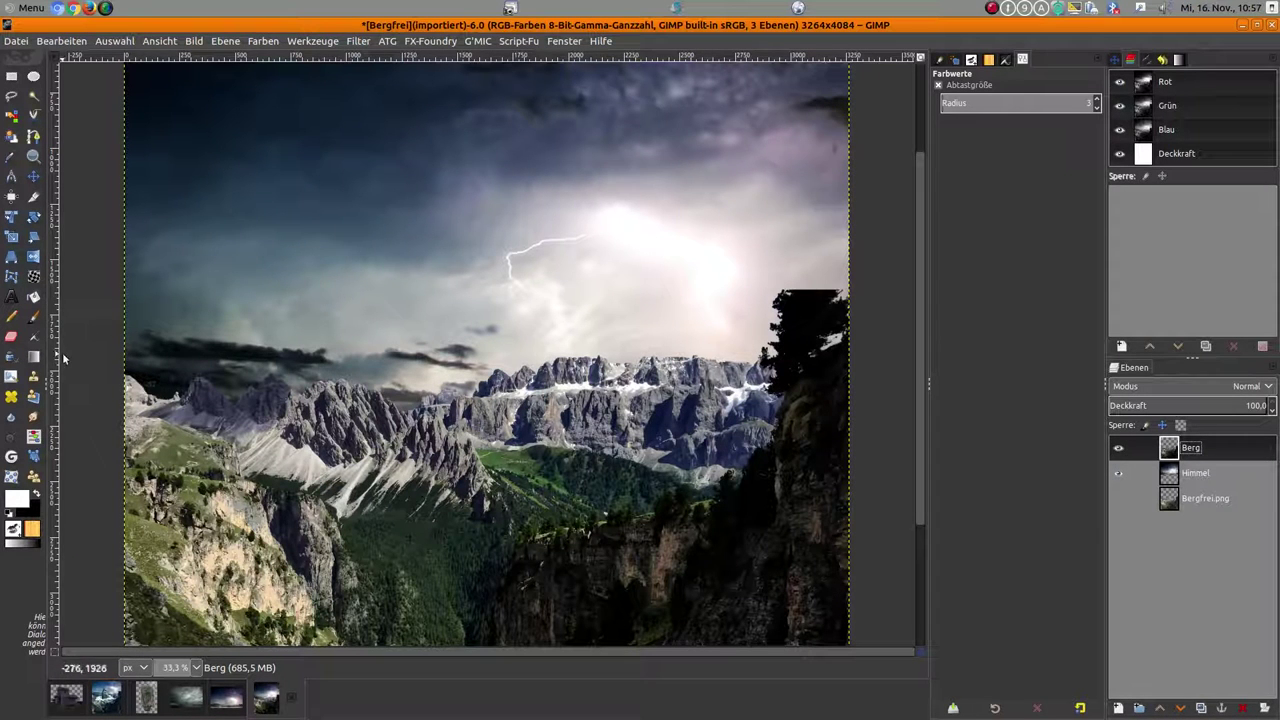
pyautogui.click(10, 340)
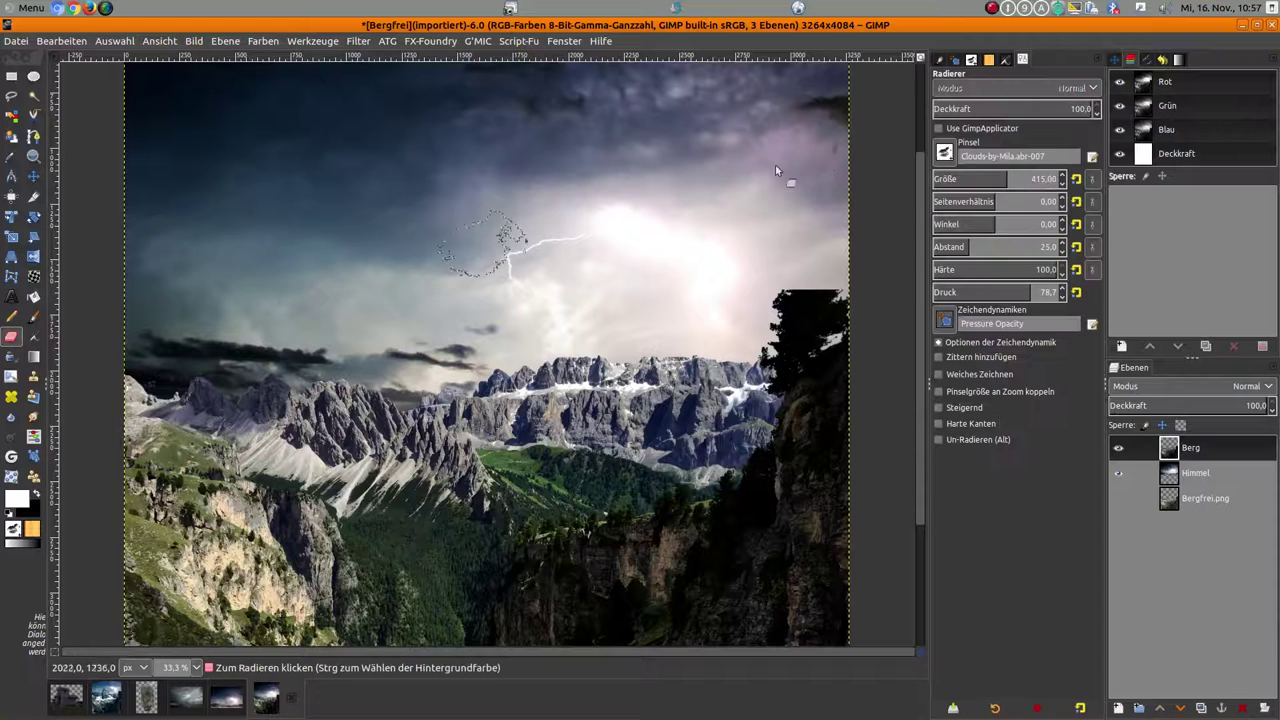
pyautogui.click(945, 152)
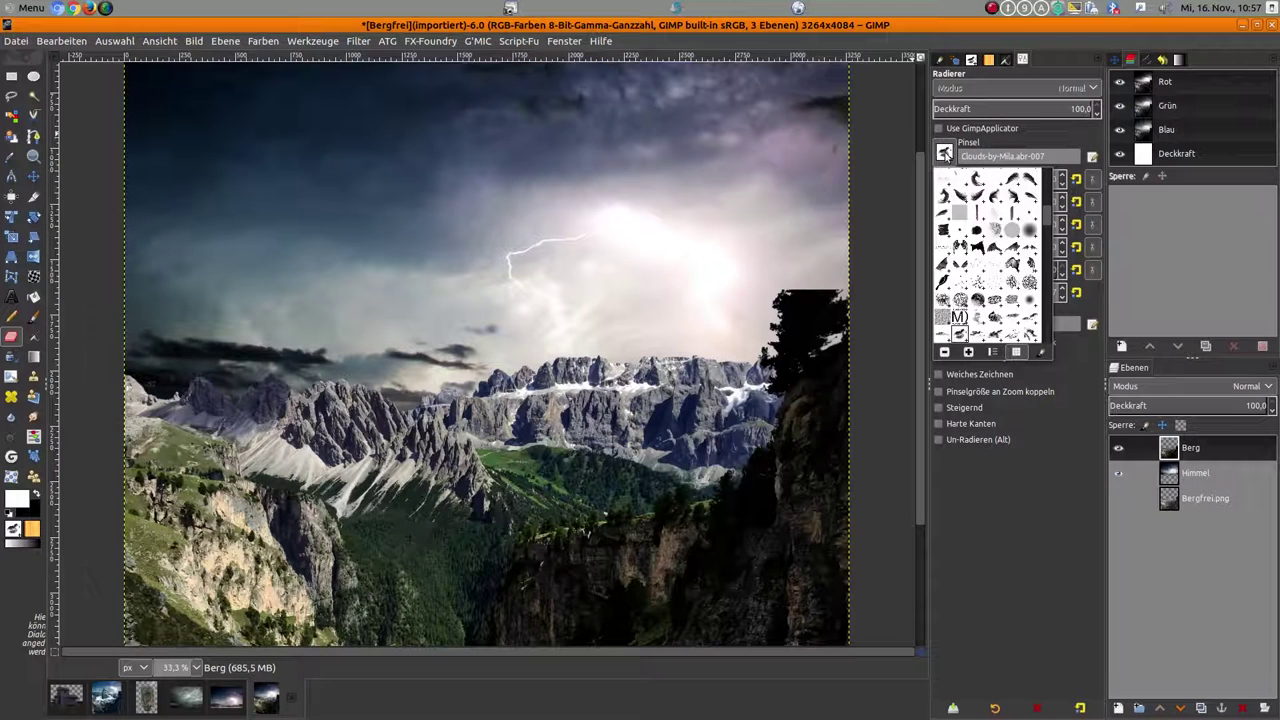
pyautogui.scroll(-2, 1010, 298)
pyautogui.scroll(-3, 1010, 298)
pyautogui.scroll(-2, 1010, 298)
pyautogui.scroll(-2, 1010, 298)
pyautogui.scroll(-2, 1010, 298)
pyautogui.scroll(-2, 1010, 298)
pyautogui.scroll(-2, 1010, 298)
pyautogui.scroll(-2, 1010, 298)
pyautogui.scroll(-2, 1010, 298)
pyautogui.scroll(-2, 1010, 298)
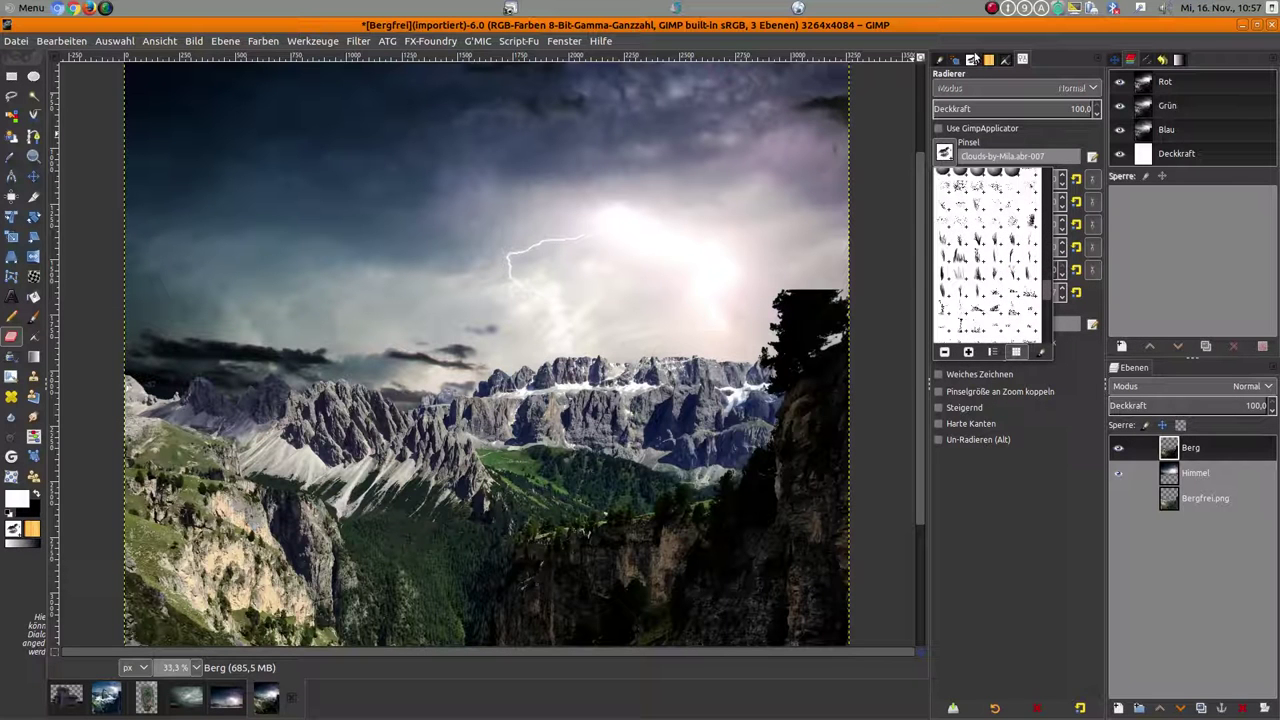
pyautogui.click(973, 59)
pyautogui.click(973, 59)
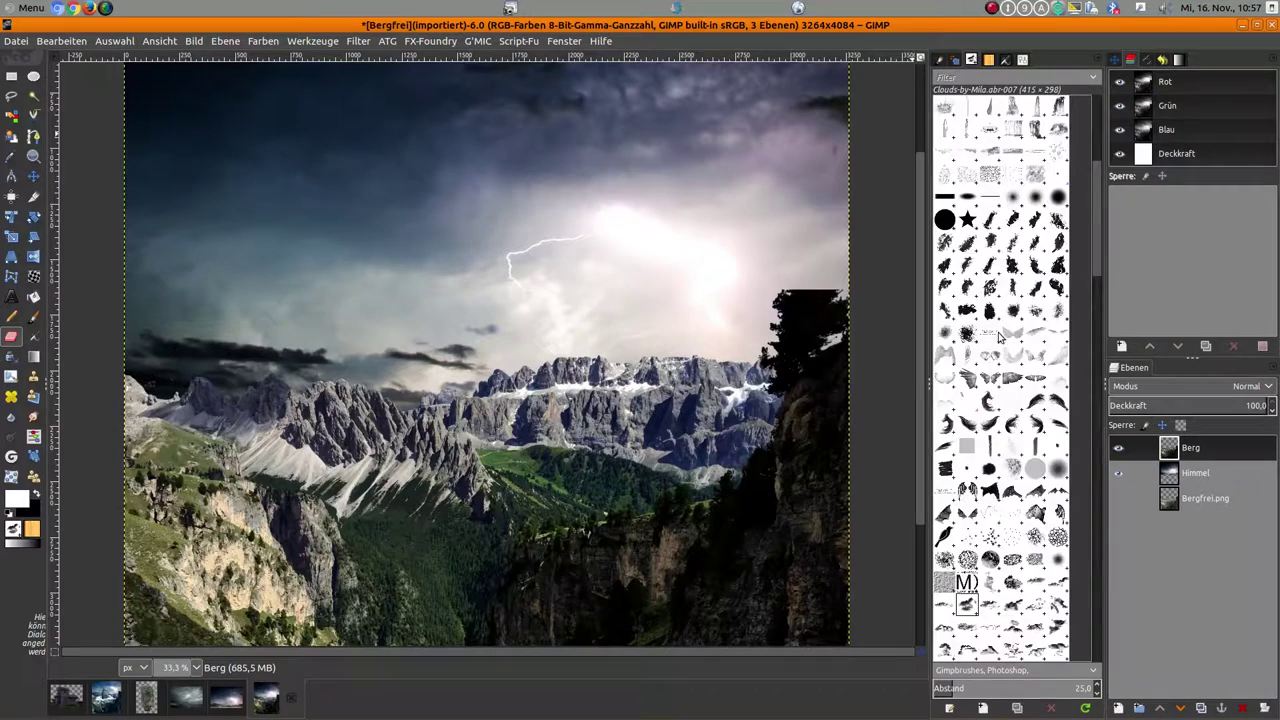
pyautogui.scroll(-2, 1002, 338)
pyautogui.scroll(-2, 1010, 360)
pyautogui.scroll(-2, 1010, 363)
pyautogui.scroll(-2, 1010, 363)
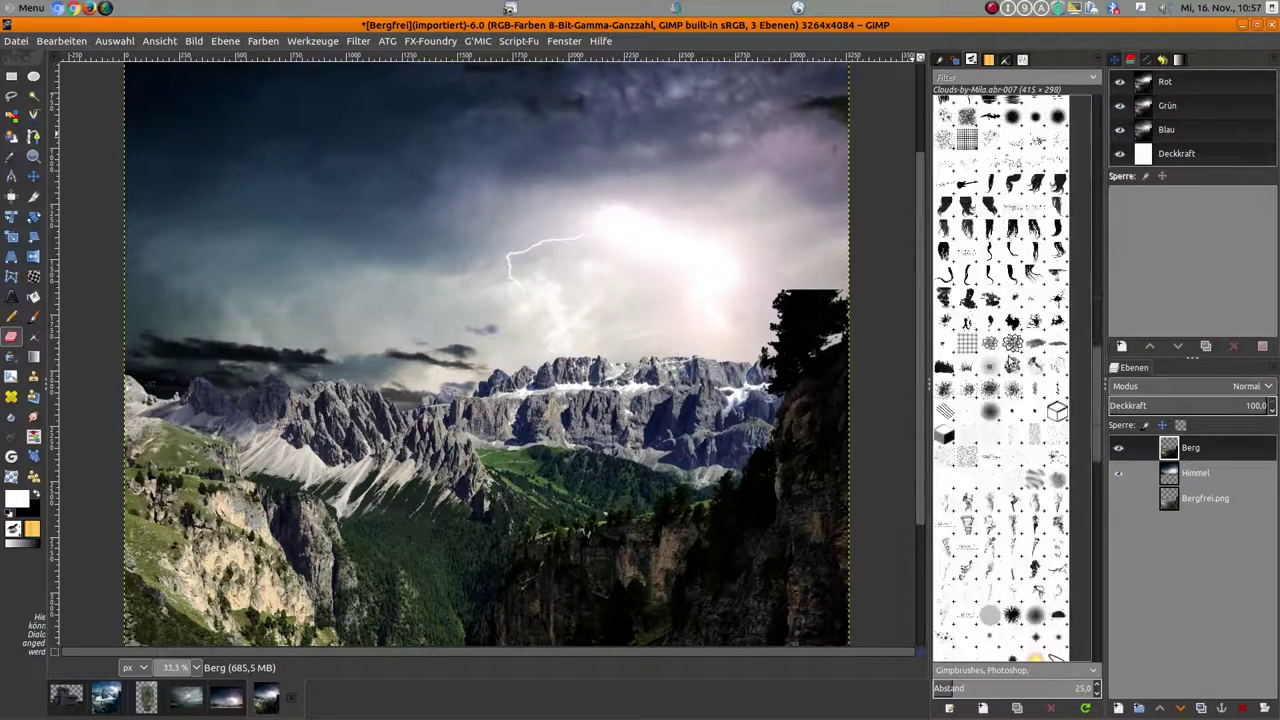
pyautogui.scroll(-2, 1011, 362)
pyautogui.scroll(-2, 1012, 362)
pyautogui.scroll(-3, 1012, 358)
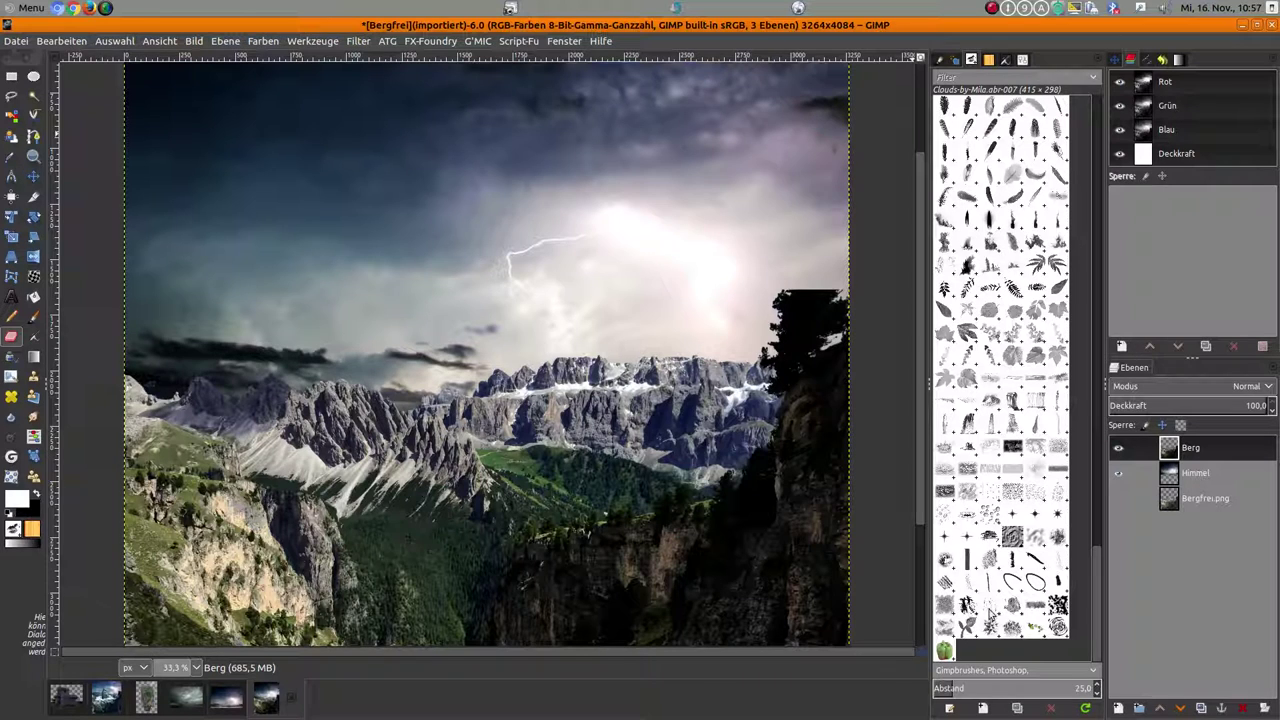
pyautogui.click(1012, 604)
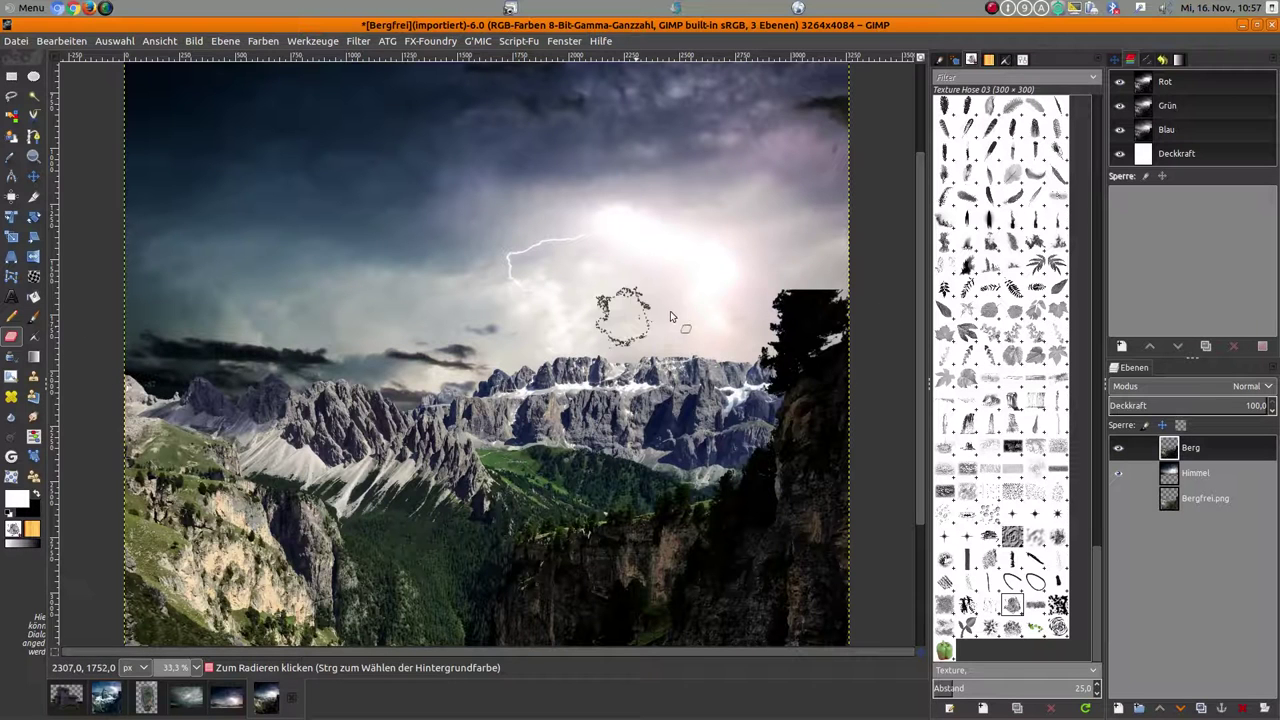
# Step: Erase a textured patch along the treetop at the Berg layer's right edge
pyautogui.click(800, 272)
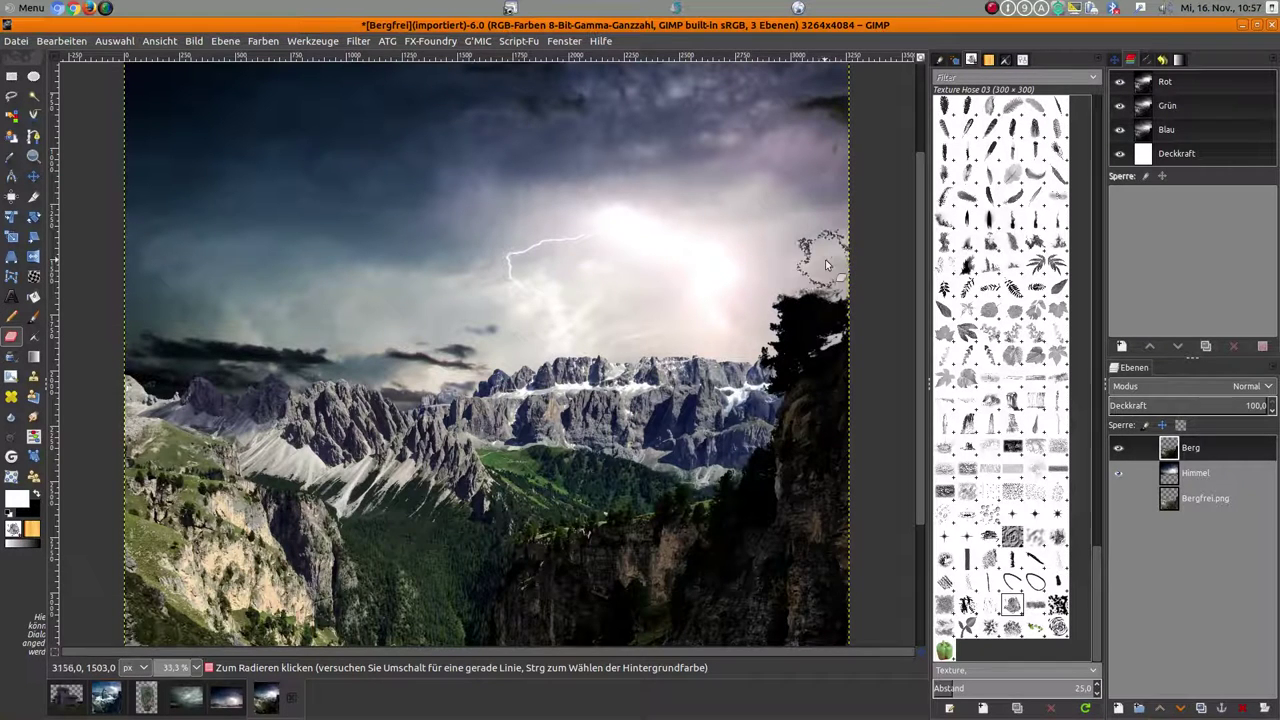
pyautogui.scroll(-2, 731, 276)
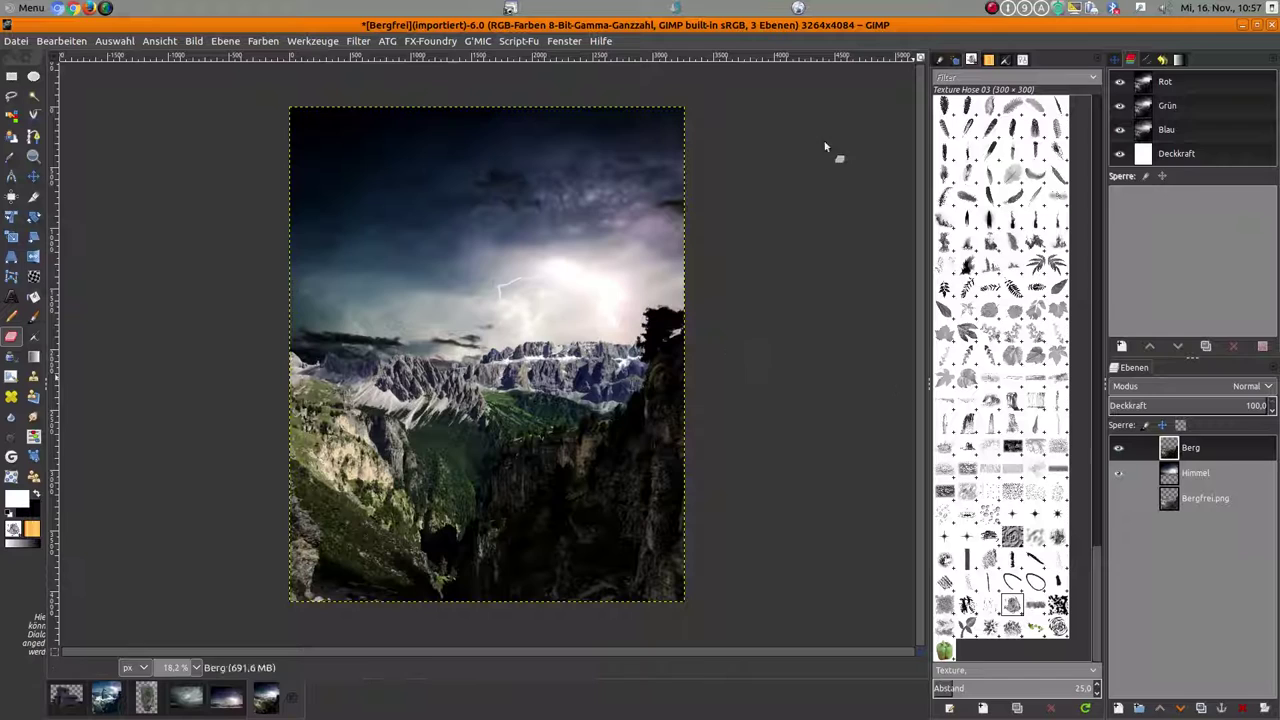
pyautogui.scroll(5, 985, 275)
pyautogui.scroll(5, 985, 275)
pyautogui.scroll(5, 982, 270)
pyautogui.scroll(5, 980, 268)
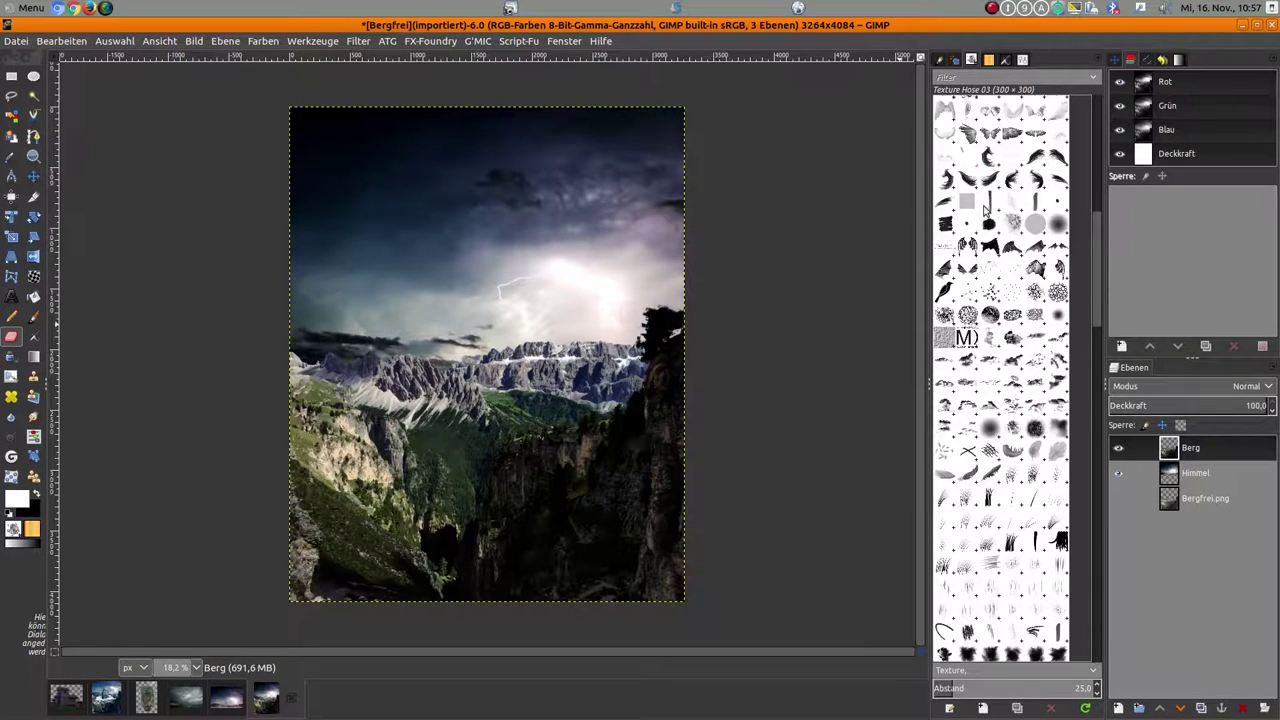
pyautogui.scroll(5, 985, 212)
pyautogui.scroll(5, 985, 212)
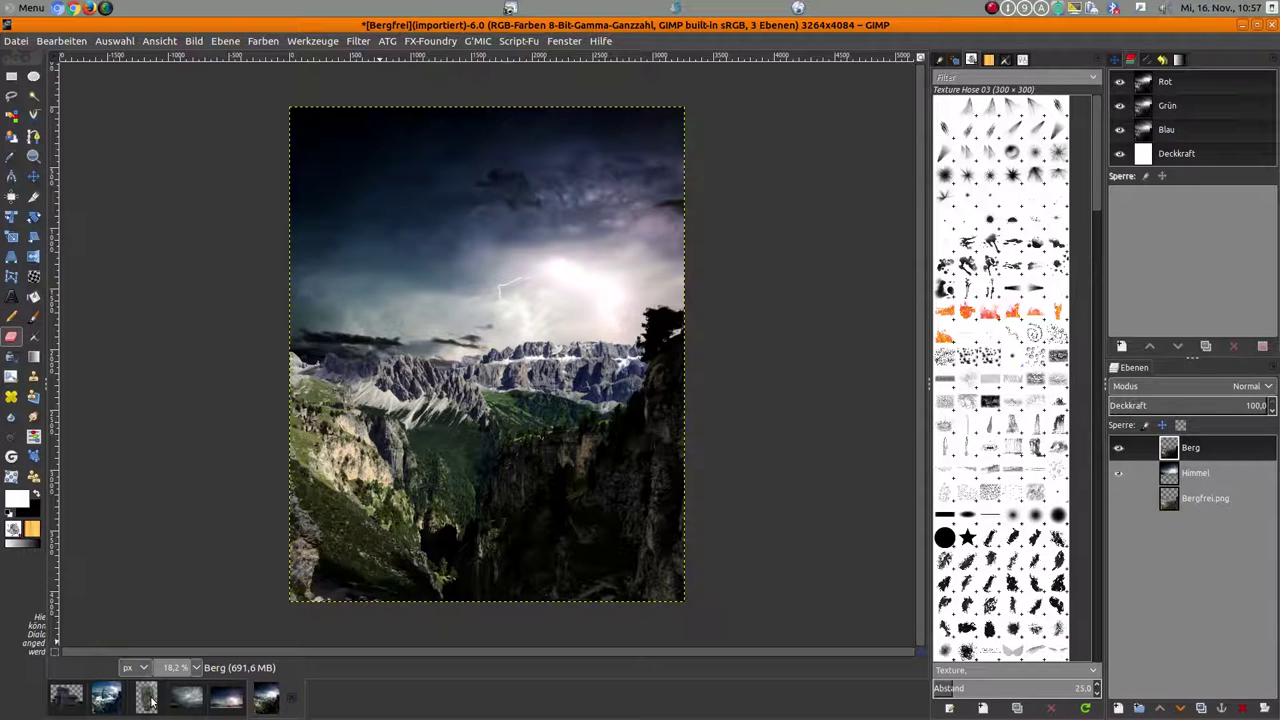
# Step: Paste the Fels.png rock pillar into the Bergfrei composite as a new Importierte Ablage layer
pyautogui.click(150, 703)
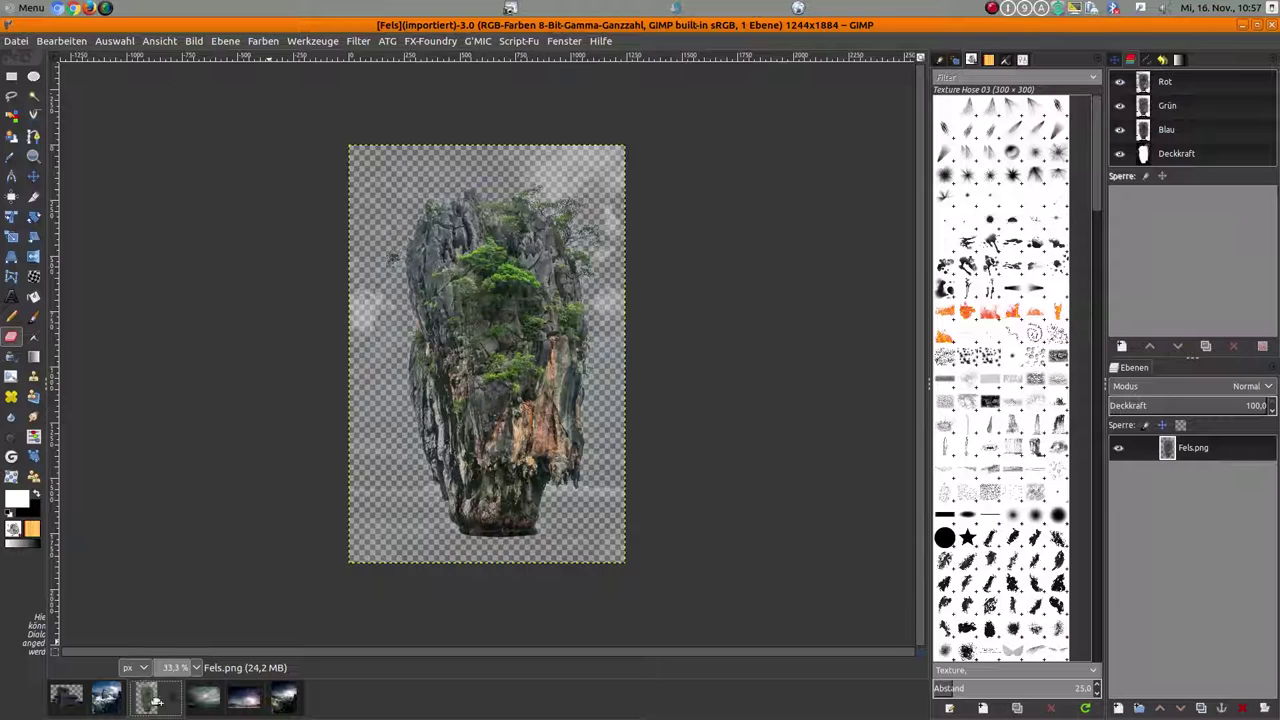
pyautogui.click(268, 697)
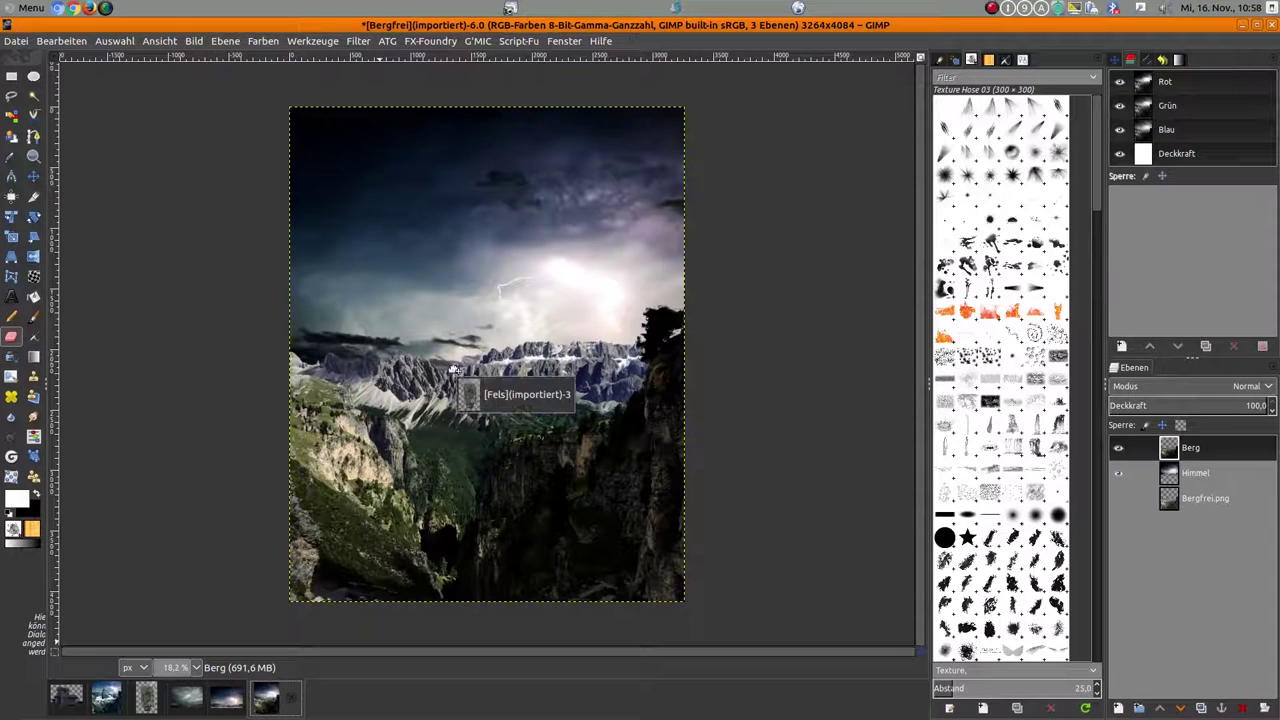
pyautogui.hotkey('ctrl', 'v')
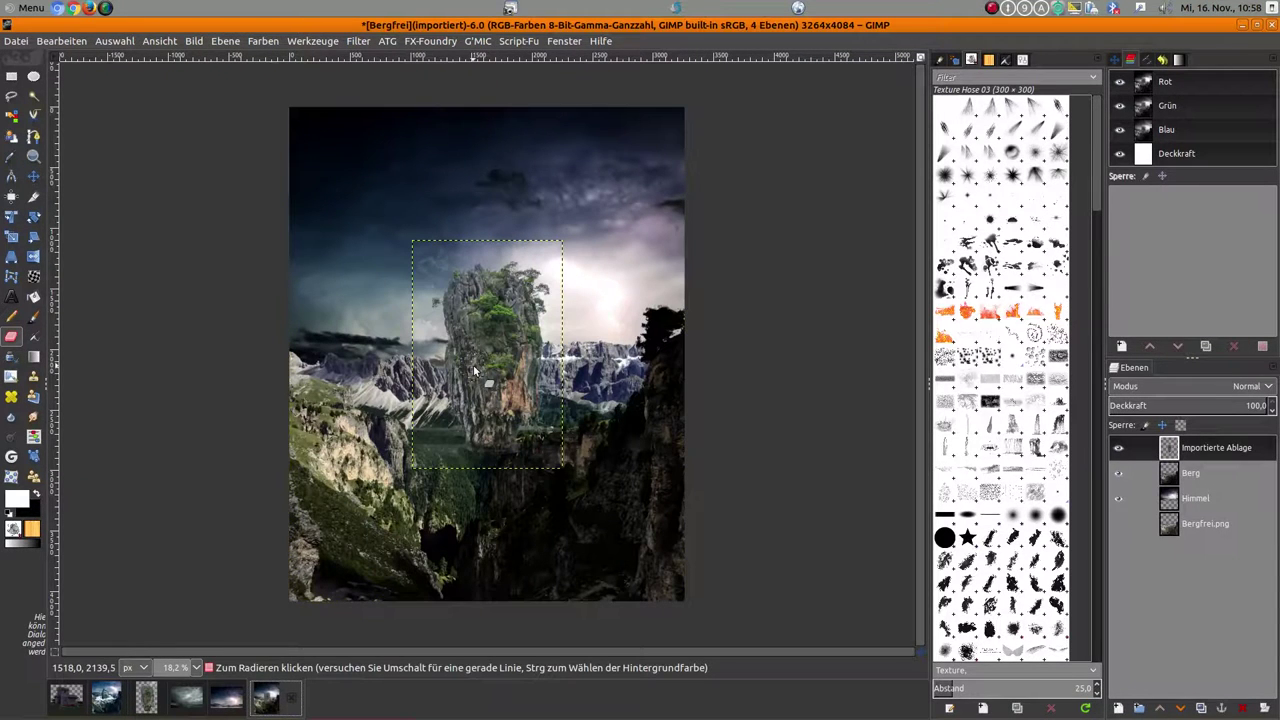
pyautogui.keyDown('ctrl'); pyautogui.scroll(3, 476, 330); pyautogui.keyUp('ctrl')
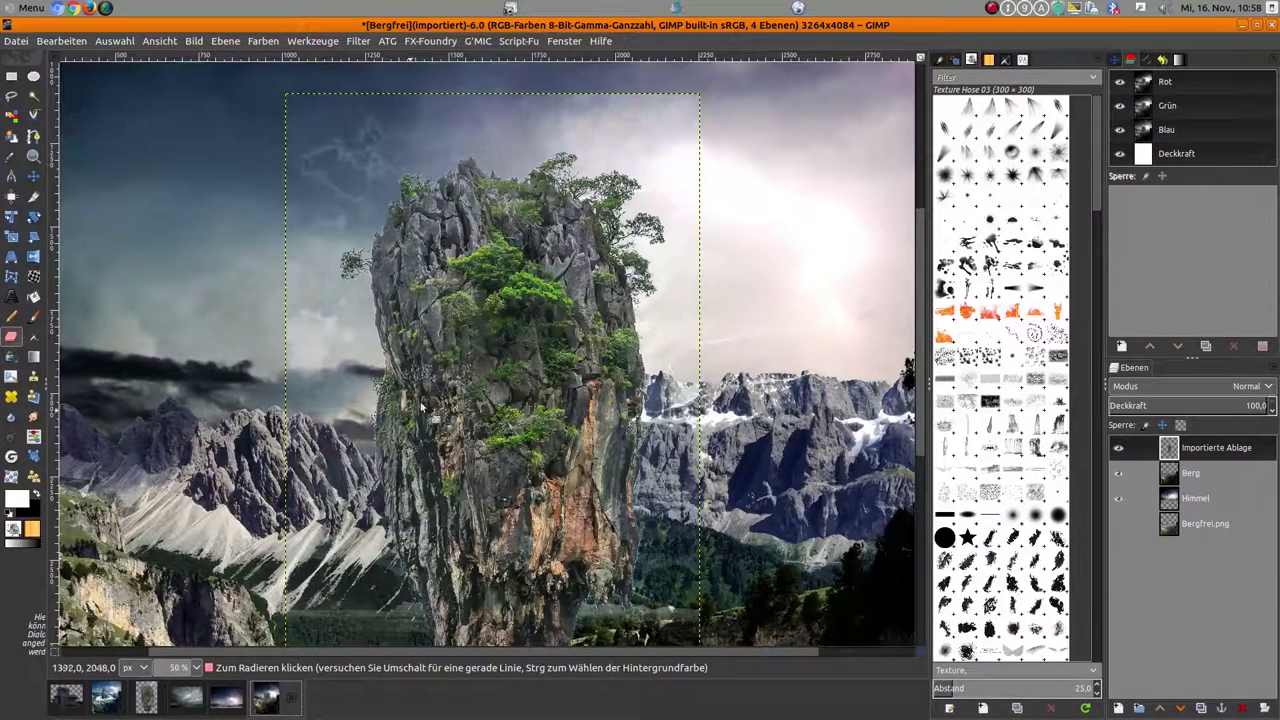
pyautogui.keyDown('ctrl'); pyautogui.scroll(-1, 452, 365); pyautogui.keyUp('ctrl')
pyautogui.keyDown('ctrl'); pyautogui.scroll(-1, 452, 365); pyautogui.keyUp('ctrl')
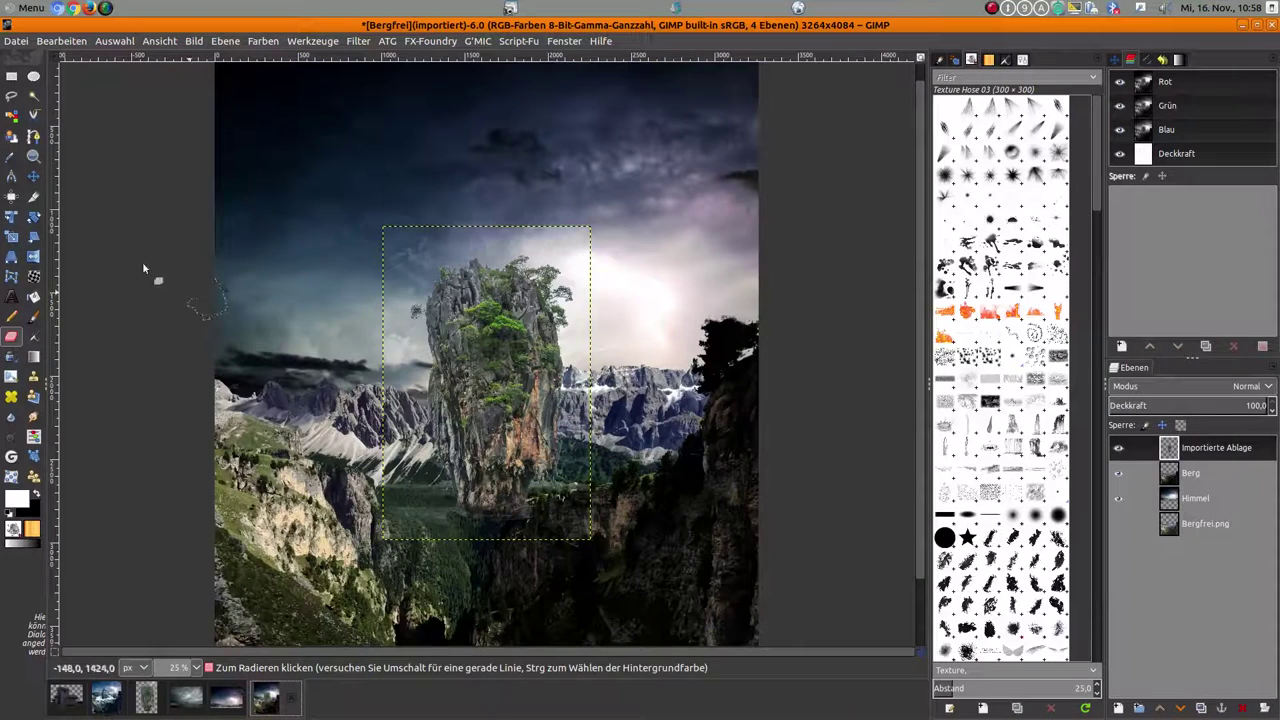
pyautogui.click(13, 119)
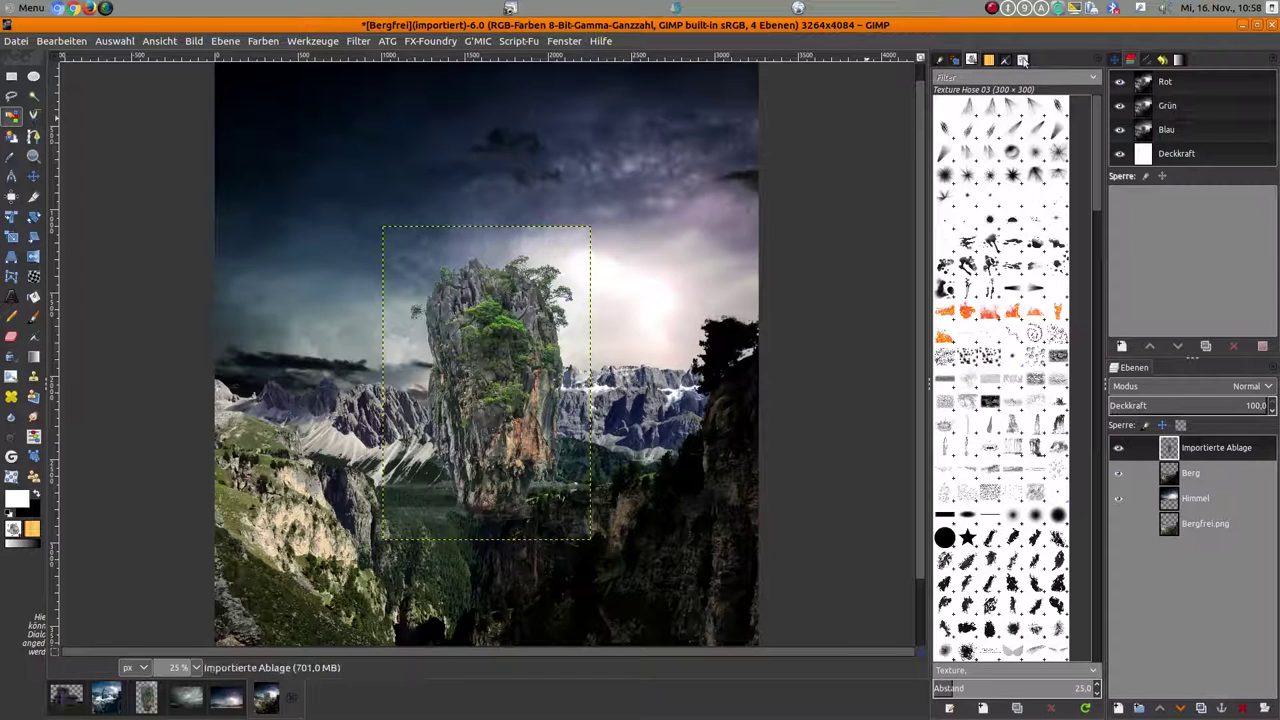
pyautogui.click(1022, 60)
pyautogui.click(415, 259)
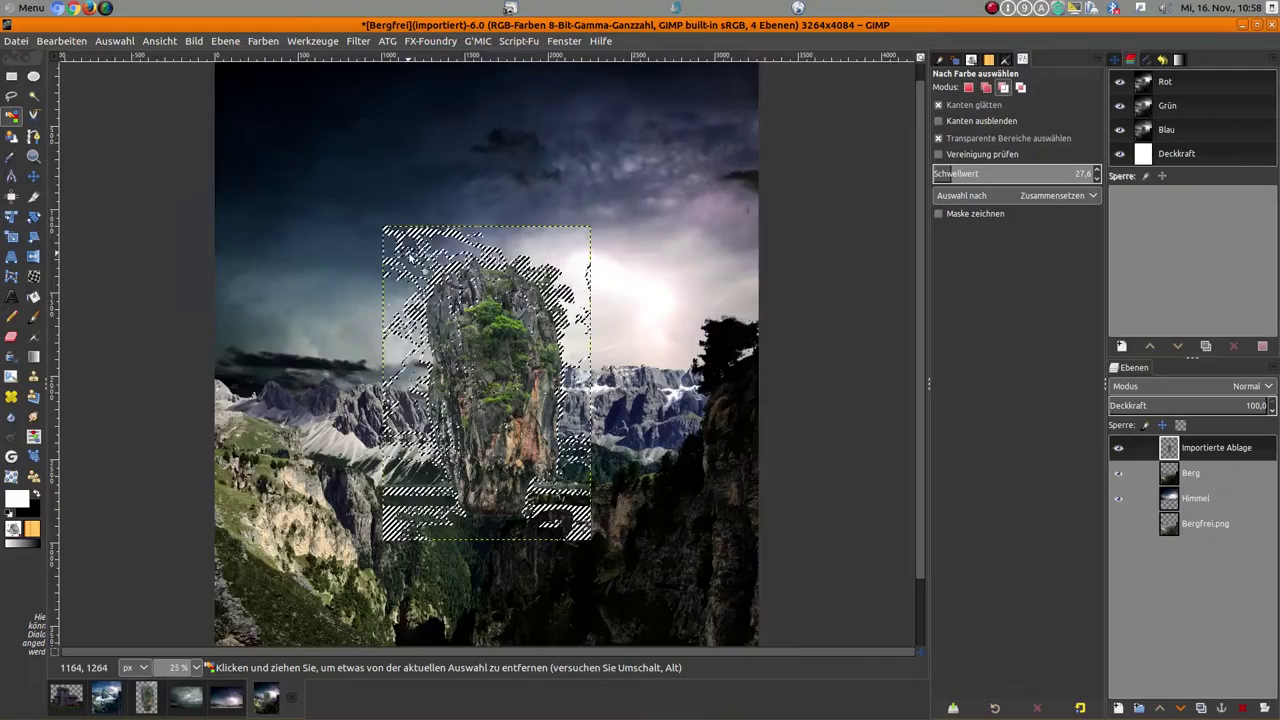
pyautogui.keyDown('ctrl'); pyautogui.scroll(3, 415, 258); pyautogui.keyUp('ctrl')
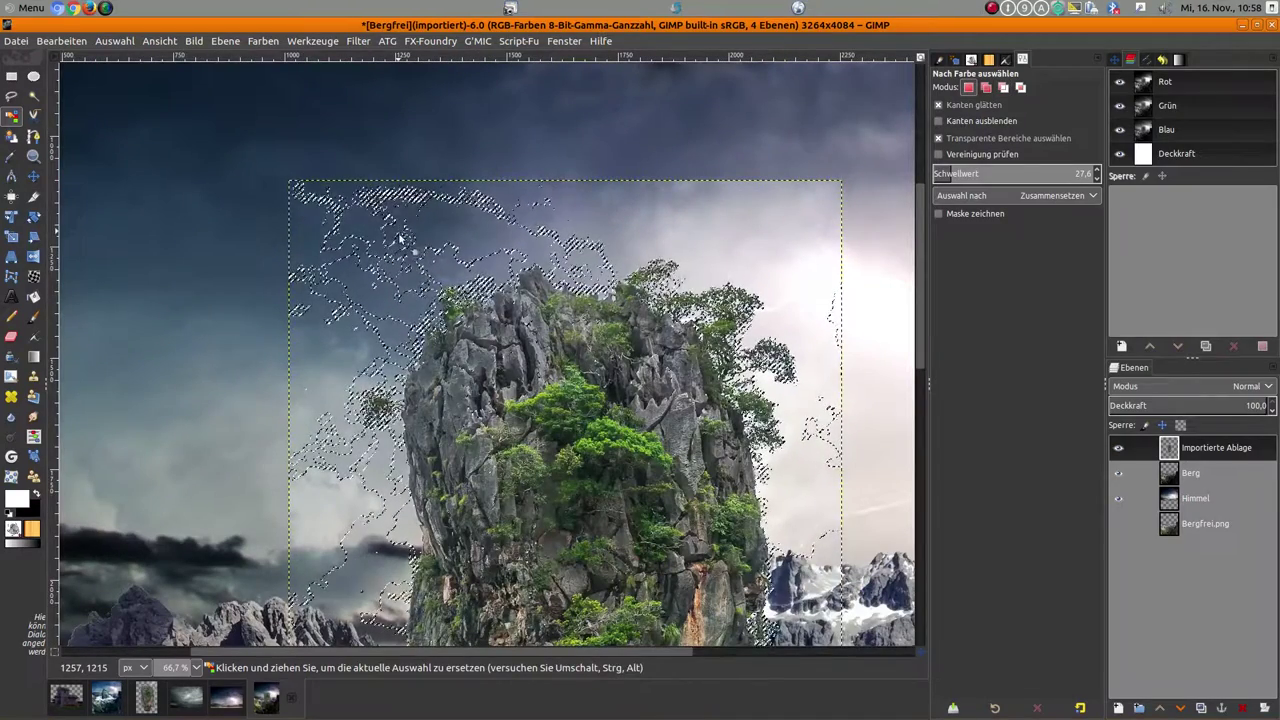
pyautogui.keyDown('ctrl'); pyautogui.scroll(-2, 405, 262); pyautogui.keyUp('ctrl')
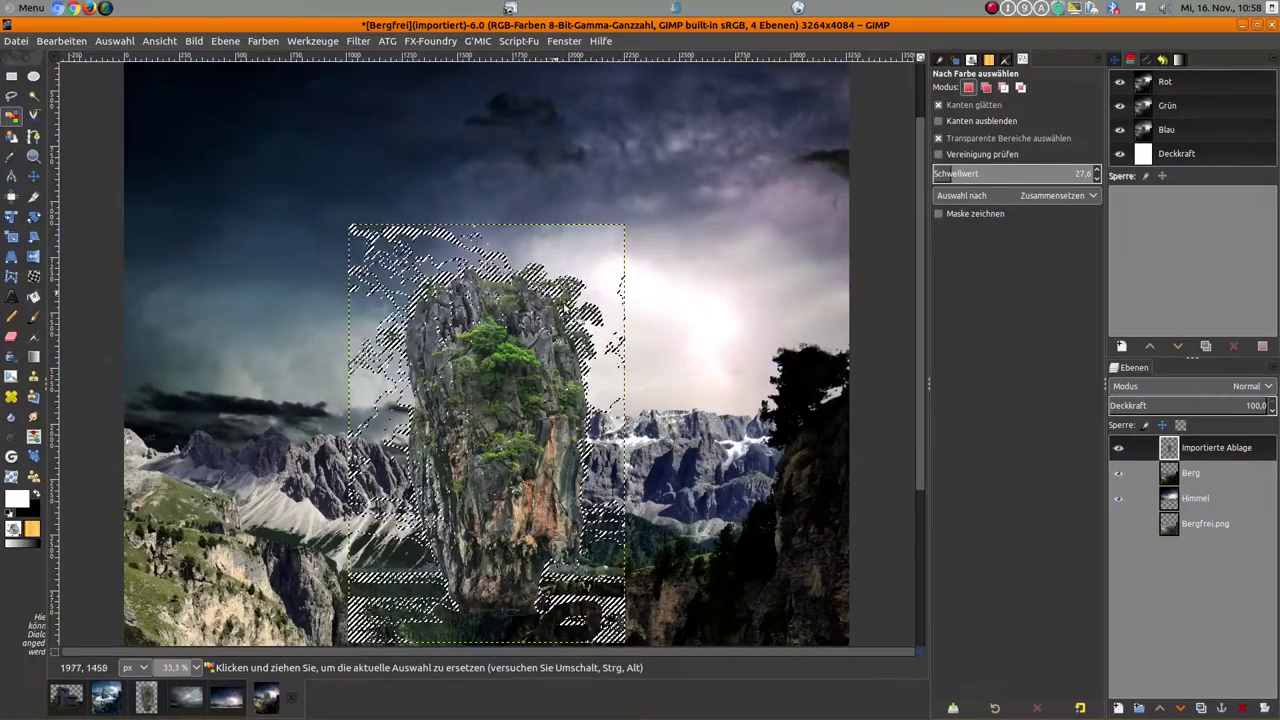
pyautogui.click(114, 41)
pyautogui.click(140, 80)
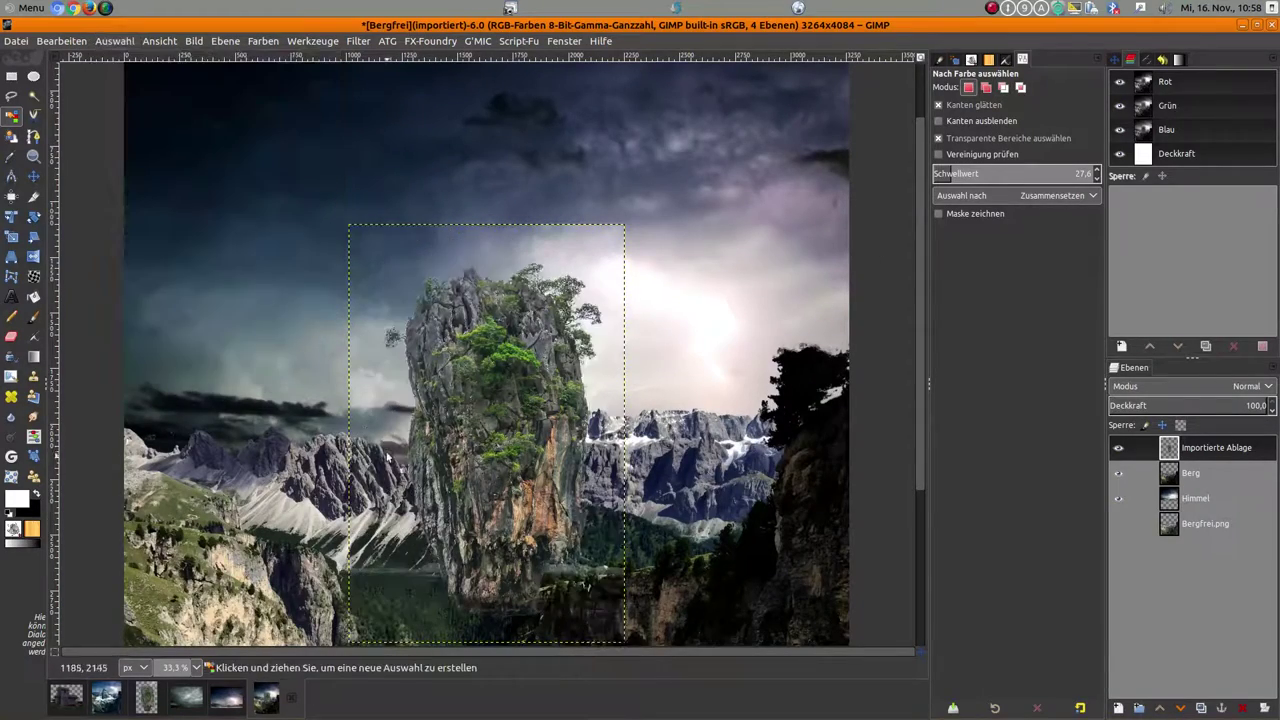
pyautogui.click(368, 394)
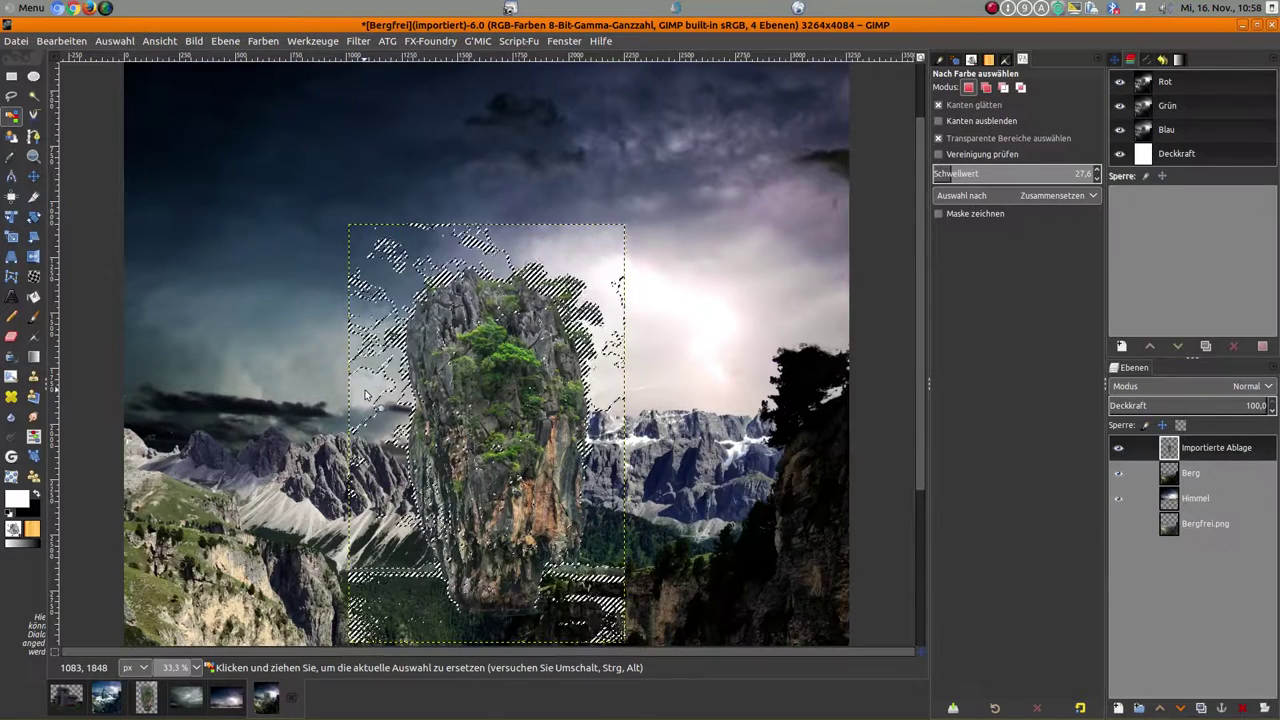
pyautogui.scroll(-5, 370, 390)
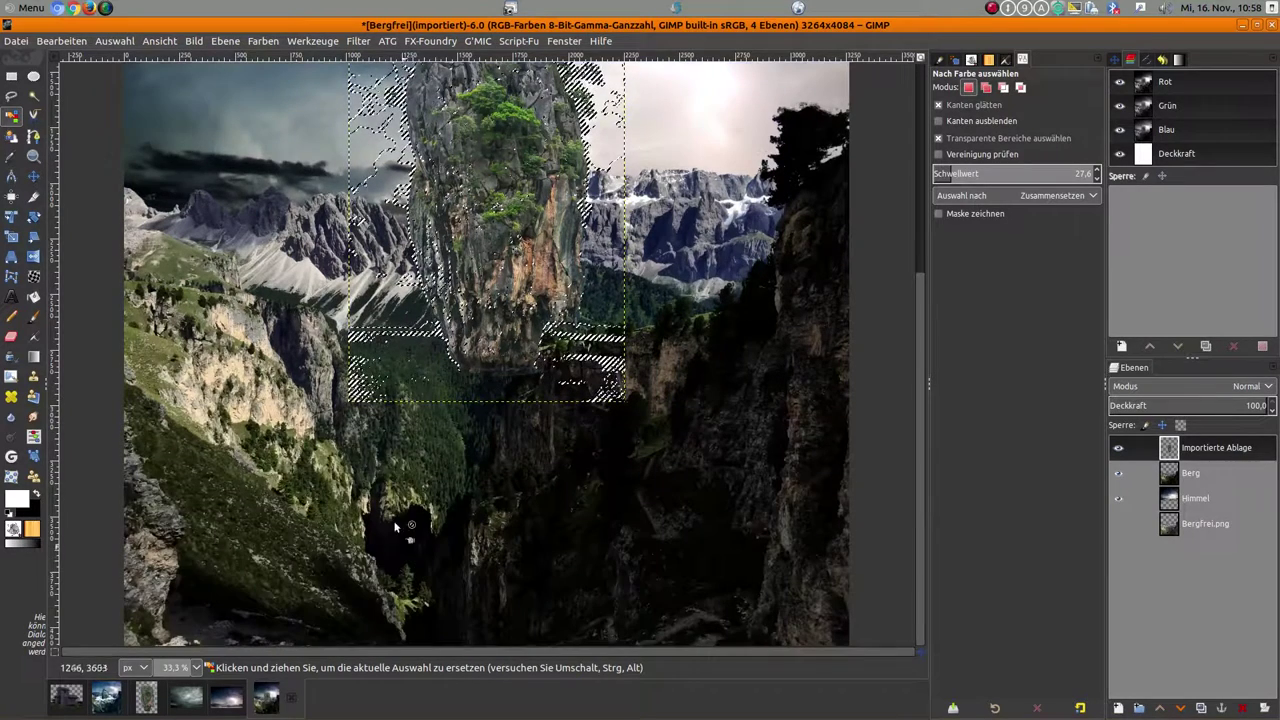
pyautogui.click(114, 41)
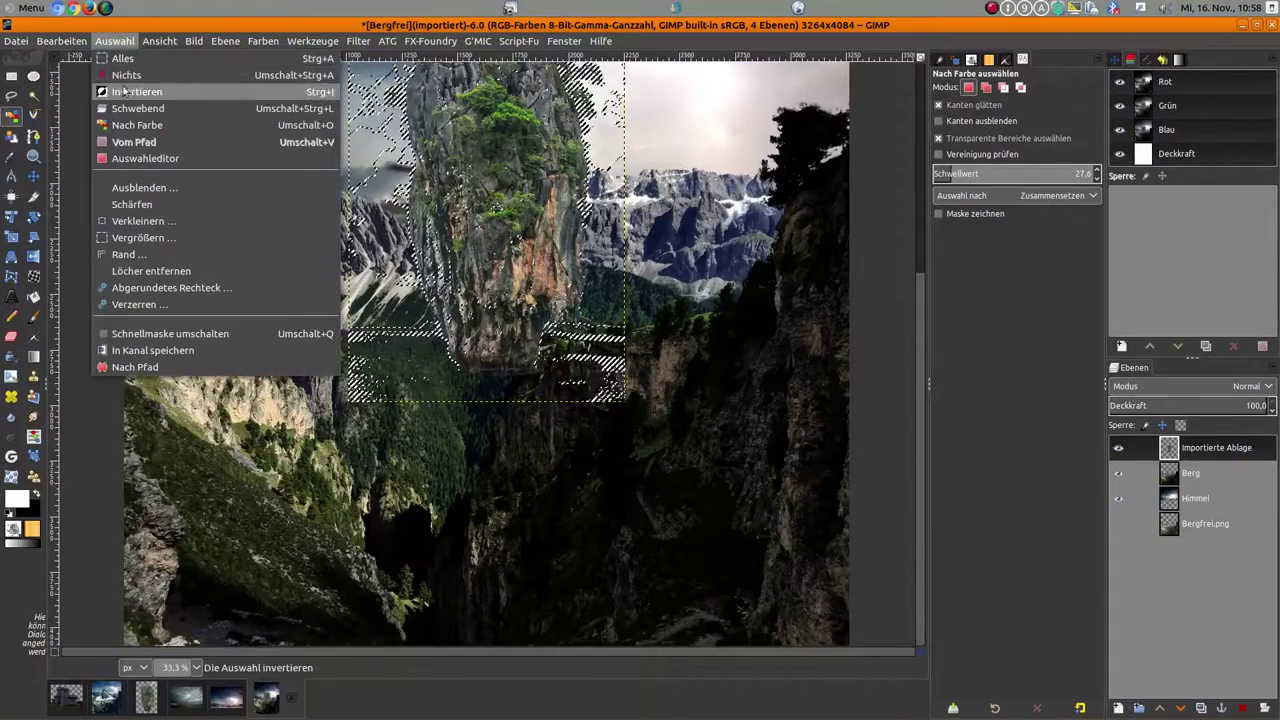
pyautogui.click(130, 88)
pyautogui.keyDown('ctrl'); pyautogui.scroll(2, 571, 392); pyautogui.keyUp('ctrl')
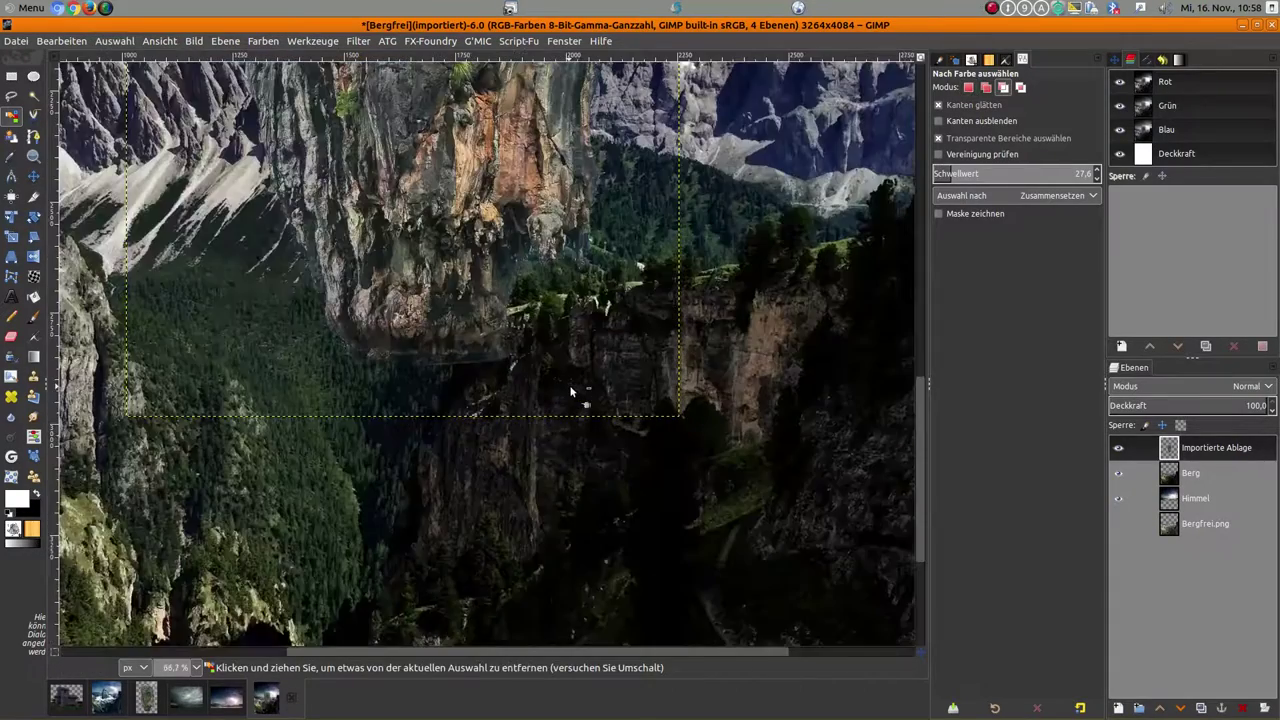
pyautogui.keyDown('ctrl'); pyautogui.scroll(-2, 571, 392); pyautogui.keyUp('ctrl')
pyautogui.keyDown('ctrl'); pyautogui.scroll(-1, 570, 385); pyautogui.keyUp('ctrl')
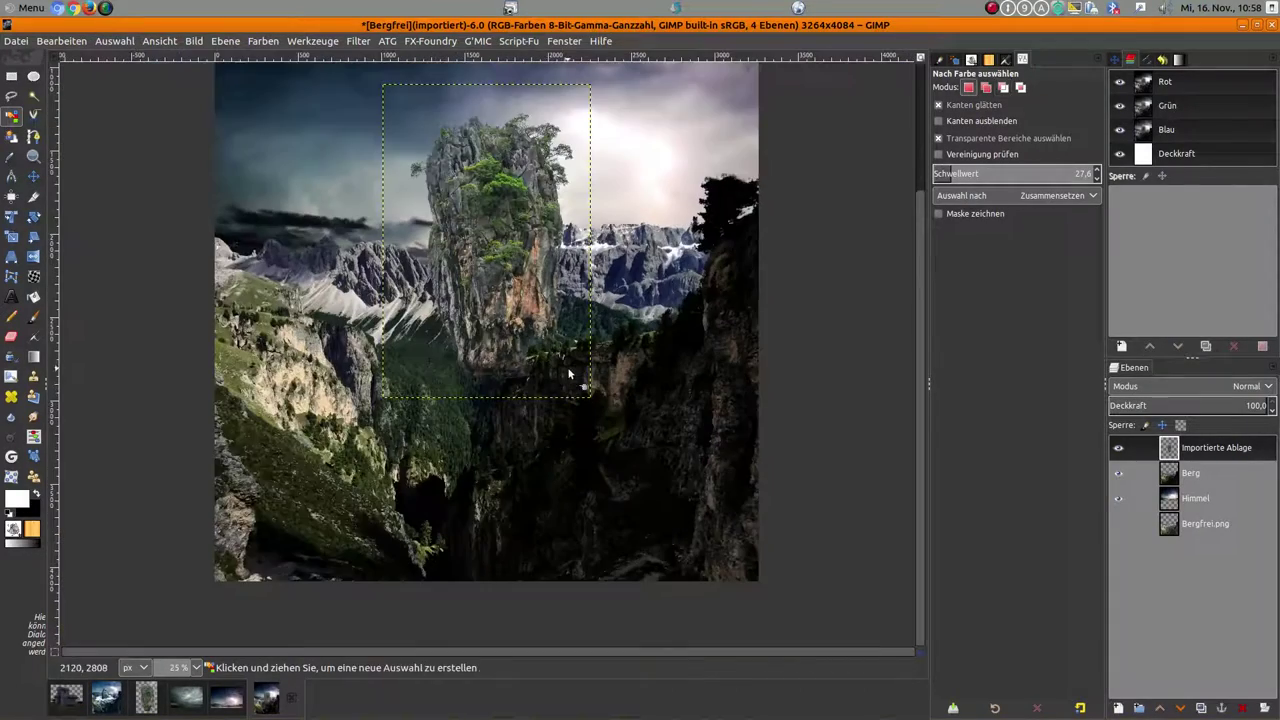
pyautogui.keyDown('ctrl'); pyautogui.scroll(-1, 568, 371); pyautogui.keyUp('ctrl')
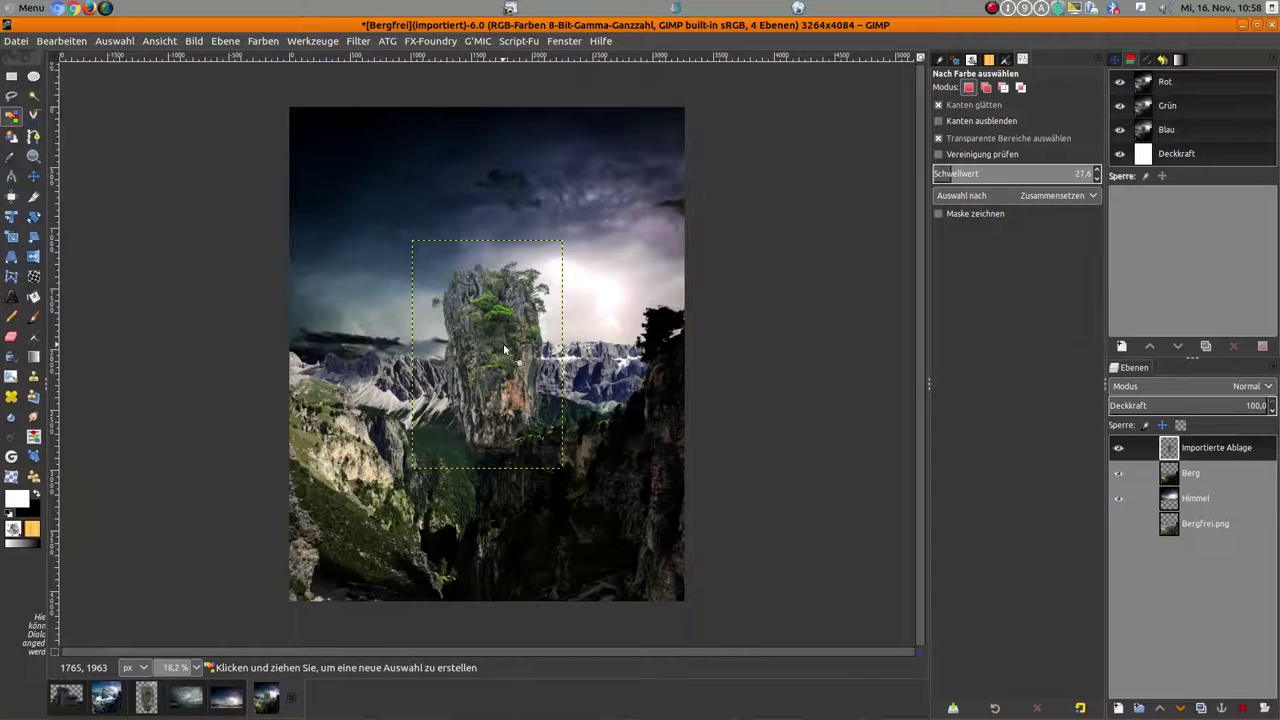
pyautogui.keyDown('ctrl'); pyautogui.scroll(1, 517, 347); pyautogui.keyUp('ctrl')
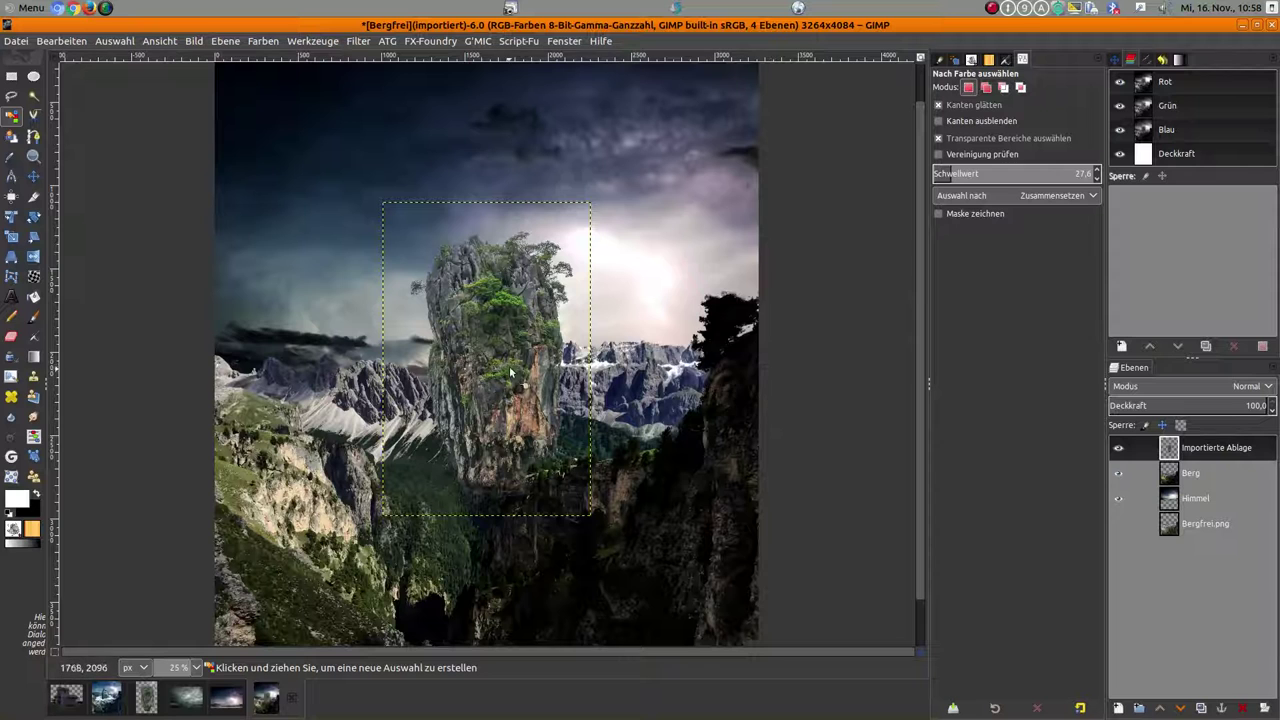
pyautogui.click(33, 176)
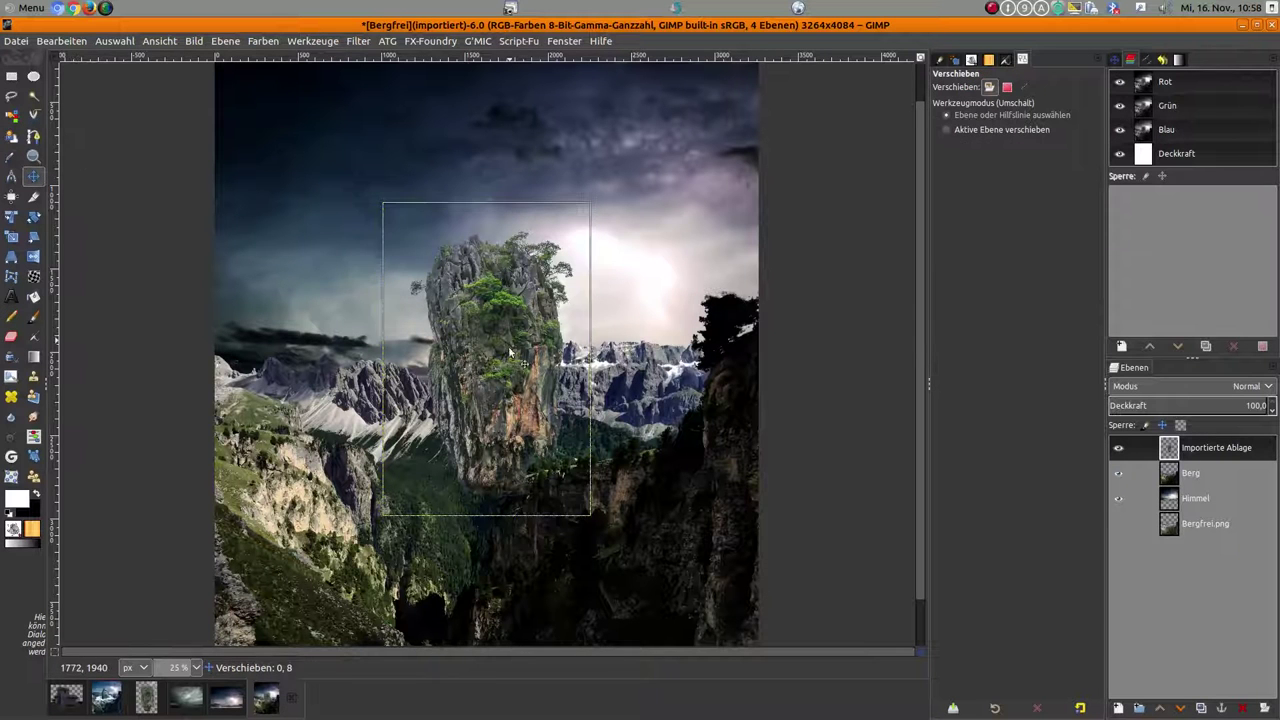
# Step: Drag the pasted rock pillar slightly left and down, then name its layer Fels
pyautogui.moveTo(508, 338); pyautogui.dragTo(485, 373)
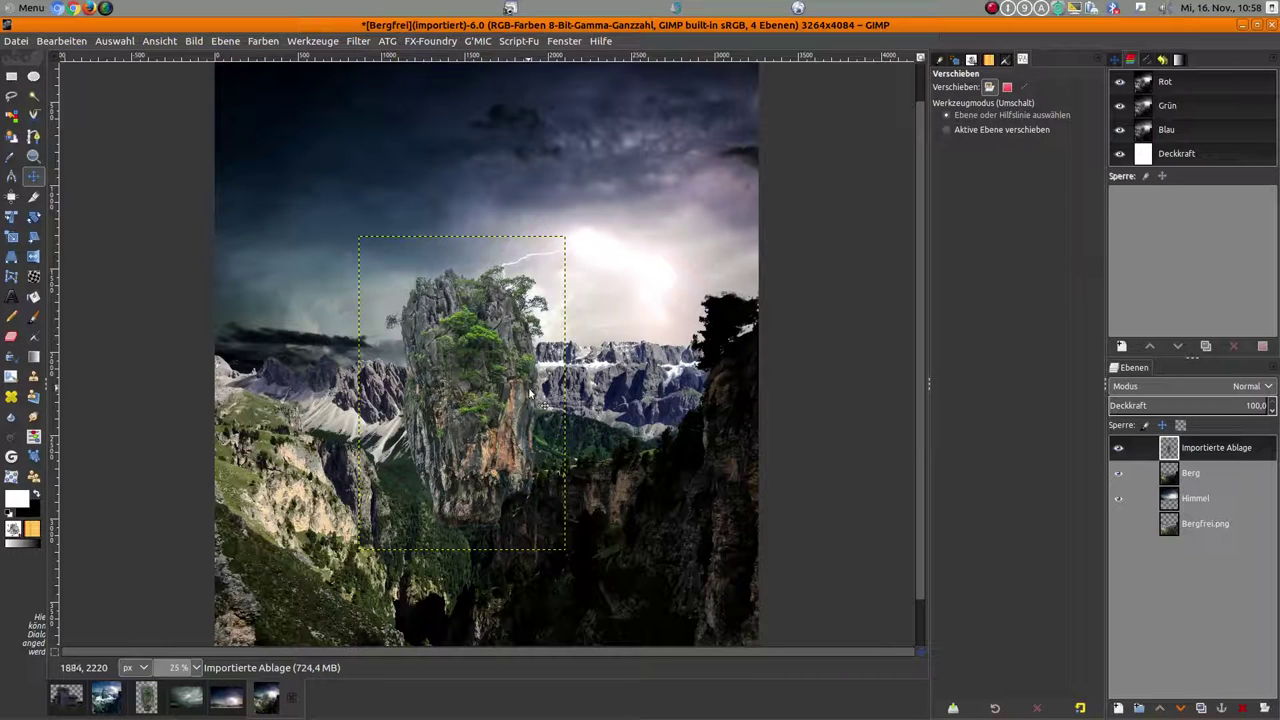
pyautogui.doubleClick(1215, 448)
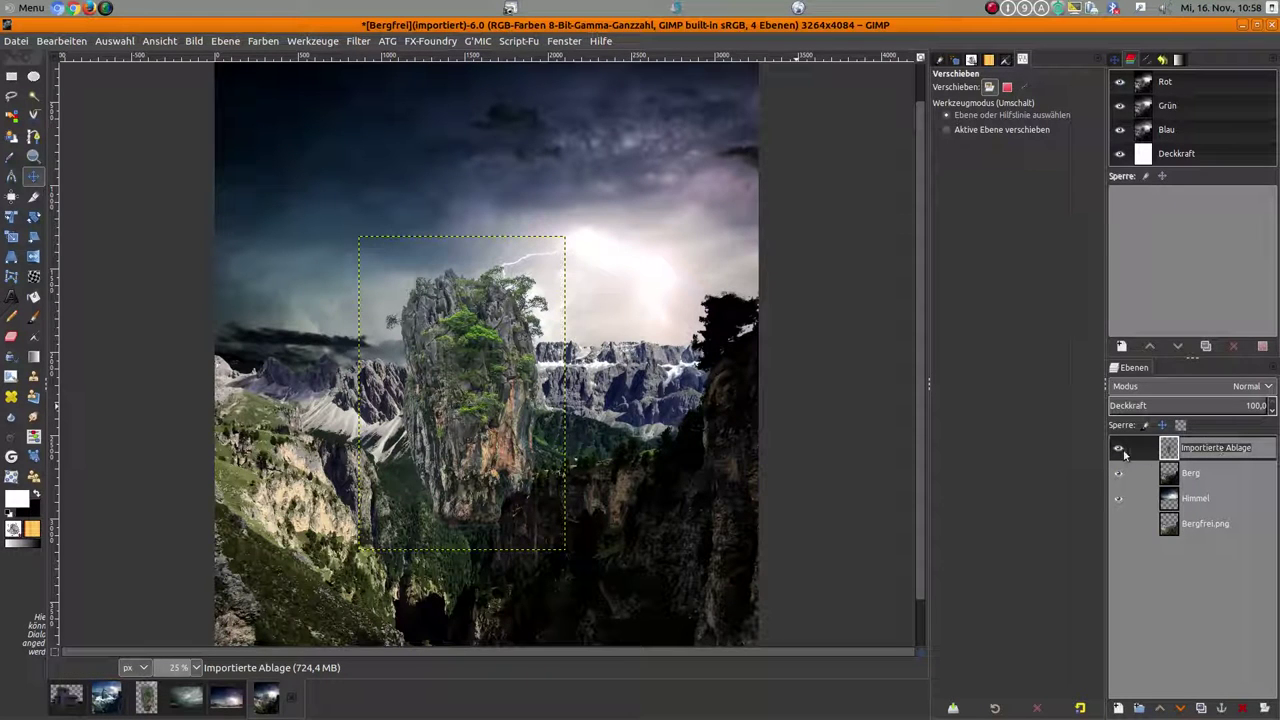
pyautogui.write('Fels')
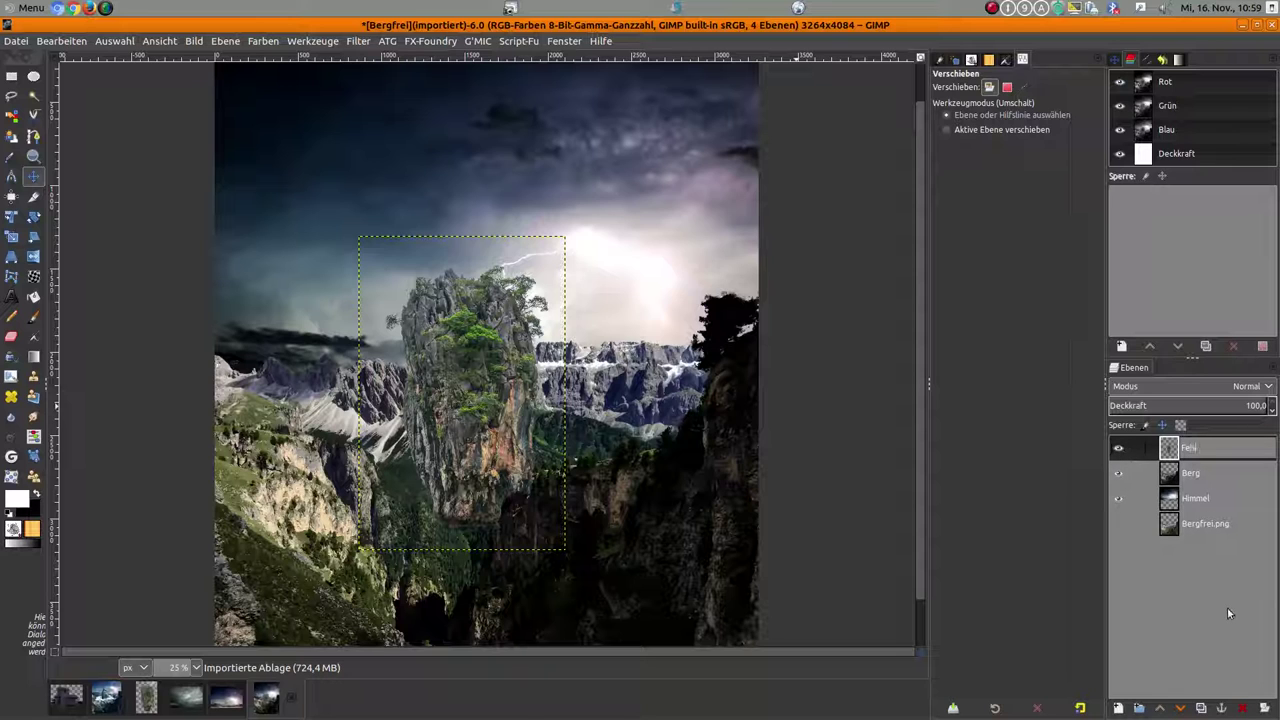
pyautogui.press('Return')
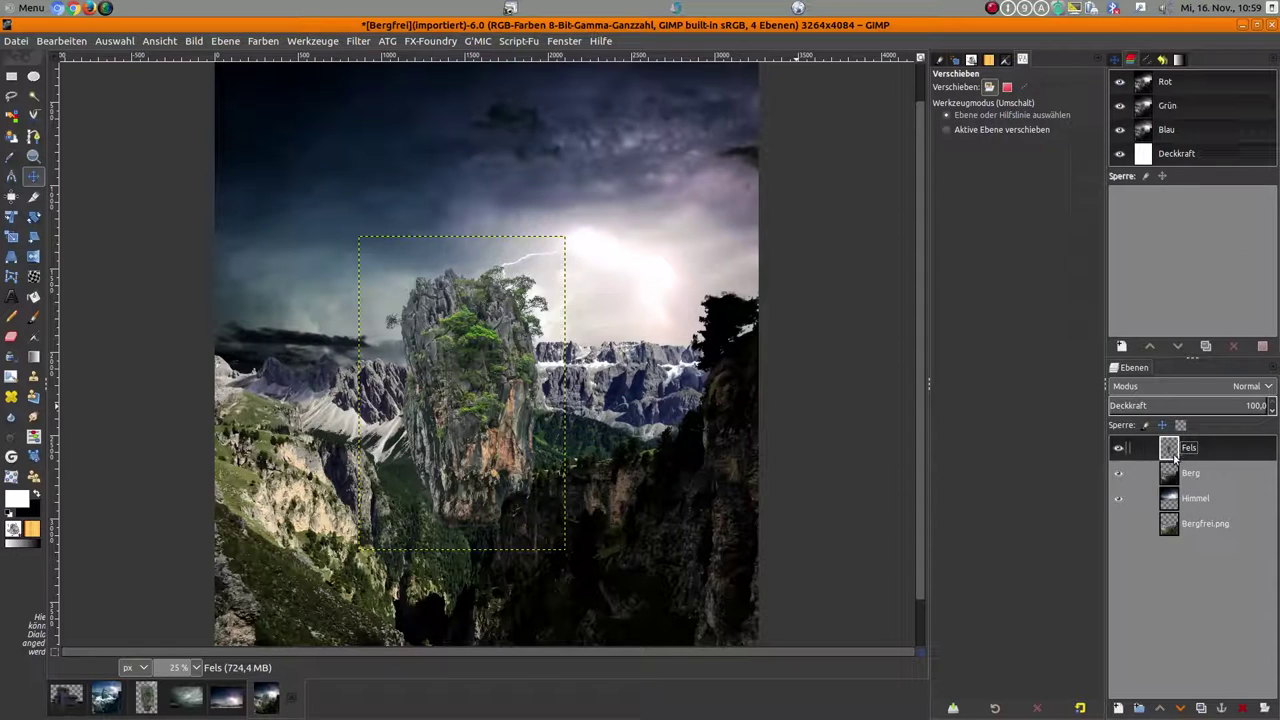
# Step: Duplicate the Fels layer and select the Fels-Kopie rock shape with Auswahl aus Alphakanal
pyautogui.rightClick(1177, 450)
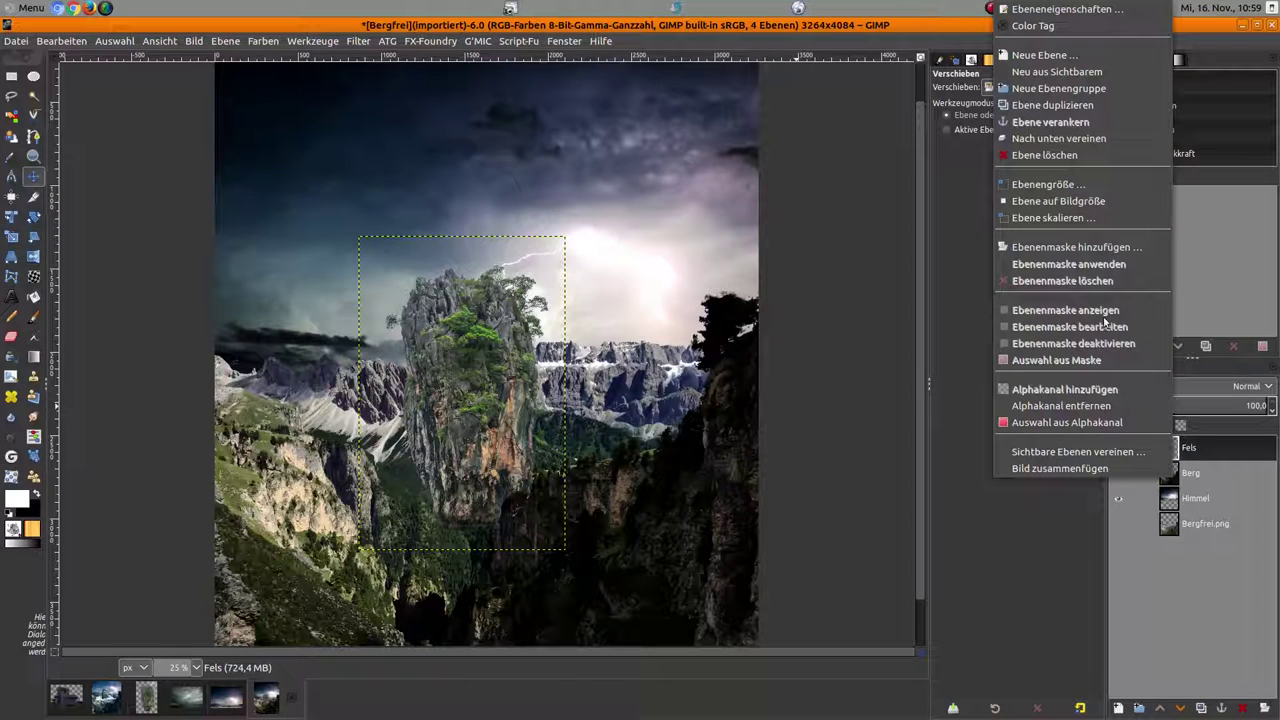
pyautogui.click(1207, 651)
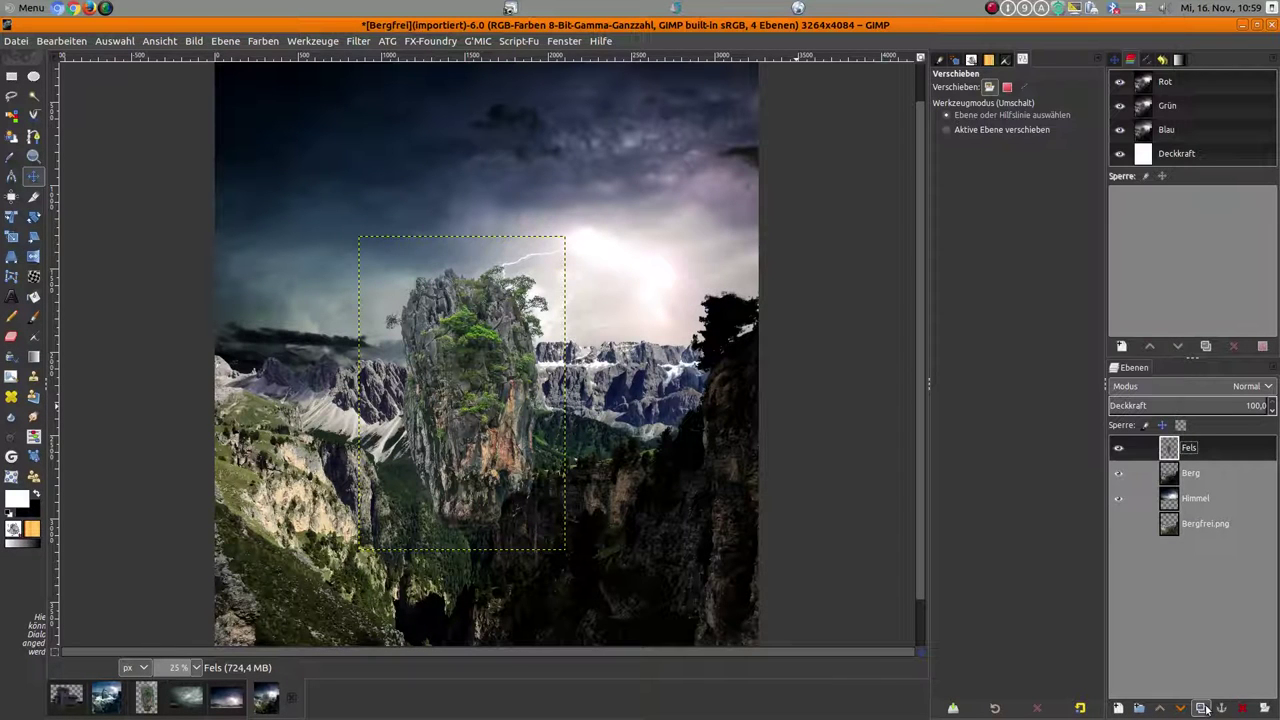
pyautogui.click(1203, 708)
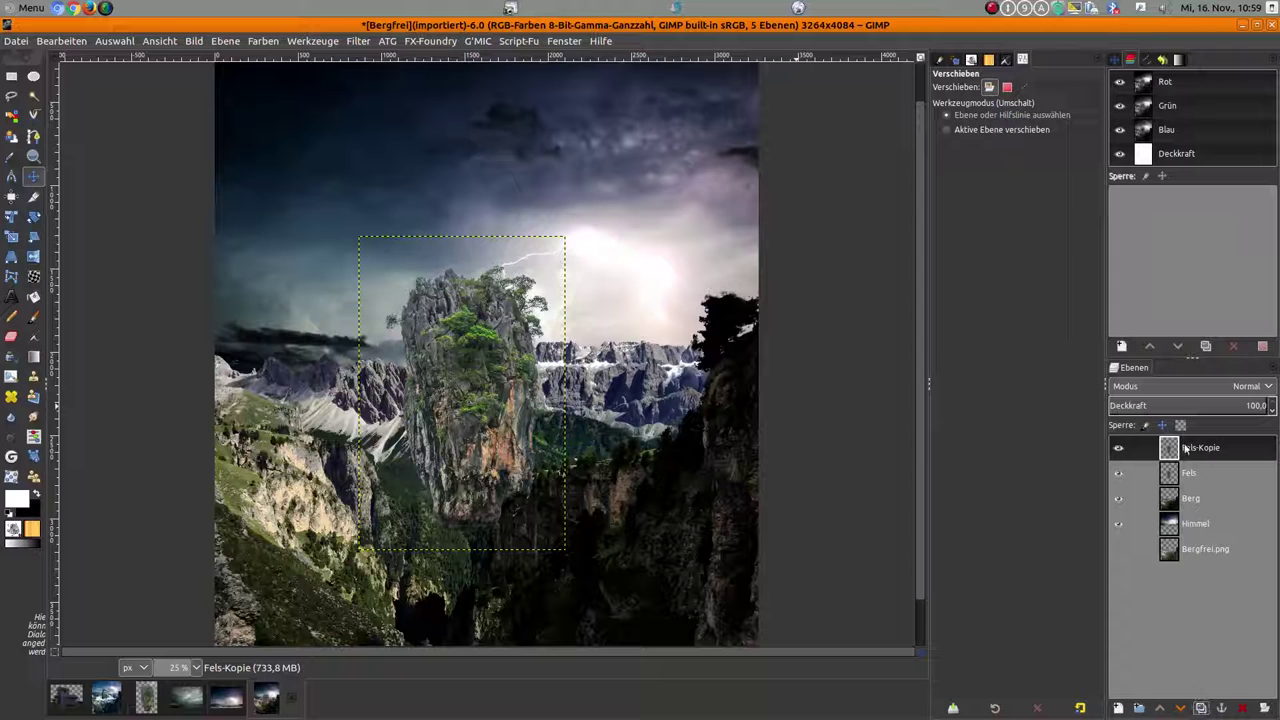
pyautogui.rightClick(1185, 451)
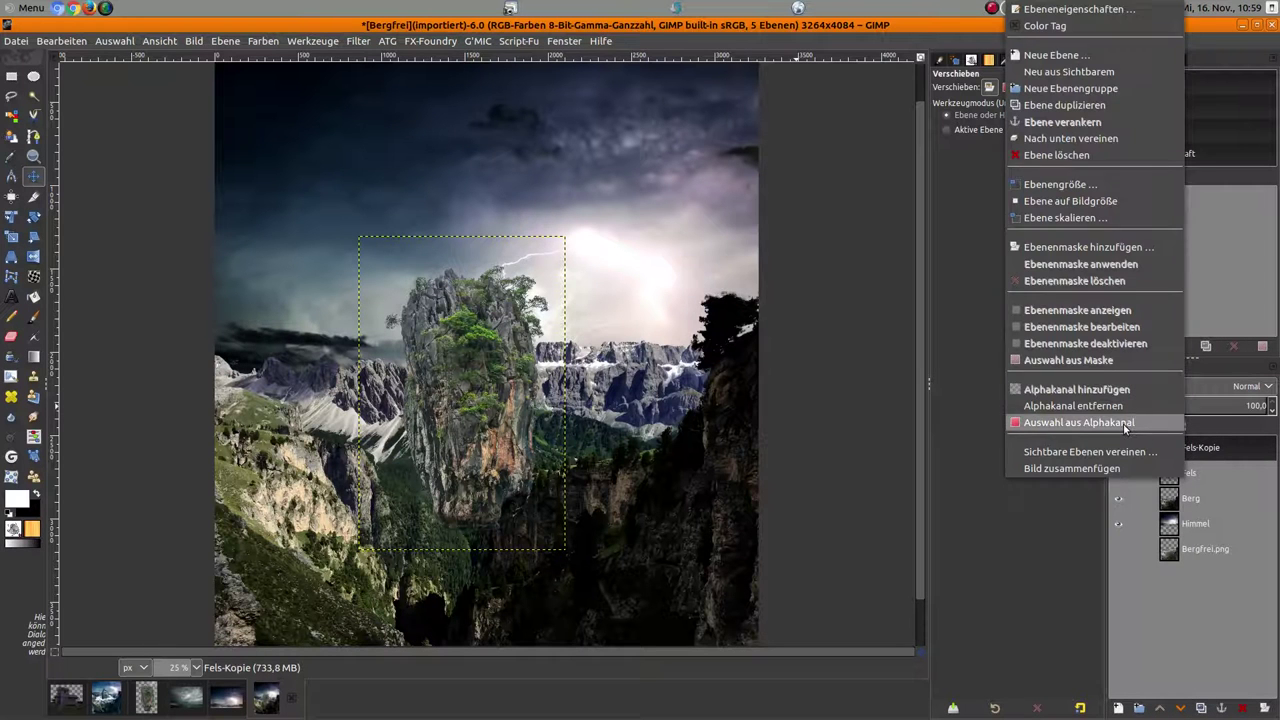
pyautogui.click(1125, 428)
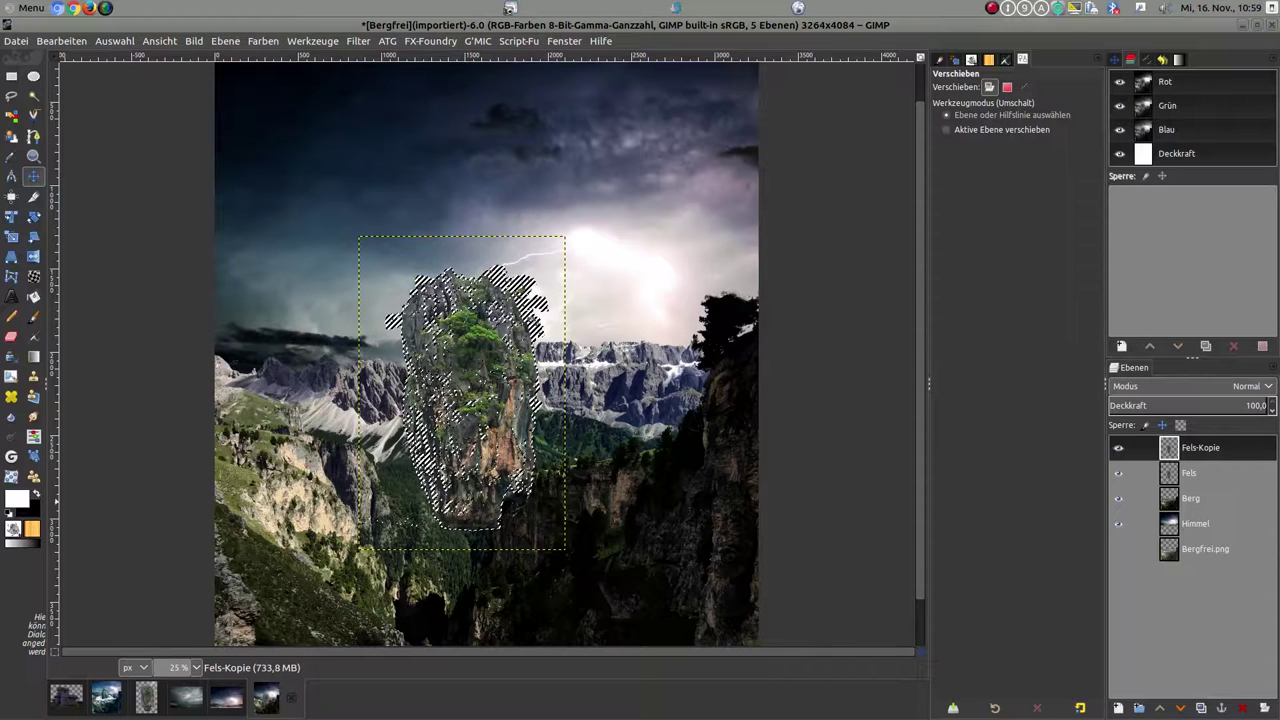
# Step: Fill the rock selection with grey, blend the copy in Überlagern mode, and reset colours to black/white
pyautogui.doubleClick(1200, 447)
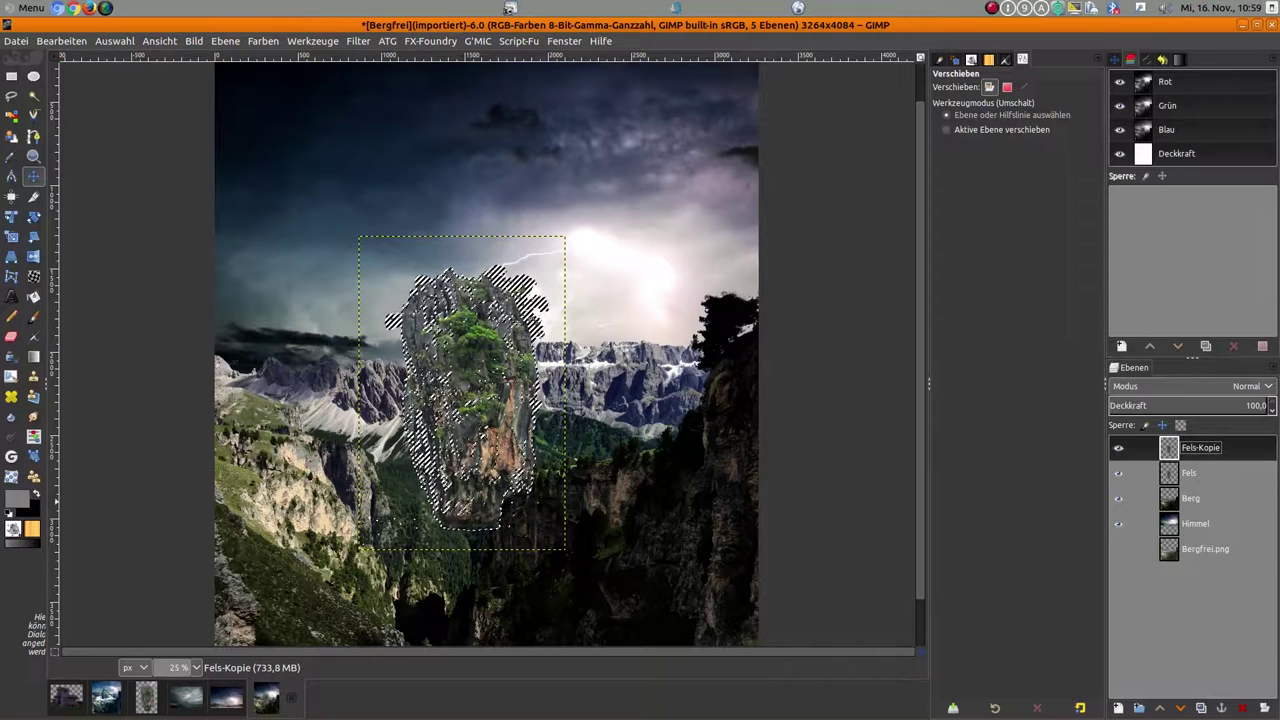
pyautogui.moveTo(20, 503); pyautogui.dragTo(478, 405)
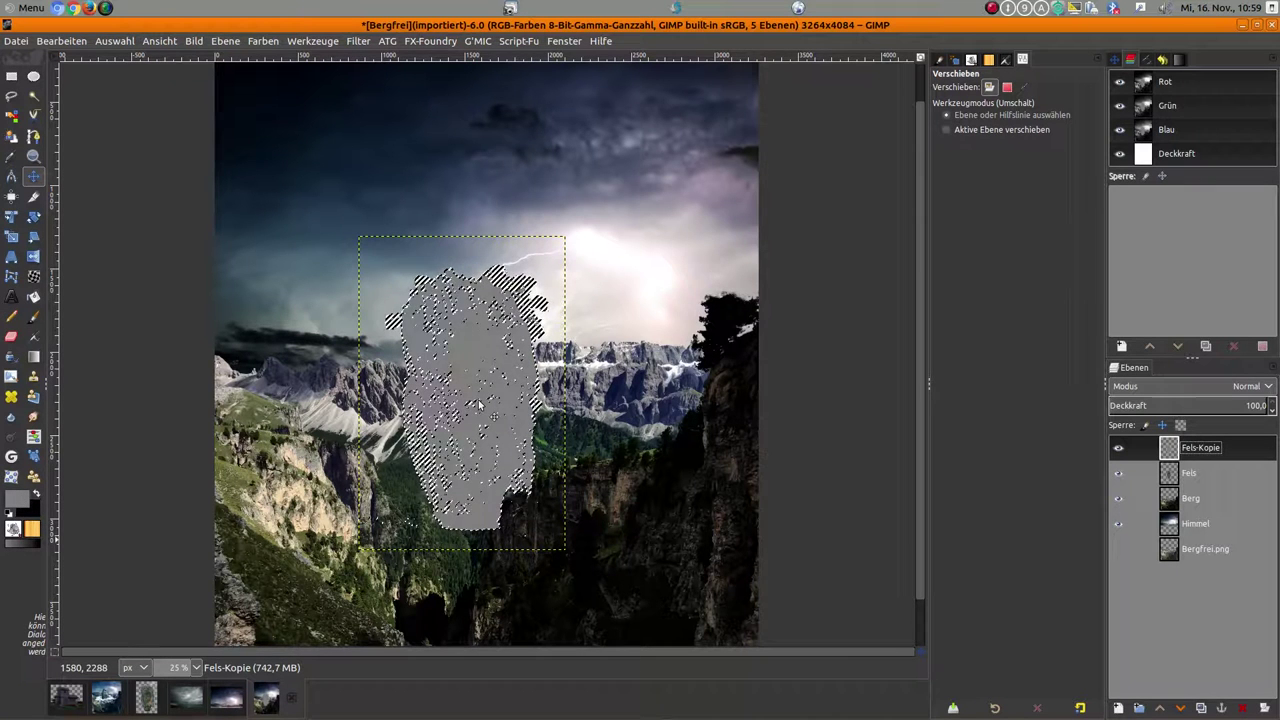
pyautogui.click(1270, 388)
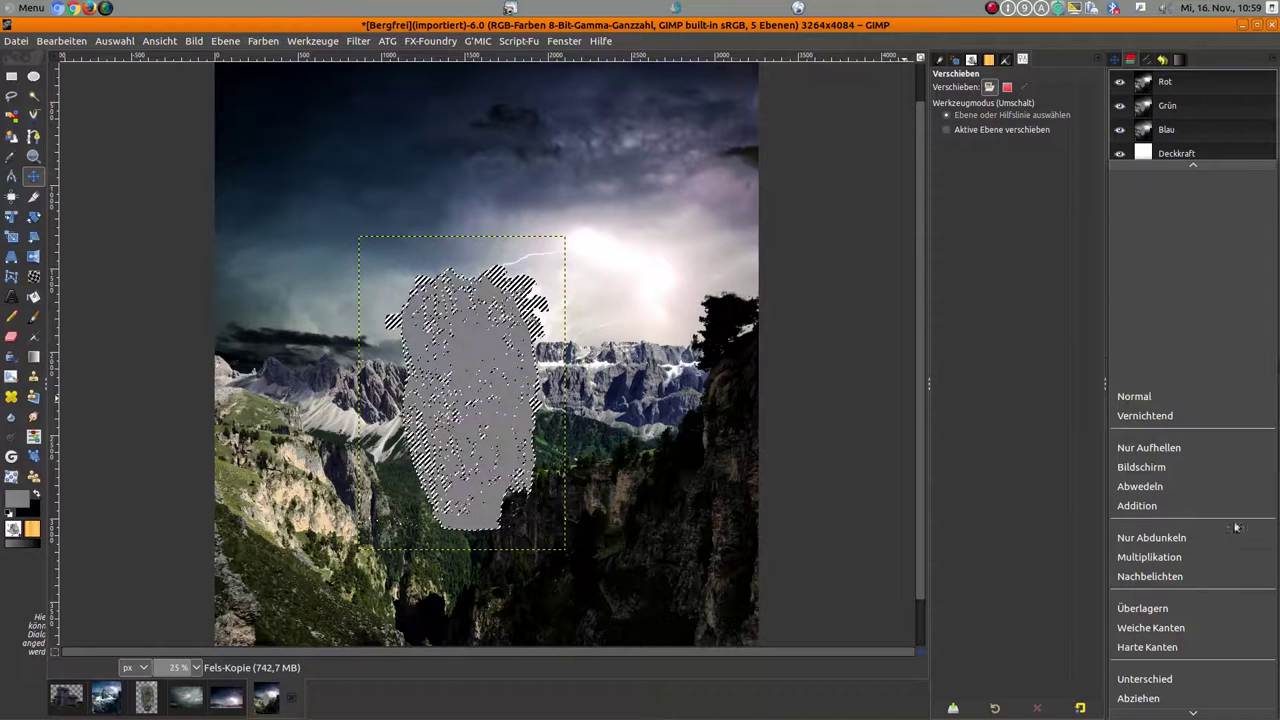
pyautogui.click(1213, 608)
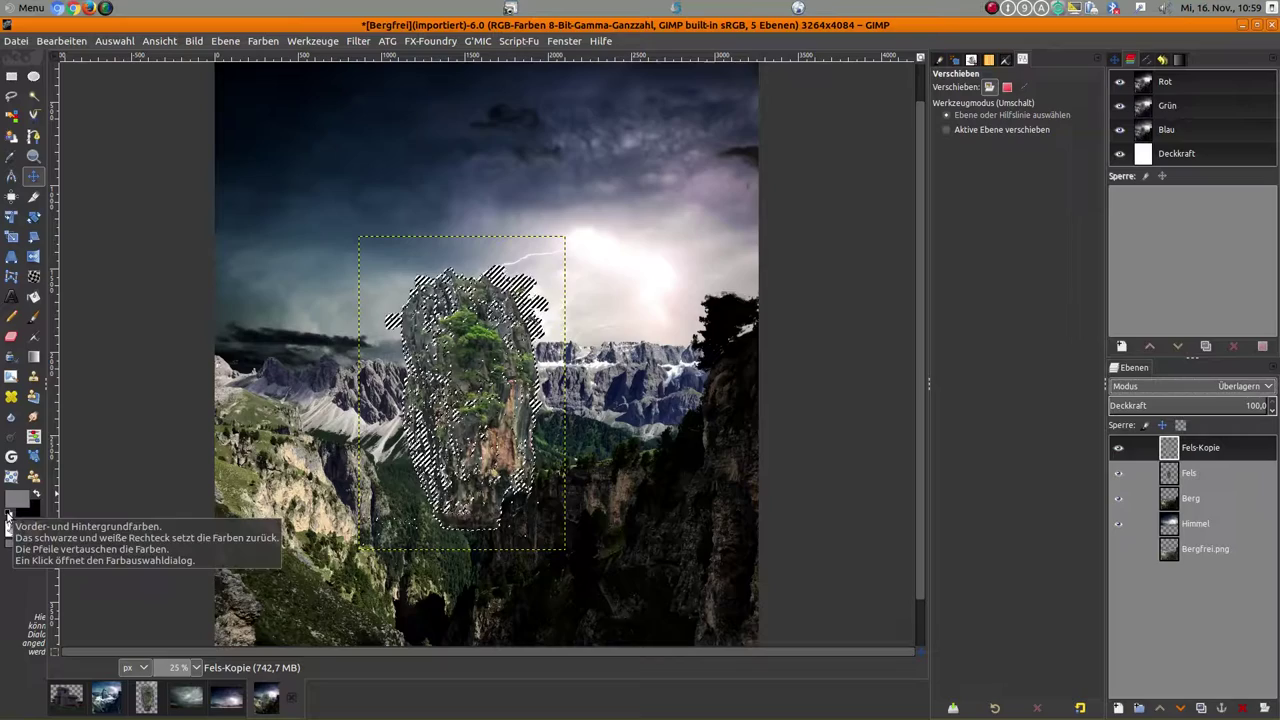
pyautogui.click(8, 513)
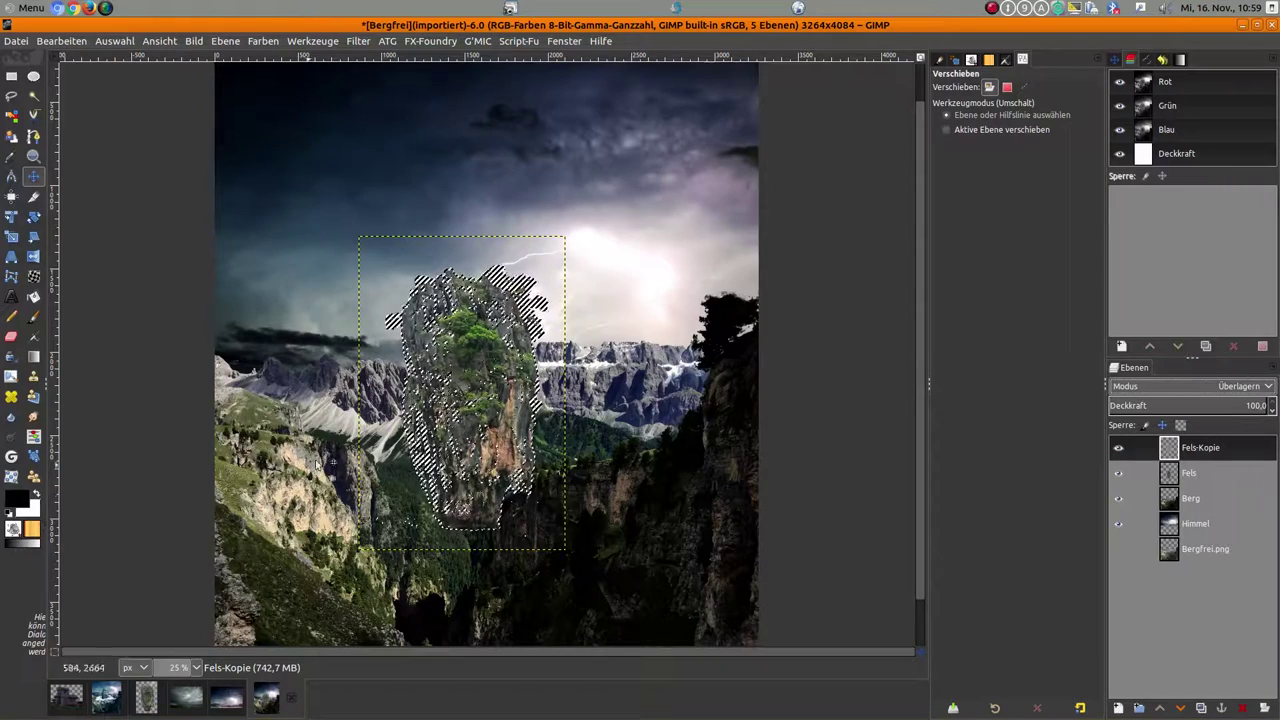
# Step: Set up the Paintbrush with the 2. Hardness 025 brush at size 234.75 and low pressure
pyautogui.scroll(2, 415, 398)
pyautogui.scroll(1, 415, 398)
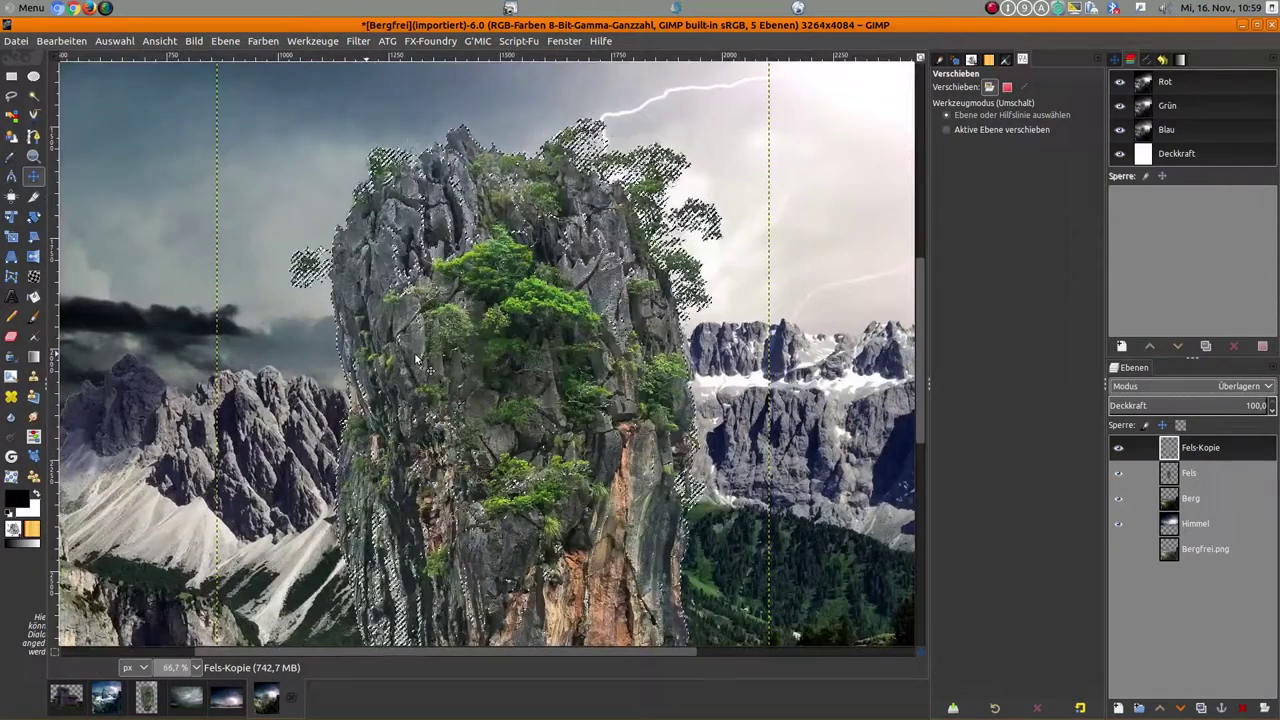
pyautogui.click(33, 316)
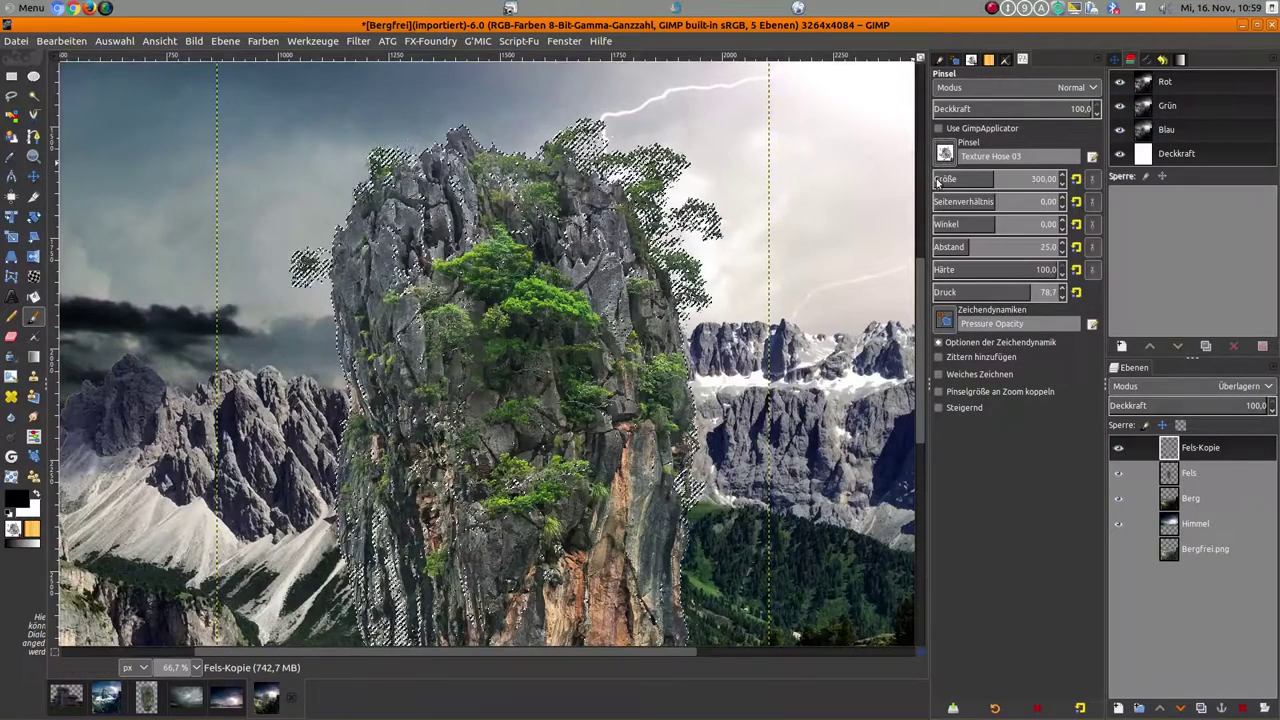
pyautogui.click(944, 152)
pyautogui.scroll(-2, 997, 298)
pyautogui.scroll(-3, 997, 298)
pyautogui.scroll(-2, 997, 298)
pyautogui.scroll(-3, 997, 298)
pyautogui.scroll(2, 997, 298)
pyautogui.scroll(2, 997, 298)
pyautogui.scroll(2, 997, 298)
pyautogui.scroll(2, 997, 298)
pyautogui.scroll(2, 997, 298)
pyautogui.scroll(2, 997, 298)
pyautogui.scroll(2, 999, 295)
pyautogui.scroll(2, 1001, 292)
pyautogui.scroll(2, 1001, 292)
pyautogui.scroll(2, 1001, 292)
pyautogui.scroll(2, 1001, 291)
pyautogui.scroll(2, 1001, 290)
pyautogui.scroll(2, 1001, 290)
pyautogui.scroll(2, 1001, 290)
pyautogui.doubleClick(1000, 274)
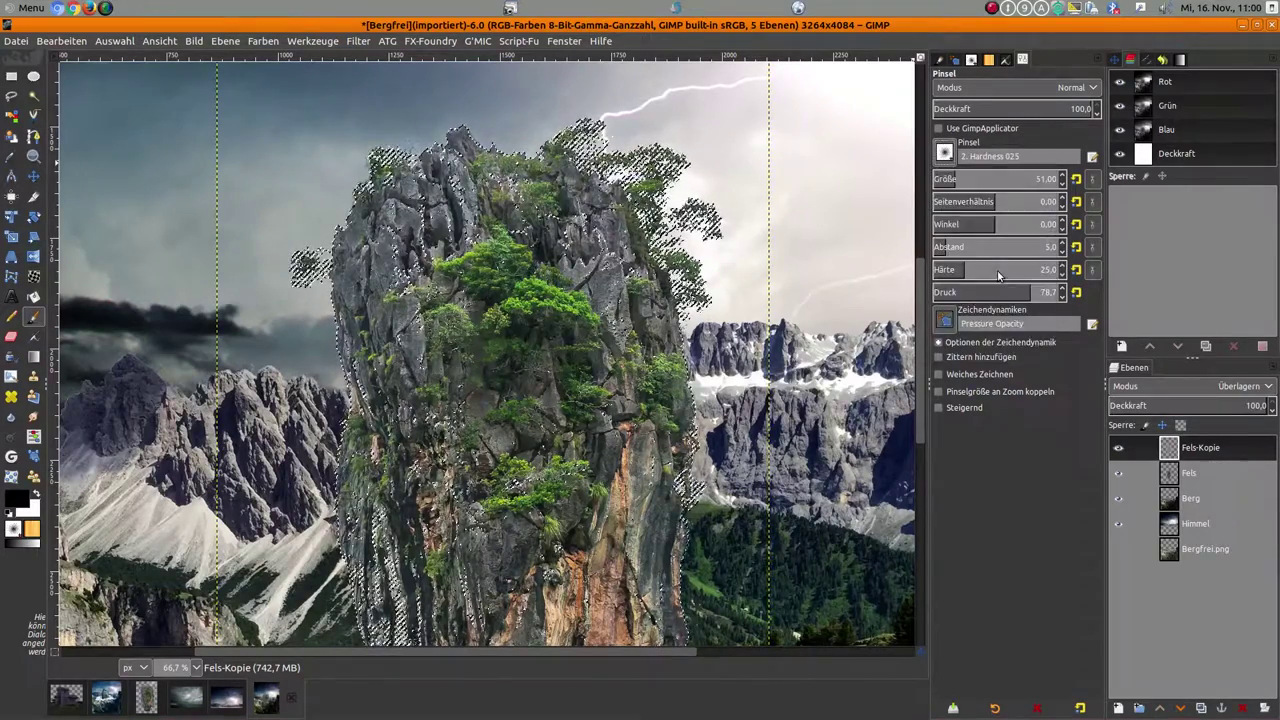
pyautogui.click(985, 180)
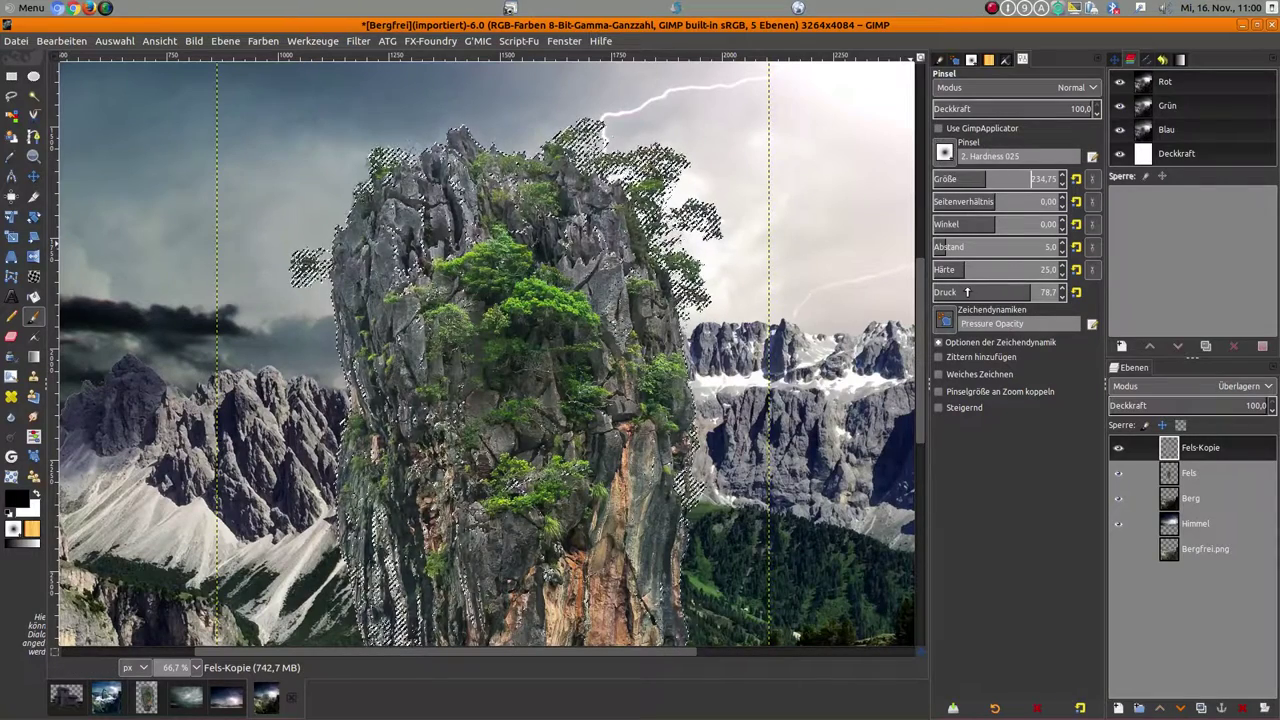
pyautogui.click(968, 292)
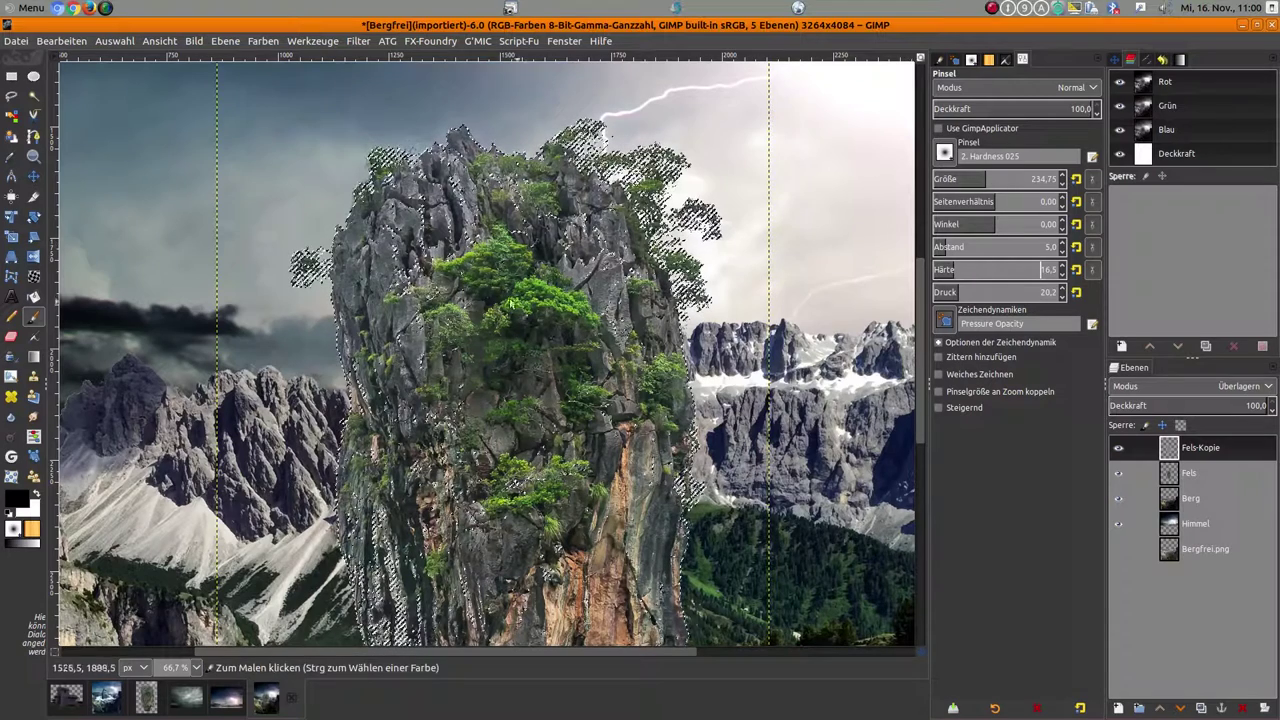
# Step: Paint soft black shading along the rock's left edge and upper left flank, redoing the first stroke
pyautogui.moveTo(362, 262); pyautogui.dragTo(366, 340)
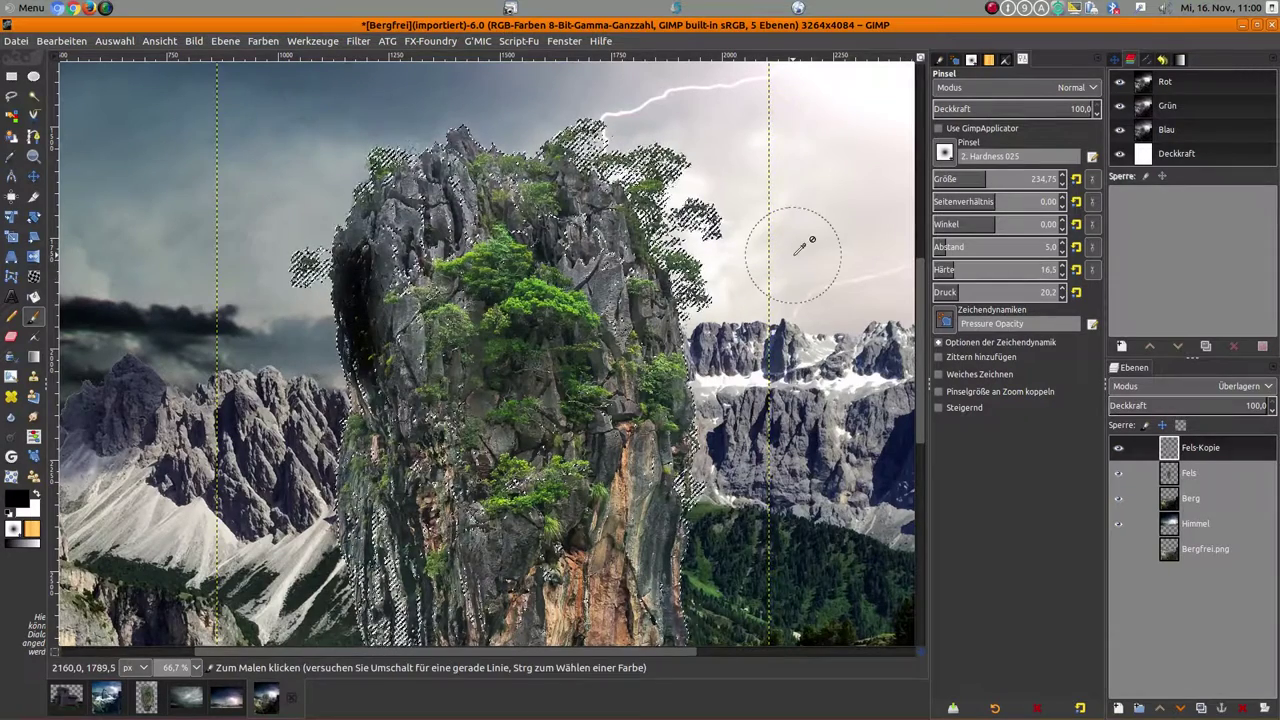
pyautogui.hotkey('ctrl', 'z')
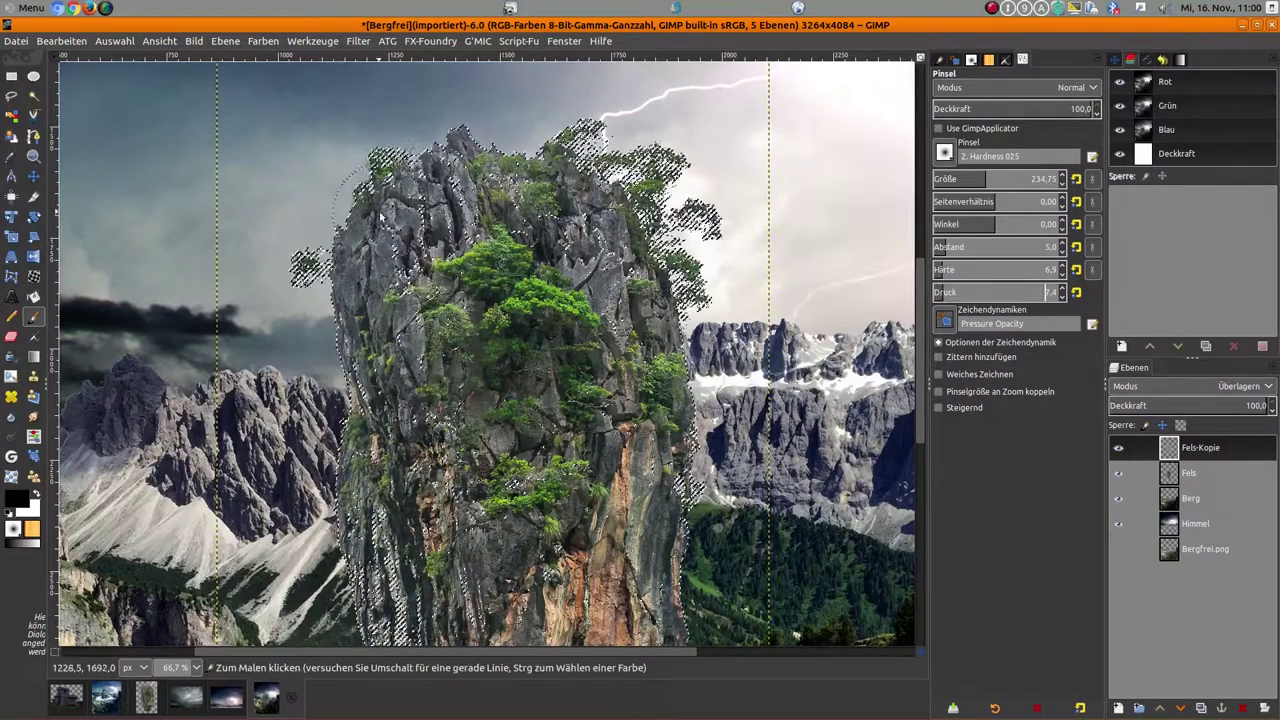
pyautogui.moveTo(383, 313); pyautogui.dragTo(415, 195)
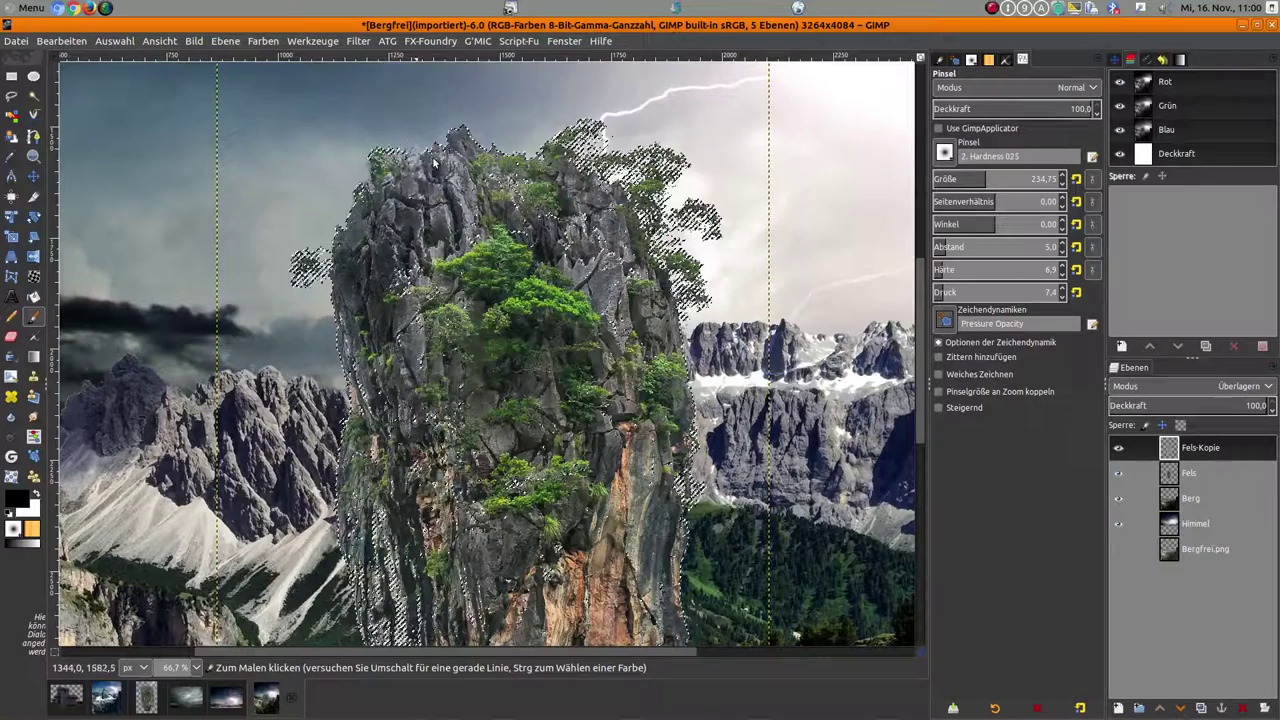
pyautogui.moveTo(410, 405); pyautogui.dragTo(392, 360)
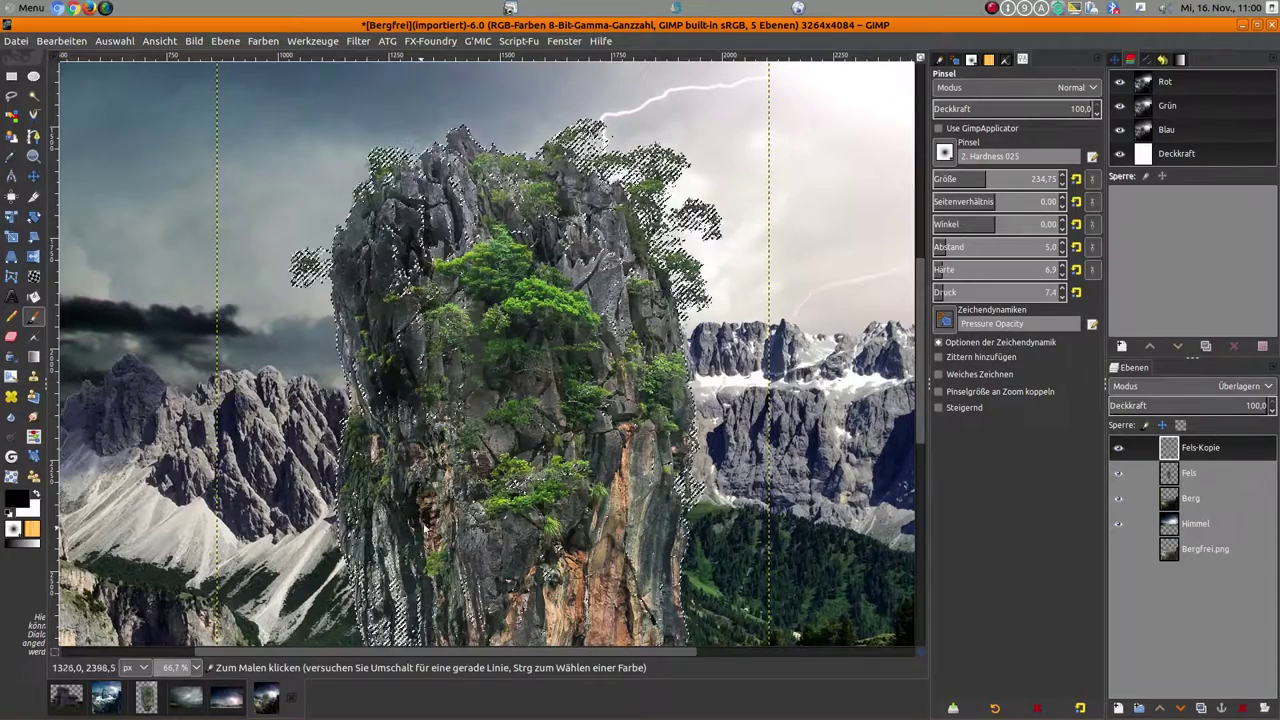
pyautogui.scroll(-5, 449, 462)
pyautogui.scroll(-3, 449, 462)
pyautogui.scroll(10, 449, 462)
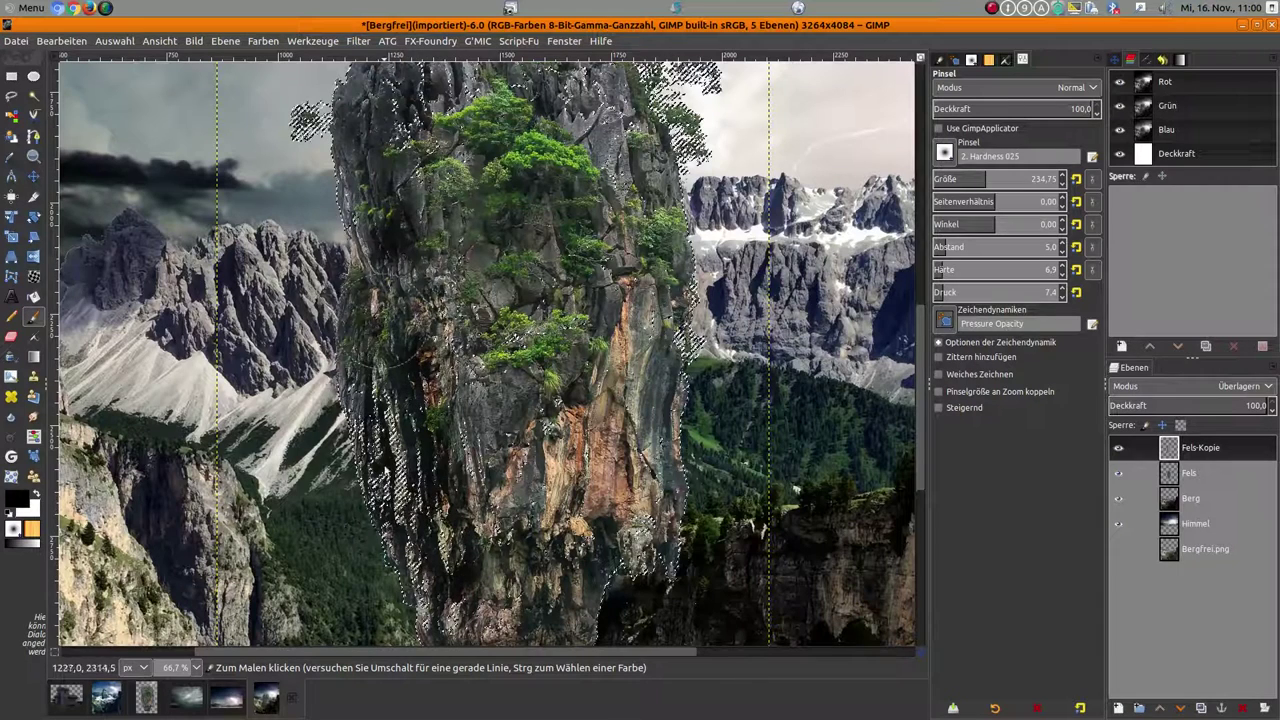
pyautogui.scroll(4, 395, 547)
pyautogui.scroll(3, 395, 547)
pyautogui.moveTo(394, 547); pyautogui.dragTo(370, 380)
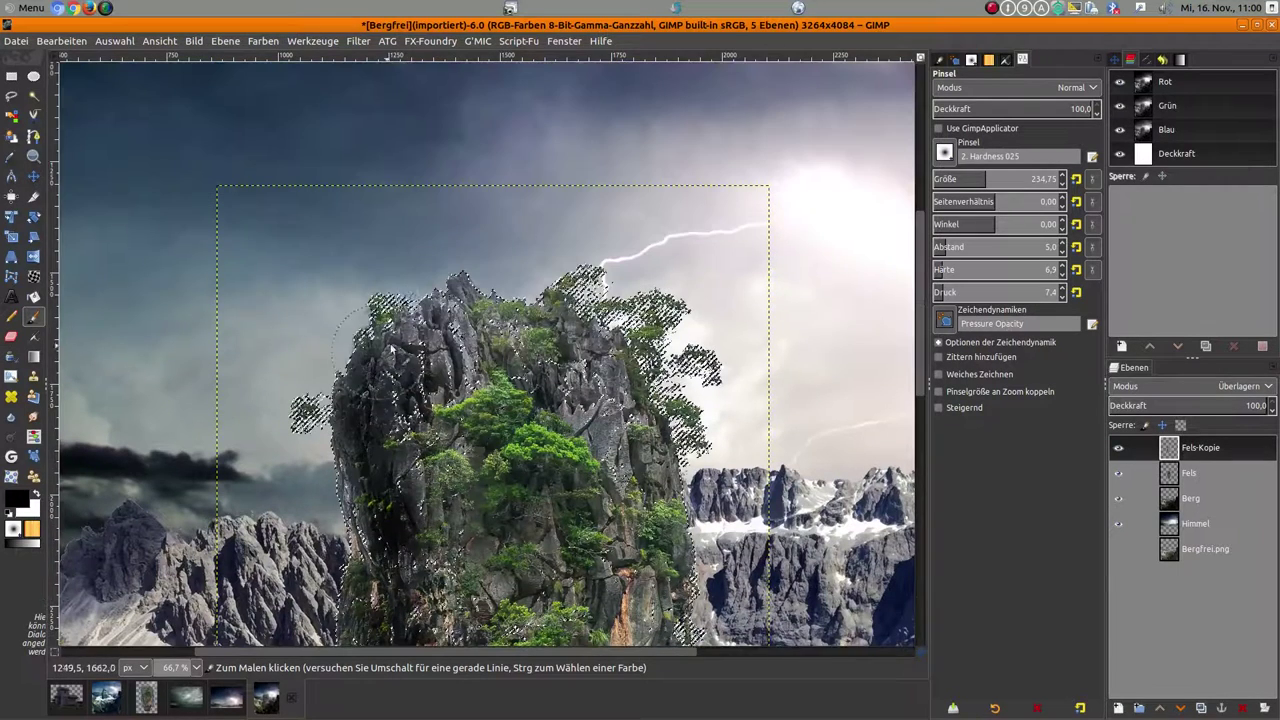
pyautogui.scroll(-1, 440, 412)
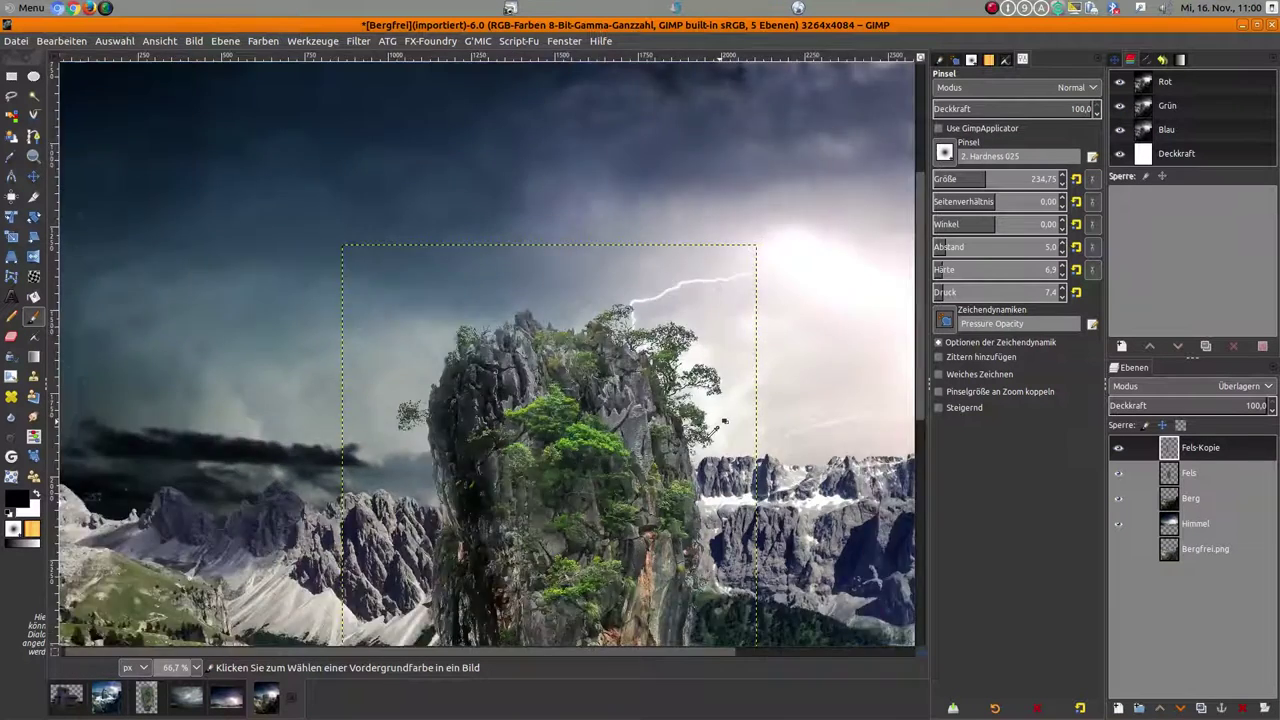
pyautogui.scroll(-2, 440, 412)
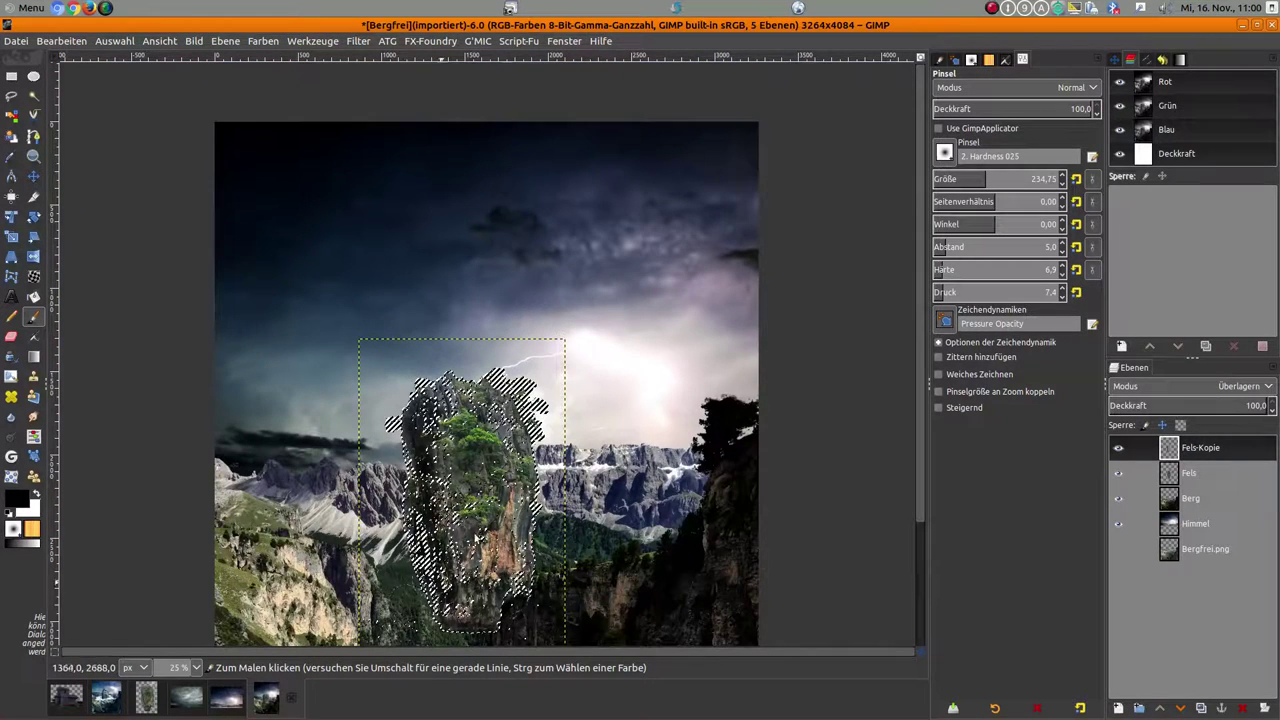
# Step: Switch the painting colour to white
pyautogui.click(35, 497)
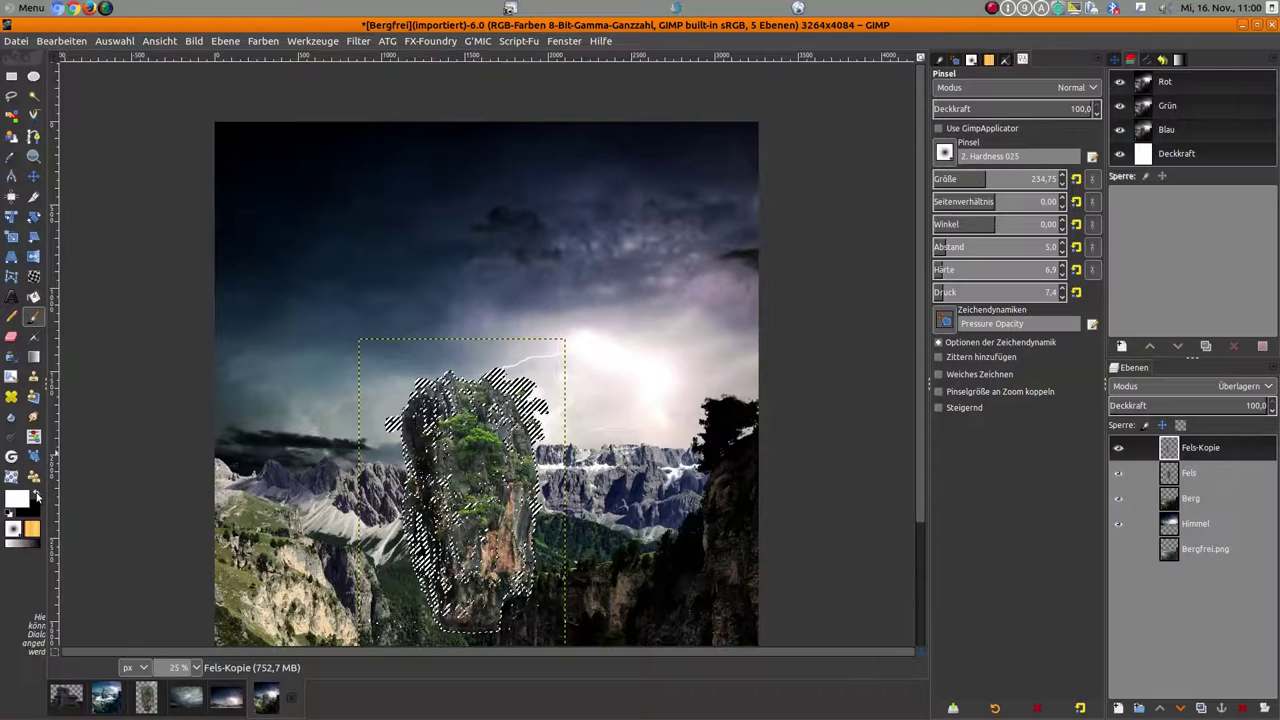
pyautogui.scroll(2, 580, 480)
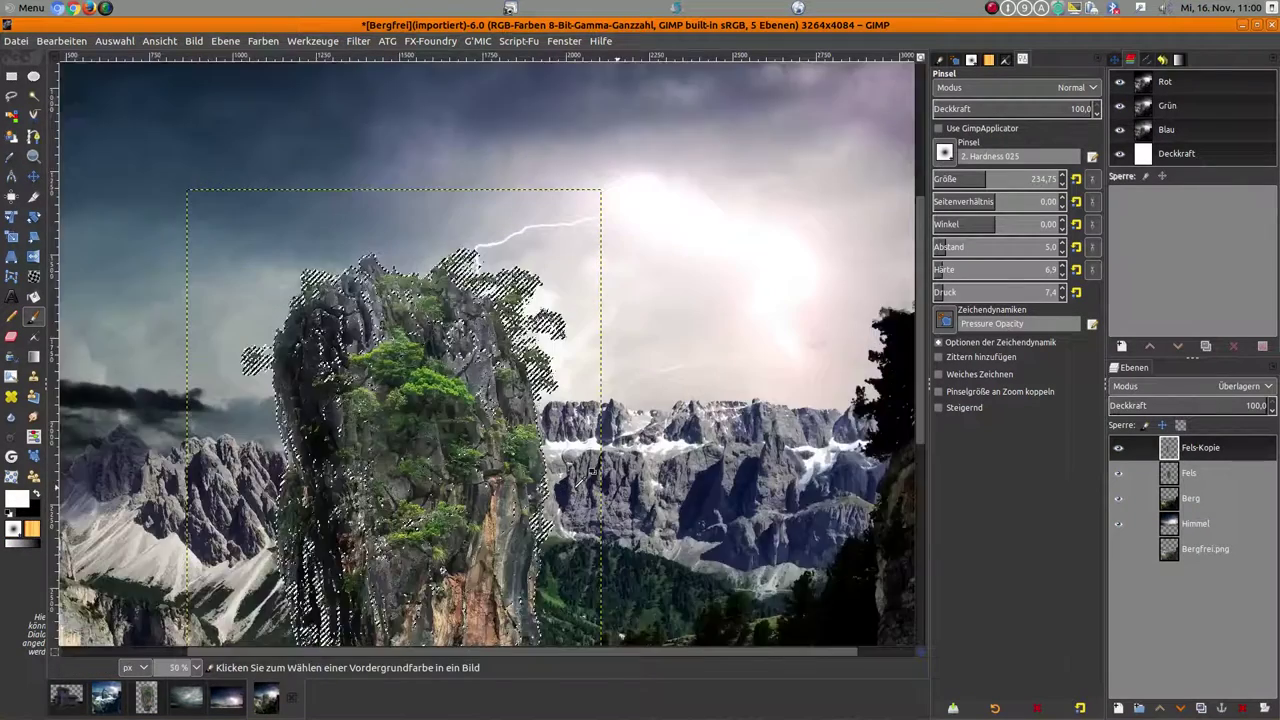
pyautogui.scroll(1, 500, 462)
pyautogui.scroll(1, 420, 447)
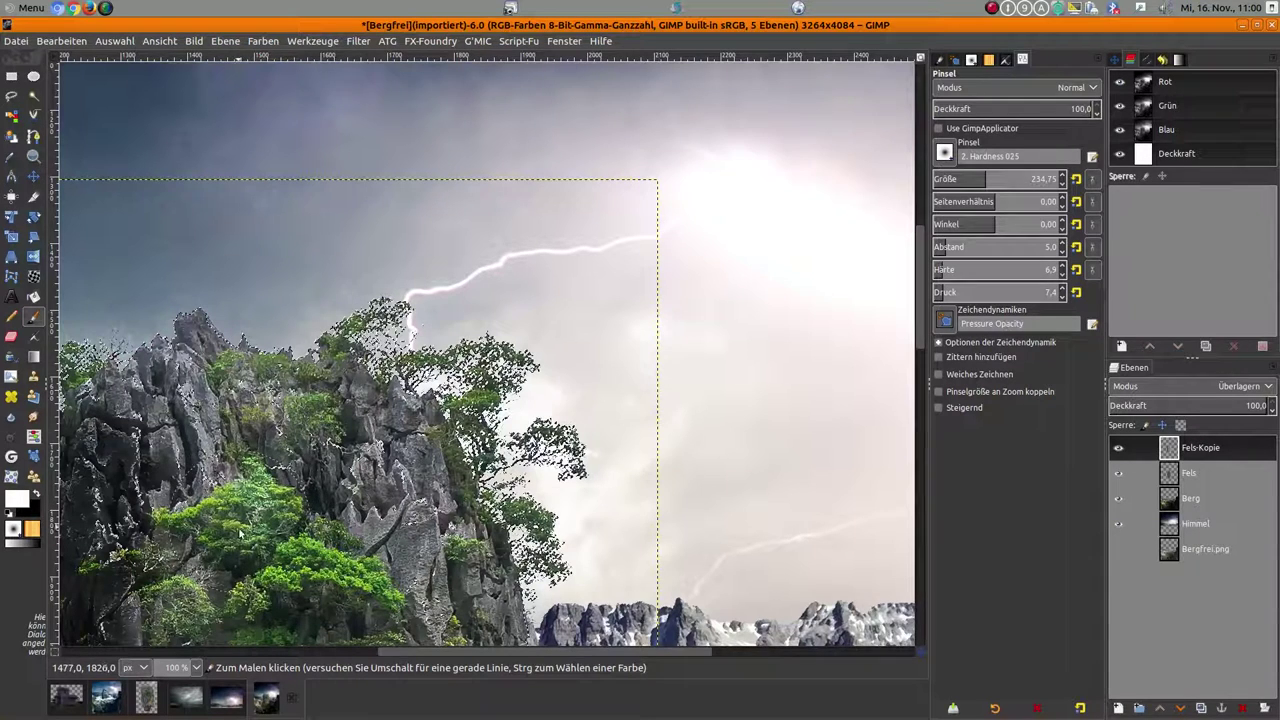
# Step: With a 76-pixel brush, paint white over the trees and foliage on the rock's right side
pyautogui.moveTo(960, 181); pyautogui.dragTo(1036, 181)
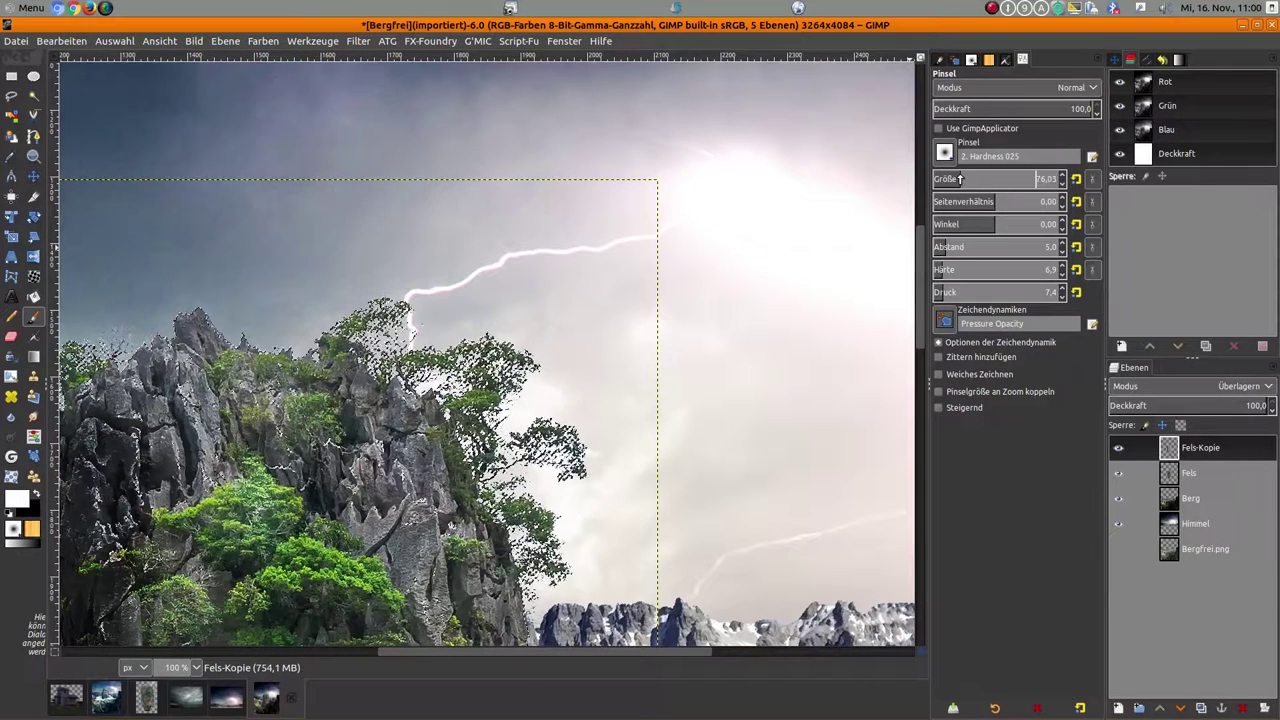
pyautogui.moveTo(292, 565); pyautogui.dragTo(288, 578)
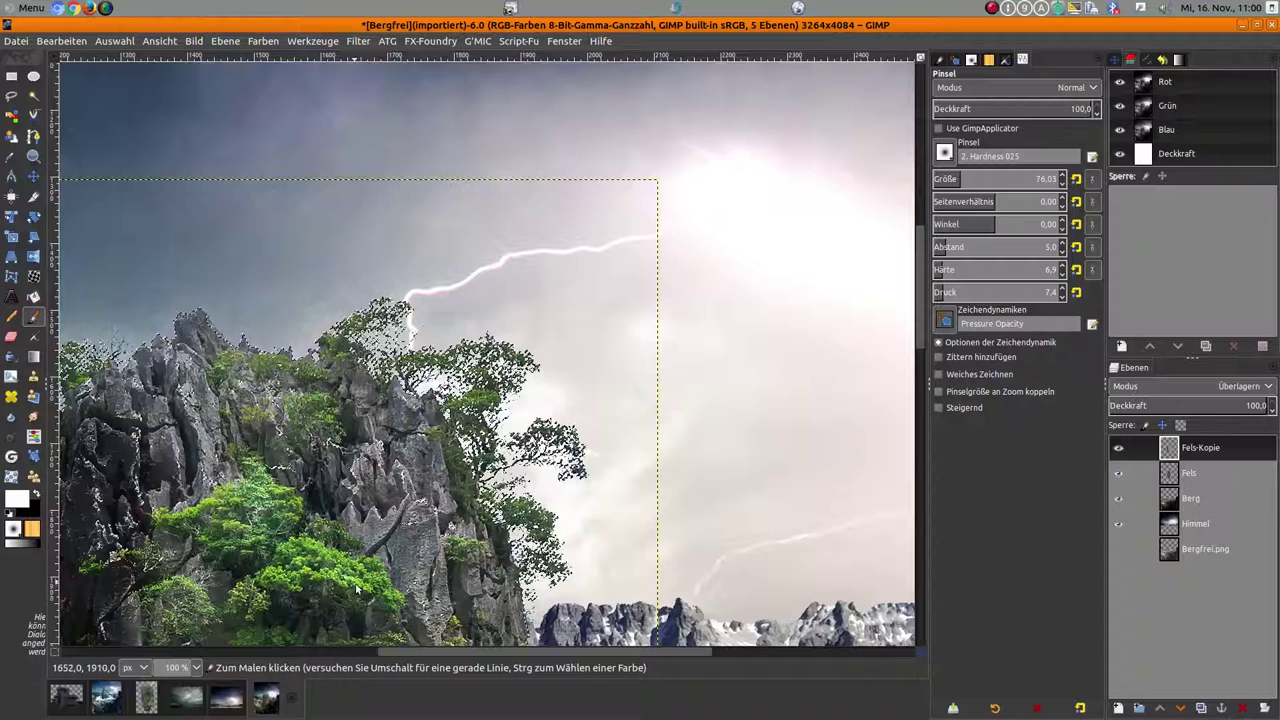
pyautogui.moveTo(472, 415); pyautogui.dragTo(495, 388)
pyautogui.moveTo(508, 340)
pyautogui.mouseDown()
pyautogui.moveTo(361, 317)
pyautogui.moveTo(528, 510)
pyautogui.mouseUp()
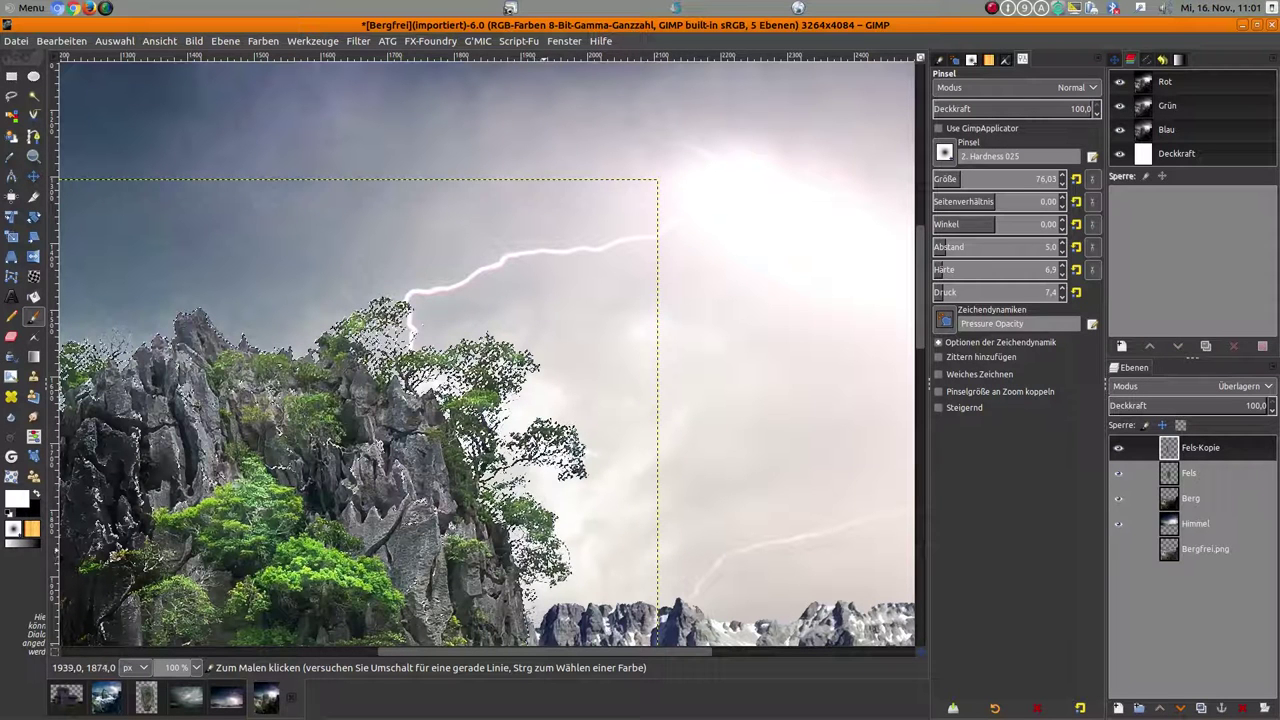
pyautogui.scroll(-3, 540, 520)
pyautogui.moveTo(423, 363)
pyautogui.mouseDown()
pyautogui.moveTo(256, 473)
pyautogui.moveTo(283, 506)
pyautogui.mouseUp()
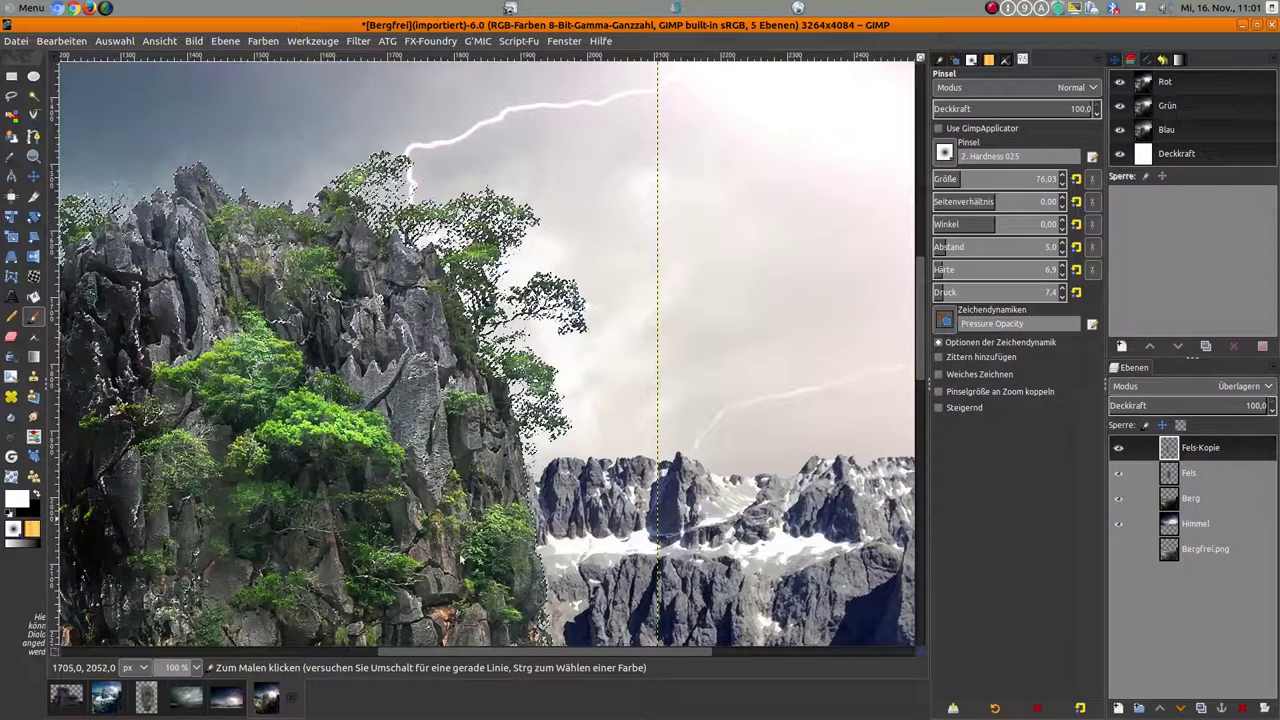
pyautogui.moveTo(506, 535); pyautogui.dragTo(501, 584)
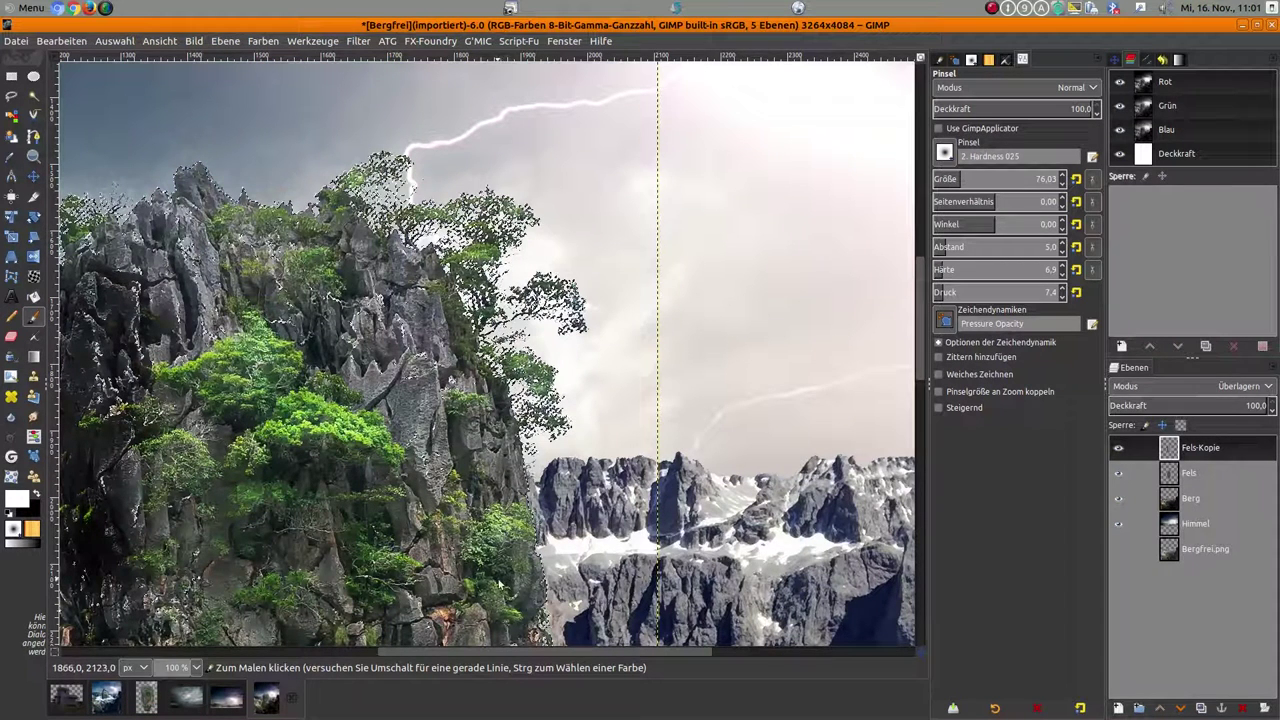
pyautogui.moveTo(418, 566)
pyautogui.mouseDown()
pyautogui.moveTo(272, 594)
pyautogui.moveTo(294, 612)
pyautogui.mouseUp()
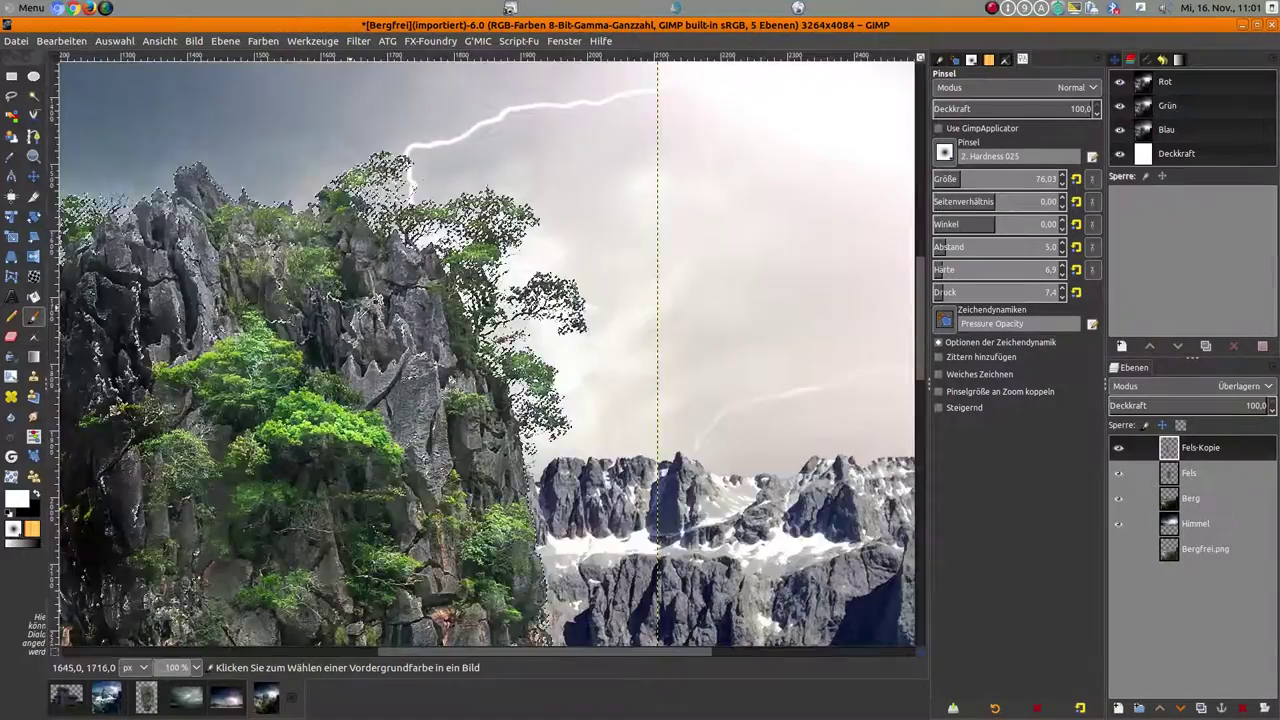
# Step: Enlarge the brush to about 229.8 pixels
pyautogui.keyDown('ctrl'); pyautogui.scroll(-3, 558, 324); pyautogui.keyUp('ctrl')
pyautogui.keyDown('ctrl'); pyautogui.scroll(2, 528, 500); pyautogui.keyUp('ctrl')
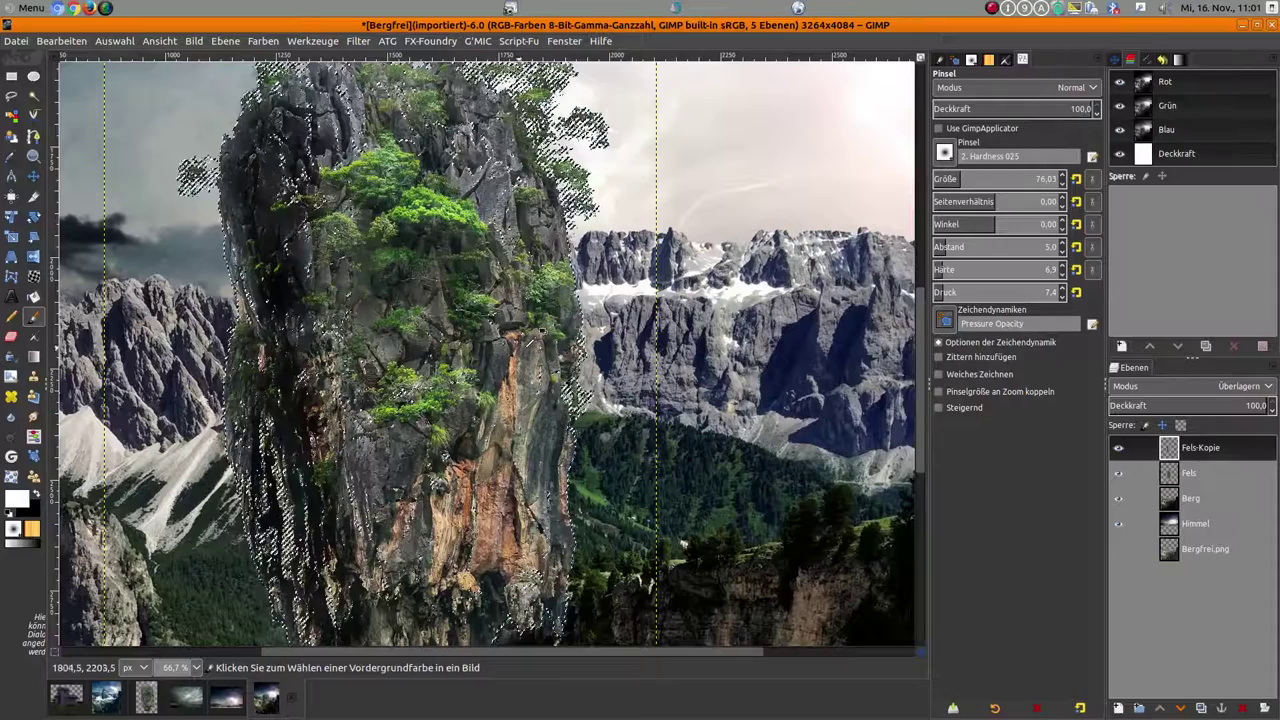
pyautogui.keyDown('ctrl'); pyautogui.scroll(1, 556, 378); pyautogui.keyUp('ctrl')
pyautogui.keyDown('ctrl'); pyautogui.scroll(-3, 552, 314); pyautogui.keyUp('ctrl')
pyautogui.press(']')
pyautogui.press(']')
pyautogui.press(']')
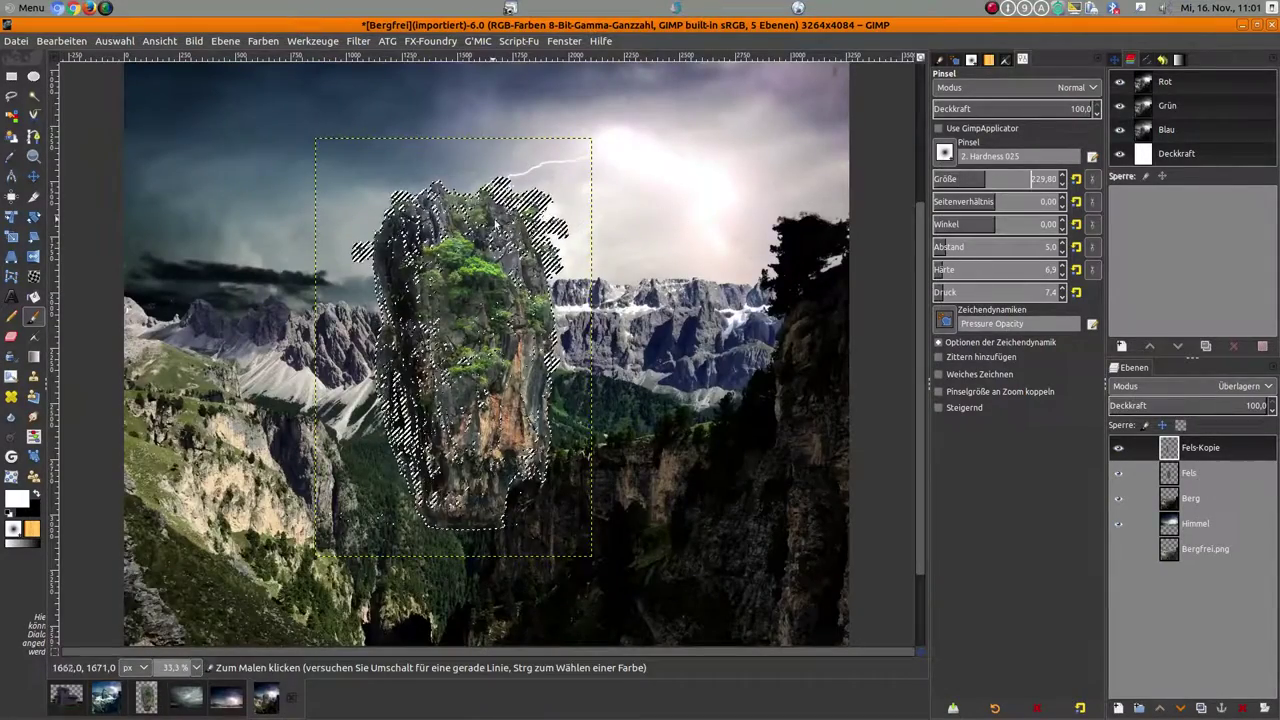
# Step: Paint white over the rock top, clear the selection with Select > None, and toggle Fels-Kopie to compare
pyautogui.moveTo(495, 215); pyautogui.dragTo(544, 337)
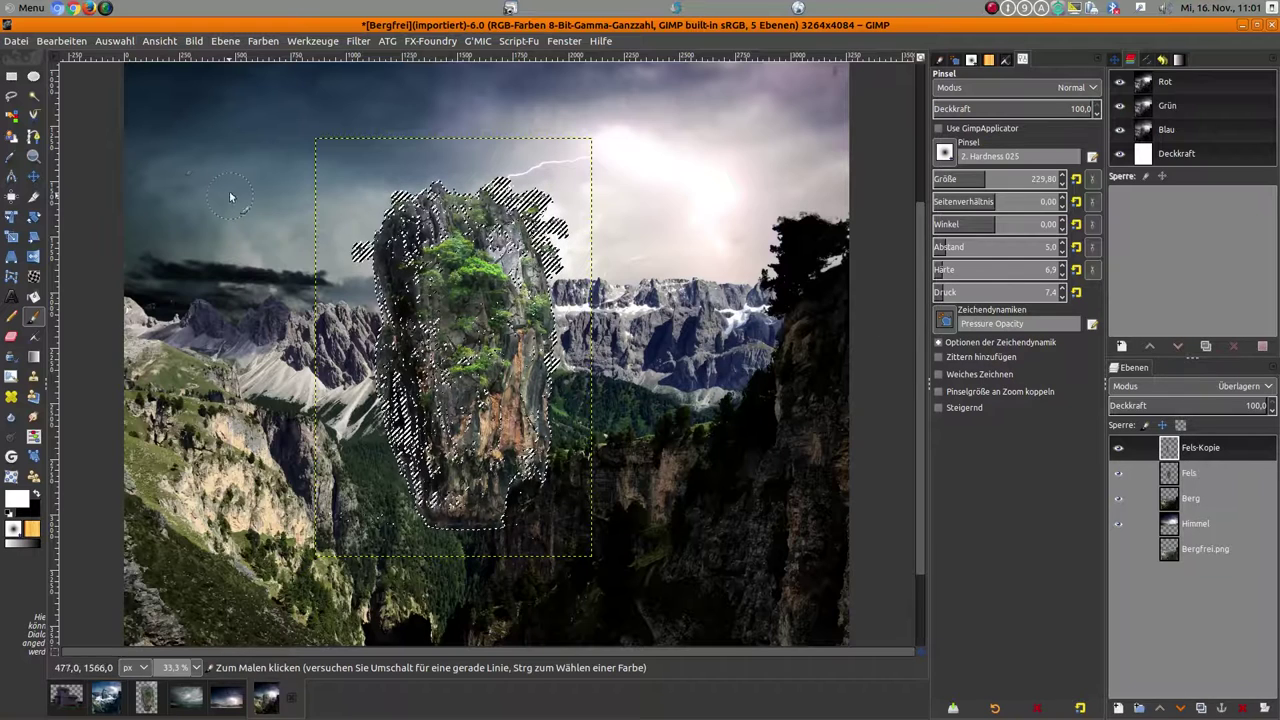
pyautogui.click(114, 41)
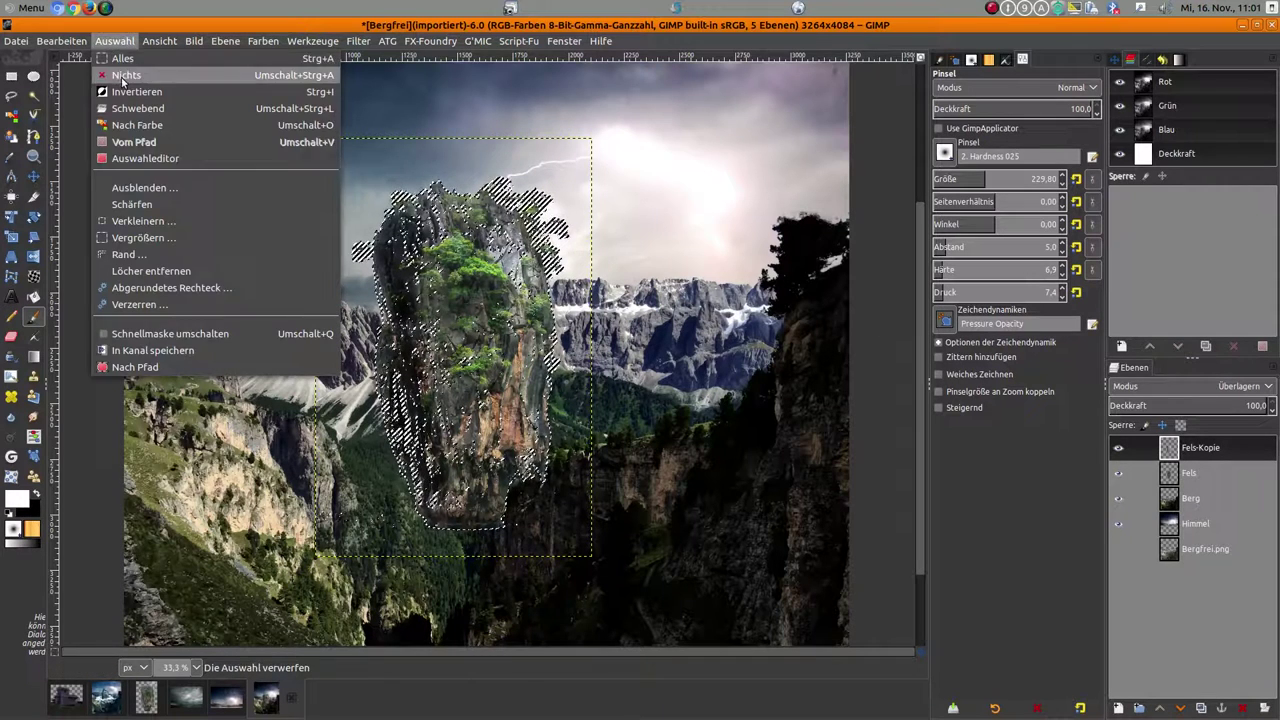
pyautogui.click(130, 77)
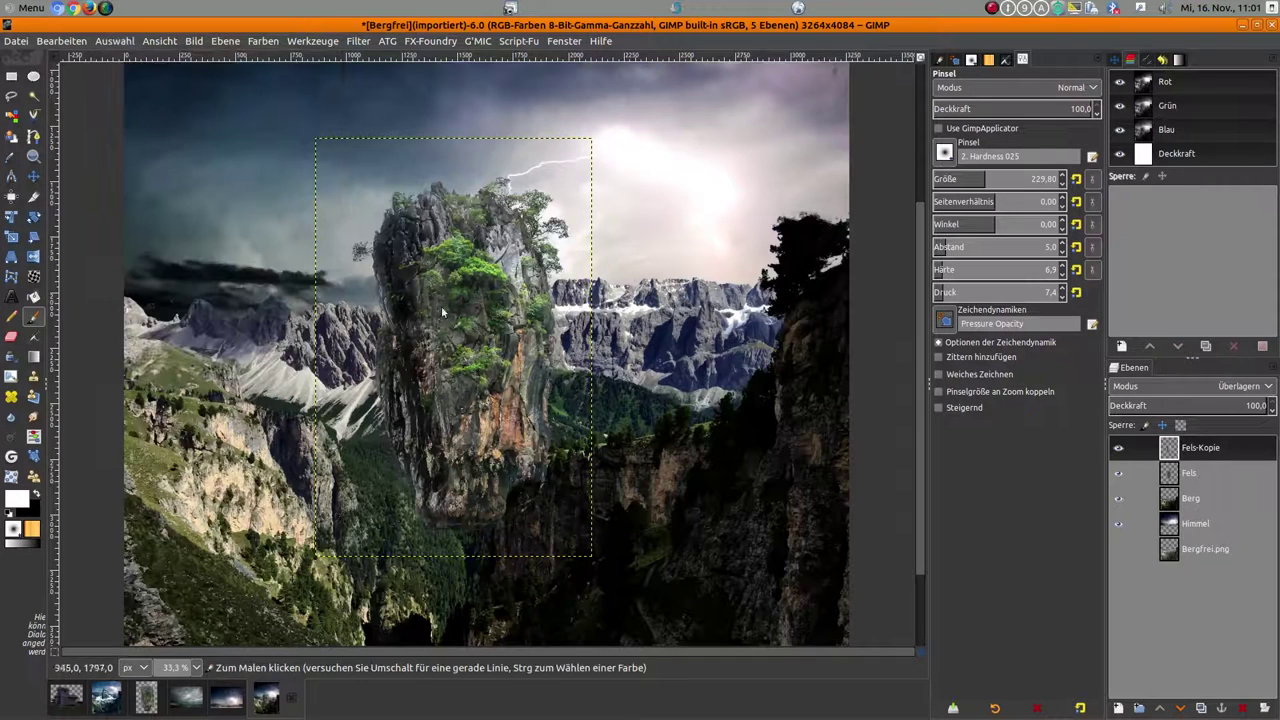
pyautogui.click(1118, 448)
pyautogui.click(1119, 450)
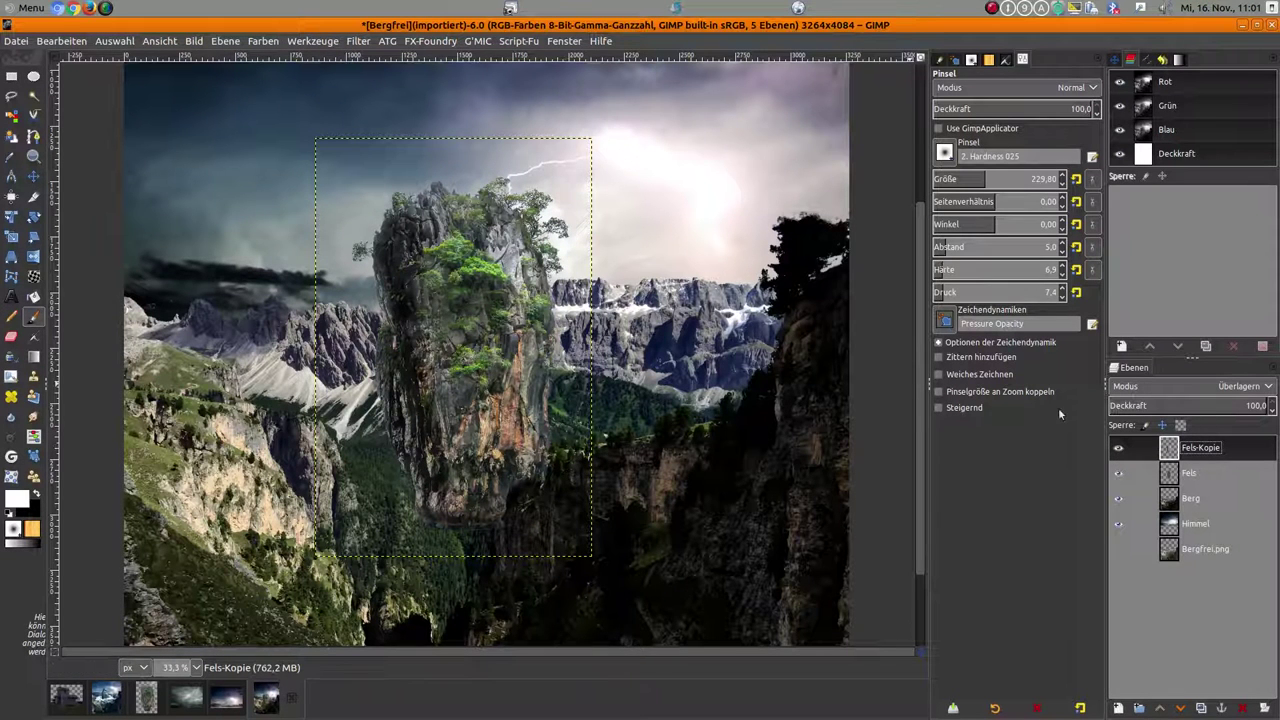
# Step: Paint black on the rock's middle and lower-left face, undoing the last stroke
pyautogui.click(36, 495)
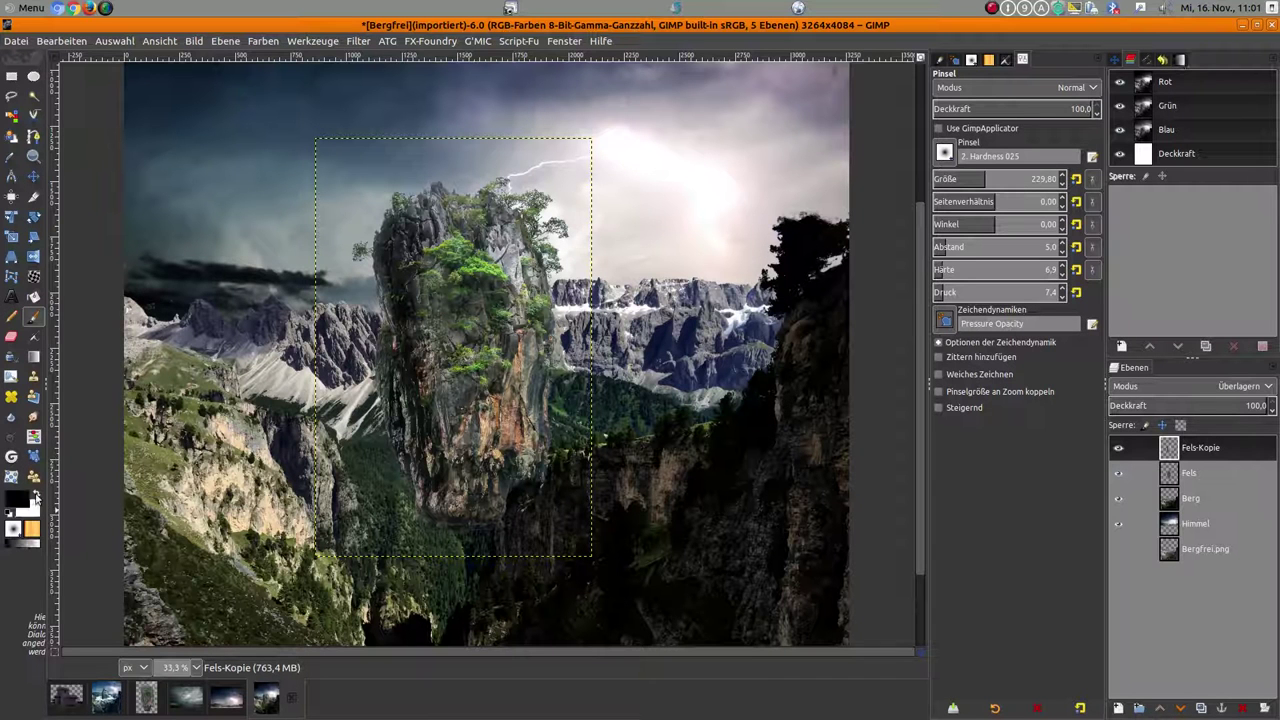
pyautogui.moveTo(430, 303); pyautogui.dragTo(428, 328)
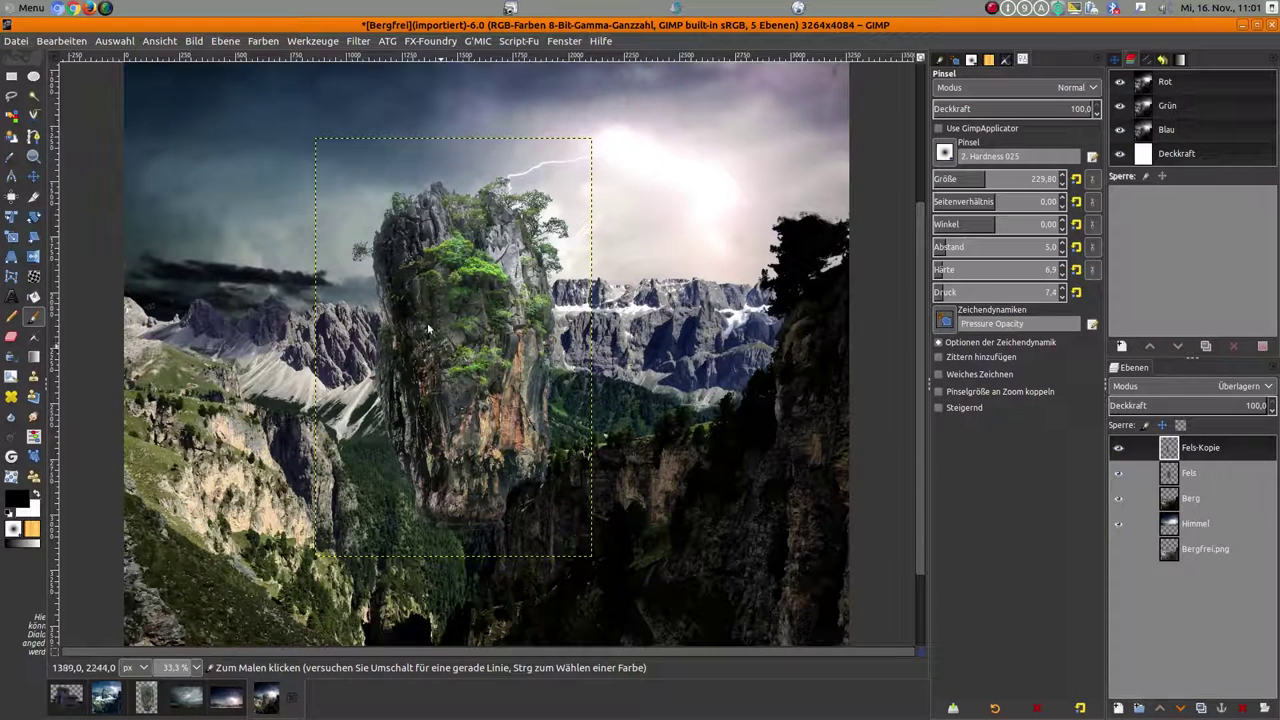
pyautogui.moveTo(437, 489)
pyautogui.mouseDown()
pyautogui.moveTo(424, 422)
pyautogui.moveTo(356, 434)
pyautogui.mouseUp()
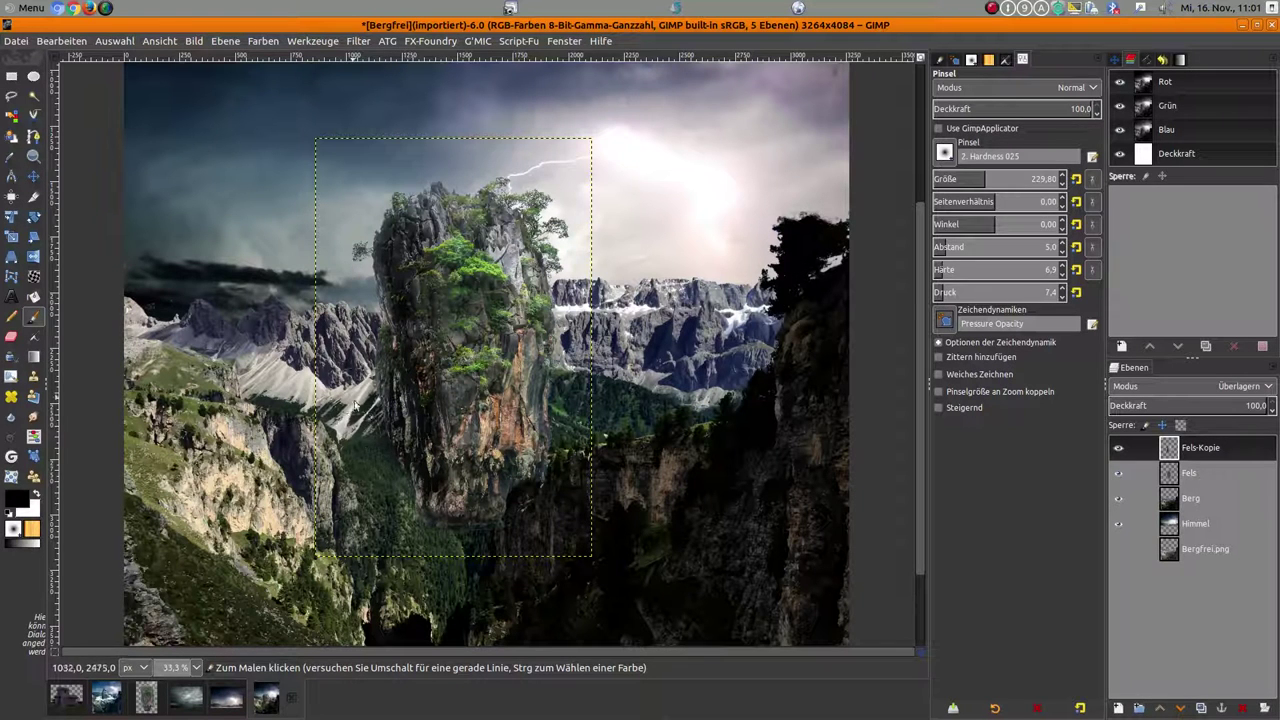
pyautogui.hotkey('ctrl', 'z')
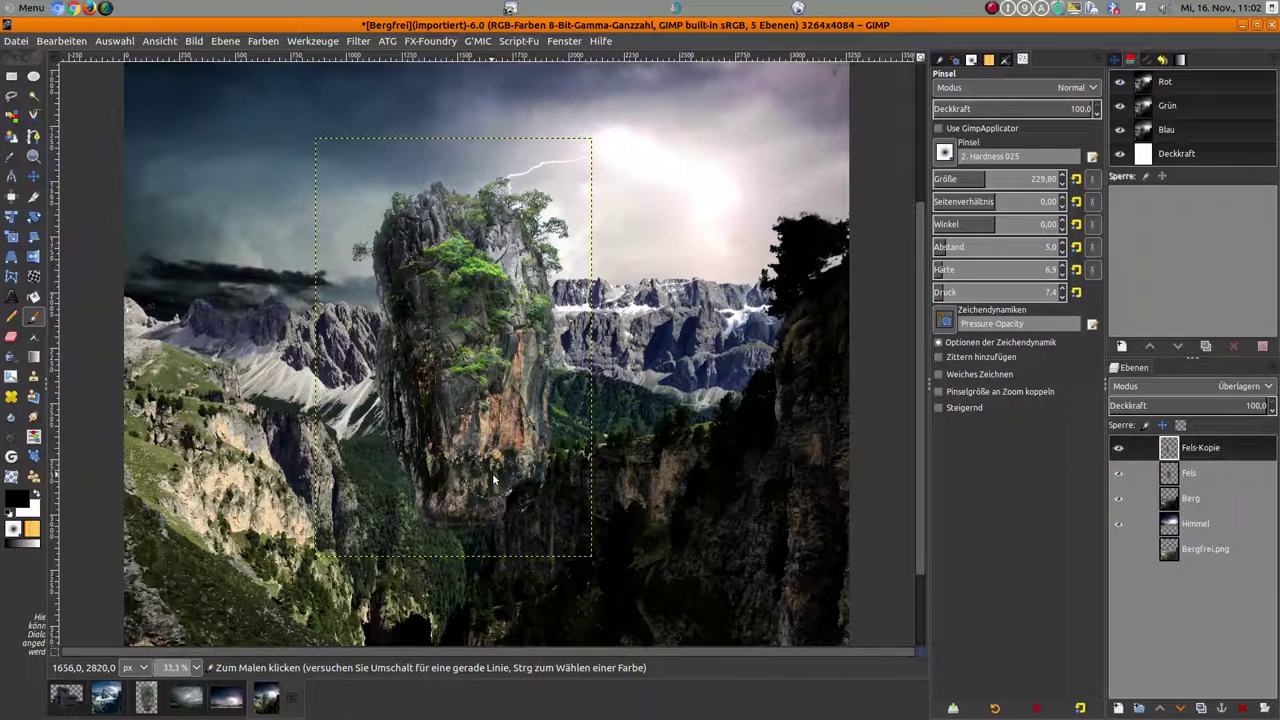
# Step: Shrink the brush to about 58 and darken the rock's left edge and lower face
pyautogui.scroll(1, 493, 470)
pyautogui.scroll(1, 455, 462)
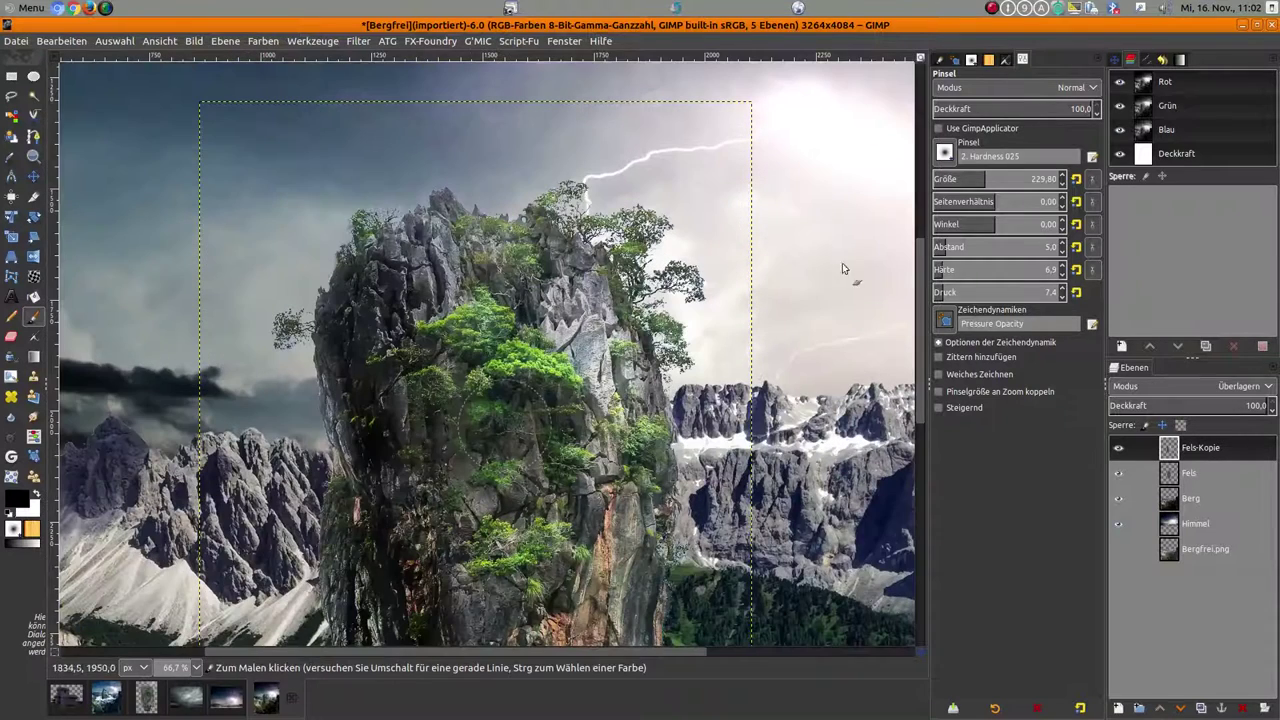
pyautogui.click(955, 178)
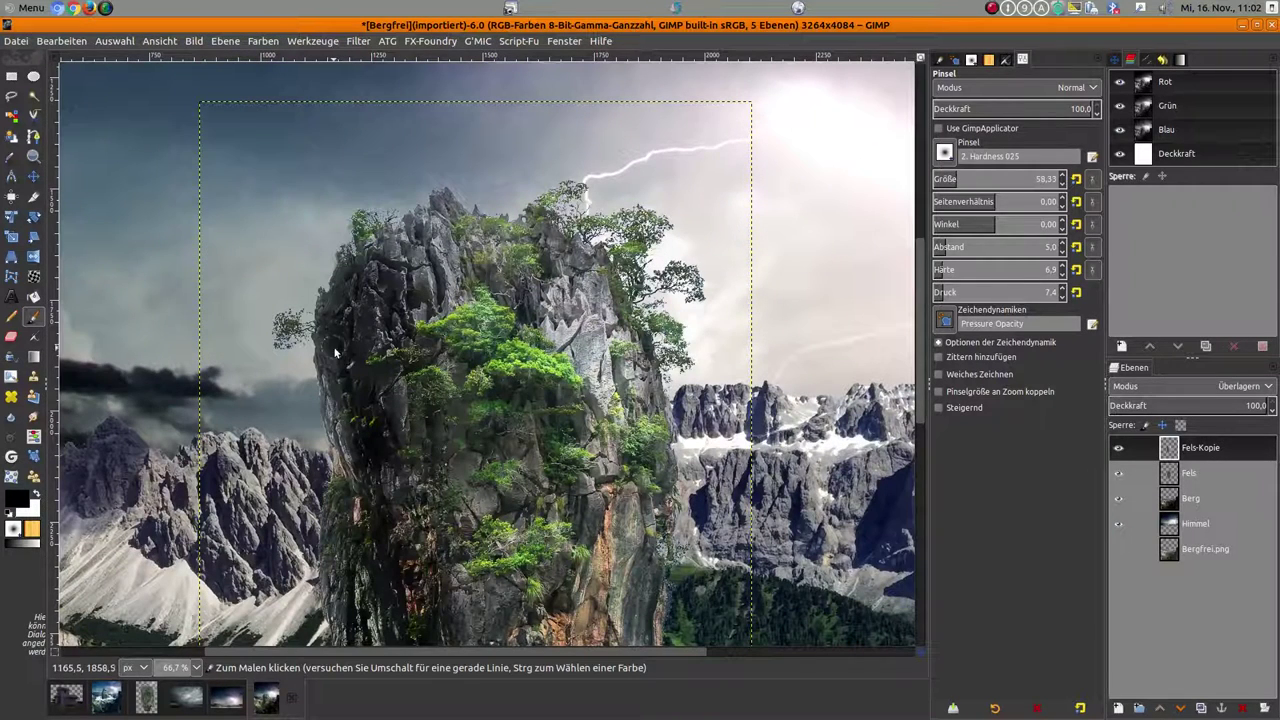
pyautogui.moveTo(333, 436); pyautogui.dragTo(342, 490)
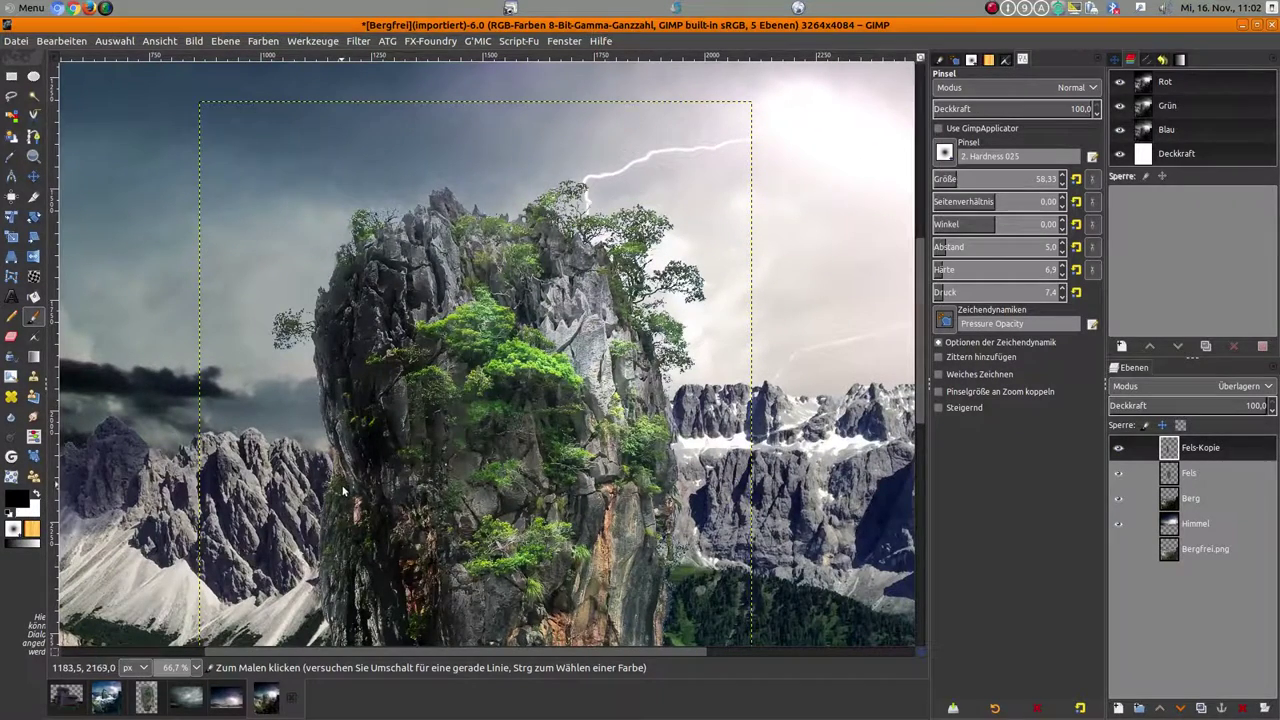
pyautogui.scroll(-1, 546, 427)
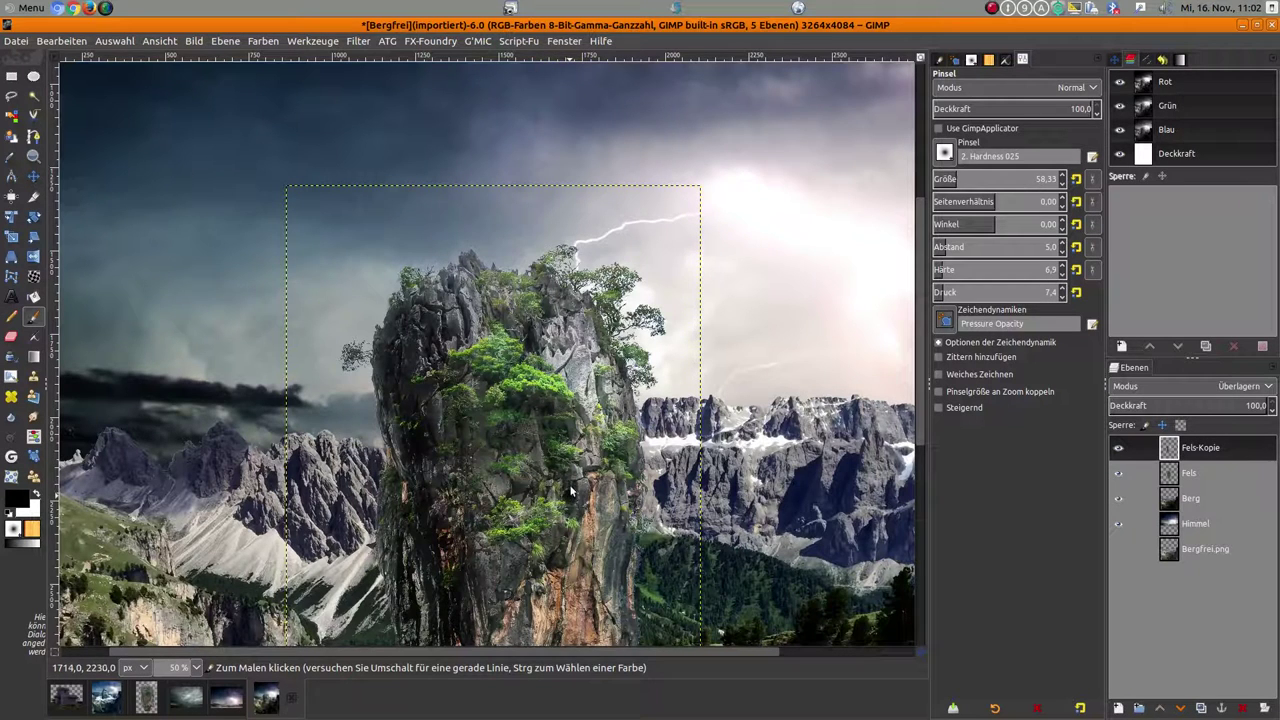
pyautogui.scroll(-5, 573, 500)
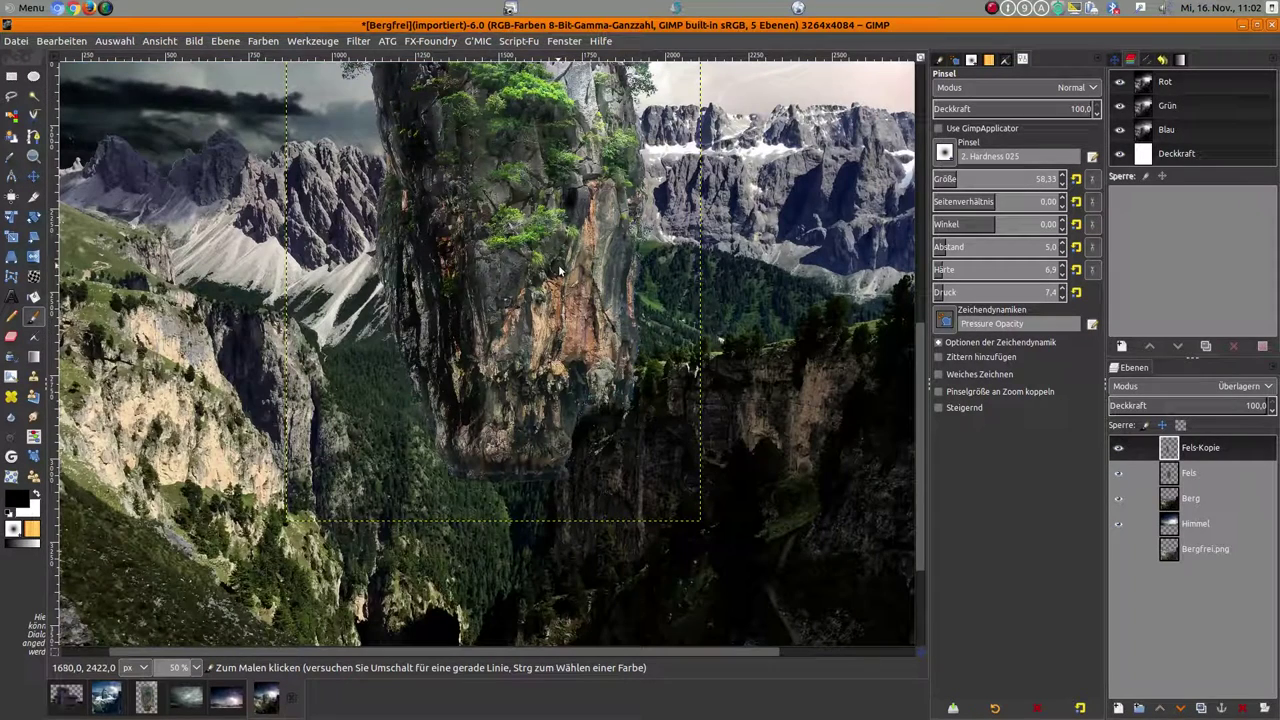
pyautogui.moveTo(537, 315); pyautogui.dragTo(525, 357)
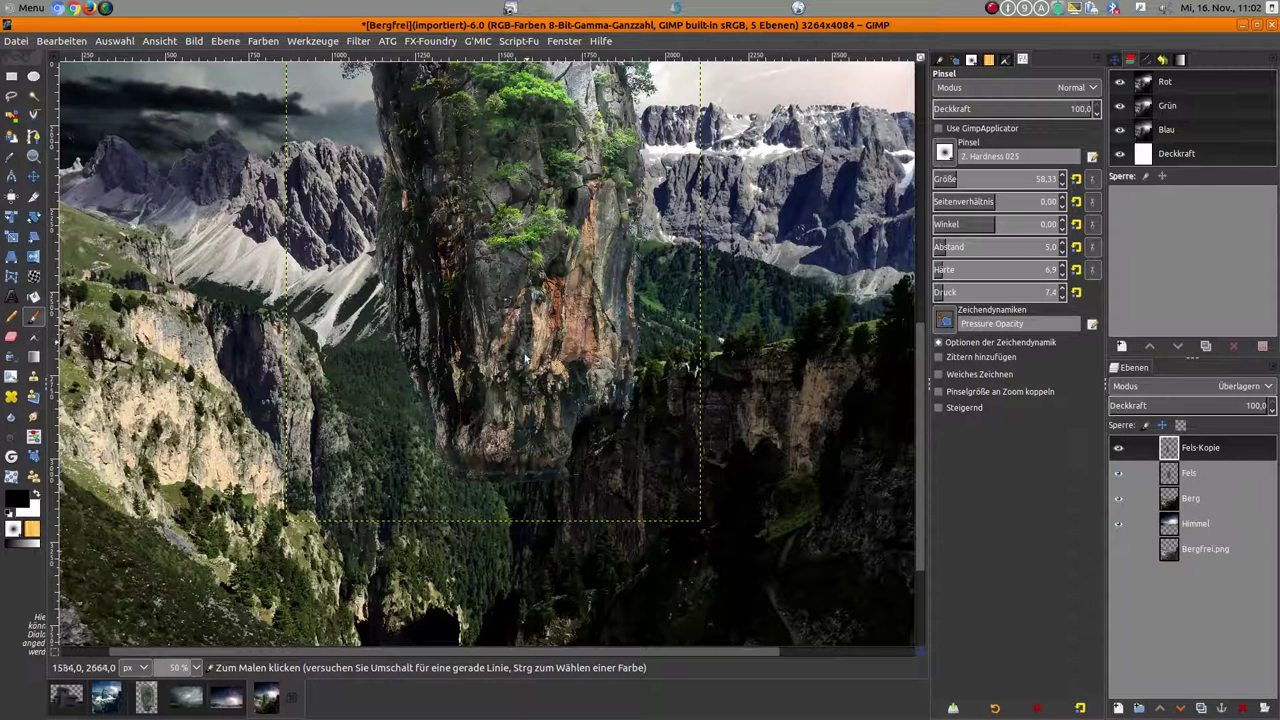
pyautogui.moveTo(525, 357); pyautogui.dragTo(510, 458)
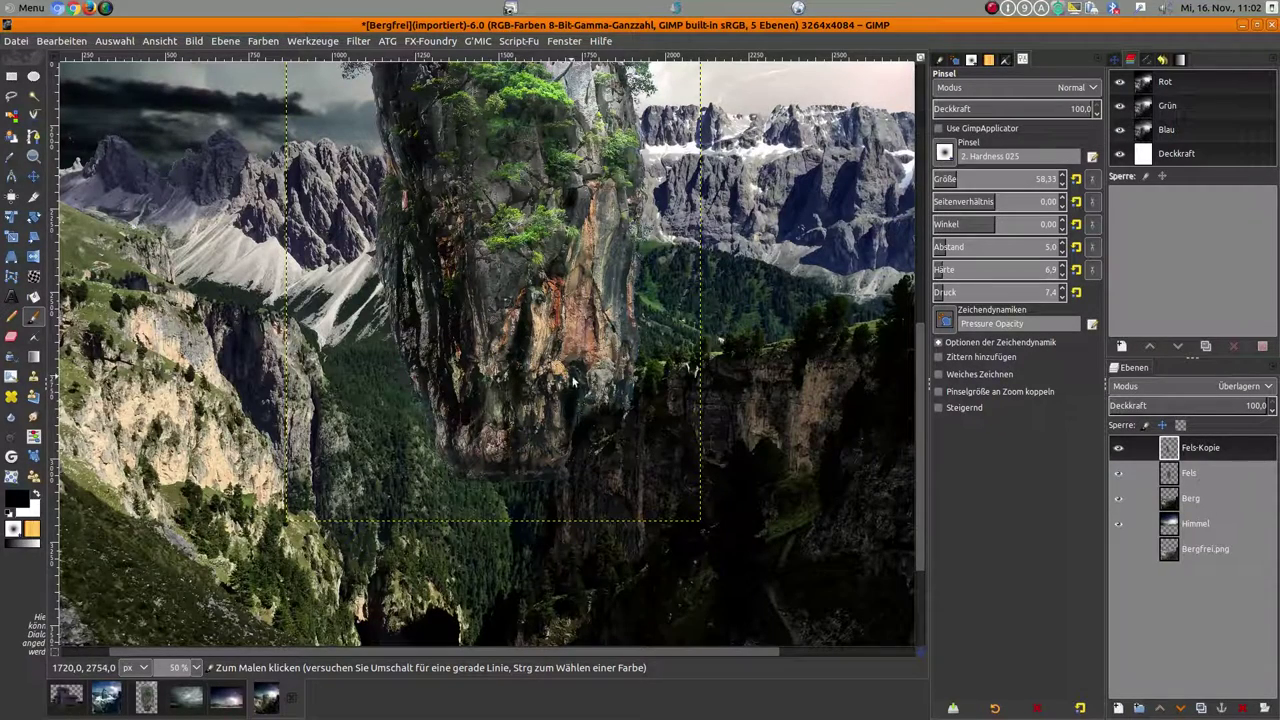
pyautogui.scroll(5, 580, 385)
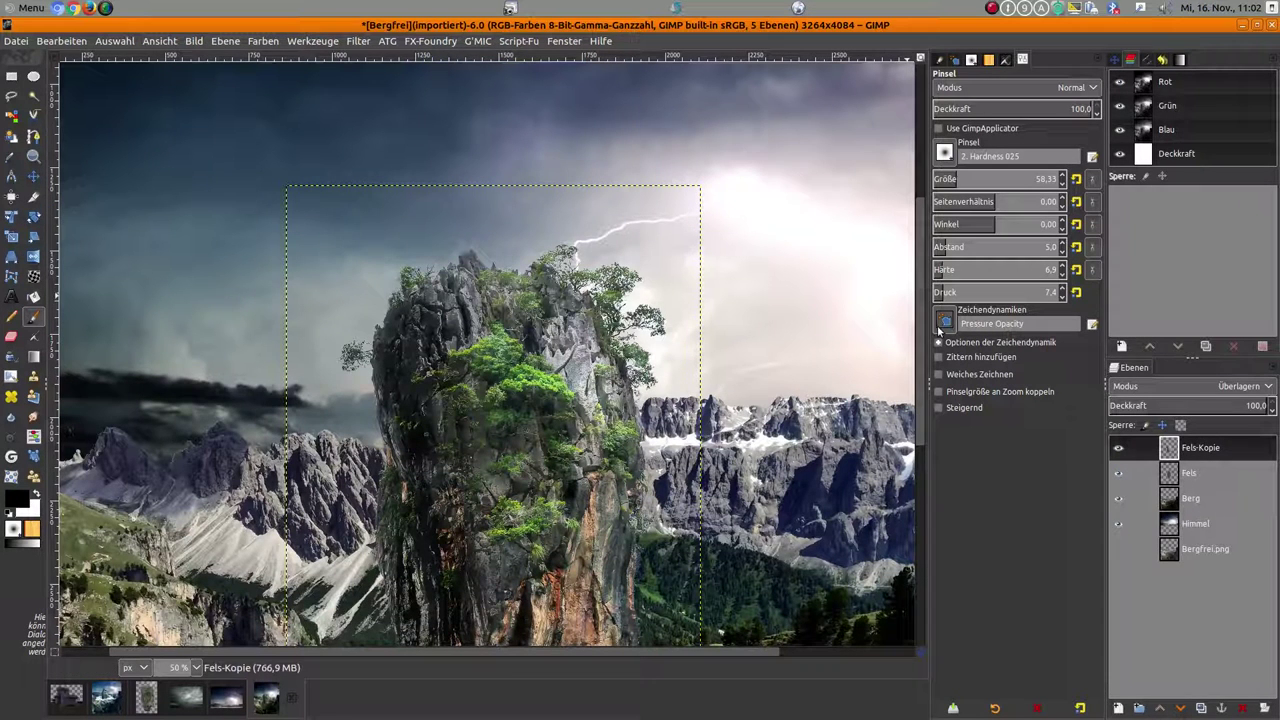
# Step: Make white the painting colour
pyautogui.click(37, 493)
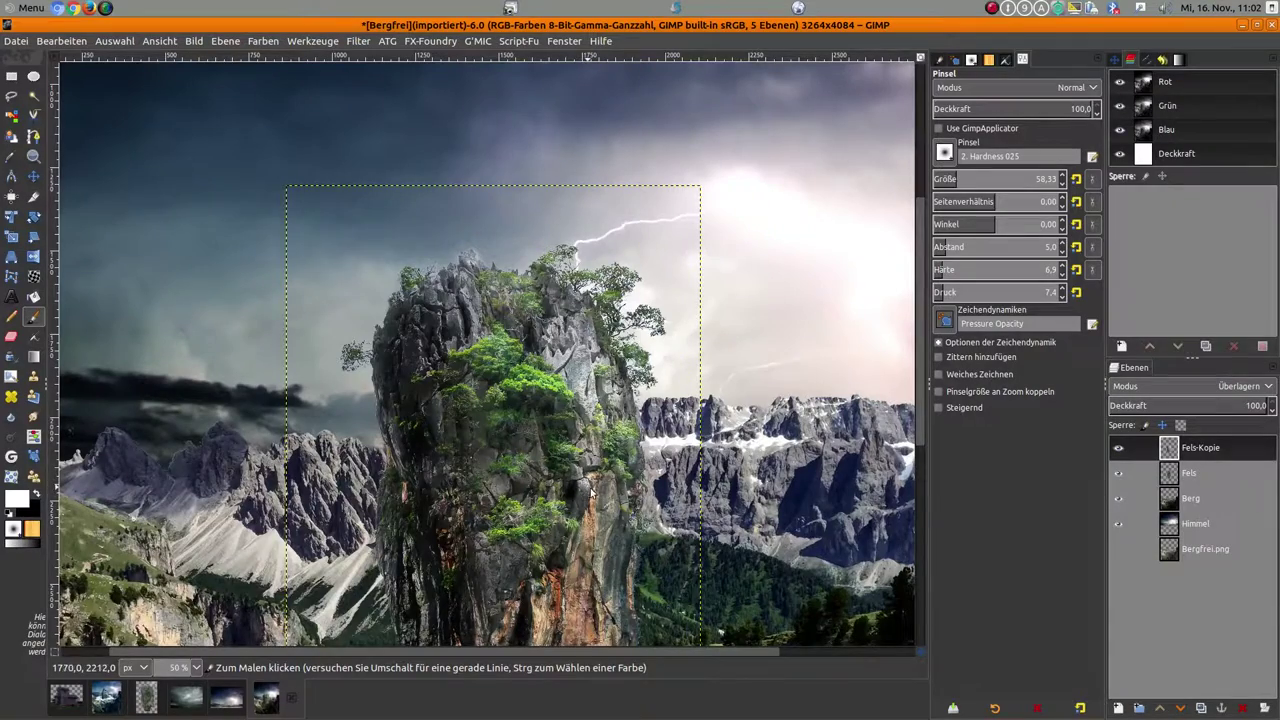
pyautogui.scroll(-4, 590, 492)
pyautogui.scroll(6, 565, 456)
pyautogui.scroll(6, 573, 452)
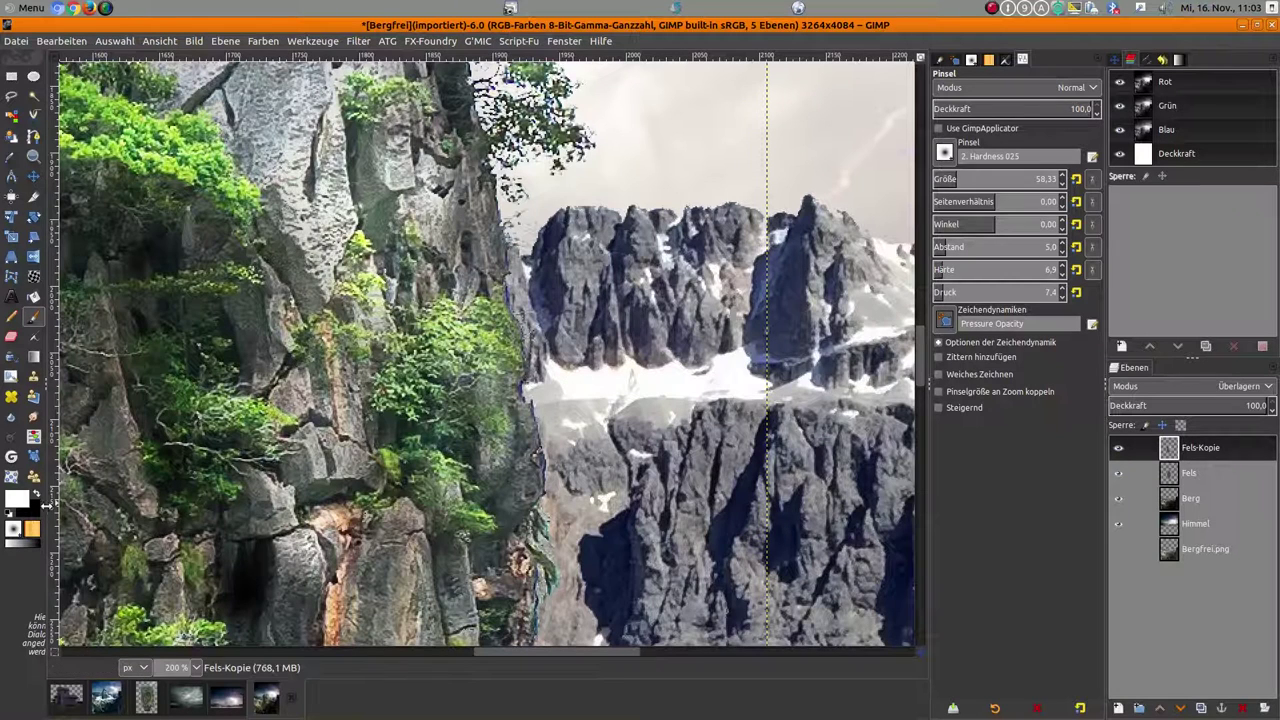
# Step: Switch back to black with a brush of about 23, zoom out, and toggle Fels-Kopie to compare
pyautogui.click(36, 492)
pyautogui.click(947, 179)
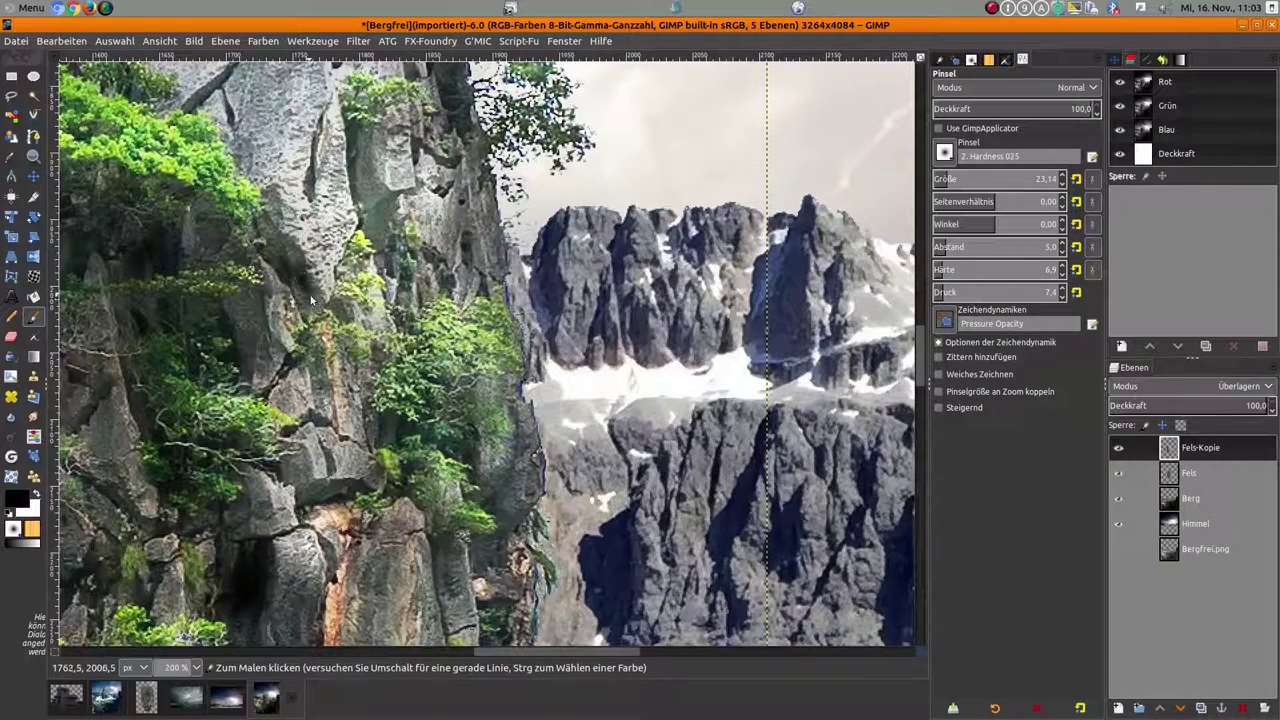
pyautogui.press('-')
pyautogui.press('-')
pyautogui.press('-')
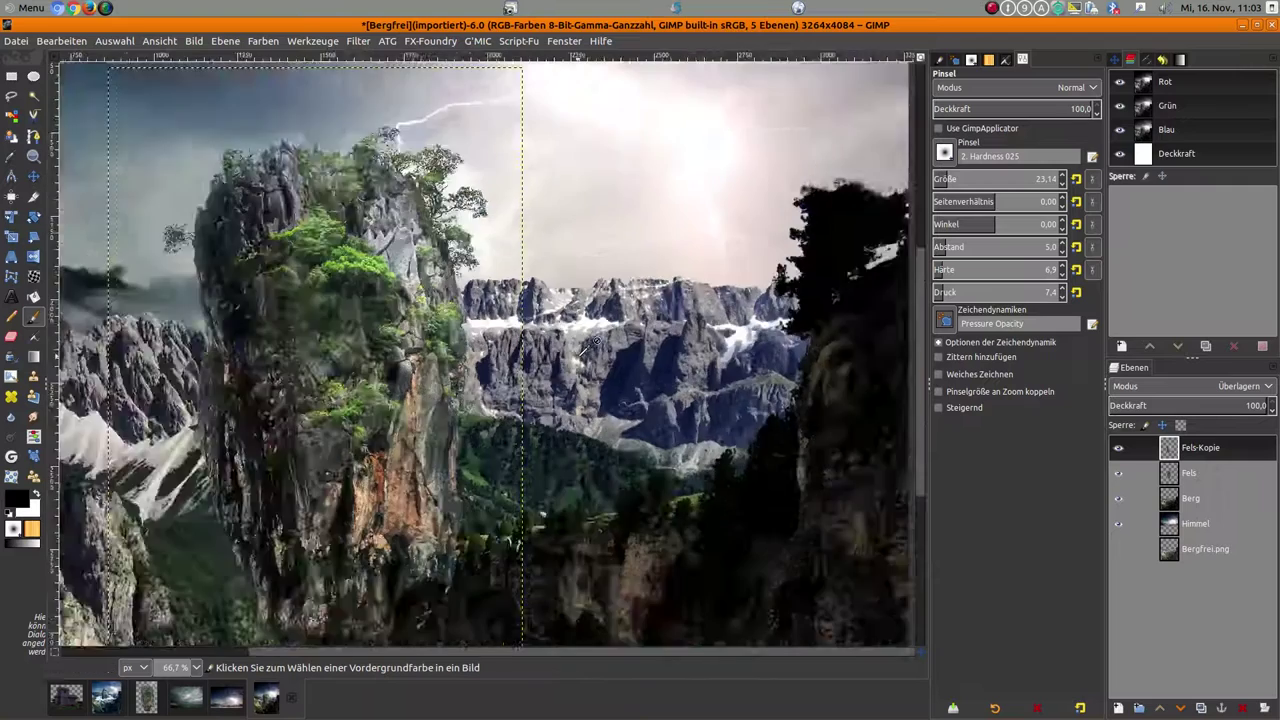
pyautogui.click(1118, 451)
pyautogui.click(1118, 451)
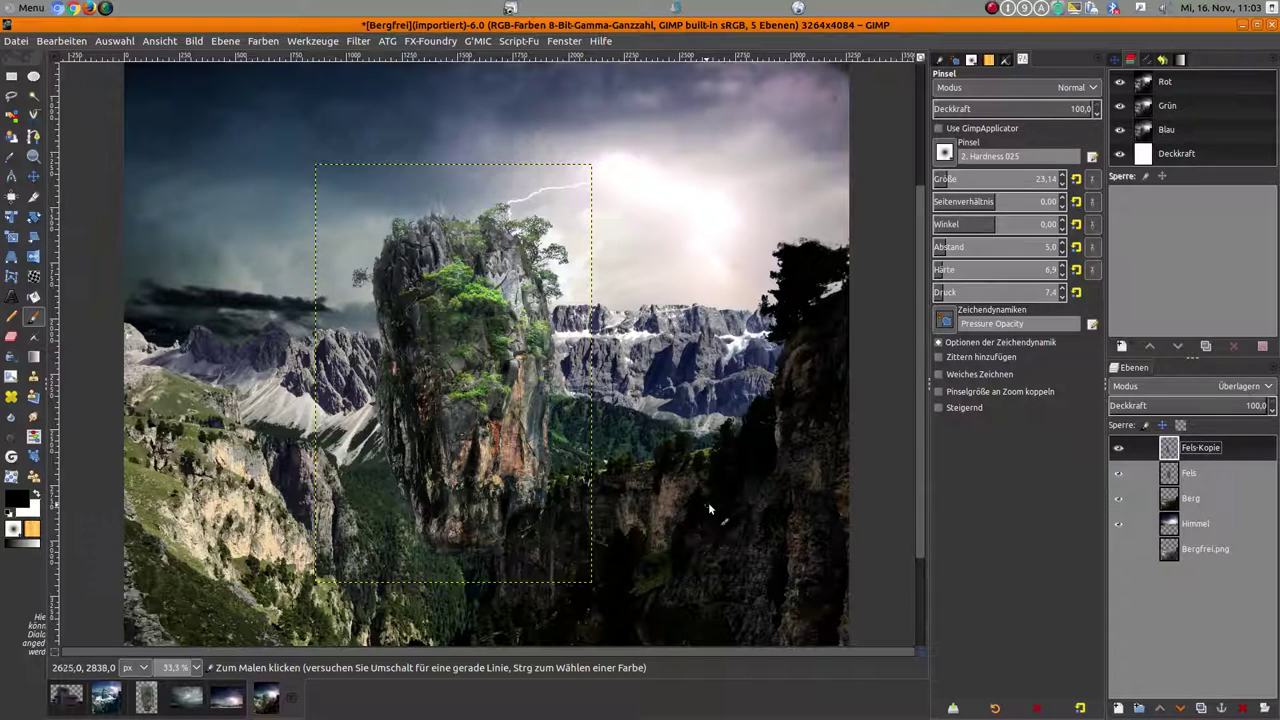
pyautogui.moveTo(918, 484); pyautogui.dragTo(921, 448)
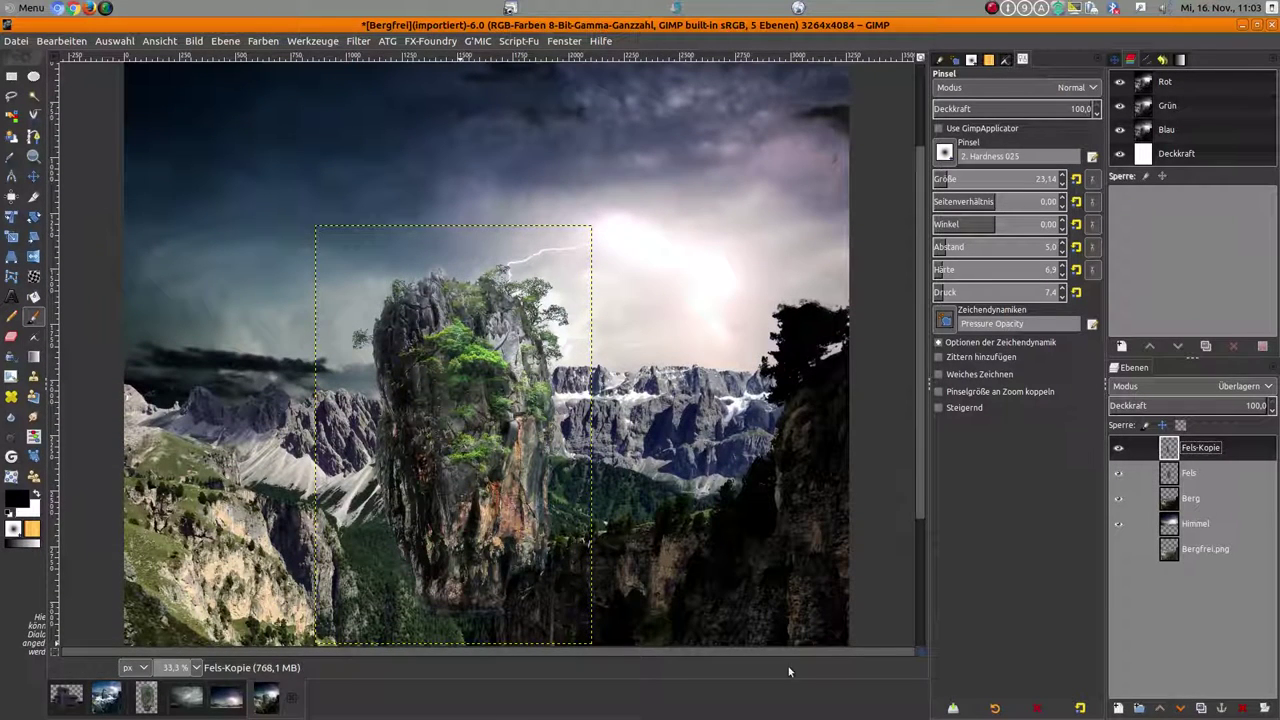
# Step: Drag the hausfrei.png cut-out onto the Bergfrei canvas as a new layer and zoom out
pyautogui.click(62, 696)
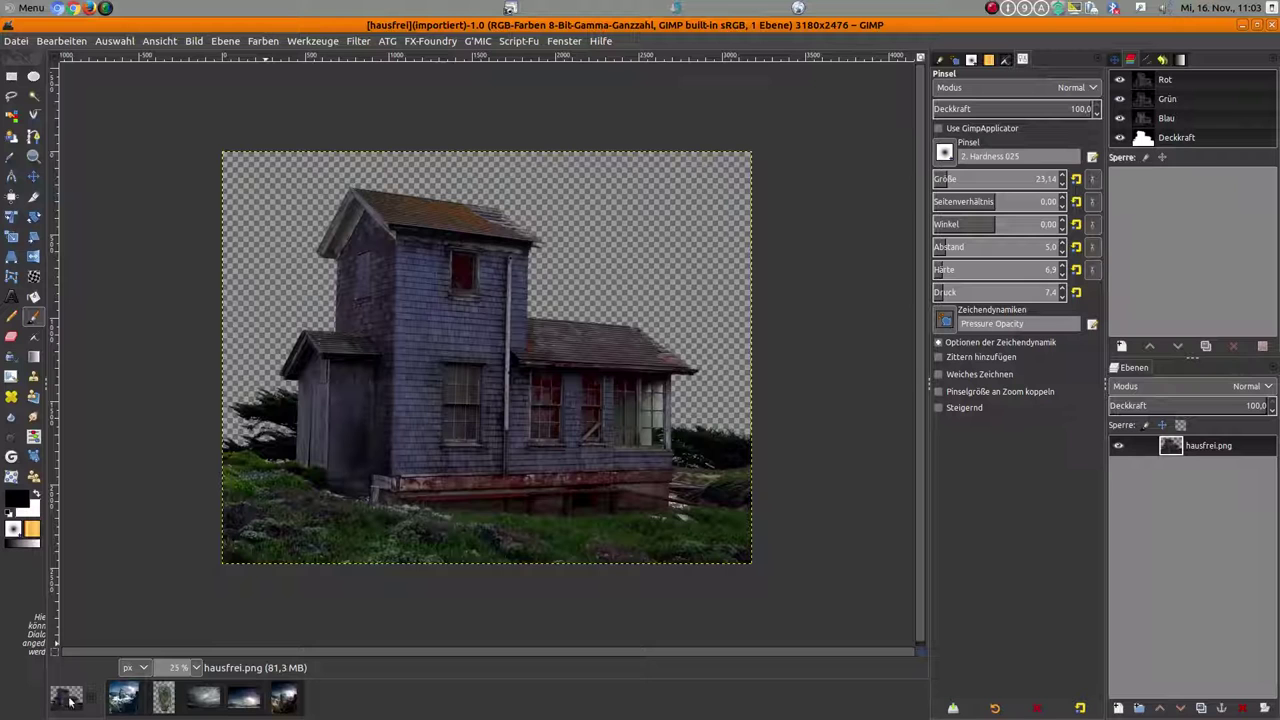
pyautogui.moveTo(70, 703)
pyautogui.mouseDown()
pyautogui.moveTo(422, 255)
pyautogui.moveTo(446, 266)
pyautogui.mouseUp()
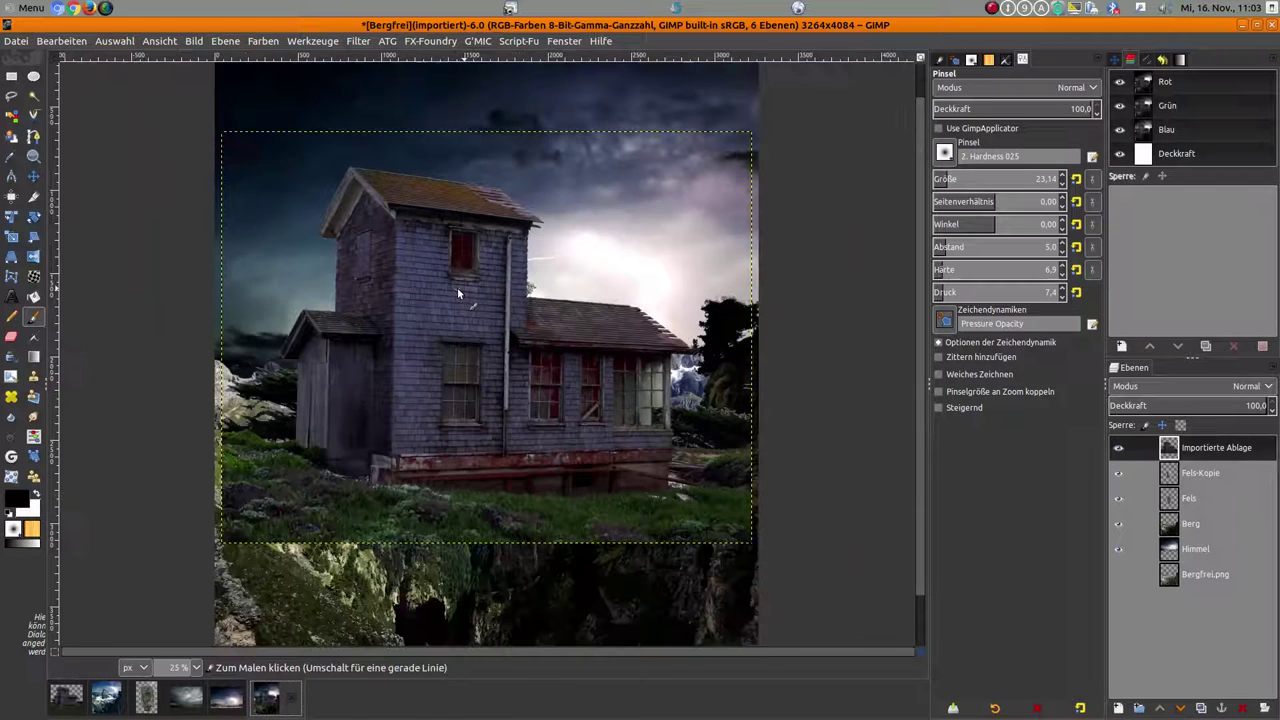
pyautogui.press('-')
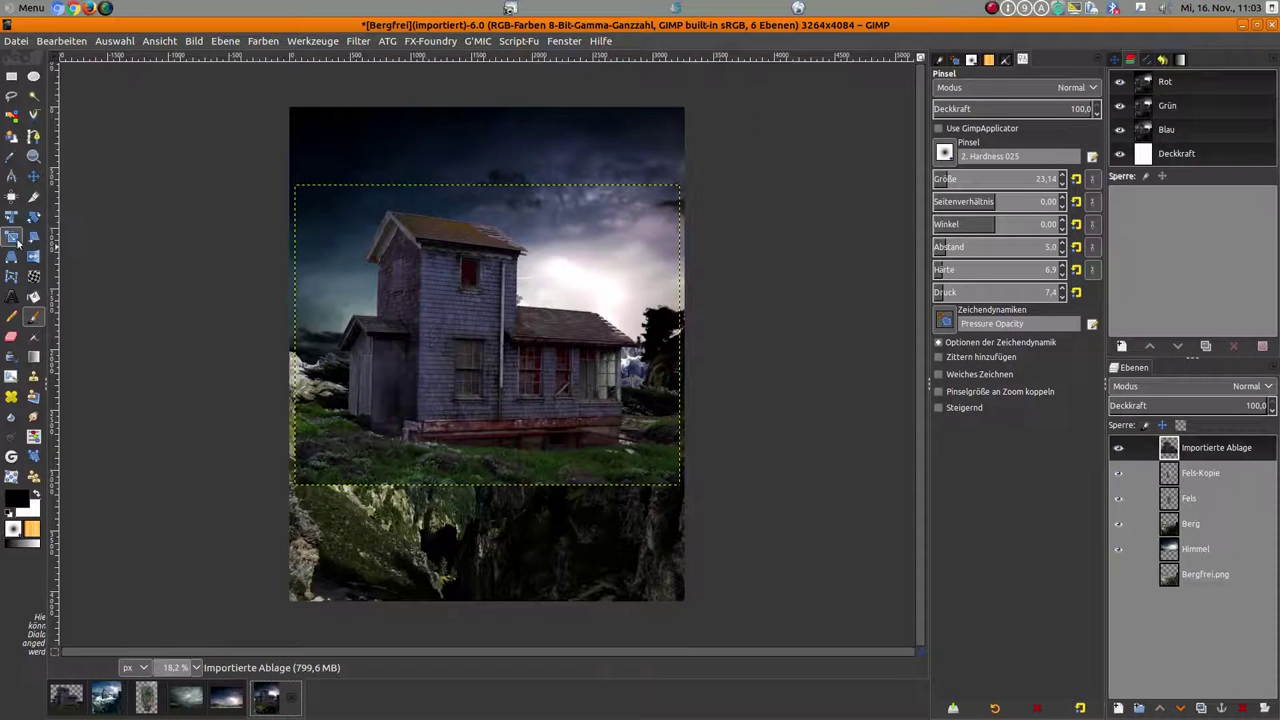
# Step: Scale the house layer down and move it up onto the rock top
pyautogui.click(11, 236)
pyautogui.click(337, 223)
pyautogui.moveTo(303, 186)
pyautogui.mouseDown()
pyautogui.moveTo(521, 427)
pyautogui.moveTo(494, 394)
pyautogui.mouseUp()
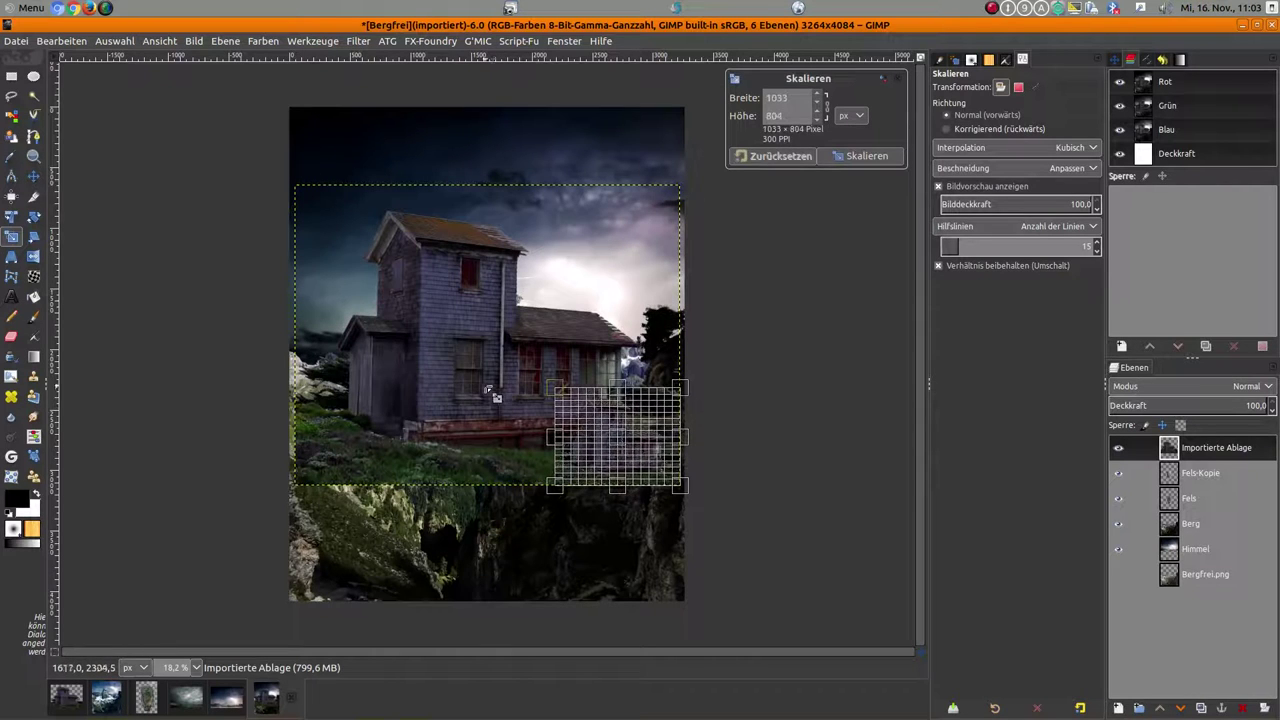
pyautogui.click(866, 157)
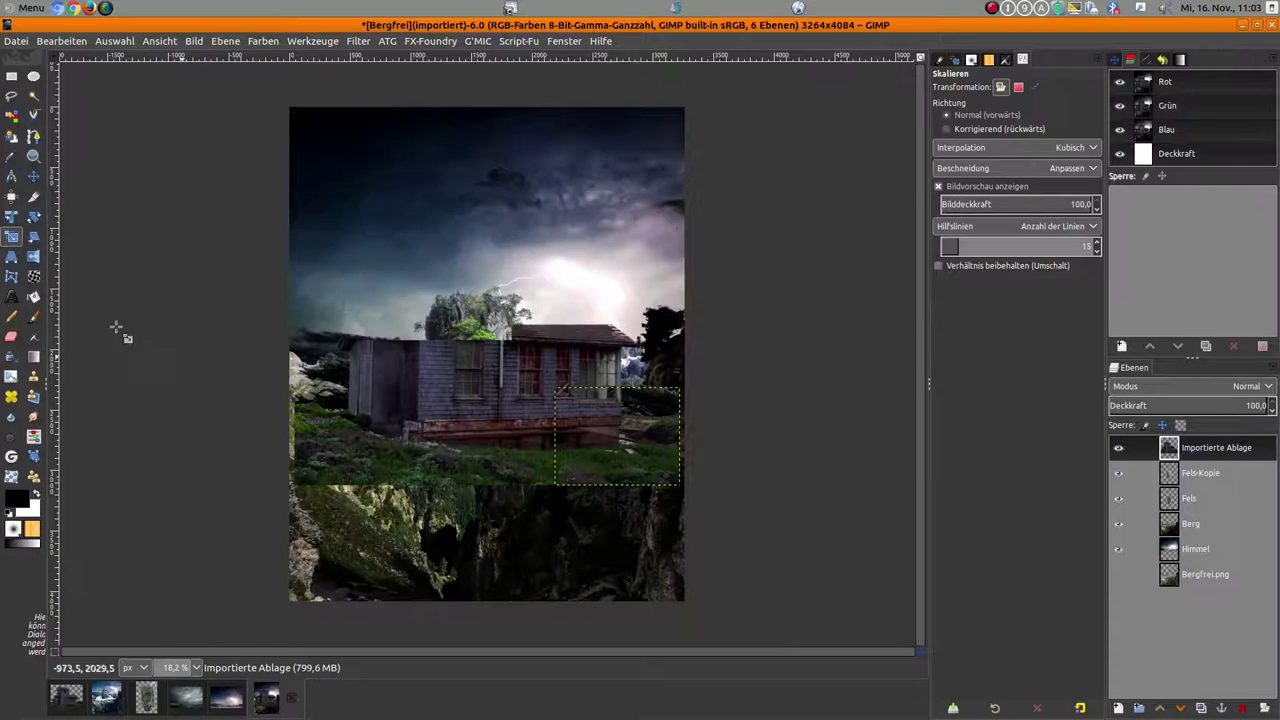
pyautogui.click(33, 176)
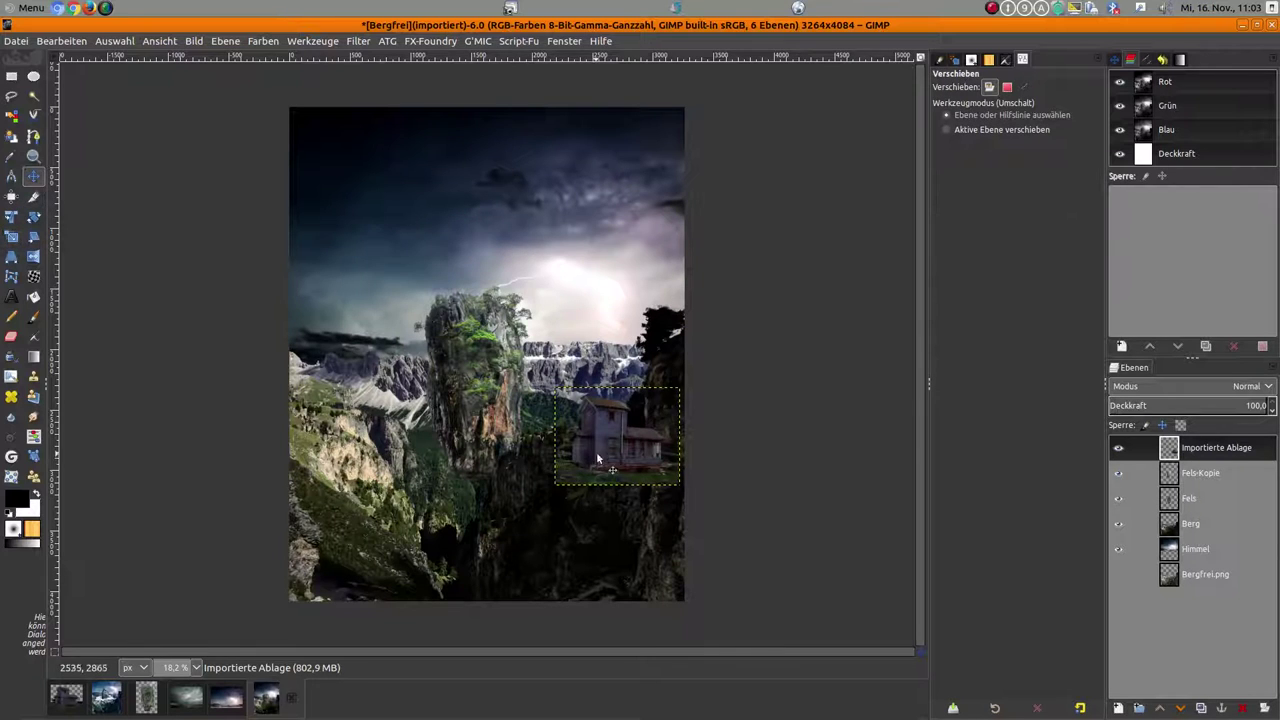
pyautogui.moveTo(597, 458); pyautogui.dragTo(452, 271)
pyautogui.keyDown('ctrl'); pyautogui.scroll(2, 461, 344); pyautogui.keyUp('ctrl')
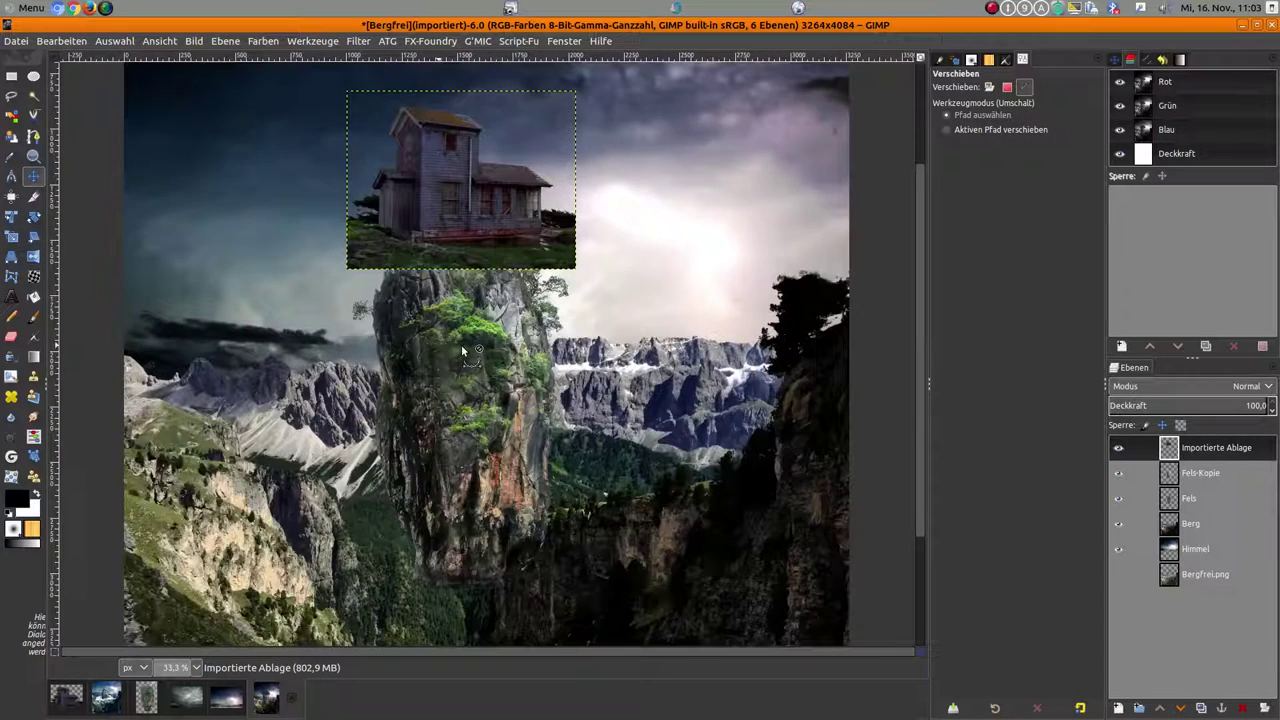
pyautogui.keyDown('ctrl'); pyautogui.scroll(1, 461, 344); pyautogui.keyUp('ctrl')
pyautogui.scroll(2, 466, 347)
pyautogui.scroll(2, 466, 347)
pyautogui.scroll(-4, 466, 347)
pyautogui.scroll(4, 466, 347)
# Step: Shrink the house further with locked proportions and shift it left onto the rock's peak
pyautogui.click(11, 236)
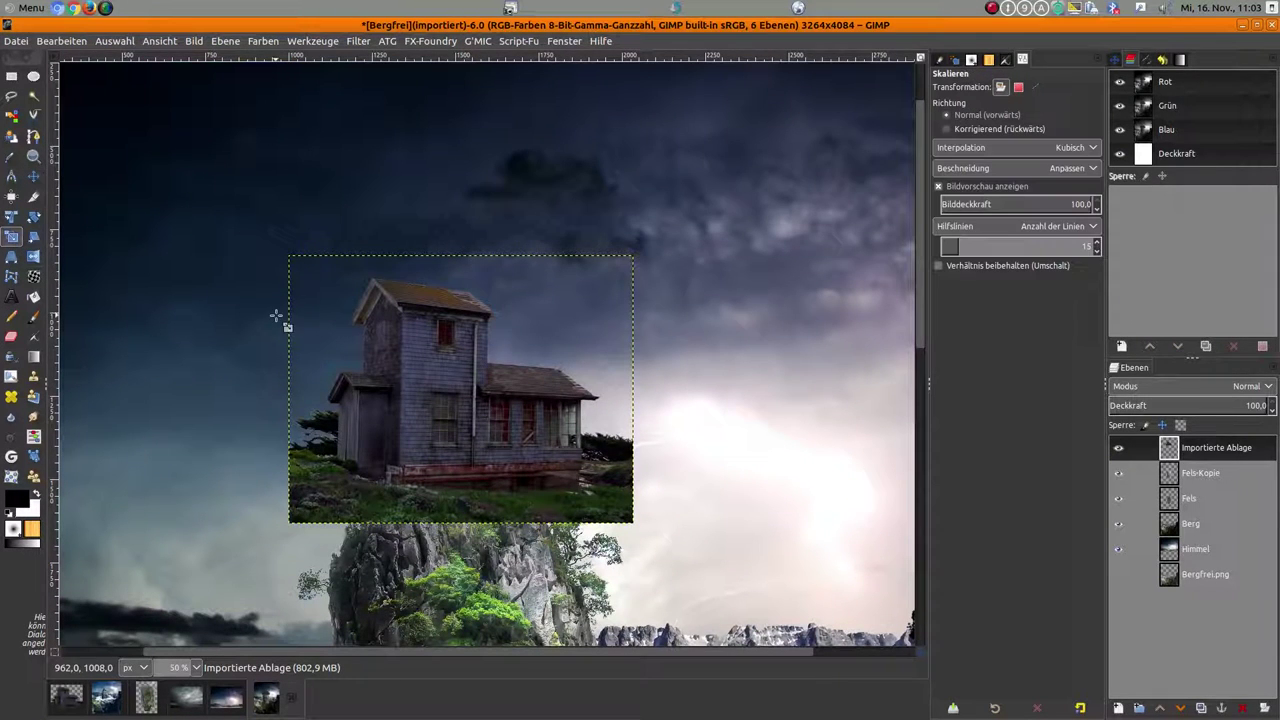
pyautogui.click(276, 316)
pyautogui.press('shift')
pyautogui.moveTo(297, 260); pyautogui.dragTo(360, 356)
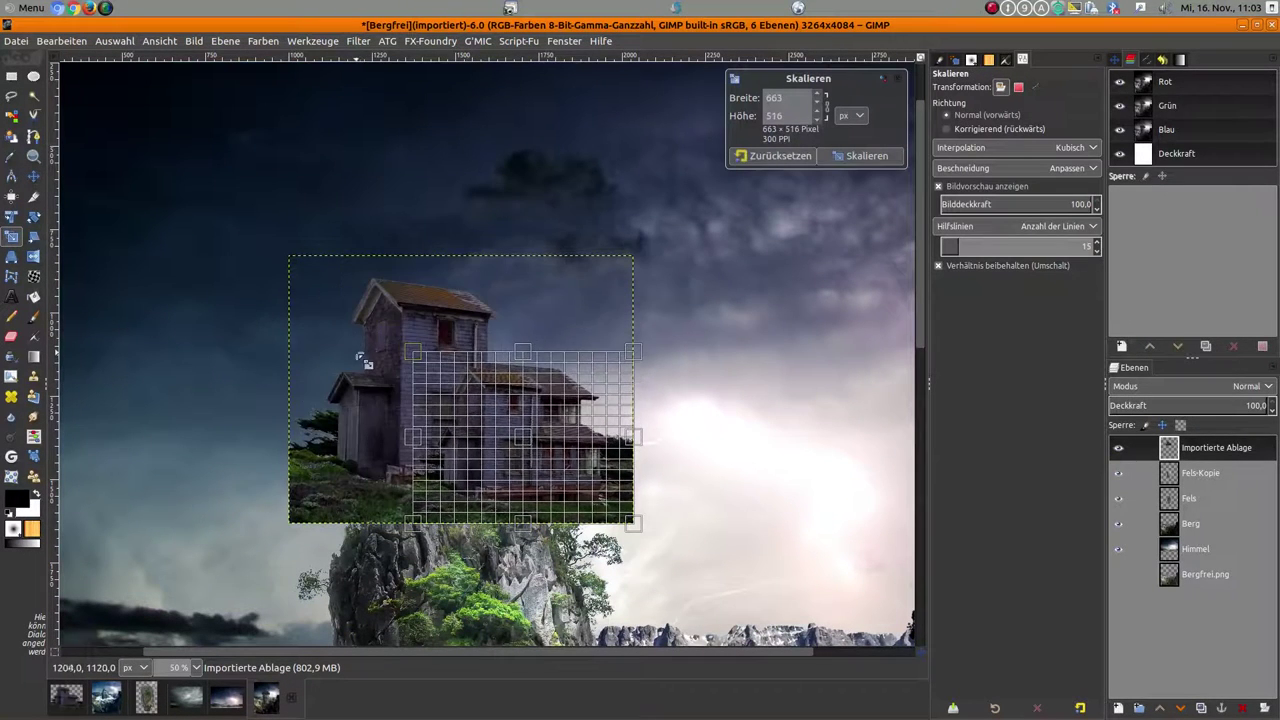
pyautogui.click(862, 155)
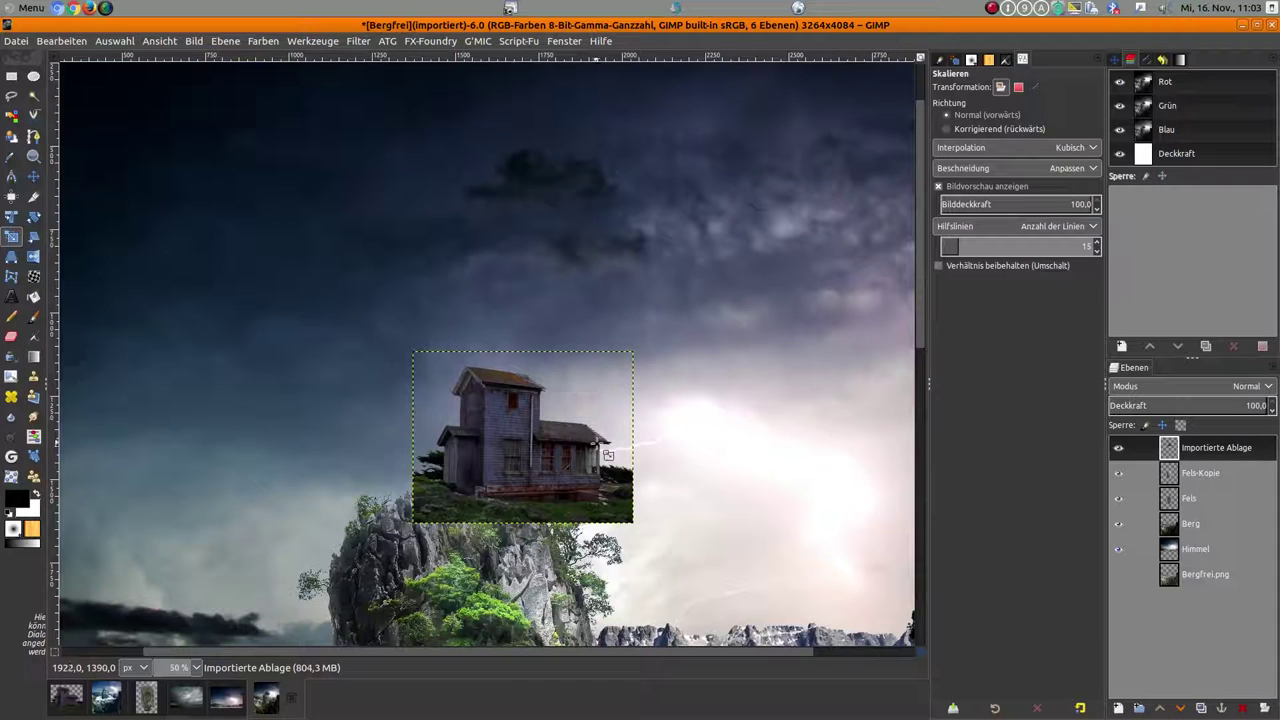
pyautogui.click(33, 176)
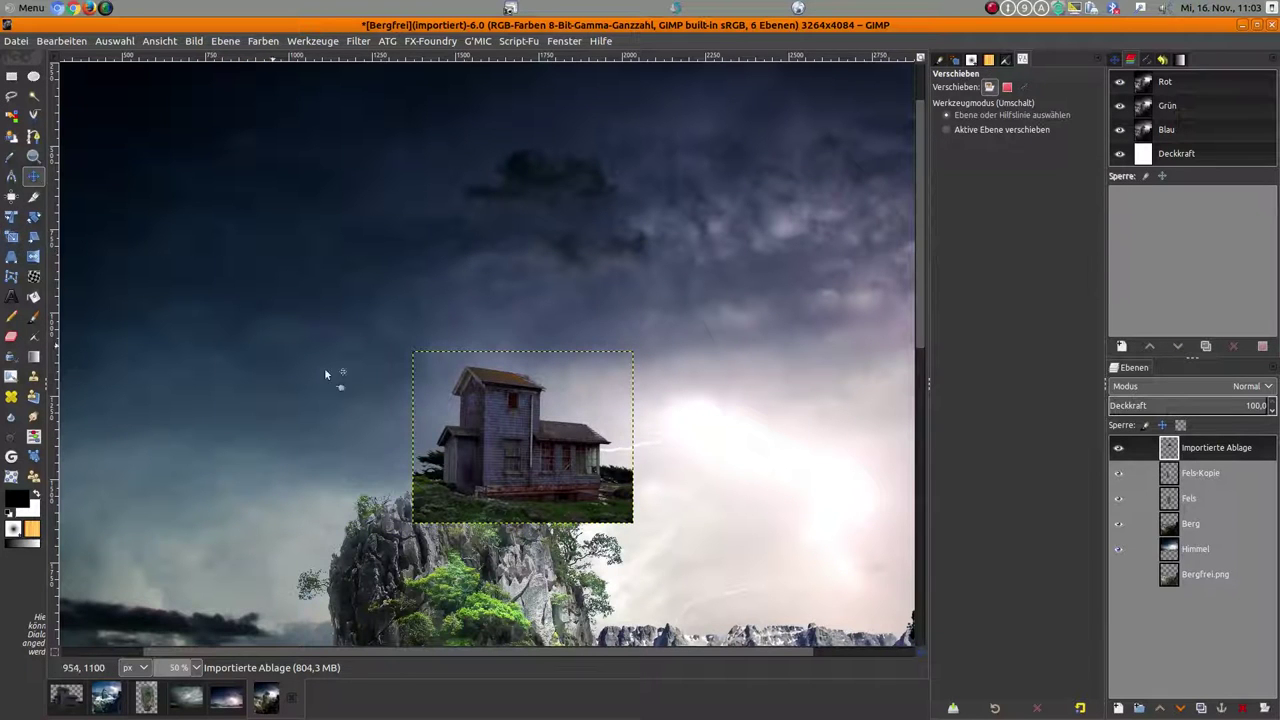
pyautogui.moveTo(494, 455); pyautogui.dragTo(423, 466)
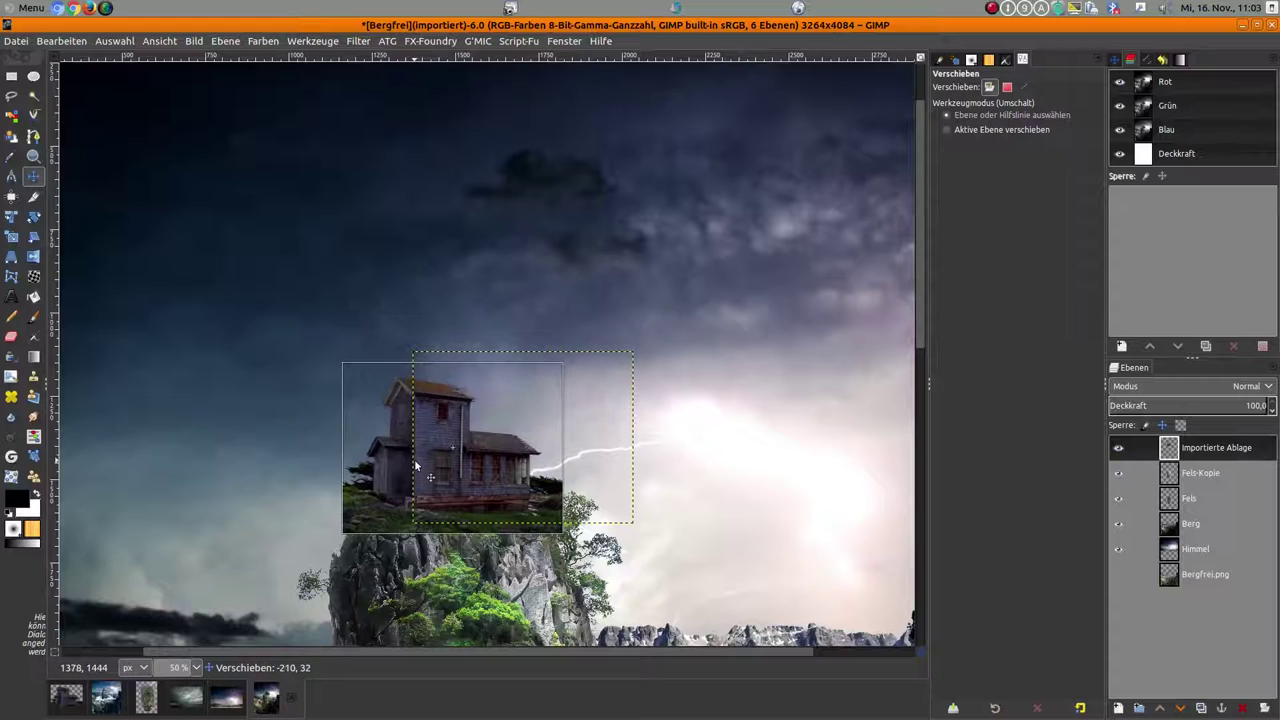
# Step: Rename the house layer to Haus
pyautogui.doubleClick(1218, 450)
pyautogui.write('s')
pyautogui.press('Return')
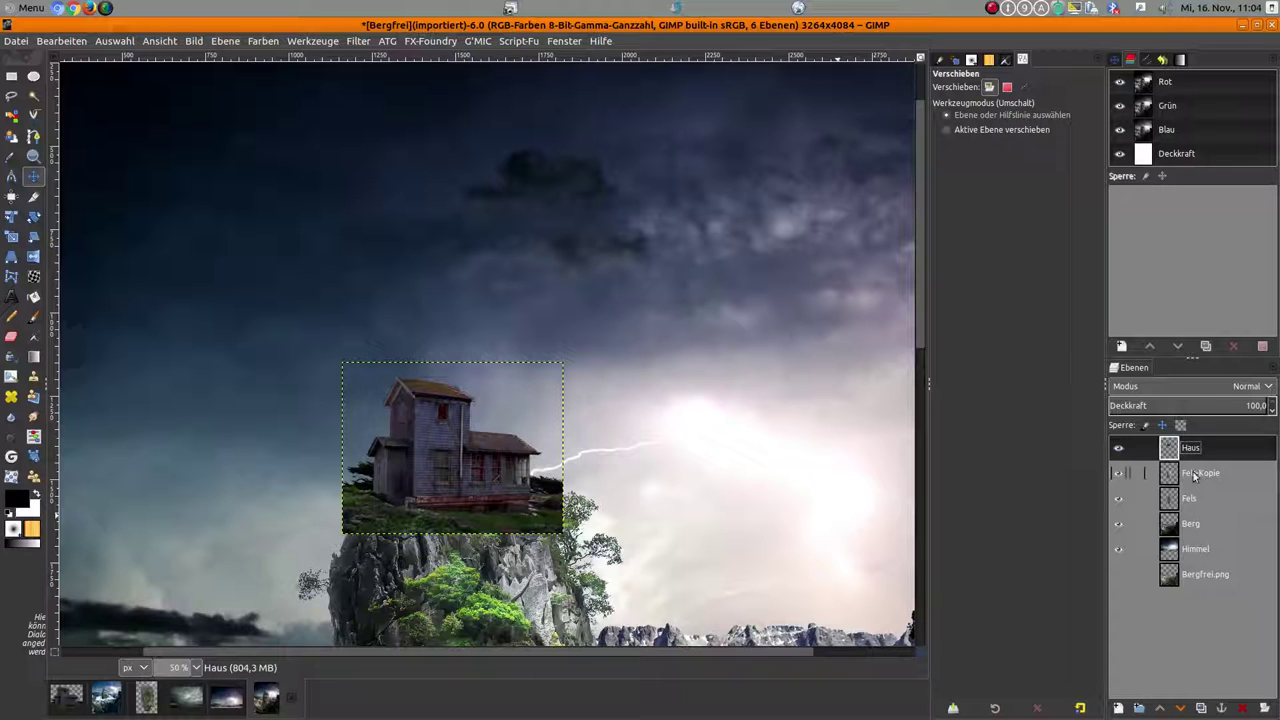
# Step: Move the Haus layer below the rock layers and scale the house down slightly from its corner
pyautogui.moveTo(1182, 449); pyautogui.dragTo(1155, 523)
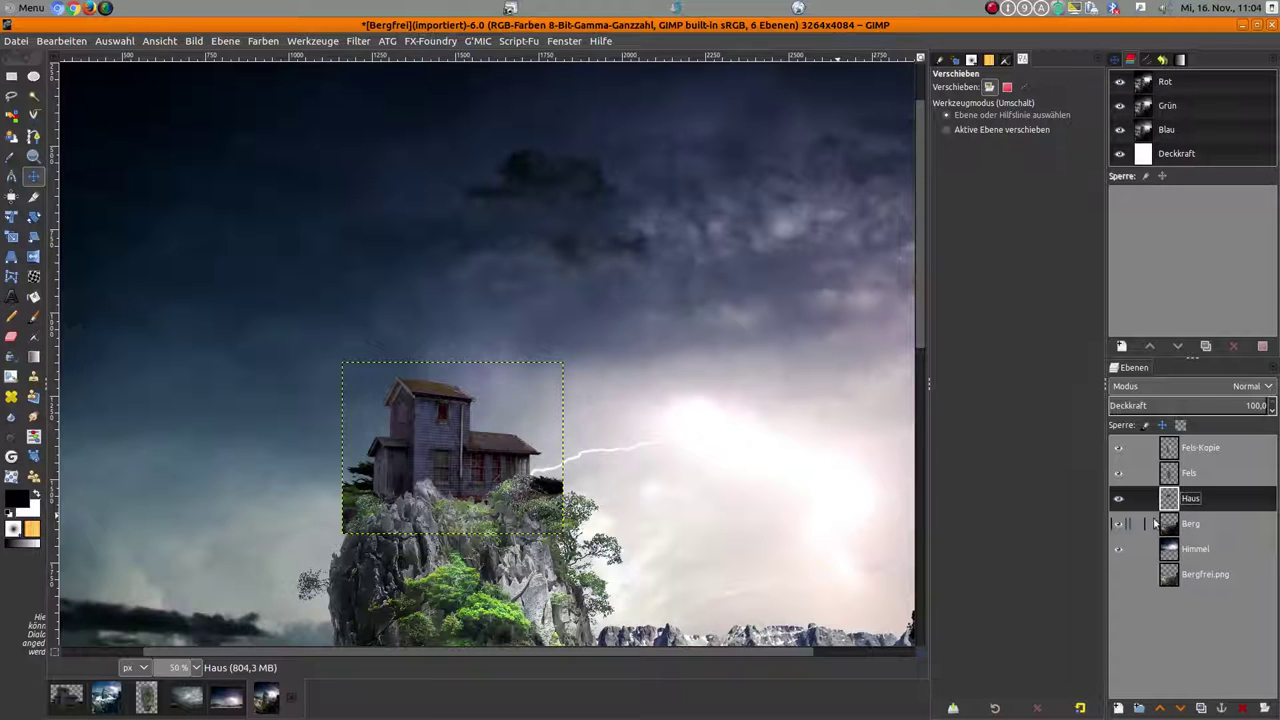
pyautogui.scroll(1, 619, 530)
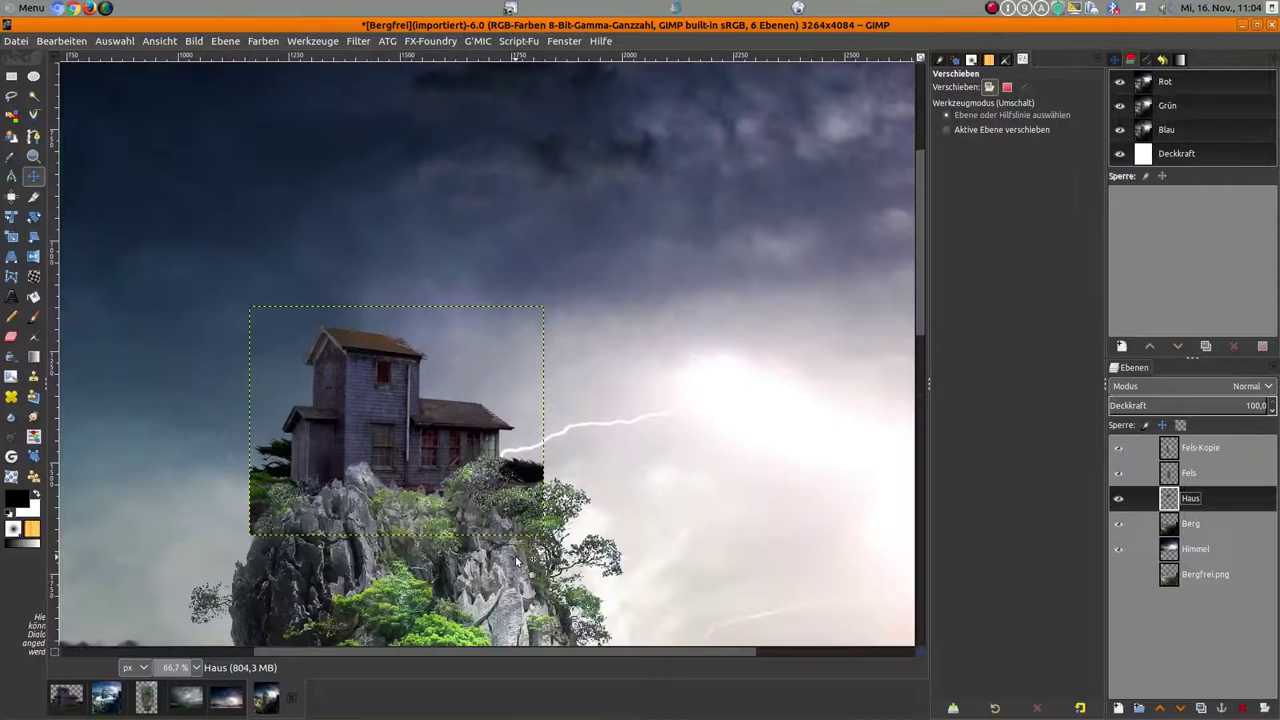
pyautogui.click(11, 236)
pyautogui.click(264, 336)
pyautogui.moveTo(268, 328); pyautogui.dragTo(324, 393)
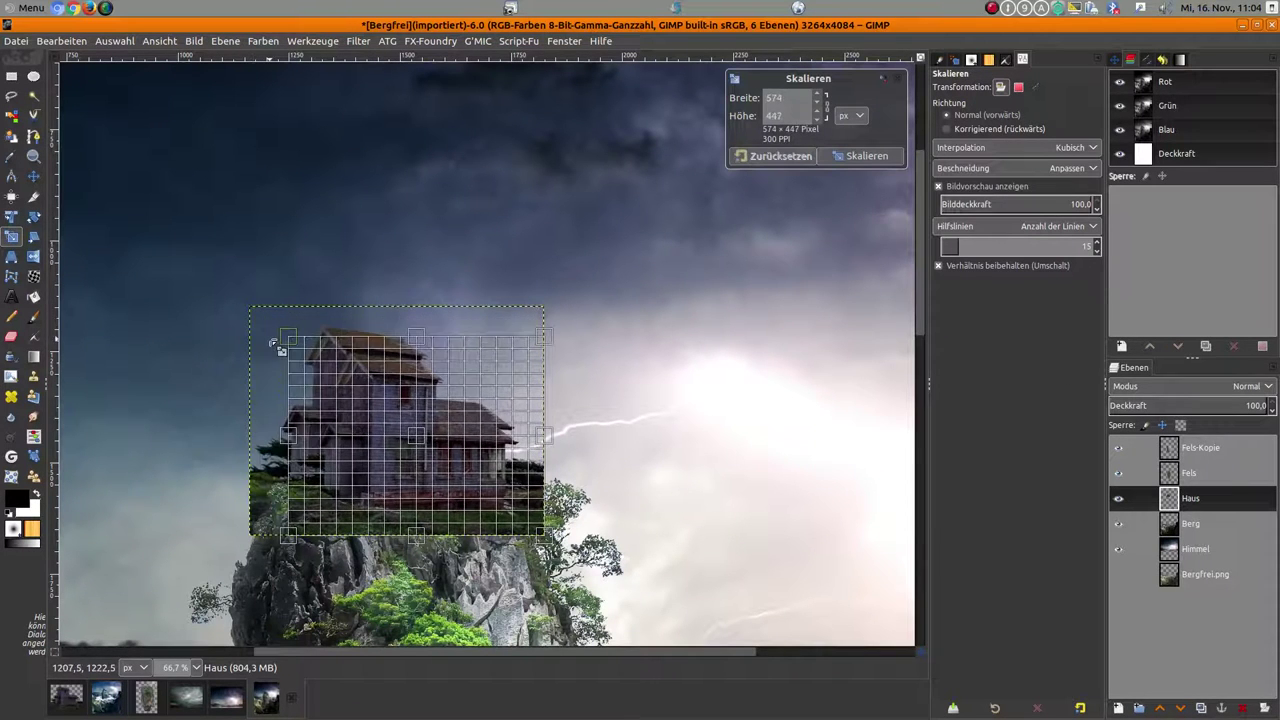
pyautogui.click(866, 156)
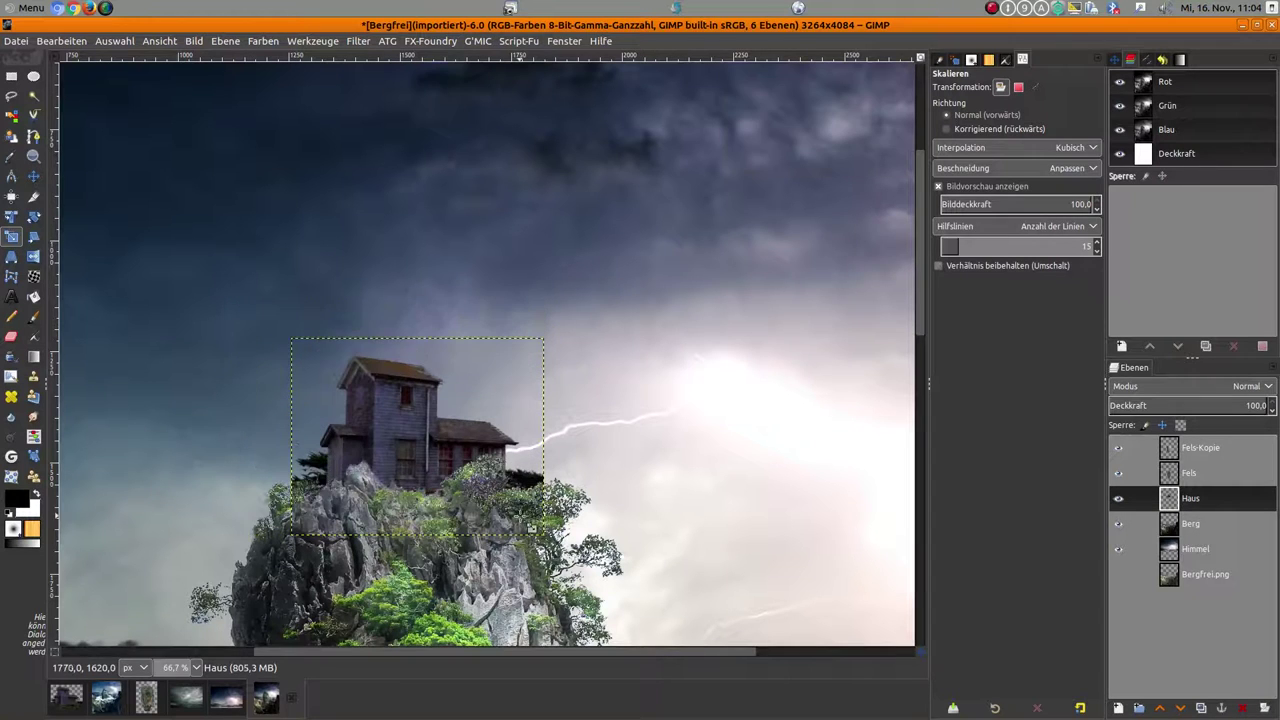
# Step: Nudge the house about 38 px left so it sits snugly on the rock's summit
pyautogui.click(33, 176)
pyautogui.moveTo(420, 441); pyautogui.dragTo(386, 438)
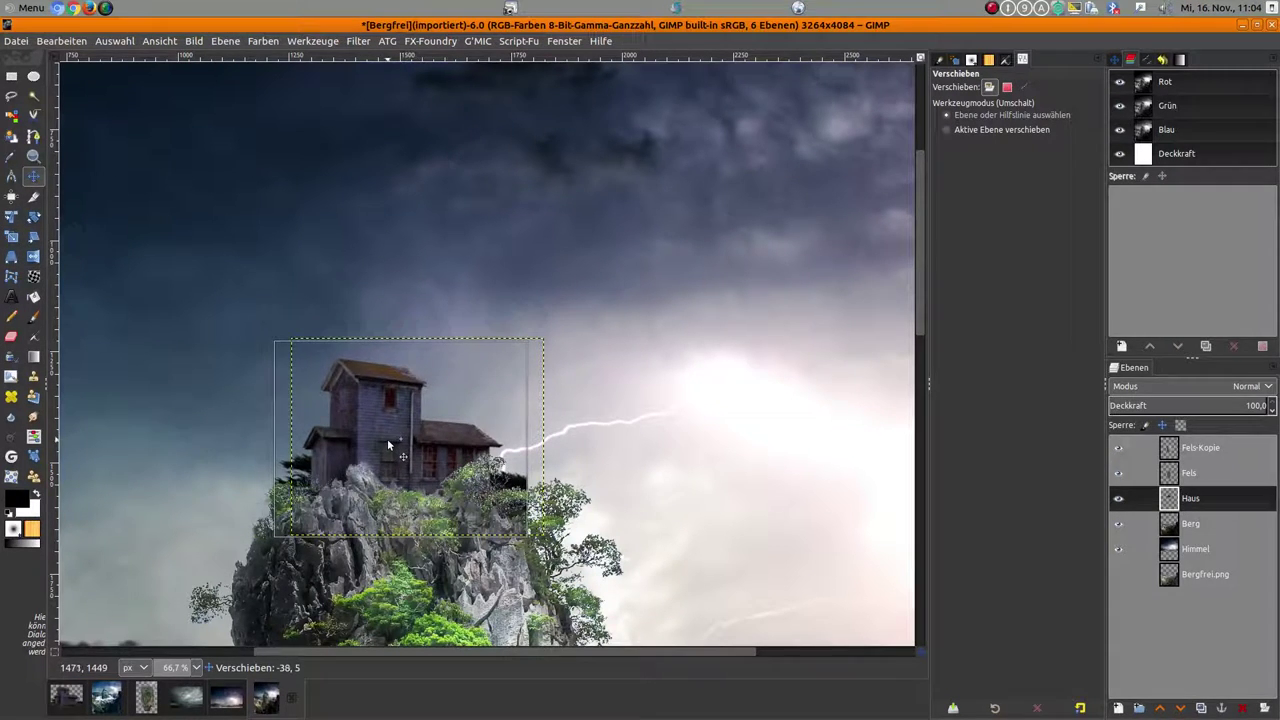
pyautogui.keyDown('ctrl'); pyautogui.scroll(-1, 416, 450); pyautogui.keyUp('ctrl')
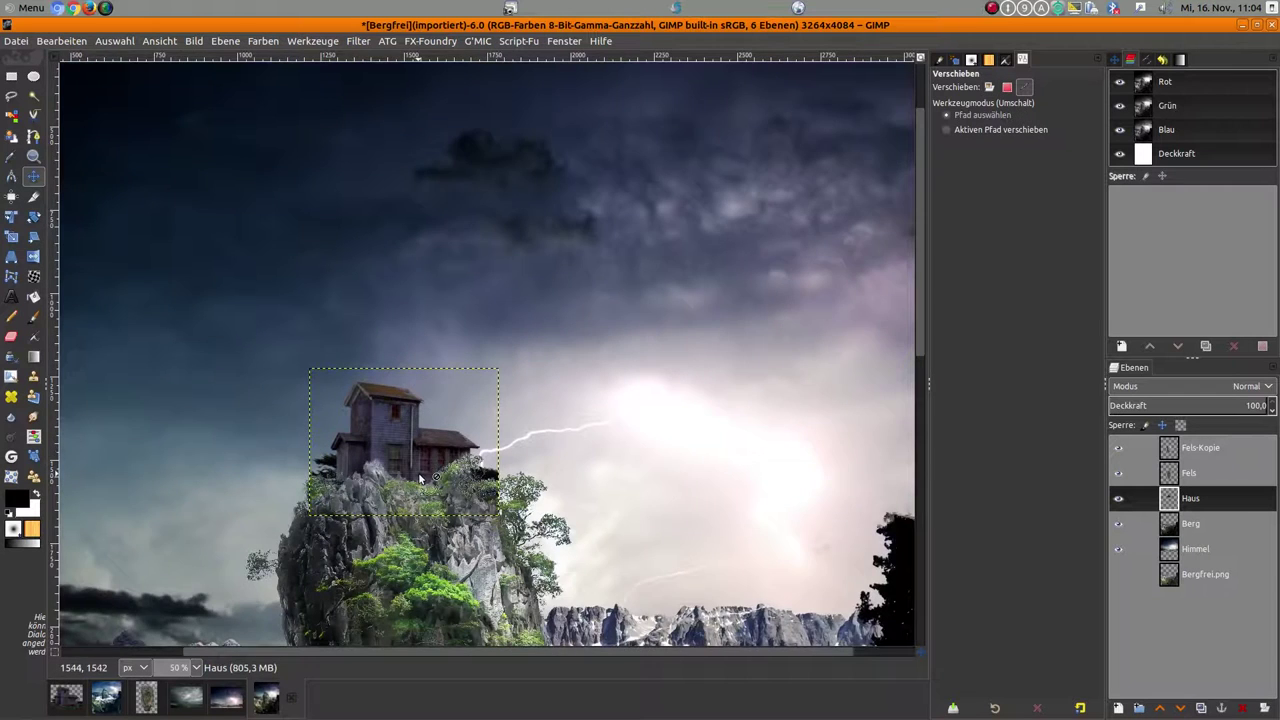
pyautogui.scroll(2, 419, 477)
pyautogui.scroll(1, 419, 477)
pyautogui.keyDown('ctrl'); pyautogui.scroll(-1, 418, 478); pyautogui.keyUp('ctrl')
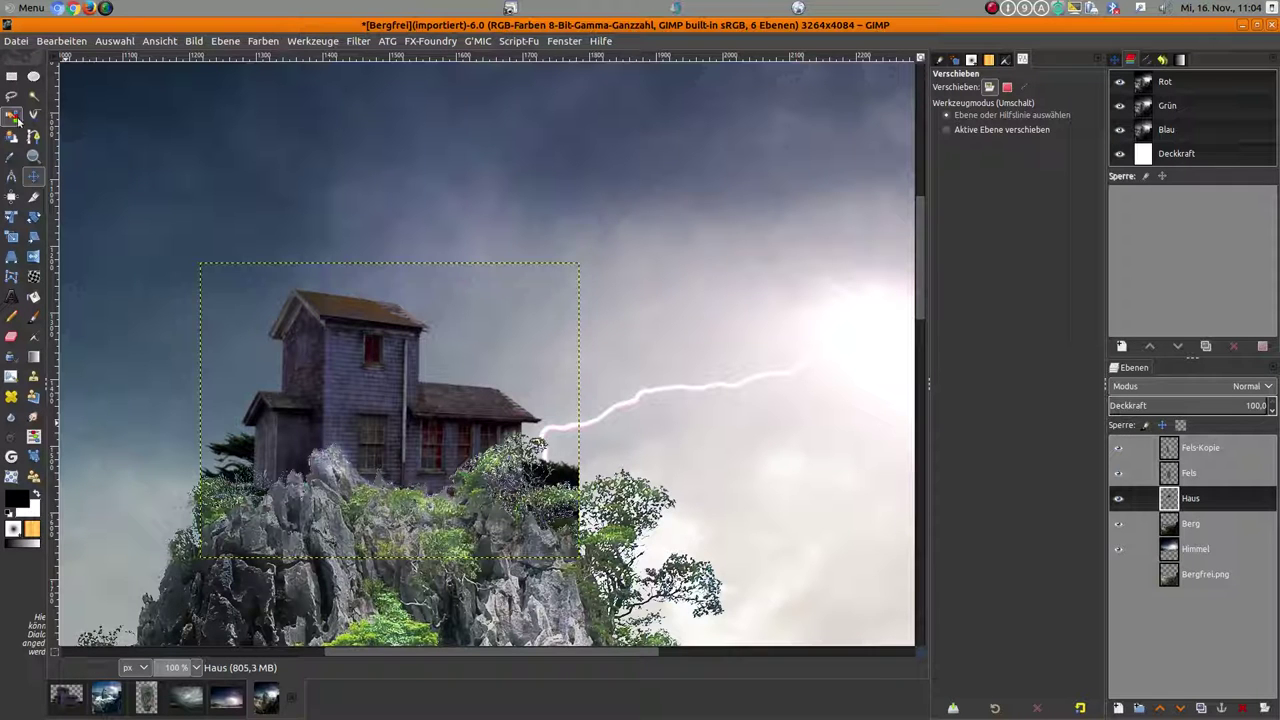
# Step: Free-select the dark tree patch left of the house and delete it
pyautogui.click(11, 95)
pyautogui.scroll(3, 248, 462)
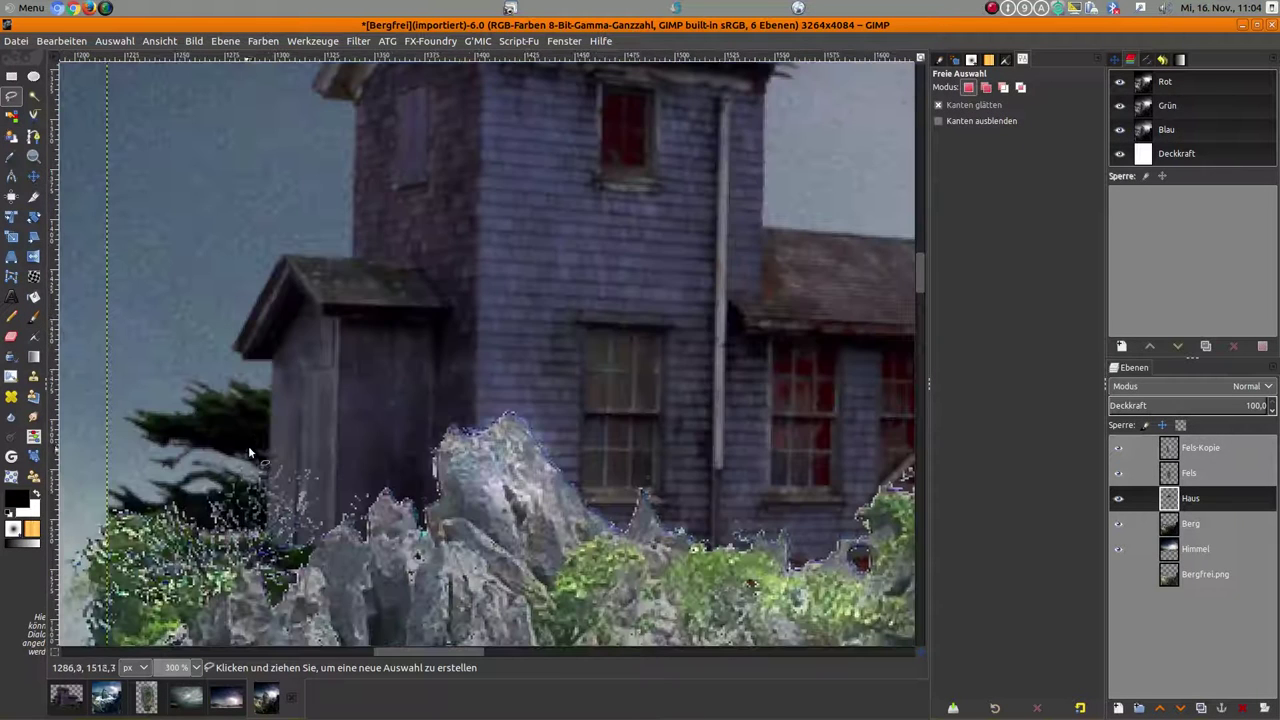
pyautogui.click(271, 376)
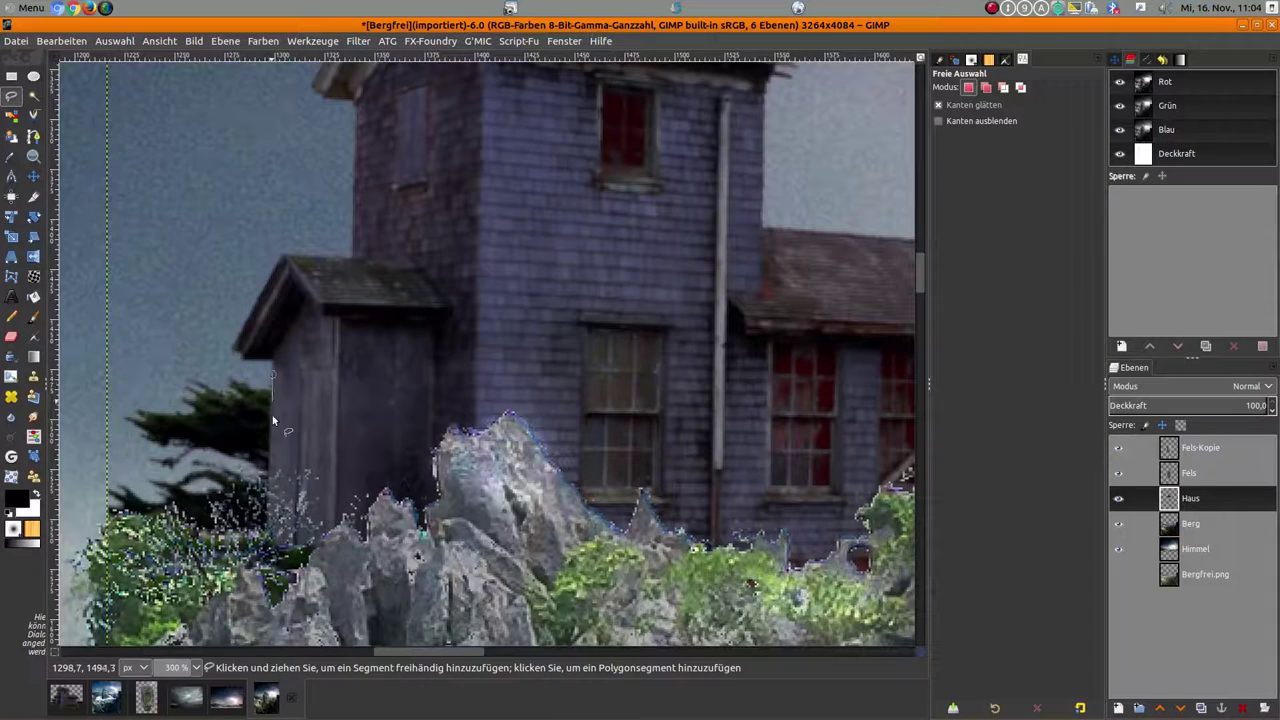
pyautogui.click(270, 643)
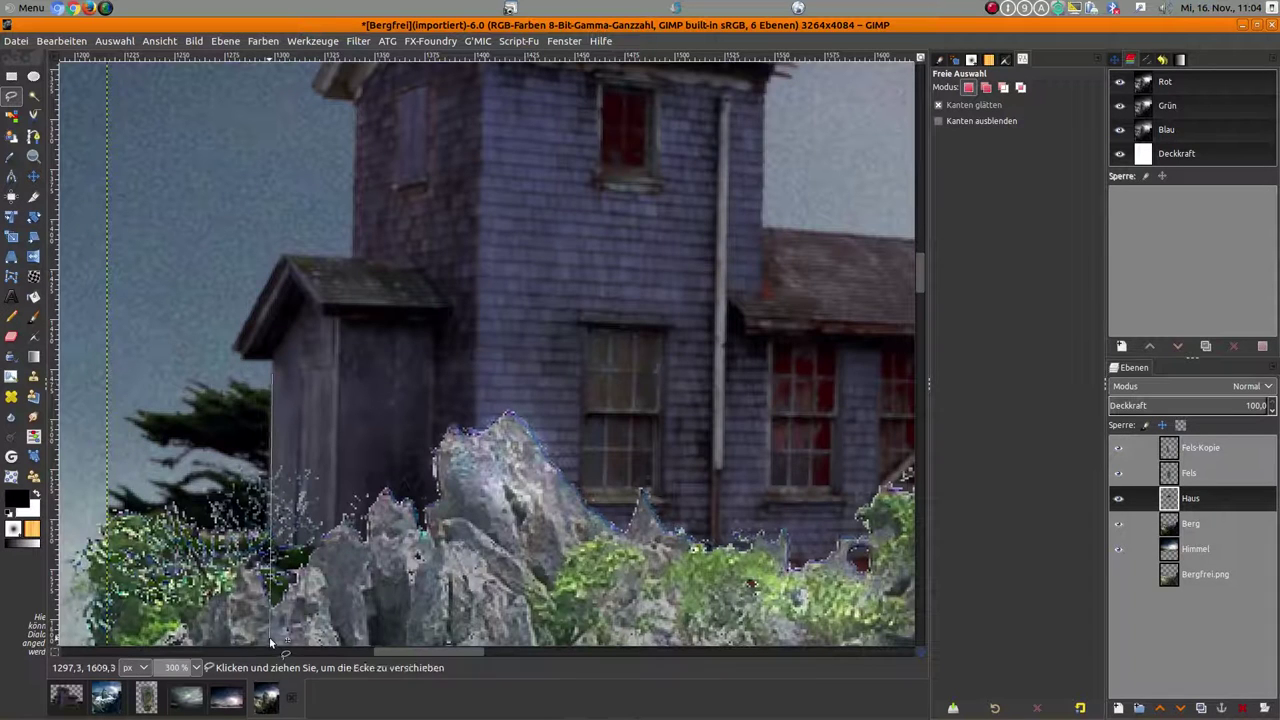
pyautogui.click(71, 613)
pyautogui.click(71, 370)
pyautogui.click(270, 376)
pyautogui.press('Return')
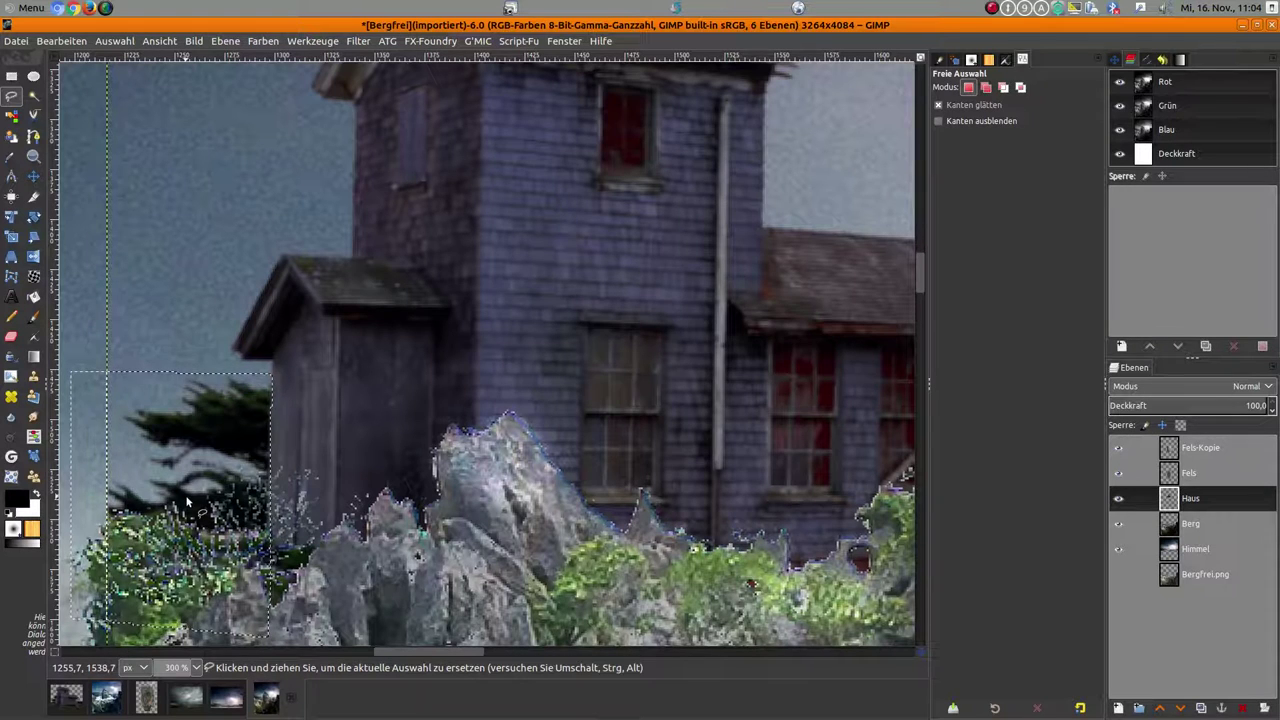
pyautogui.press('Delete')
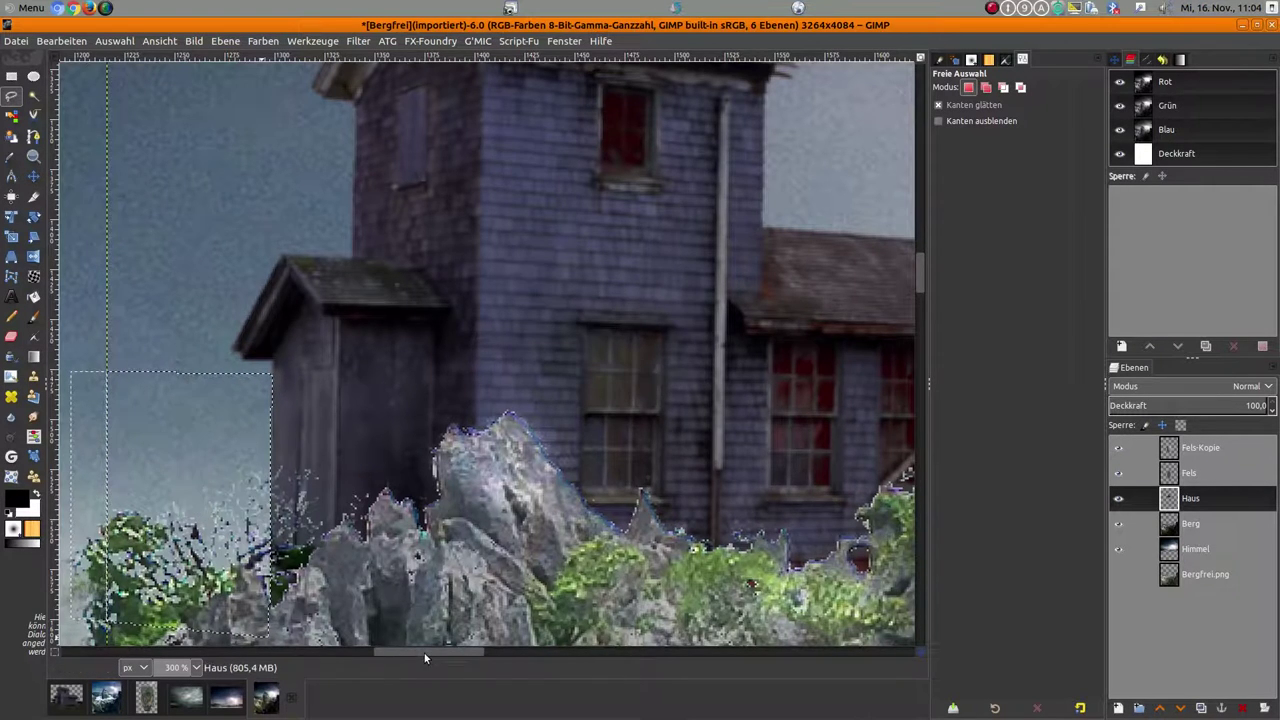
# Step: Free-select the dark foliage right of the house and delete it, then zoom out to check
pyautogui.moveTo(424, 655); pyautogui.dragTo(495, 655)
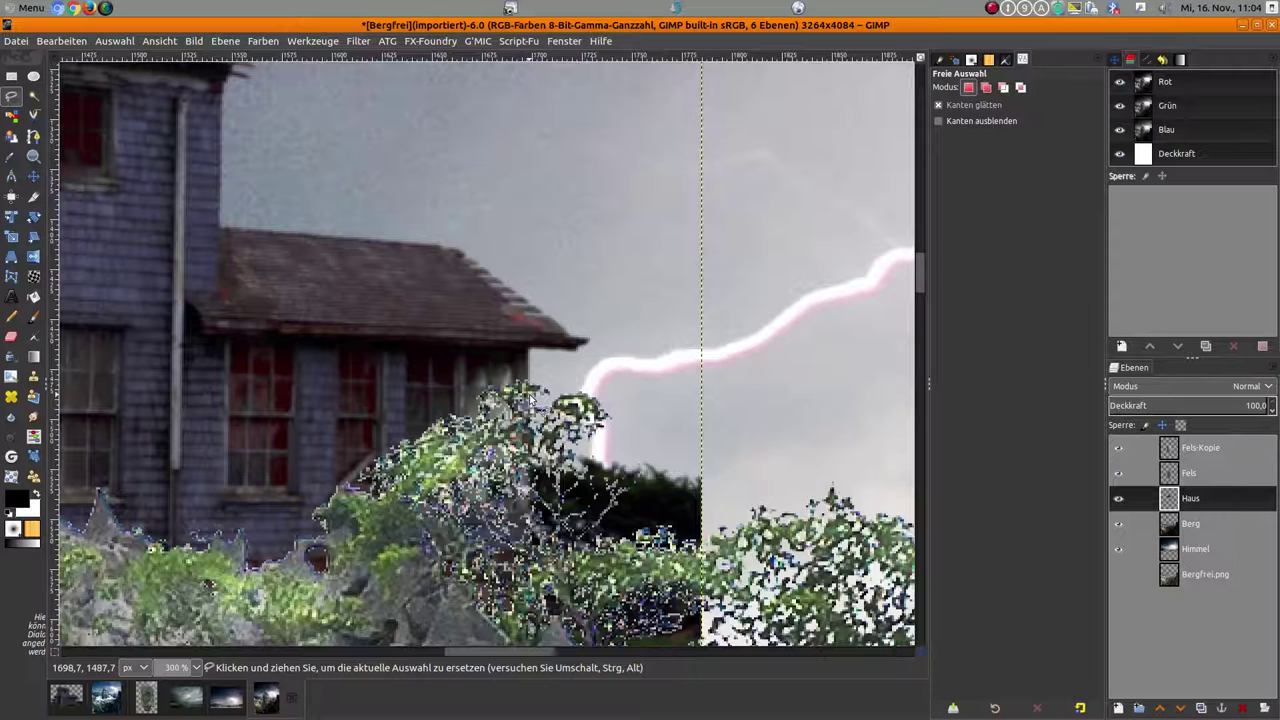
pyautogui.click(529, 388)
pyautogui.scroll(-3, 529, 615)
pyautogui.click(529, 612)
pyautogui.click(803, 620)
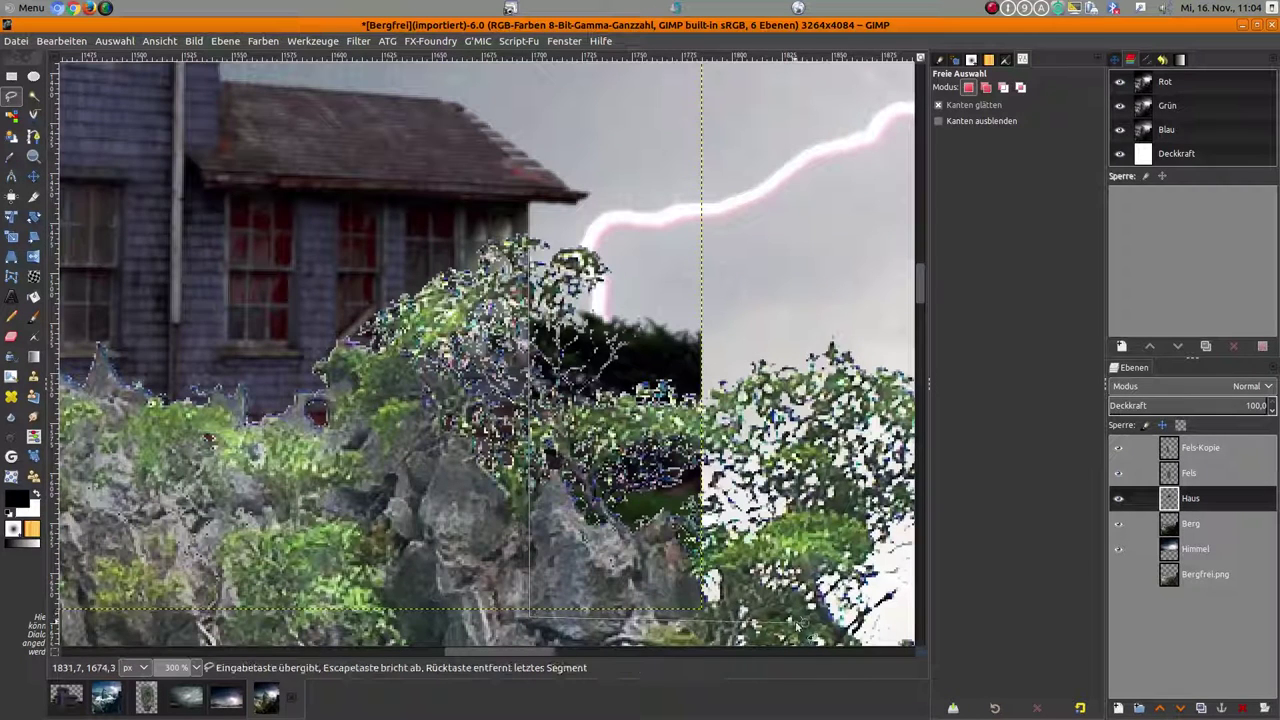
pyautogui.click(800, 230)
pyautogui.click(530, 244)
pyautogui.press('Return')
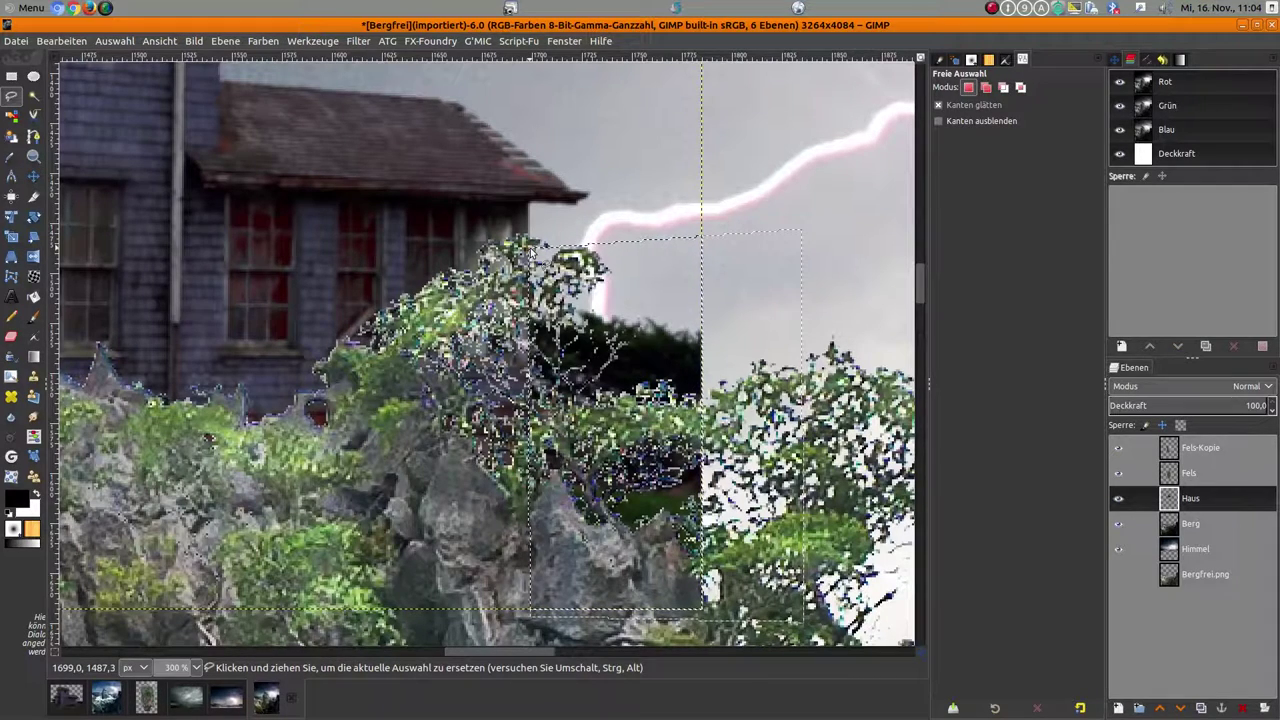
pyautogui.press('Delete')
pyautogui.press('1')
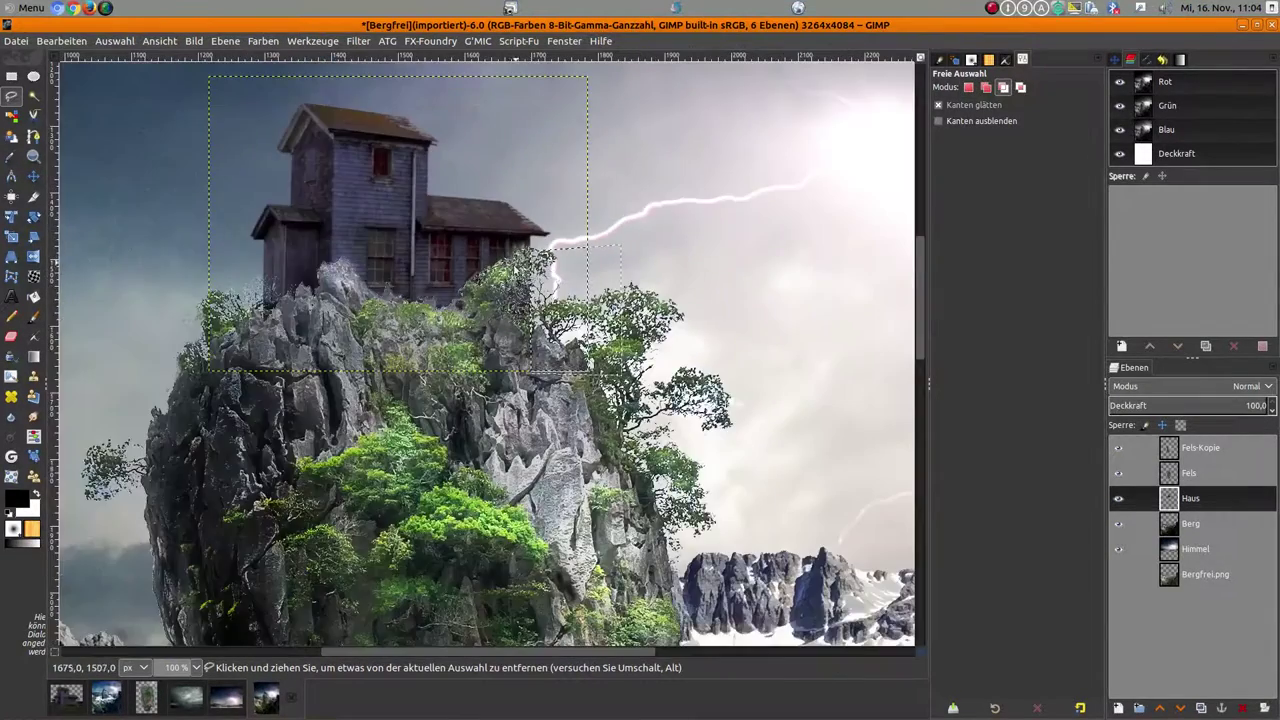
pyautogui.scroll(-1, 451, 283)
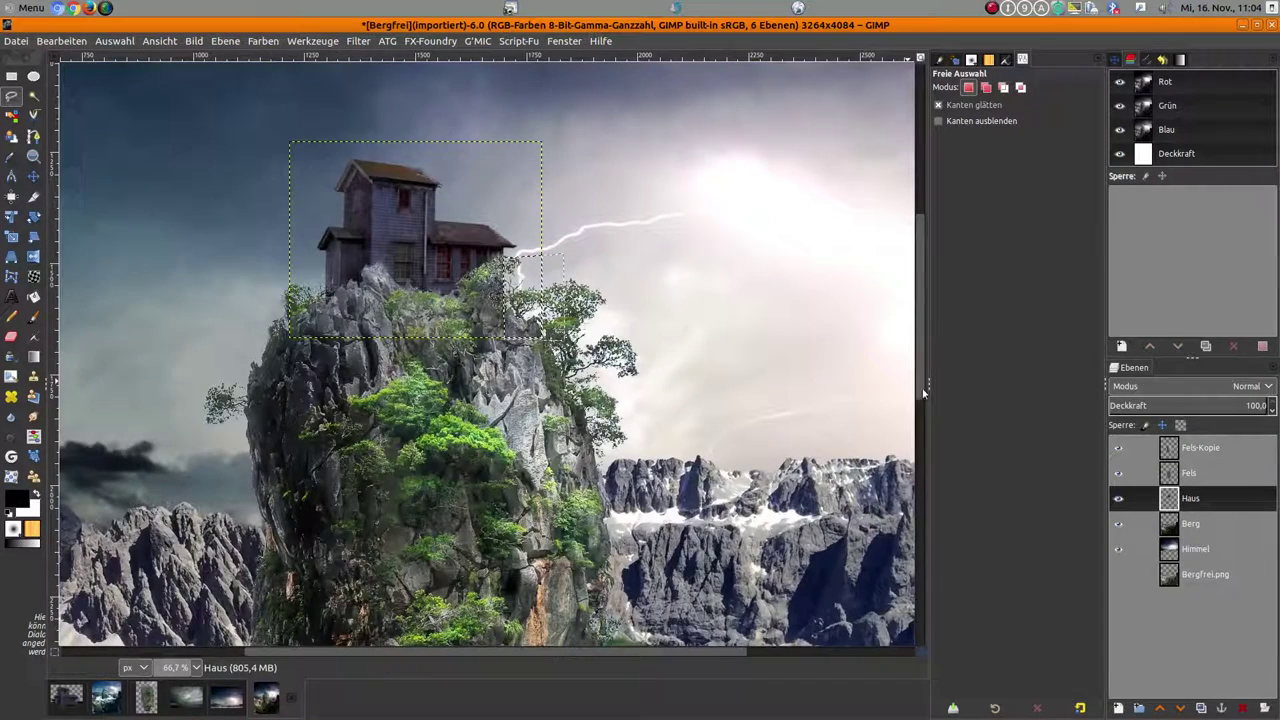
pyautogui.scroll(2, 918, 362)
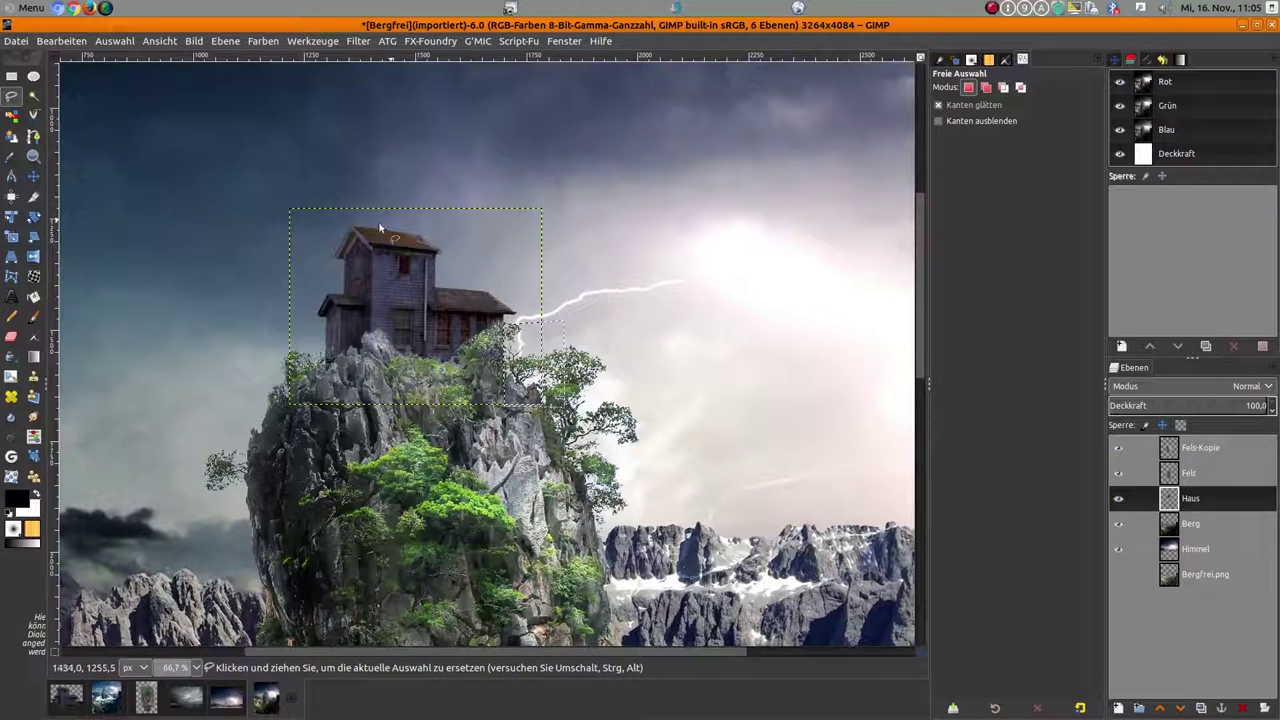
# Step: Duplicate the Haus layer and select the copy's outline with Auswahl aus Alphakanal
pyautogui.rightClick(1182, 503)
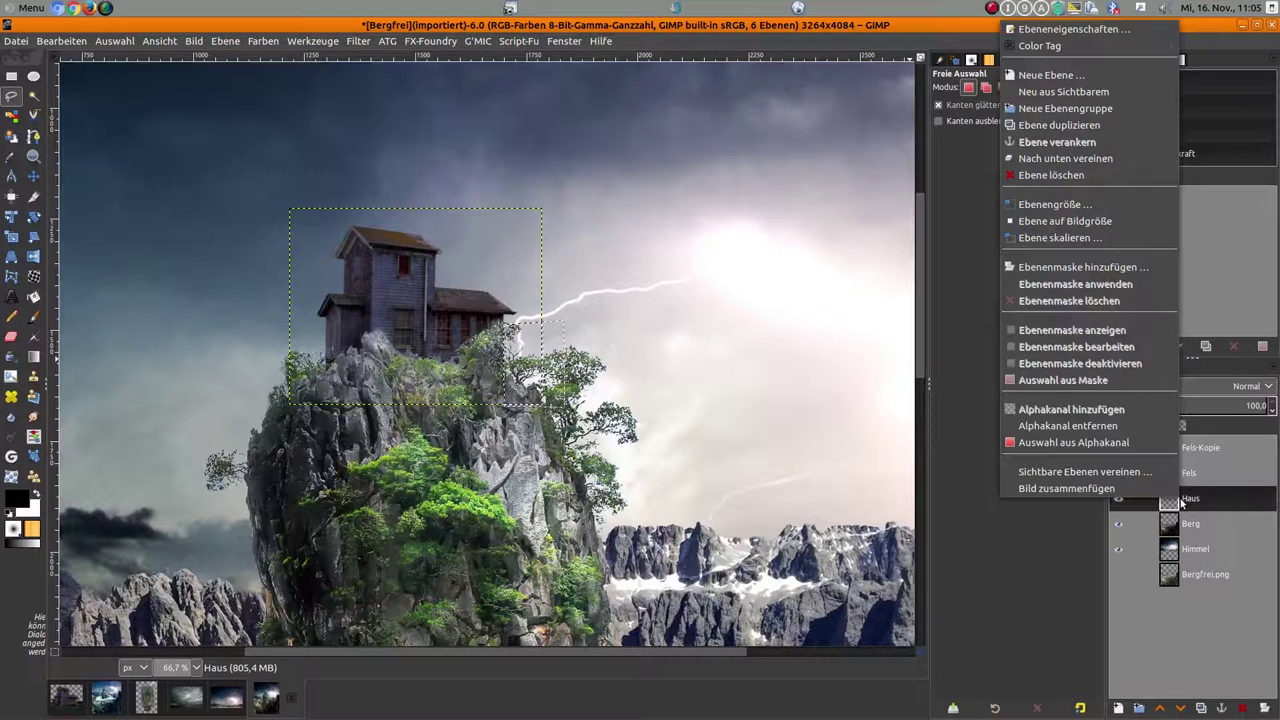
pyautogui.click(1190, 503)
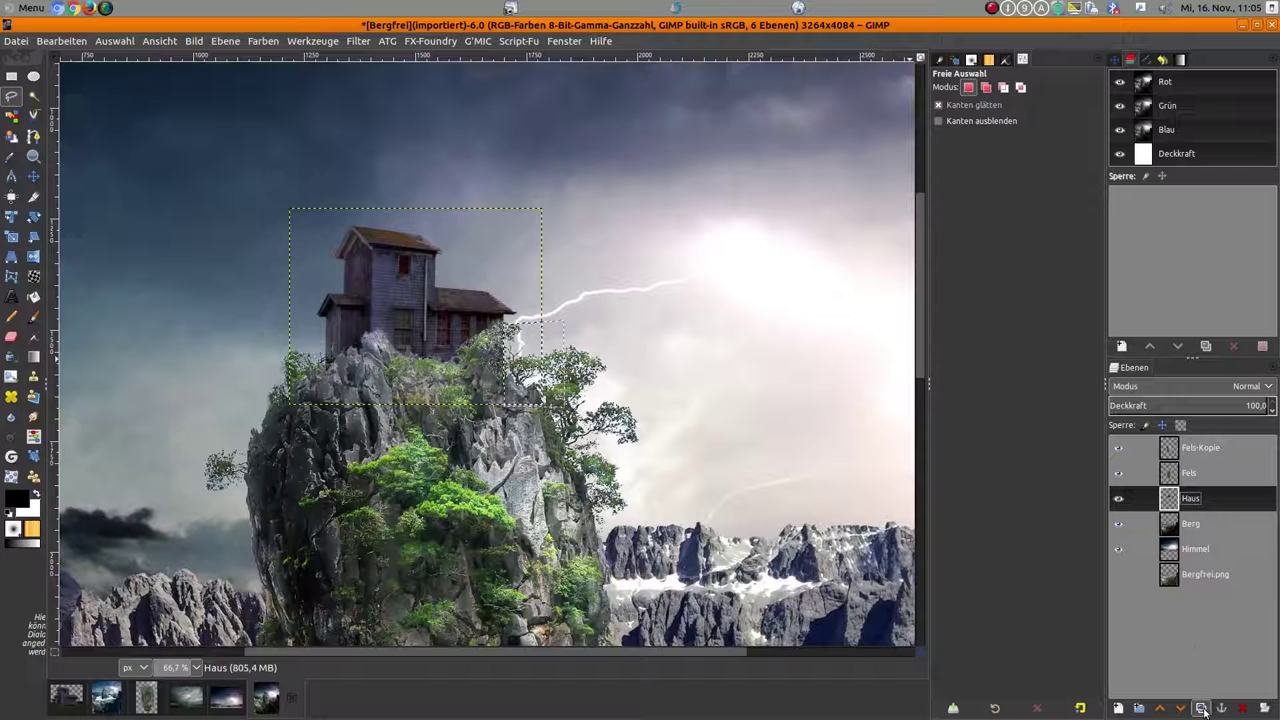
pyautogui.click(1204, 710)
pyautogui.rightClick(1203, 500)
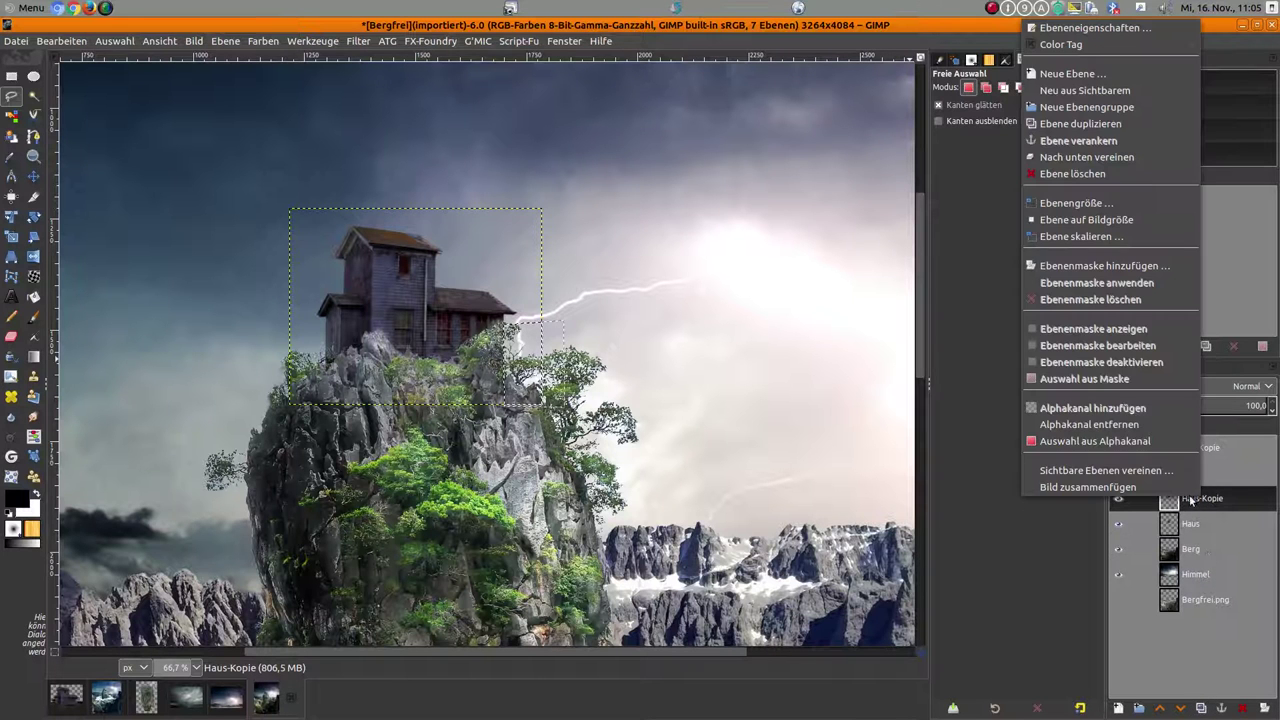
pyautogui.click(1095, 441)
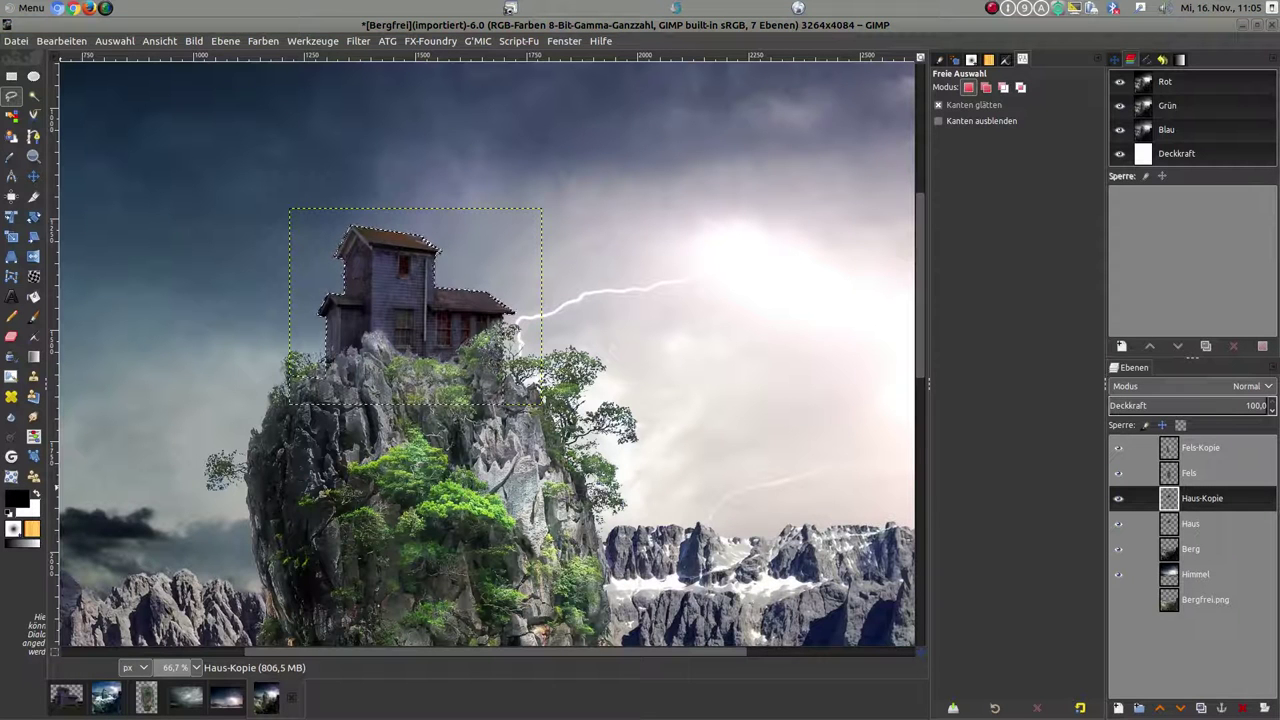
# Step: Pick a pale grey from the sky near the house as the foreground colour
pyautogui.keyDown('ctrl'); pyautogui.click(430, 245); pyautogui.keyUp('ctrl')
pyautogui.keyDown('ctrl'); pyautogui.click(500, 300); pyautogui.keyUp('ctrl')
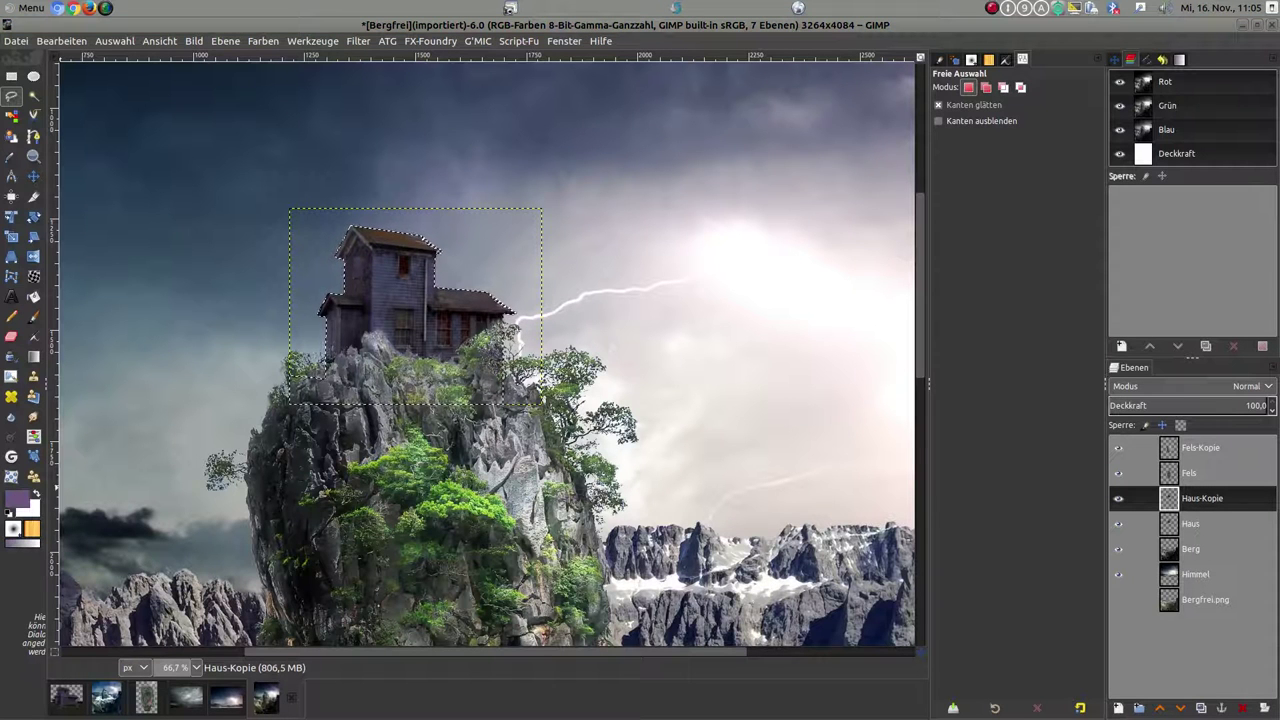
pyautogui.keyDown('ctrl'); pyautogui.click(490, 300); pyautogui.keyUp('ctrl')
pyautogui.keyDown('ctrl'); pyautogui.click(427, 244); pyautogui.keyUp('ctrl')
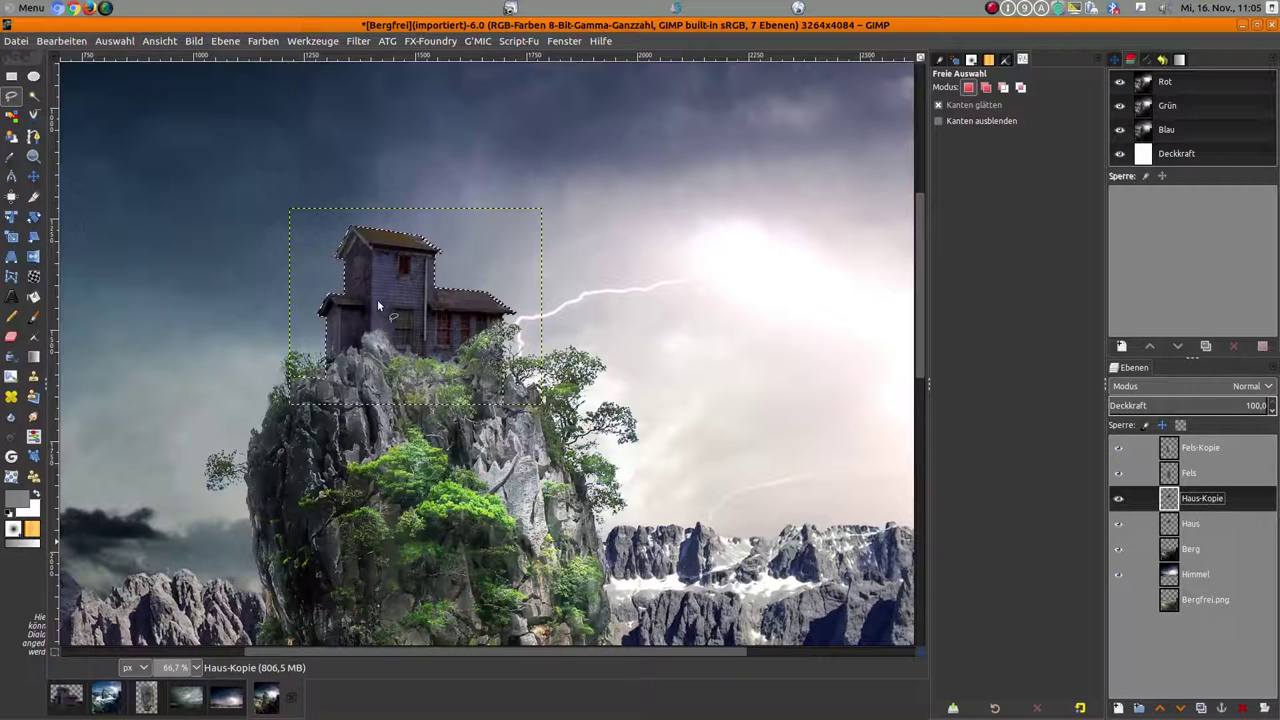
# Step: Fill the Haus-Kopie selection with pale grey, set it to Überlagern mode, and reset colours to black and white
pyautogui.press('Delete')
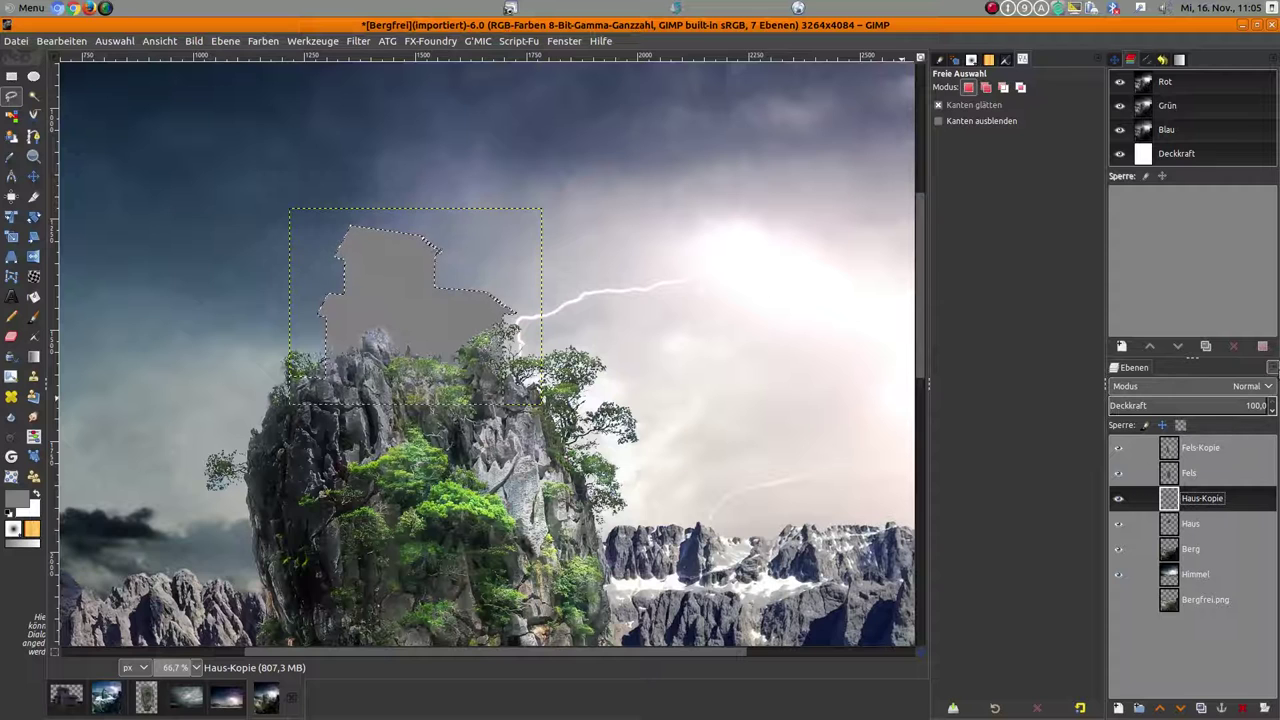
pyautogui.click(1242, 386)
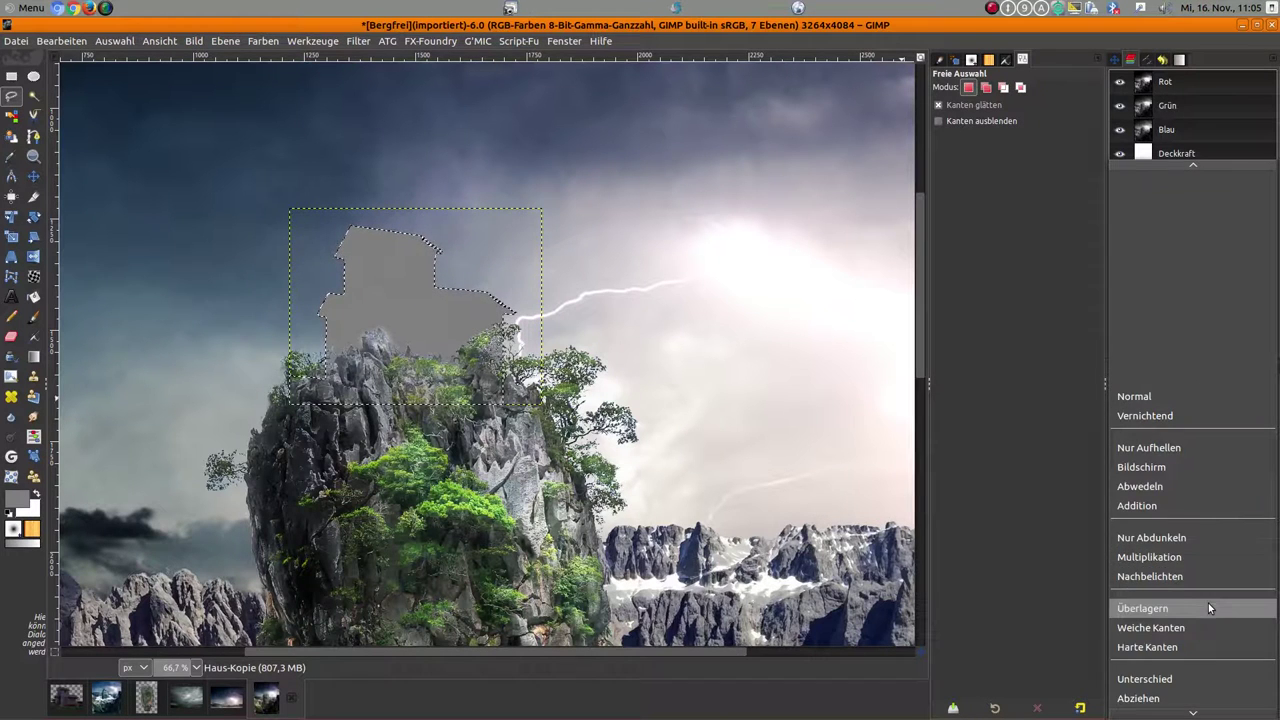
pyautogui.click(1208, 608)
pyautogui.keyDown('ctrl'); pyautogui.scroll(1, 380, 260); pyautogui.keyUp('ctrl')
pyautogui.keyDown('ctrl'); pyautogui.scroll(2, 369, 235); pyautogui.keyUp('ctrl')
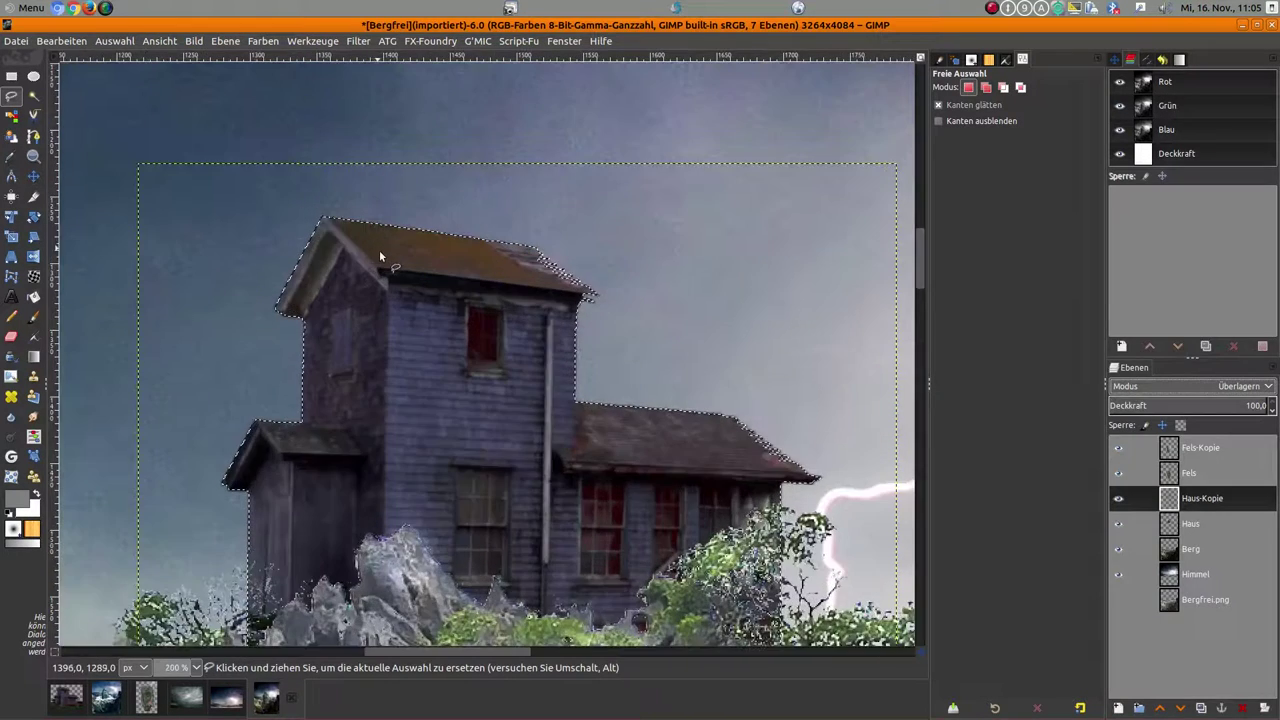
pyautogui.click(12, 519)
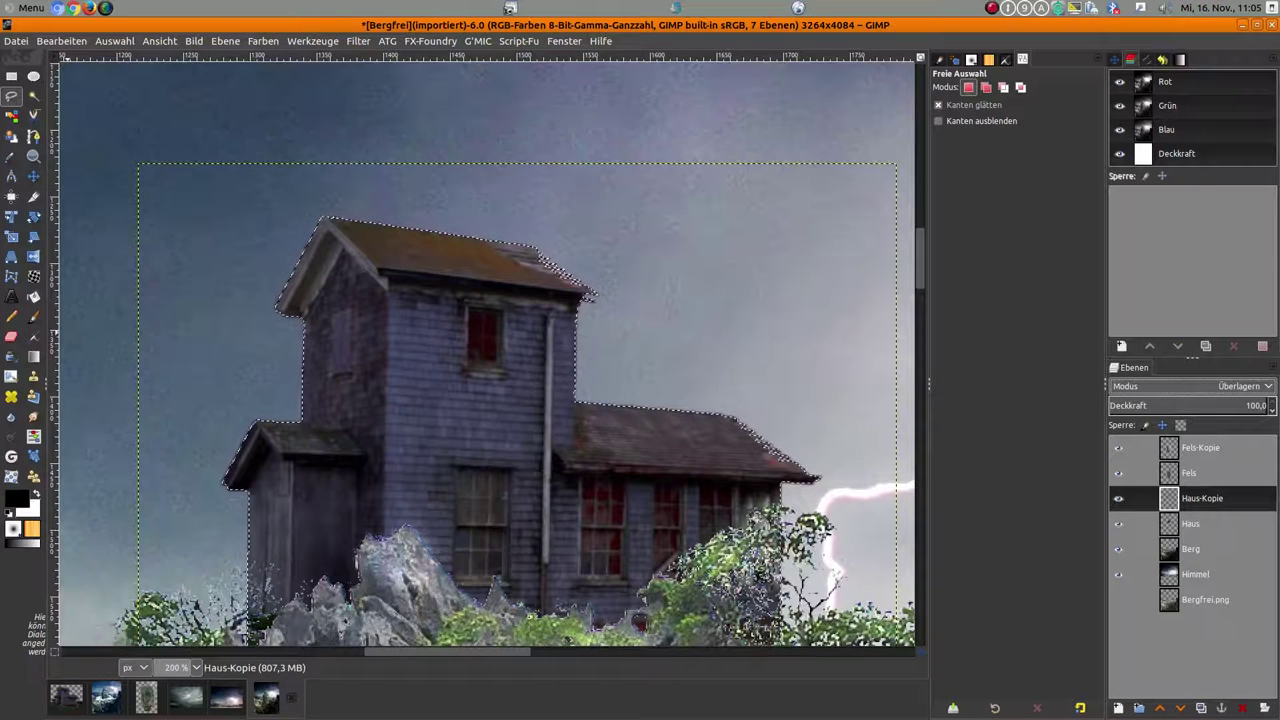
pyautogui.click(33, 316)
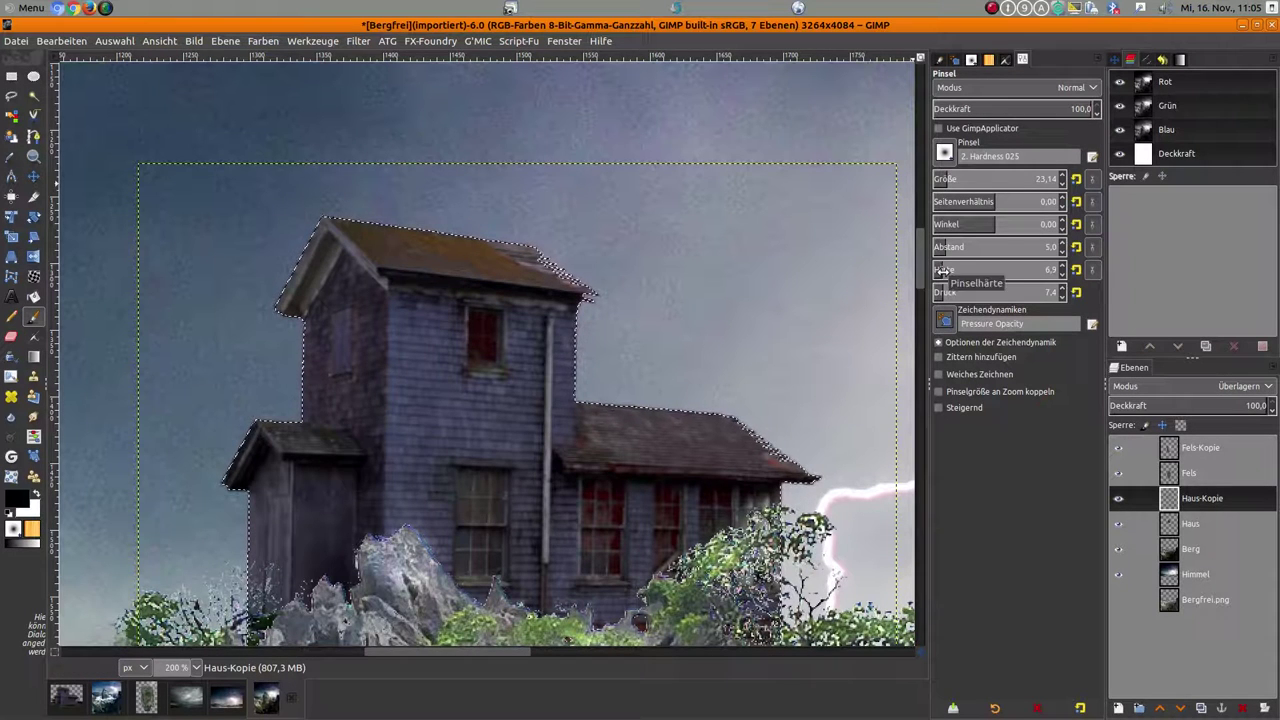
# Step: Paint dark shading over the tower and lower wing wall with a 124.63 brush
pyautogui.click(968, 179)
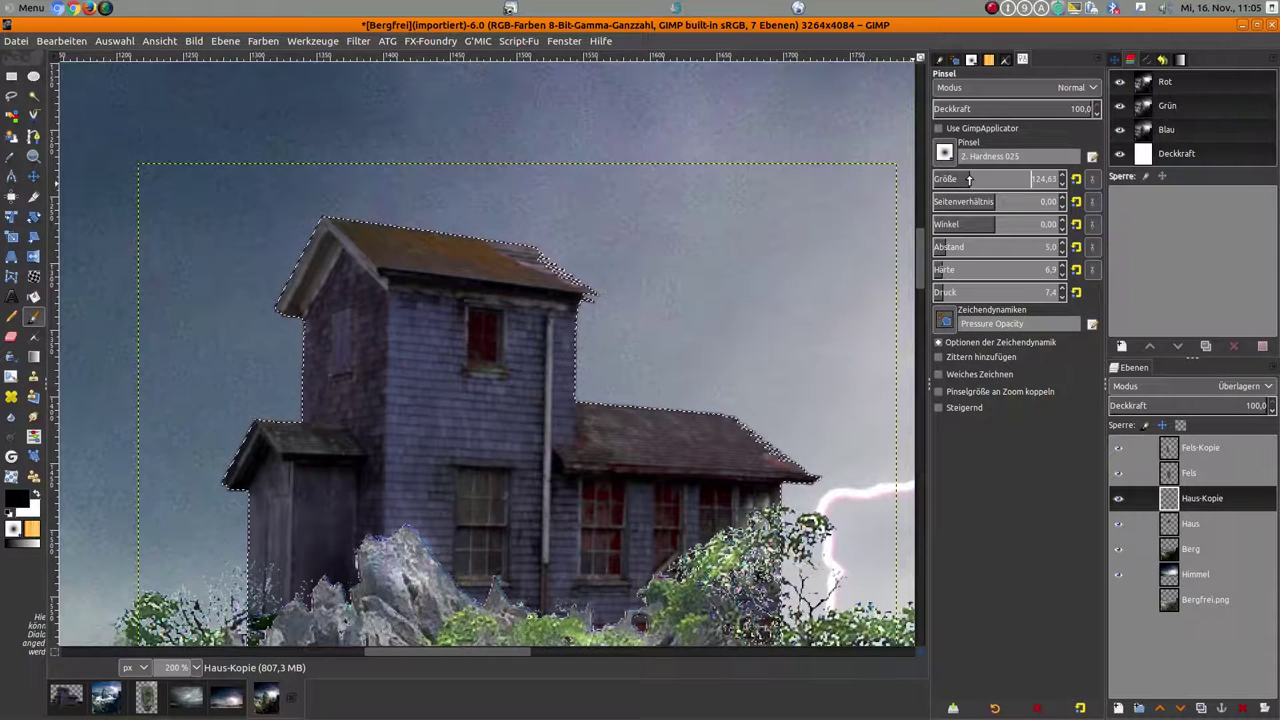
pyautogui.click(327, 280)
pyautogui.moveTo(335, 374); pyautogui.dragTo(274, 555)
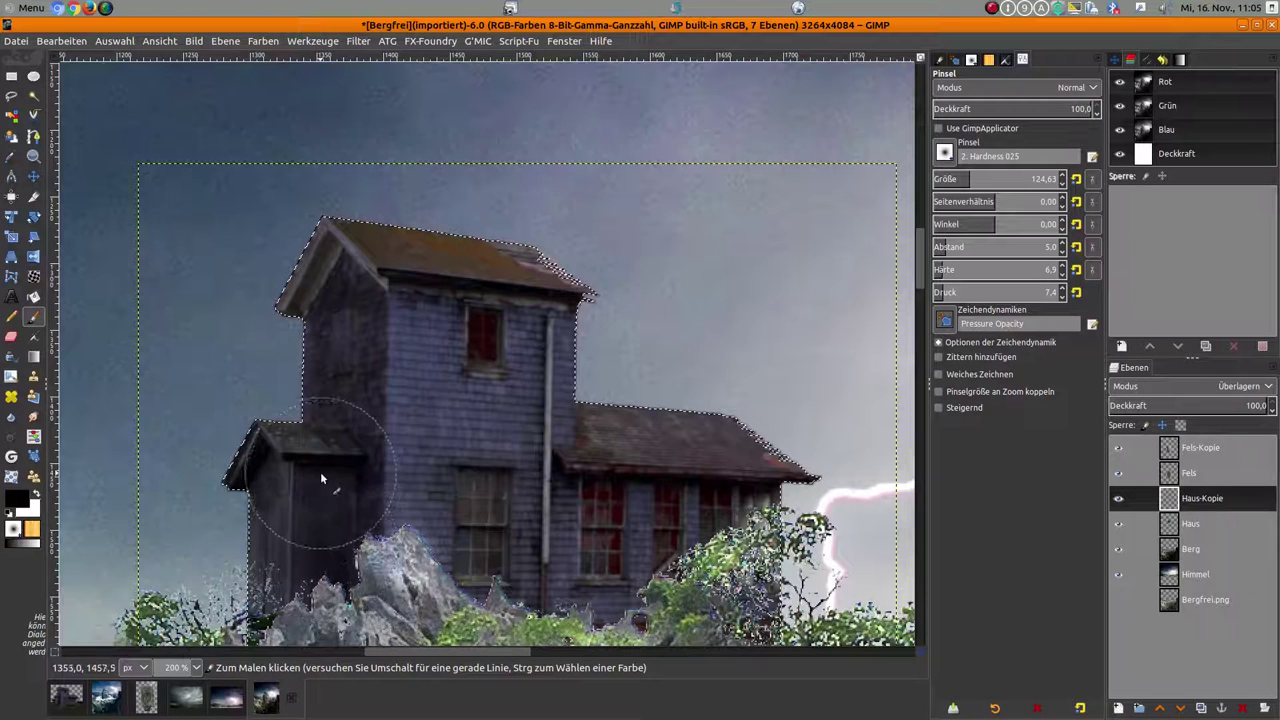
pyautogui.moveTo(357, 383)
pyautogui.mouseDown()
pyautogui.moveTo(279, 578)
pyautogui.moveTo(329, 316)
pyautogui.mouseUp()
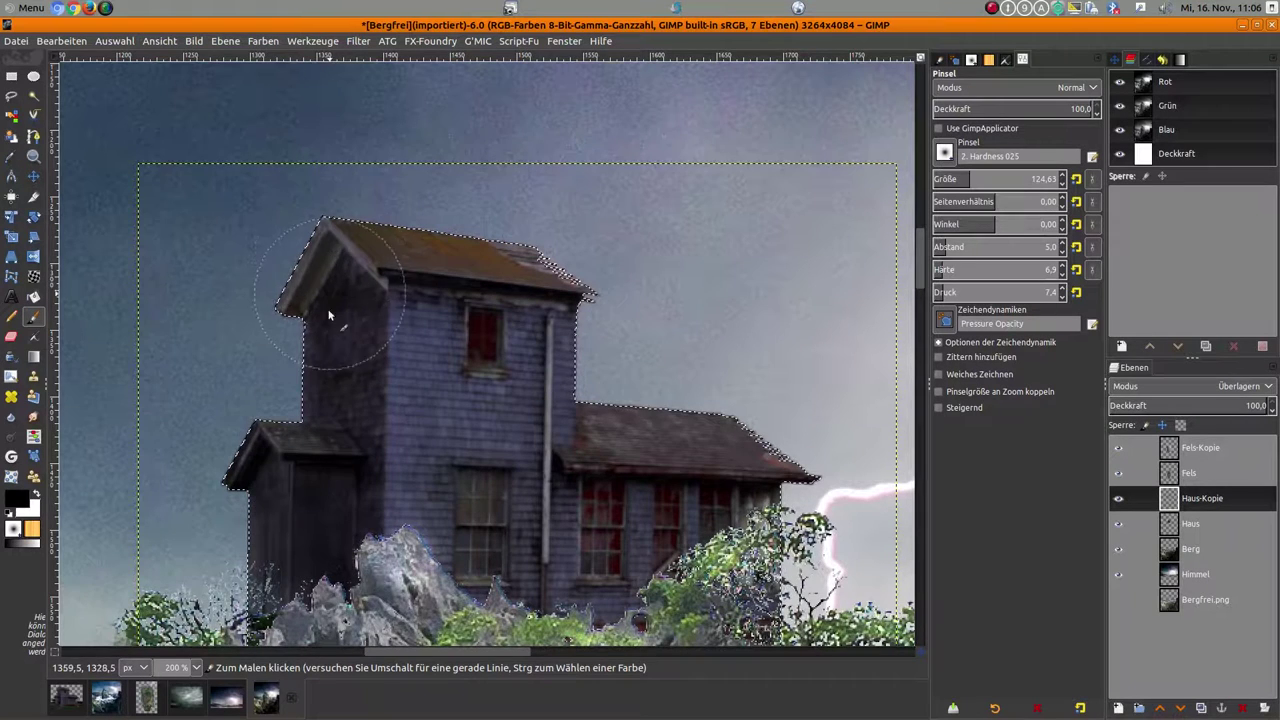
pyautogui.keyDown('ctrl'); pyautogui.scroll(-2, 329, 316); pyautogui.keyUp('ctrl')
pyautogui.keyDown('ctrl'); pyautogui.scroll(-2, 329, 316); pyautogui.keyUp('ctrl')
pyautogui.keyDown('ctrl'); pyautogui.scroll(4, 489, 431); pyautogui.keyUp('ctrl')
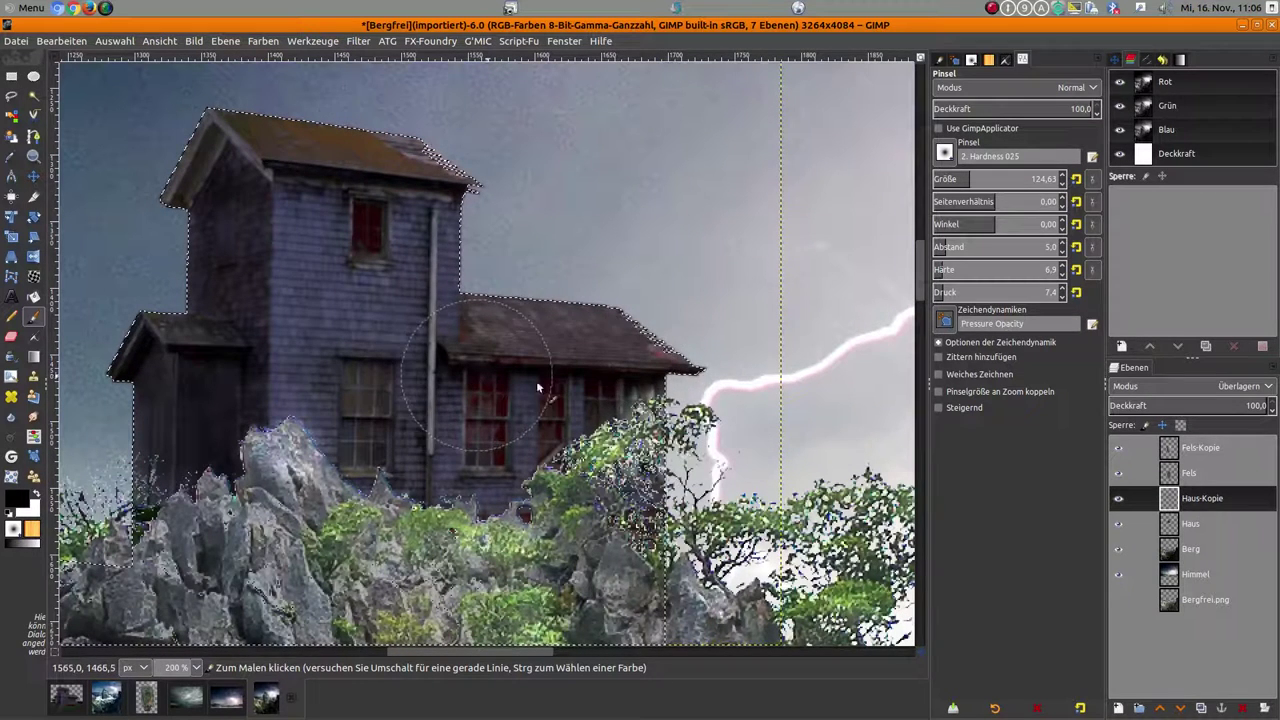
# Step: Shrink the brush to about 5.7 for fine shading detail
pyautogui.click(973, 178)
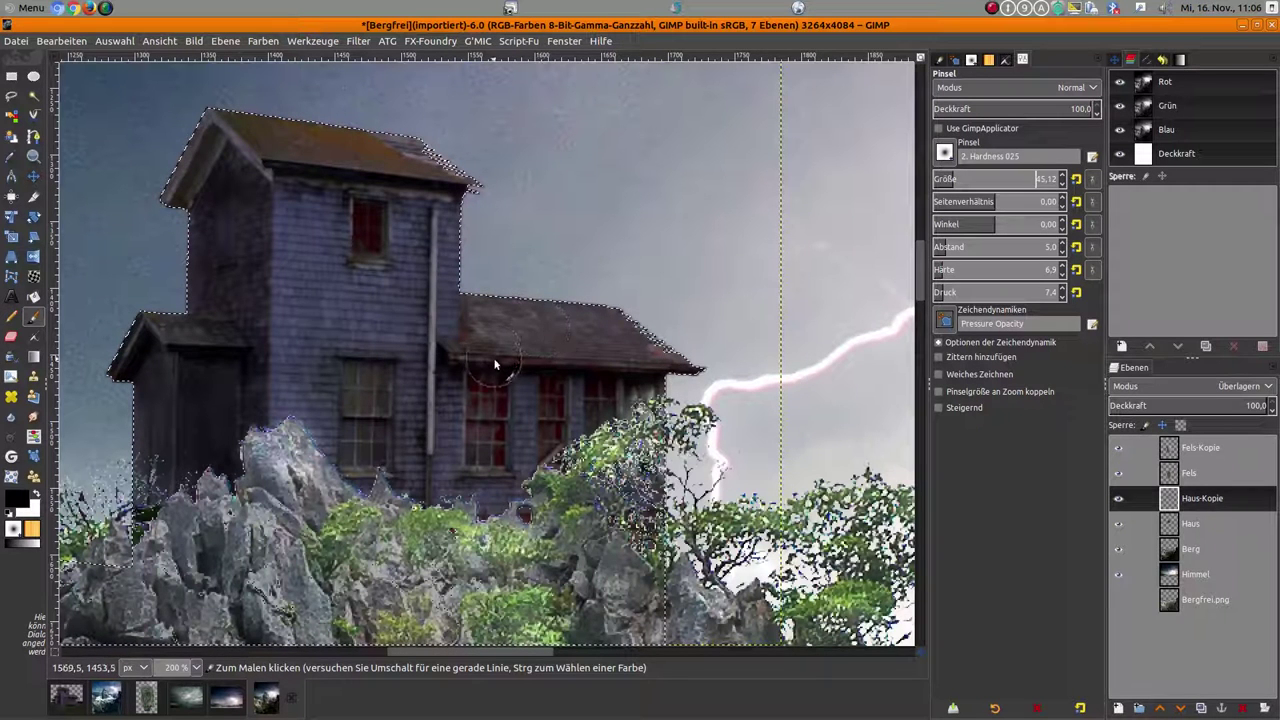
pyautogui.press('[')
pyautogui.press('[')
pyautogui.press('[')
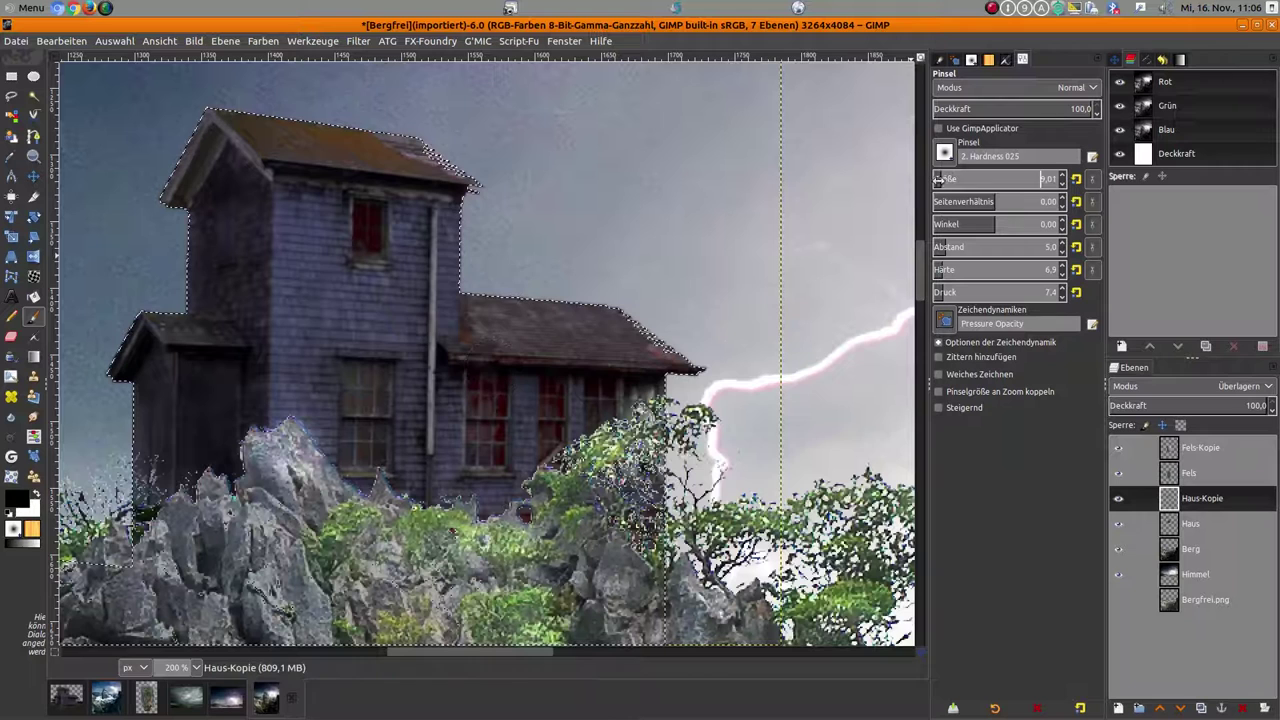
pyautogui.press(']')
pyautogui.press(']')
pyautogui.press(']')
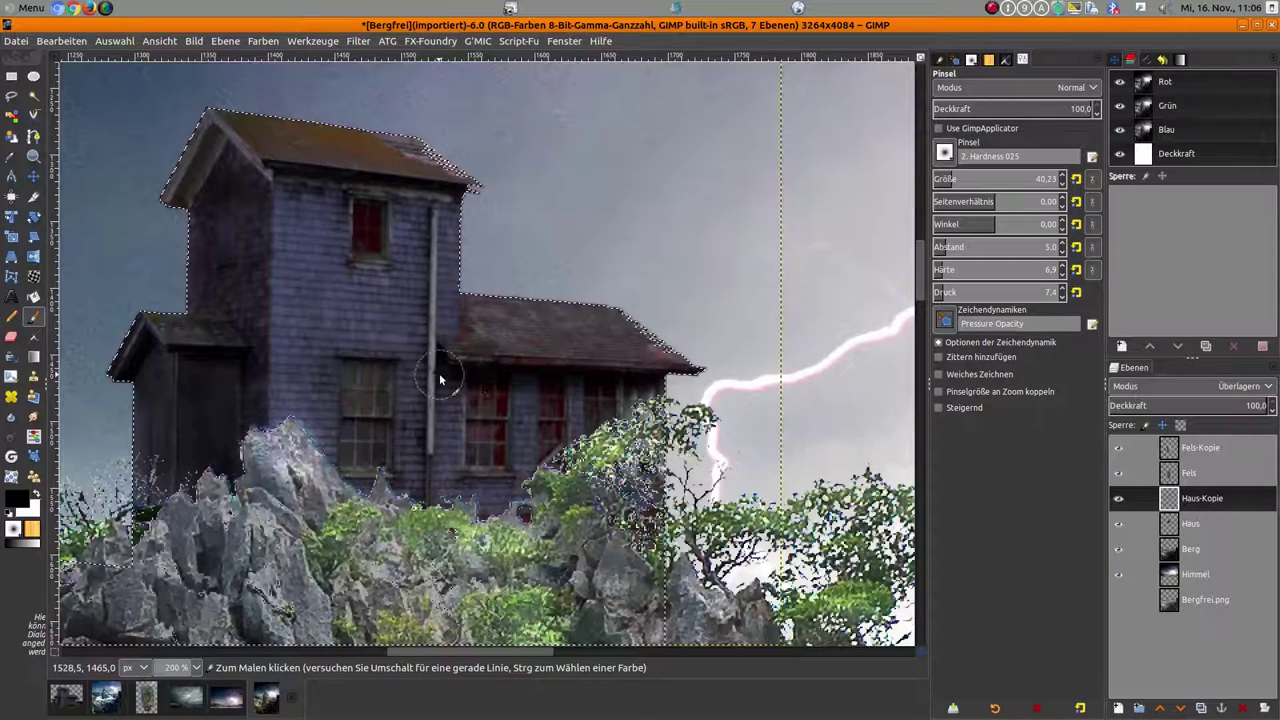
pyautogui.press('[')
pyautogui.press('[')
pyautogui.press('[')
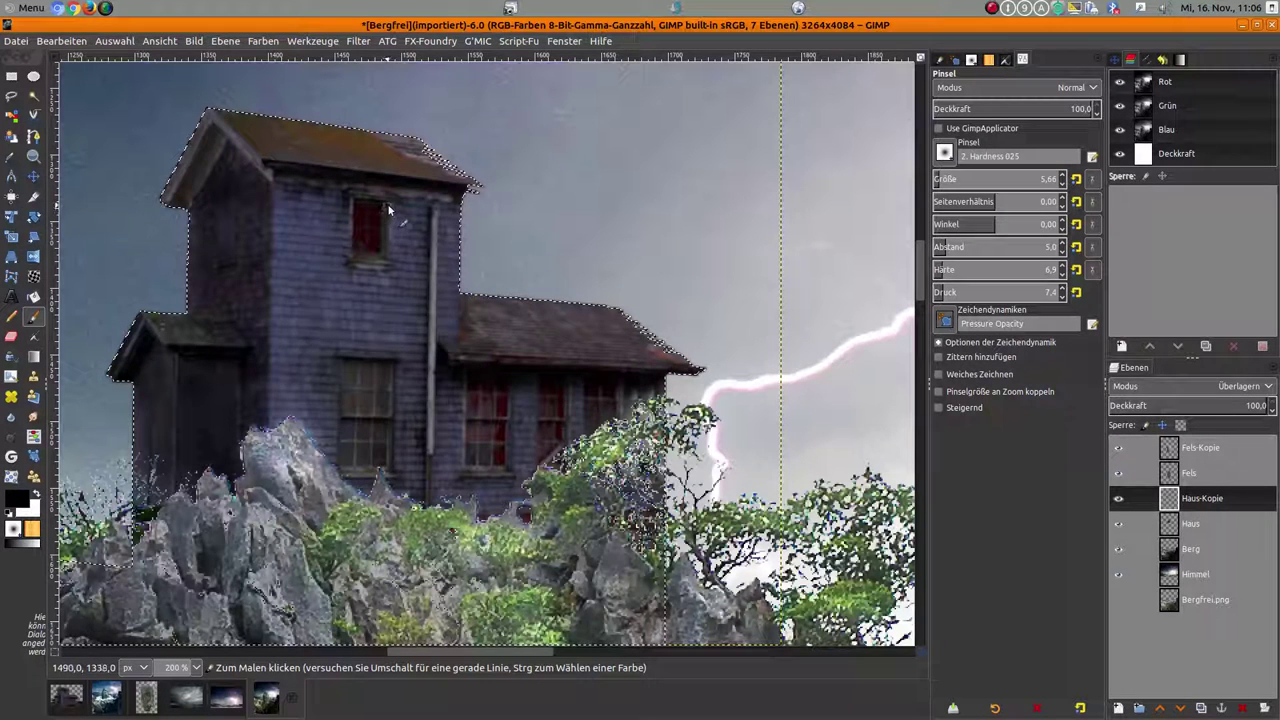
# Step: Set the brush size to about 92 with white as the painting colour
pyautogui.scroll(-1, 396, 272)
pyautogui.scroll(-1, 360, 310)
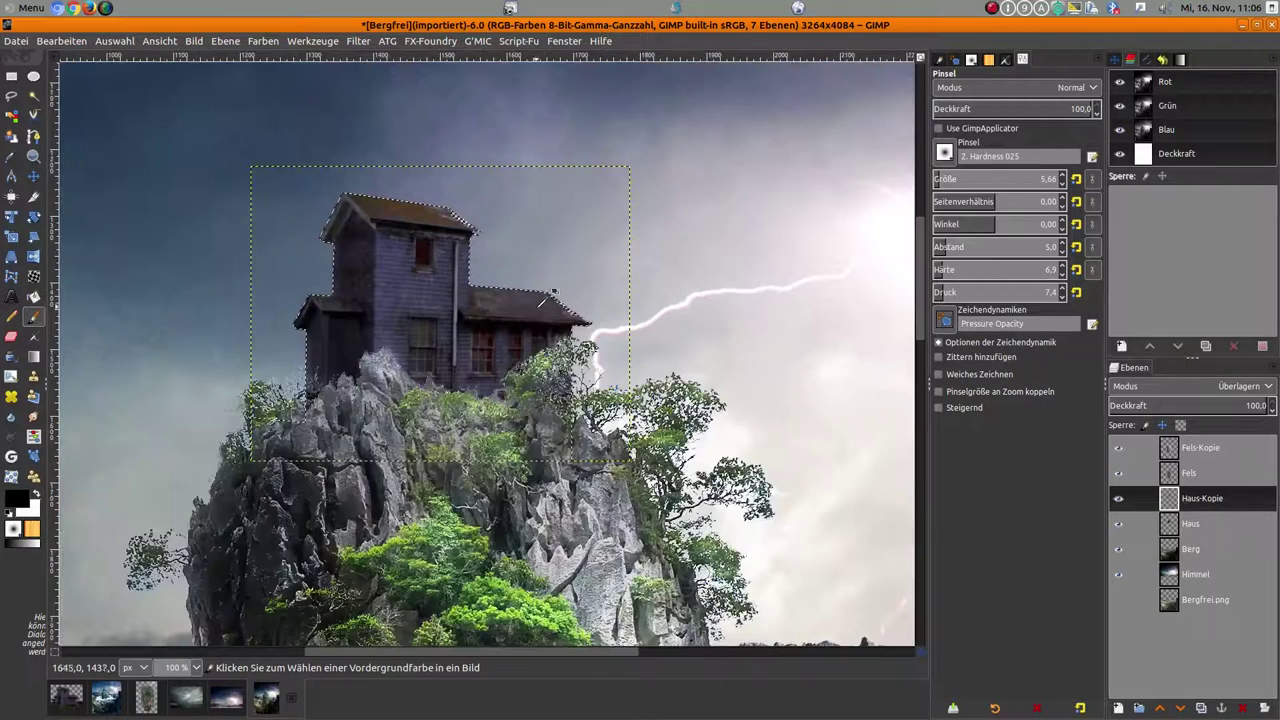
pyautogui.scroll(1, 330, 340)
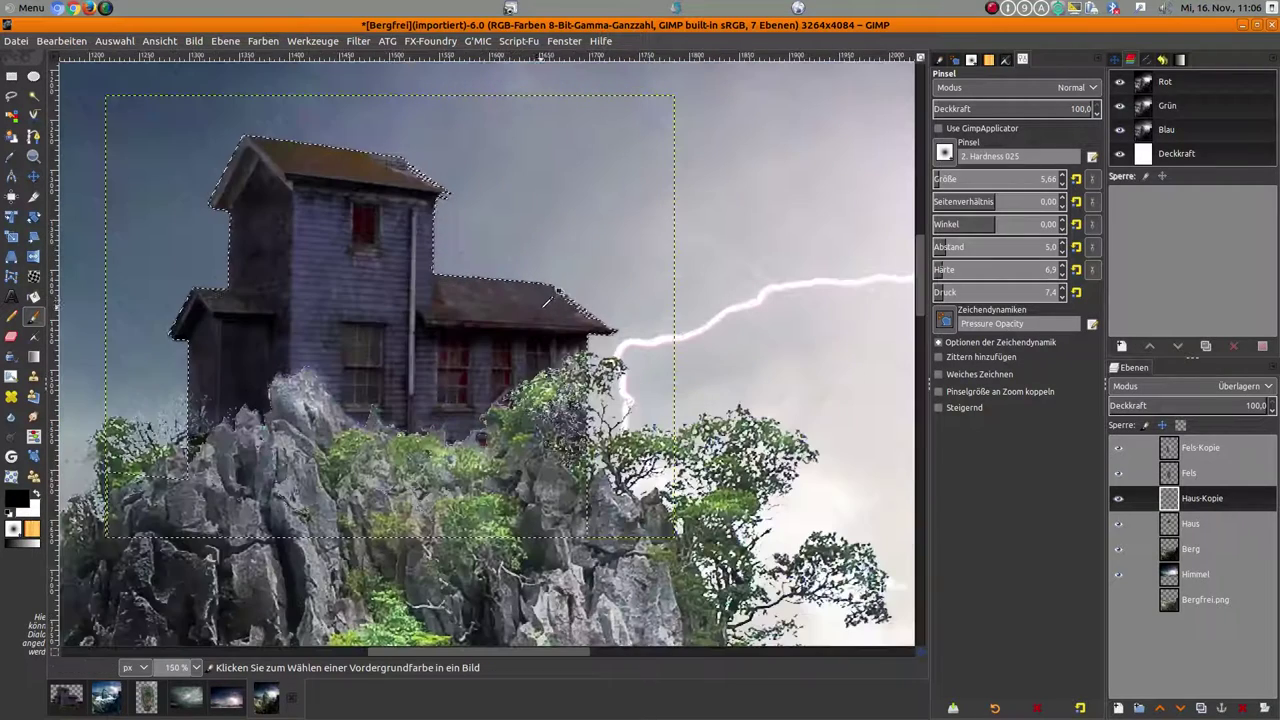
pyautogui.click(36, 494)
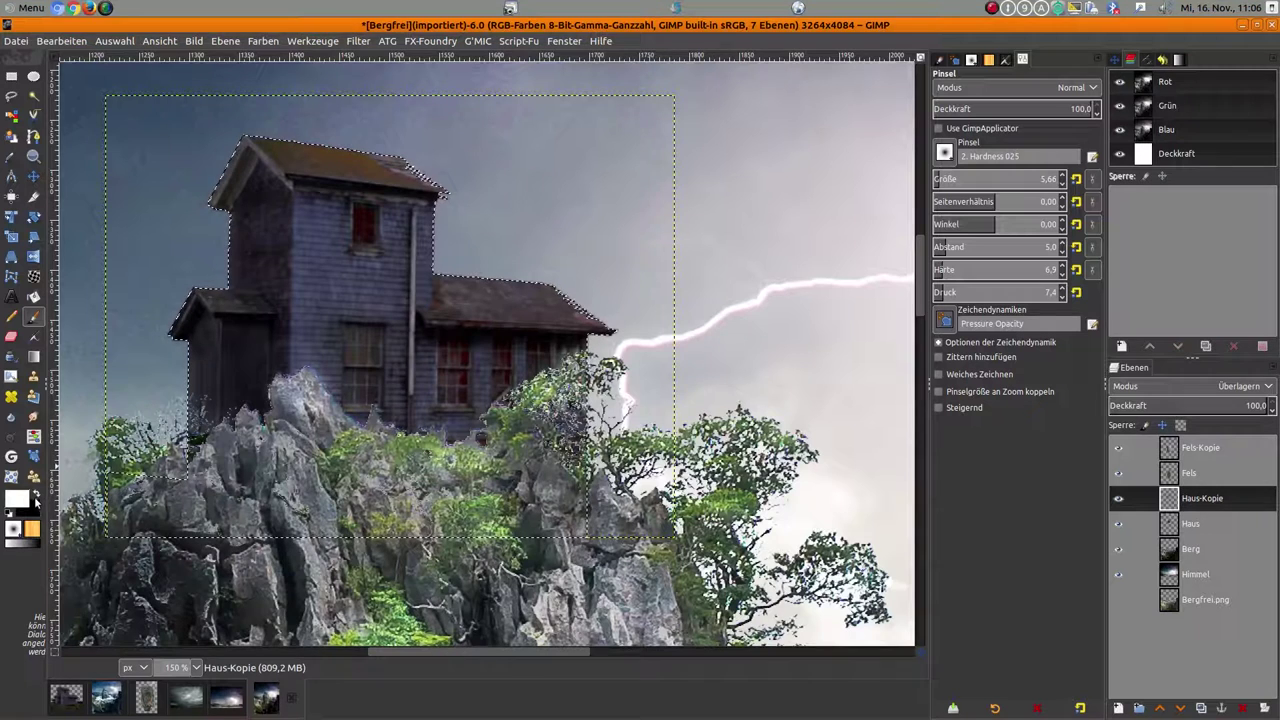
pyautogui.click(948, 176)
pyautogui.press('x')
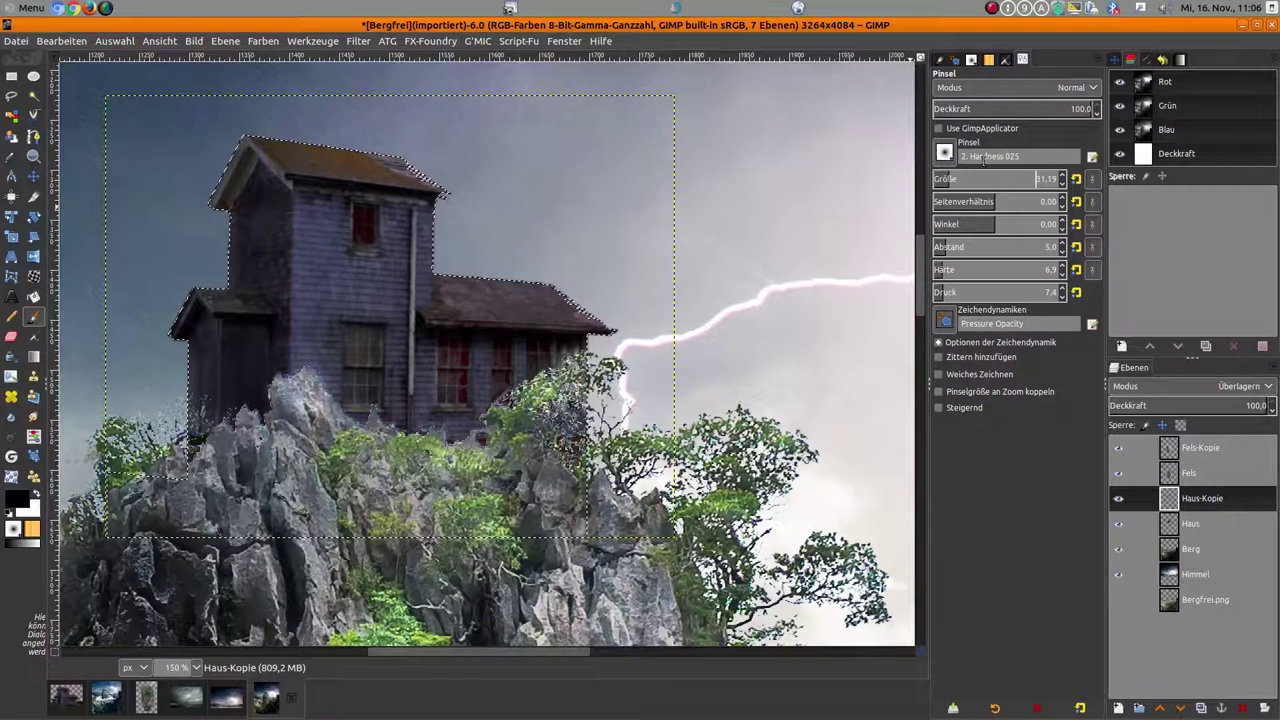
pyautogui.press(']')
pyautogui.press(']')
pyautogui.press(']')
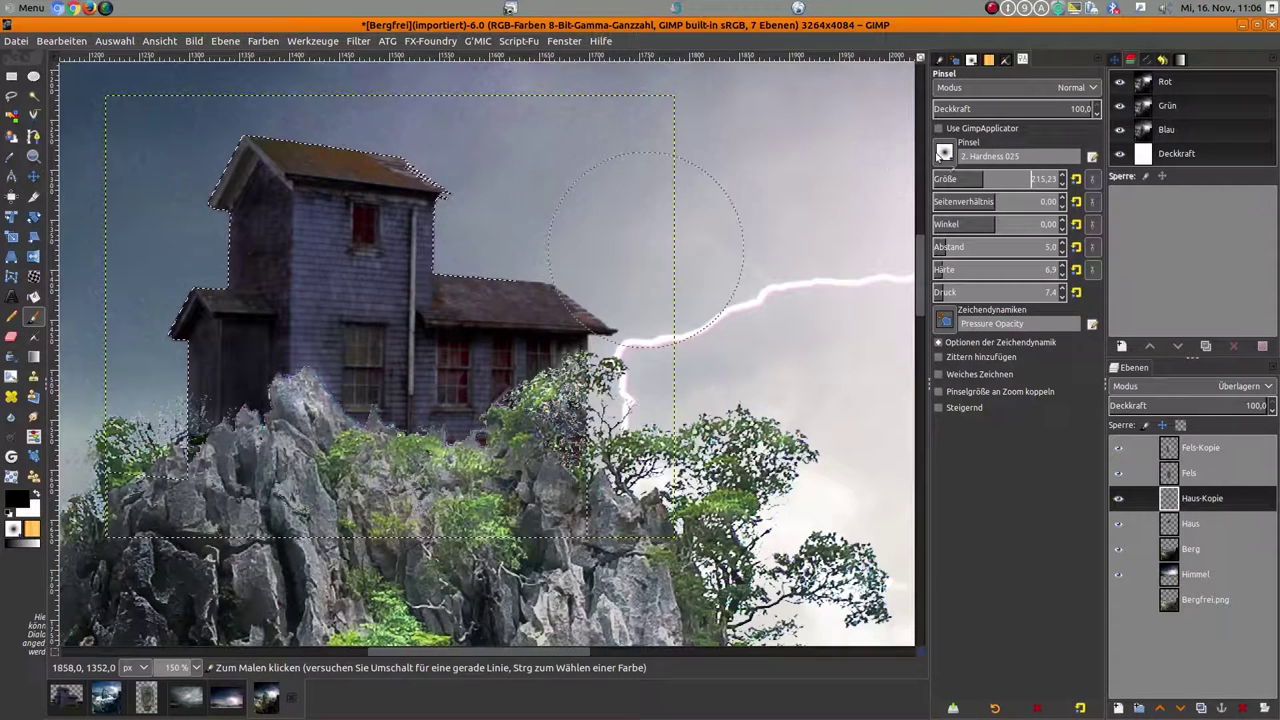
pyautogui.press('[')
pyautogui.press('[')
pyautogui.press('[')
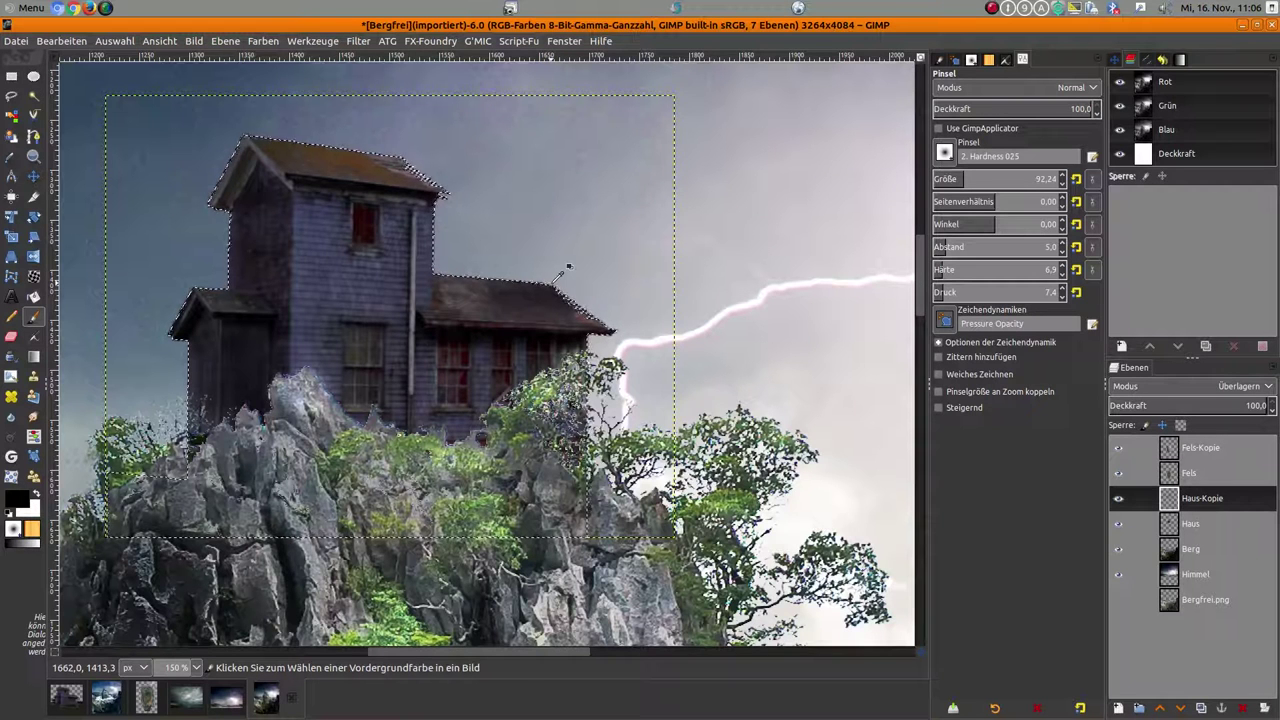
pyautogui.click(41, 496)
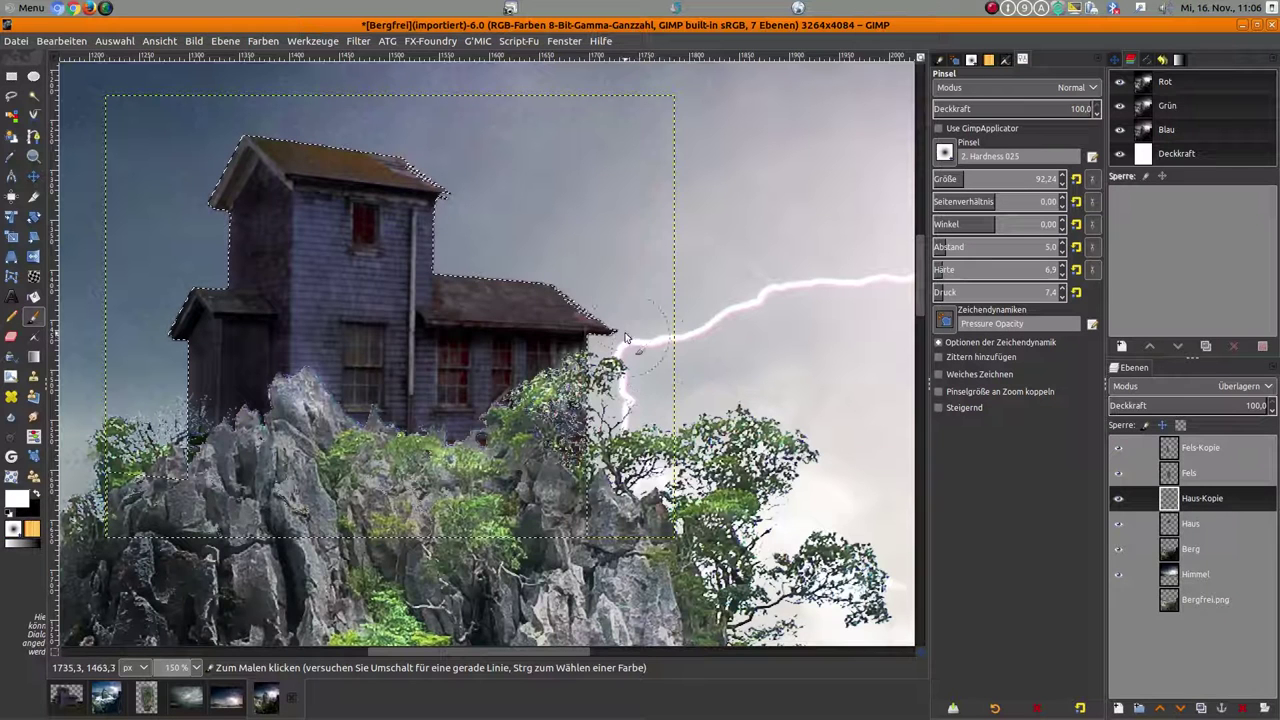
# Step: Lighten the roof and upper walls on the lightning side with white overlay strokes
pyautogui.moveTo(528, 316); pyautogui.dragTo(480, 288)
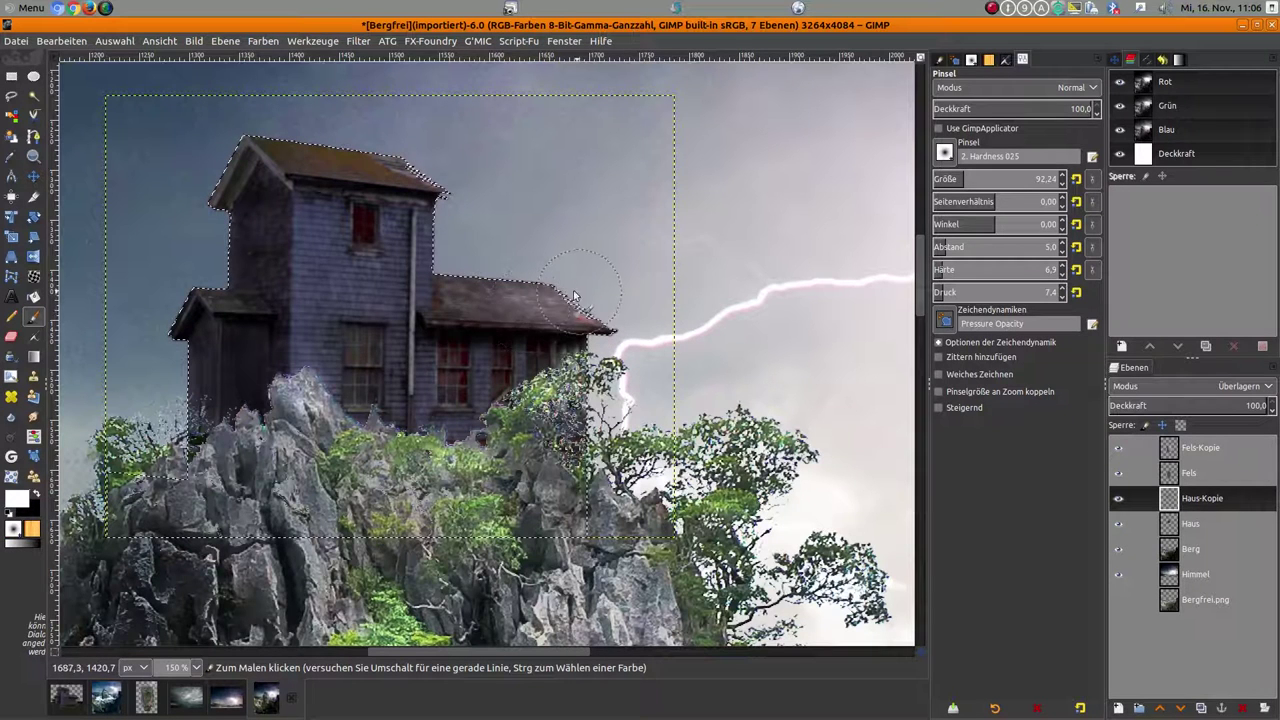
pyautogui.scroll(-2, 464, 297)
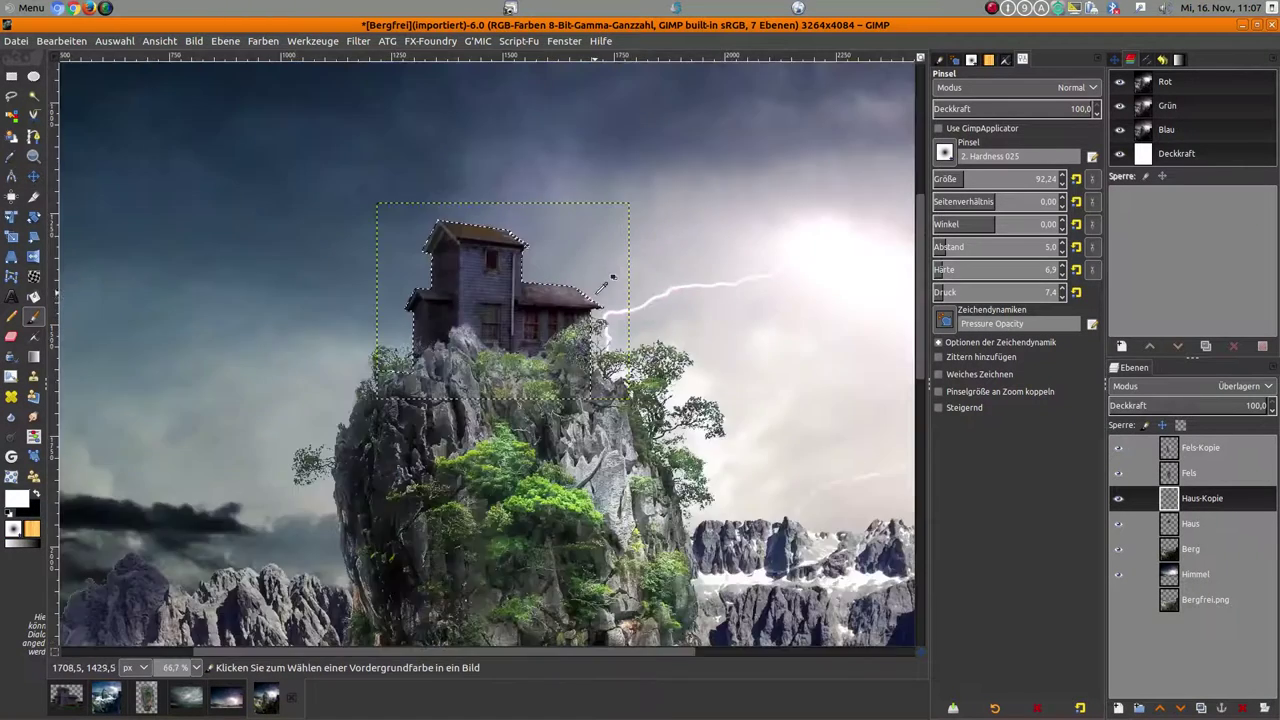
pyautogui.scroll(1, 497, 218)
pyautogui.moveTo(497, 218); pyautogui.dragTo(467, 208)
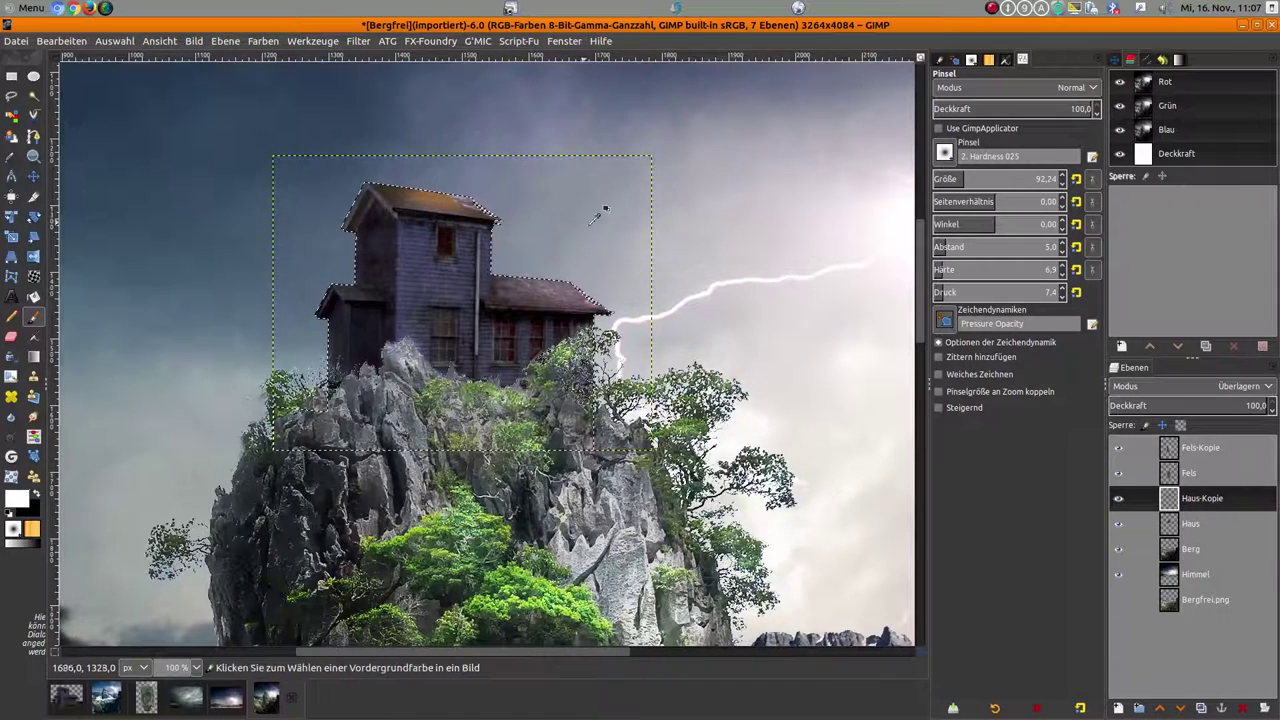
pyautogui.scroll(-1, 599, 235)
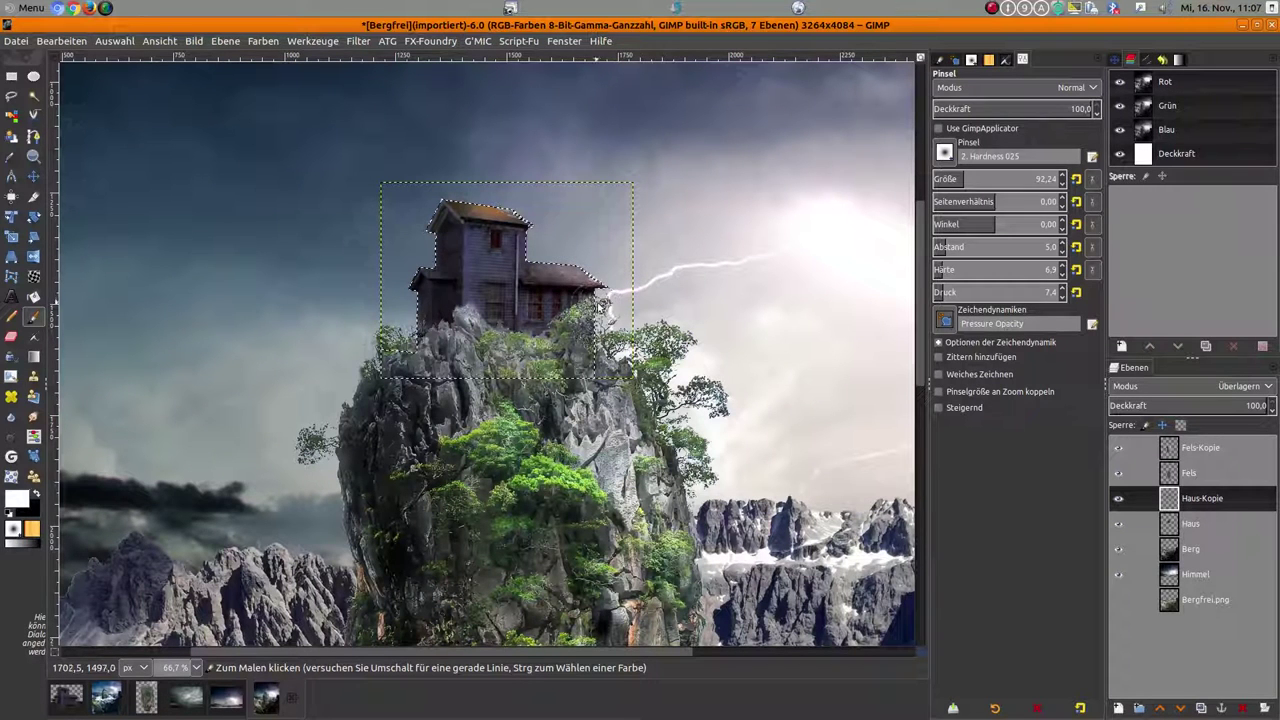
pyautogui.moveTo(530, 298); pyautogui.dragTo(601, 310)
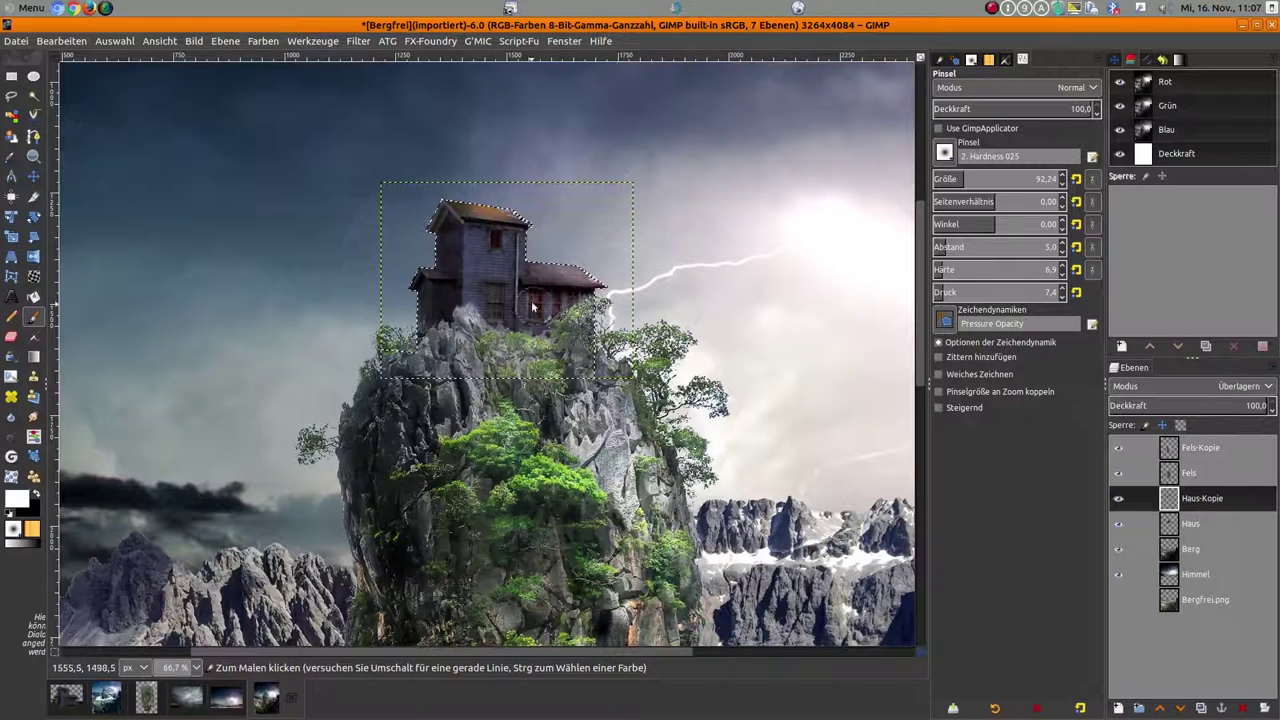
pyautogui.moveTo(536, 250)
pyautogui.mouseDown()
pyautogui.moveTo(460, 250)
pyautogui.moveTo(484, 272)
pyautogui.moveTo(533, 257)
pyautogui.mouseUp()
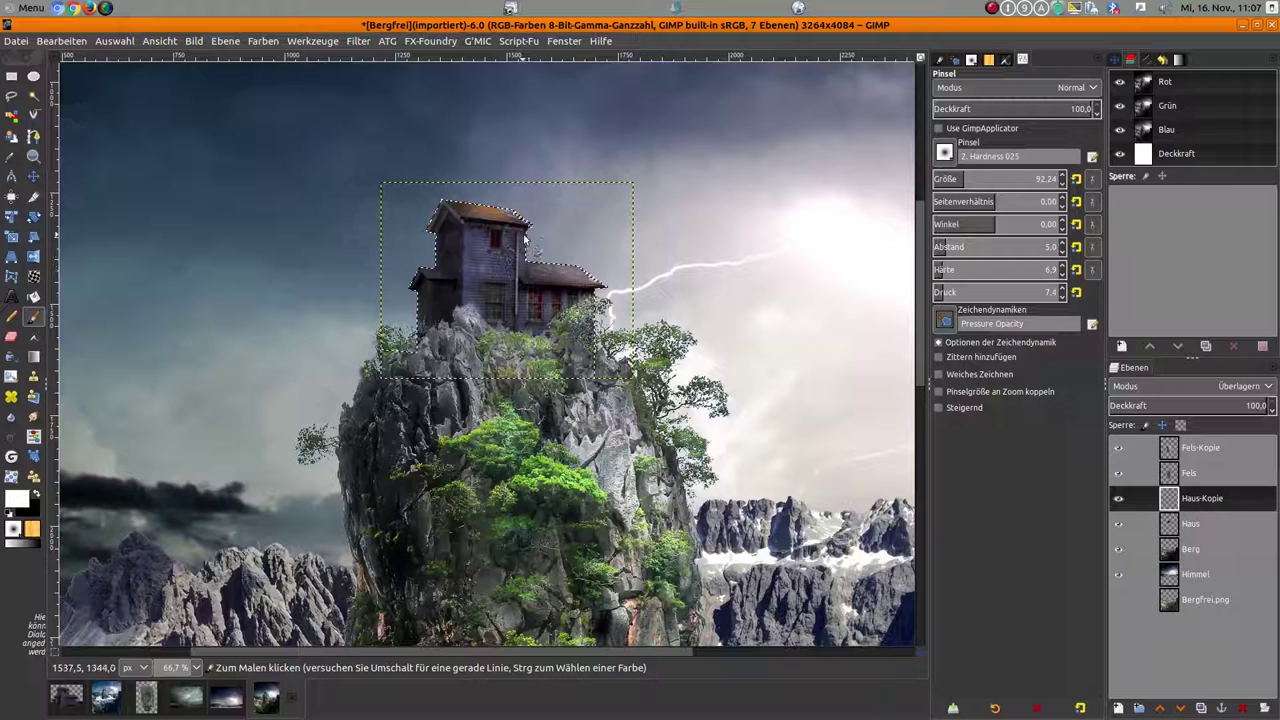
pyautogui.moveTo(524, 244); pyautogui.dragTo(486, 272)
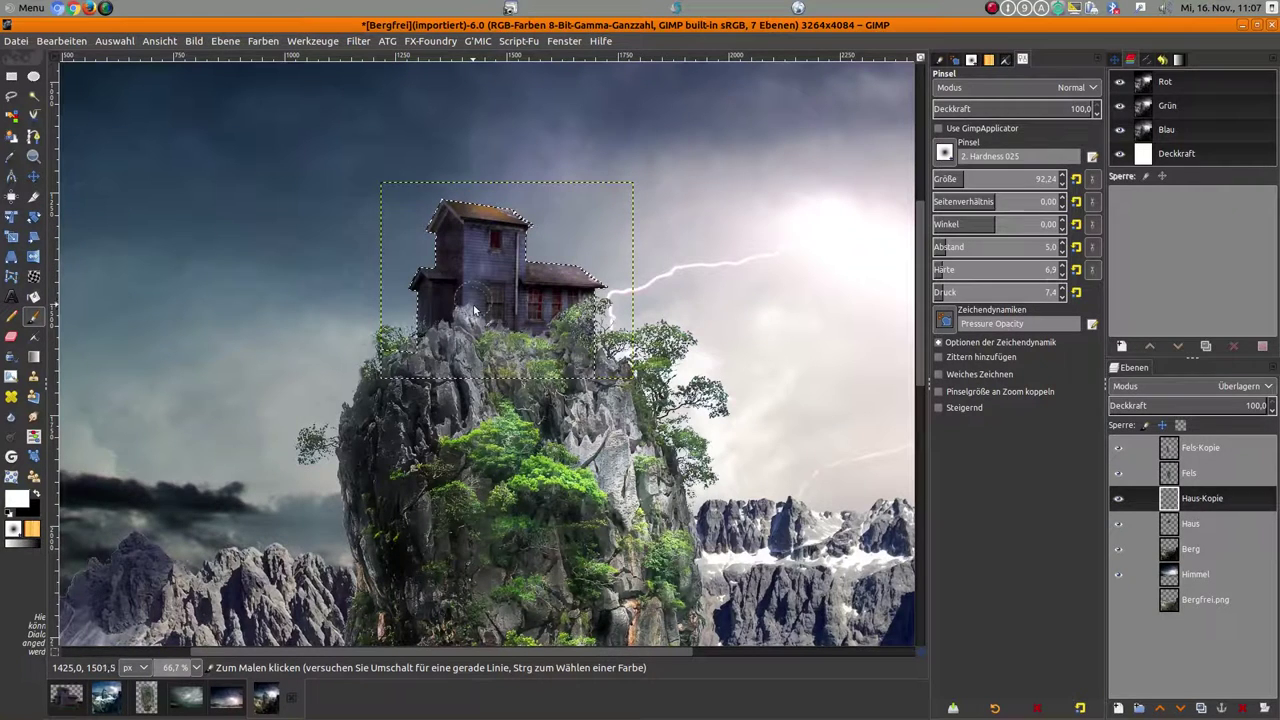
# Step: Toggle the Haus-Kopie layer's visibility to compare shaded and unshaded house
pyautogui.press('ctrl')
pyautogui.scroll(-2, 504, 312)
pyautogui.scroll(1, 620, 325)
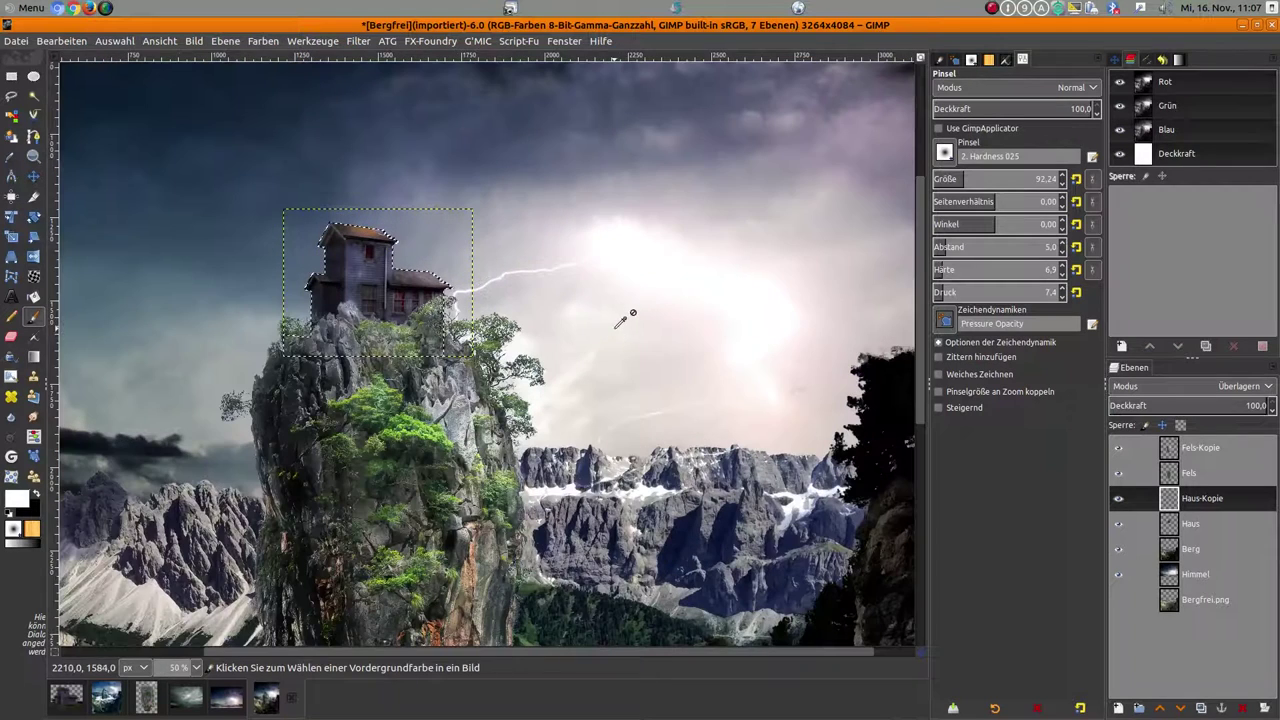
pyautogui.click(1118, 498)
pyautogui.click(1118, 498)
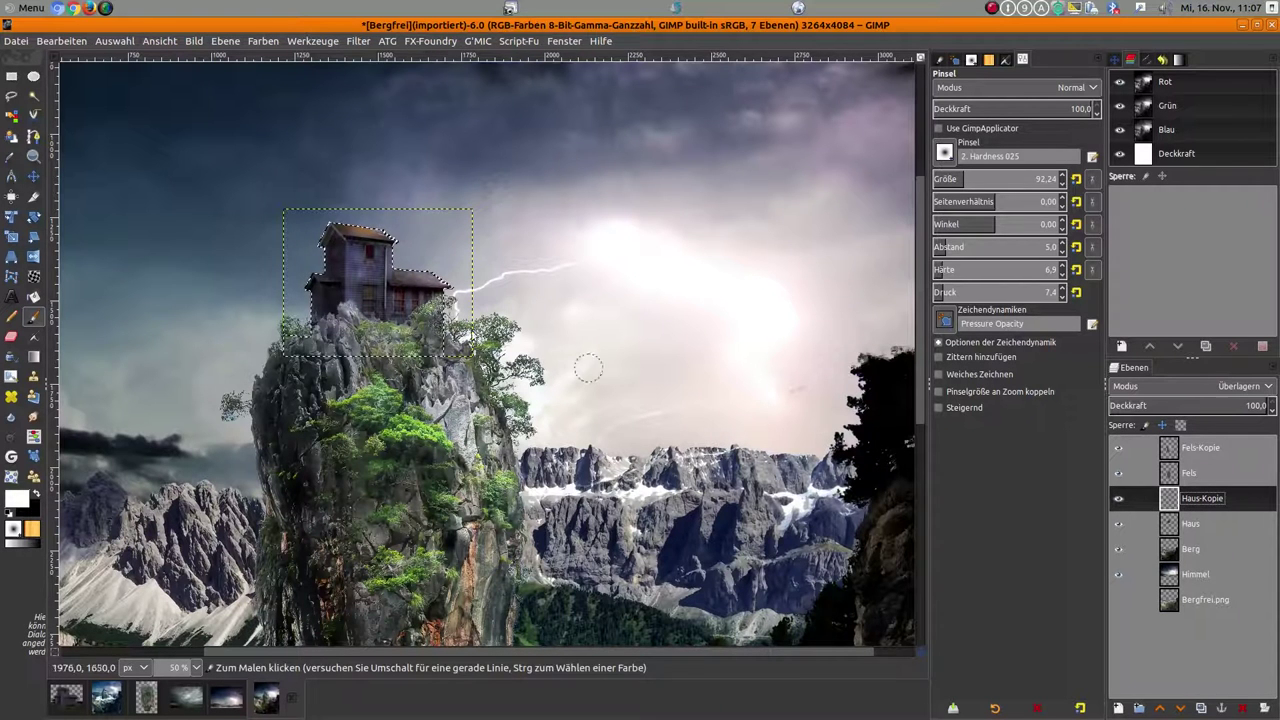
# Step: Merge Haus-Kopie down into Haus with Nach unten vereinen
pyautogui.rightClick(1206, 500)
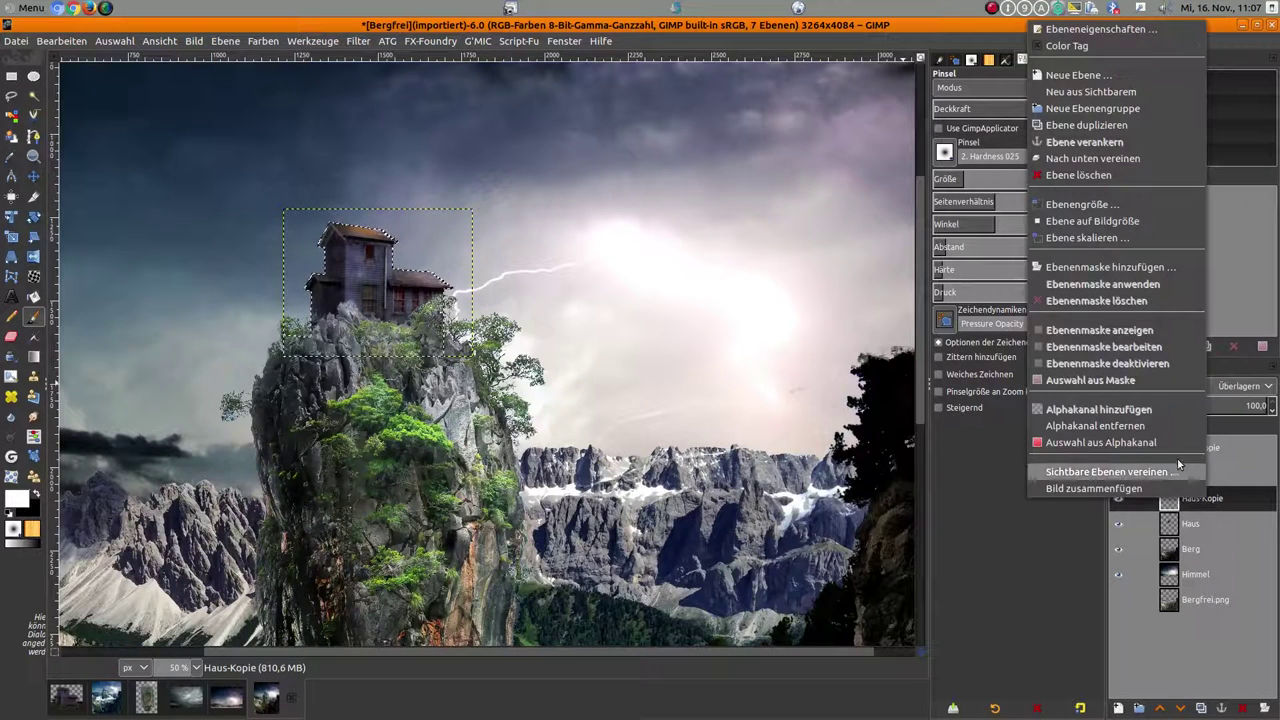
pyautogui.click(1111, 159)
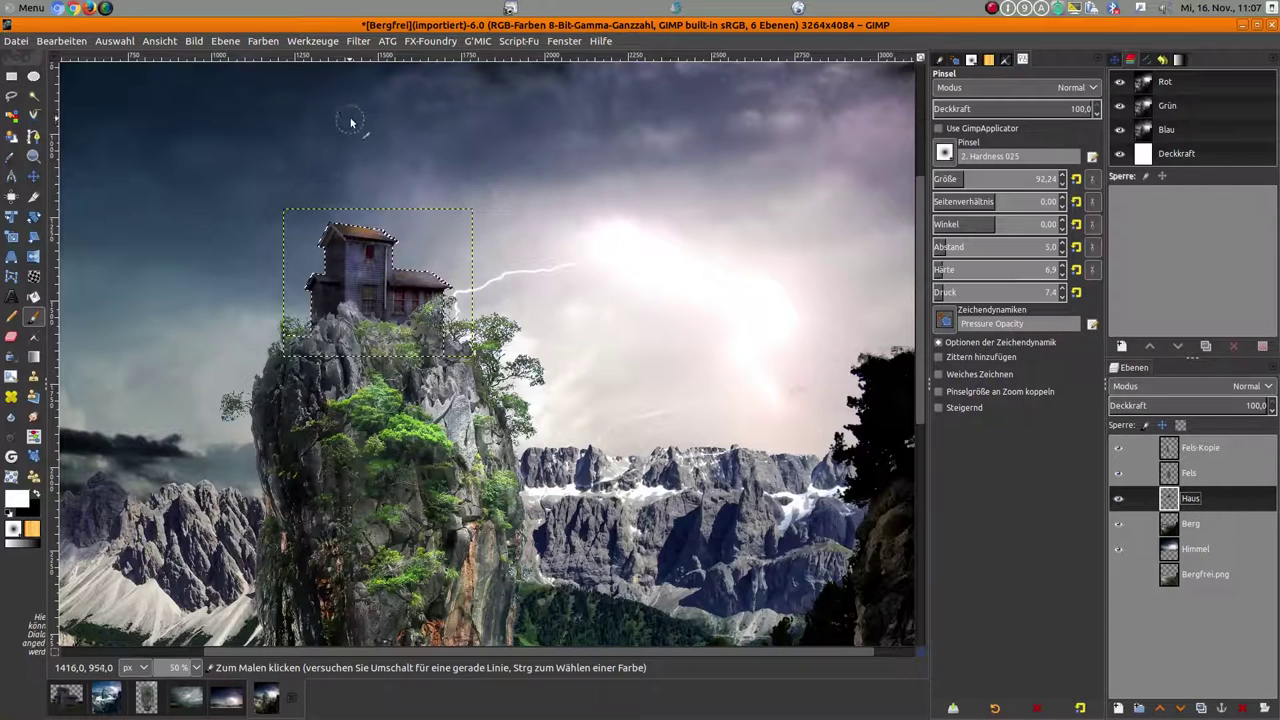
pyautogui.click(360, 42)
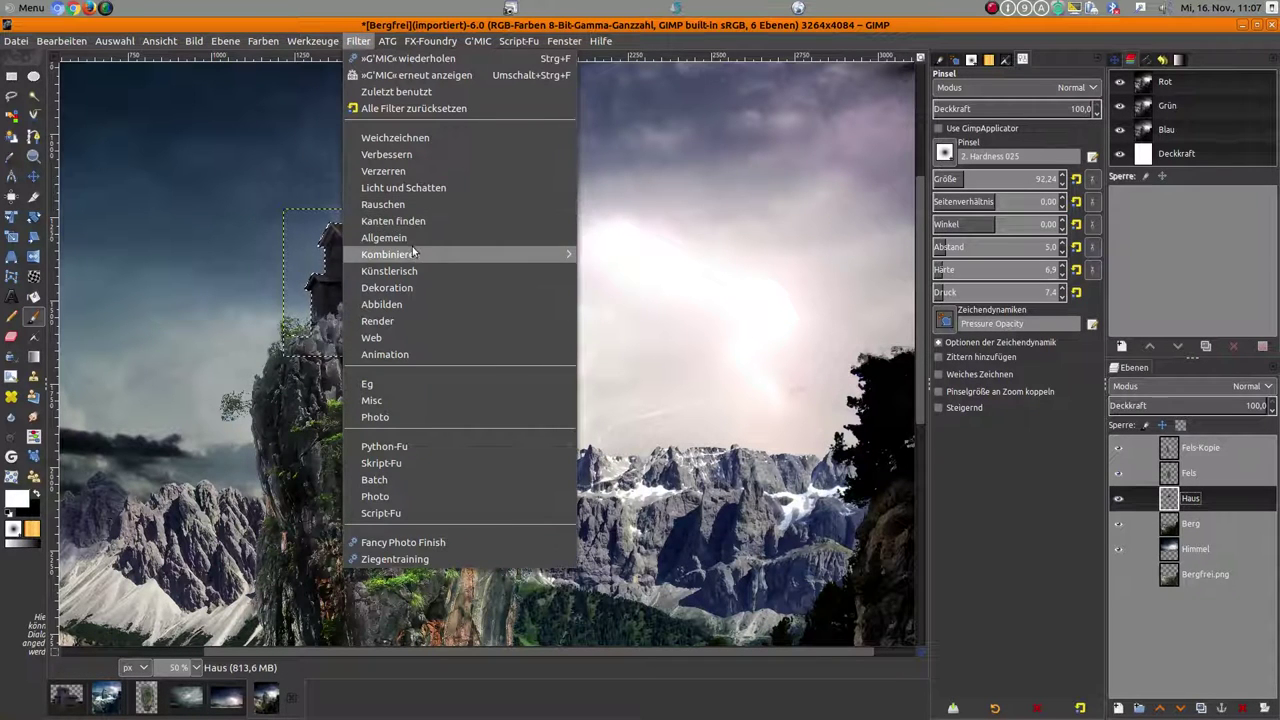
# Step: Apply Unscharf maskieren sharpening to the house layer and inspect the result
pyautogui.moveTo(387, 155)
pyautogui.click(664, 238)
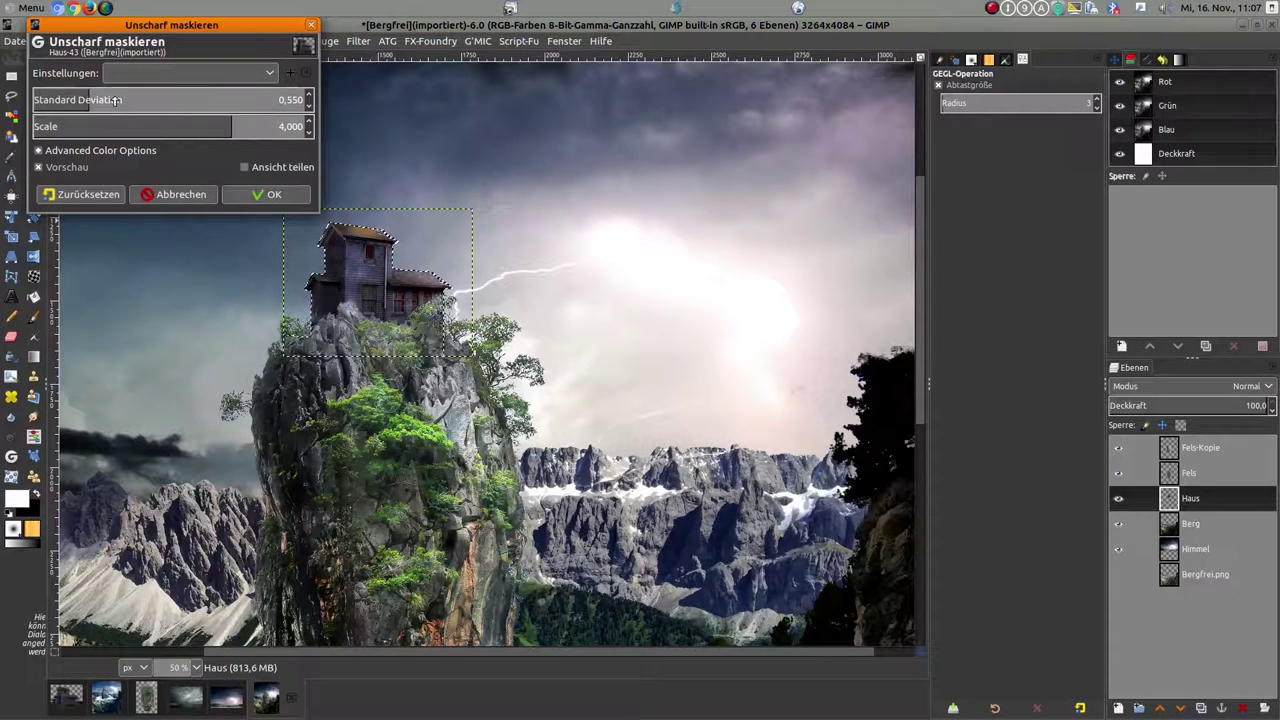
pyautogui.click(272, 194)
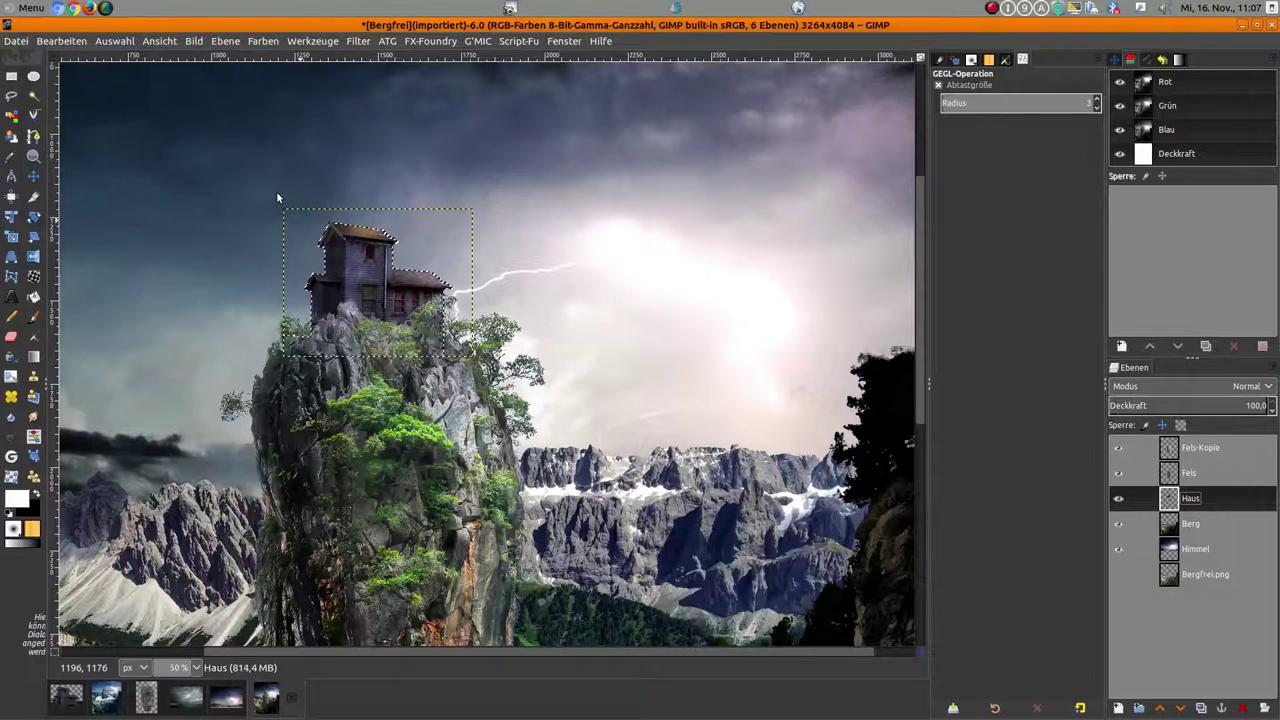
pyautogui.scroll(4, 453, 278)
pyautogui.scroll(-1, 393, 278)
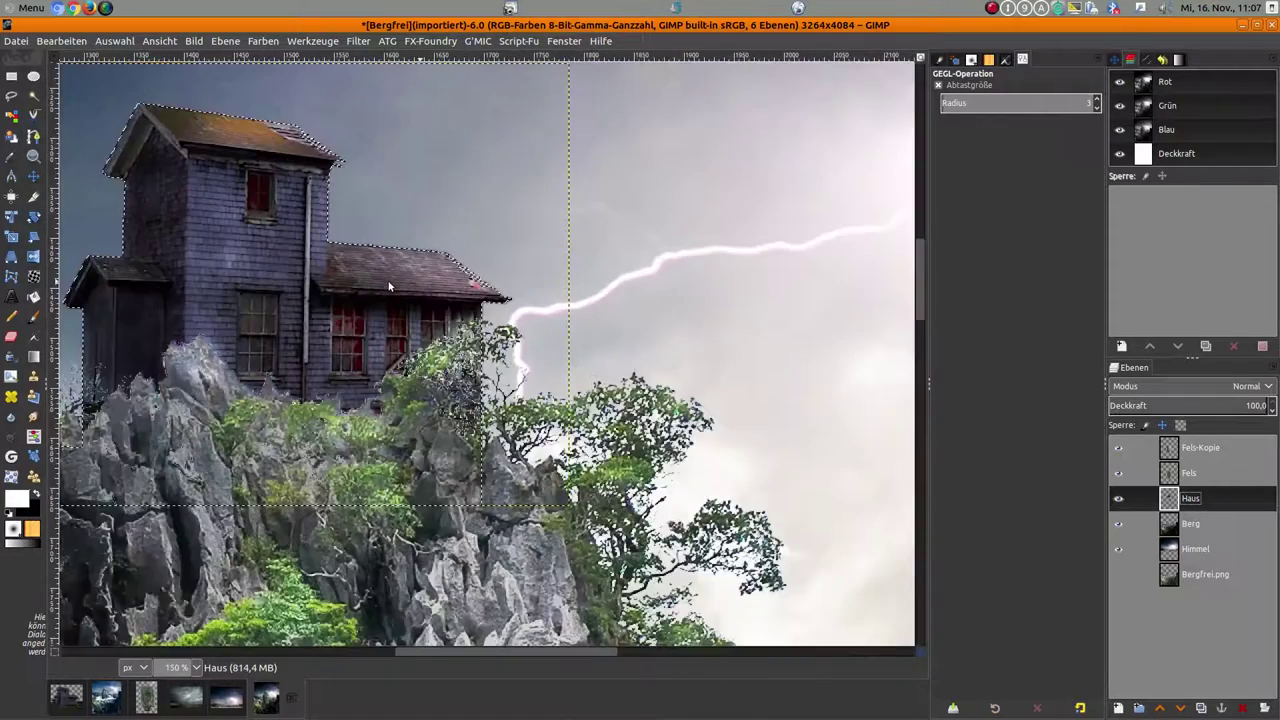
pyautogui.scroll(-1, 393, 278)
pyautogui.scroll(-1, 393, 278)
pyautogui.scroll(-1, 393, 278)
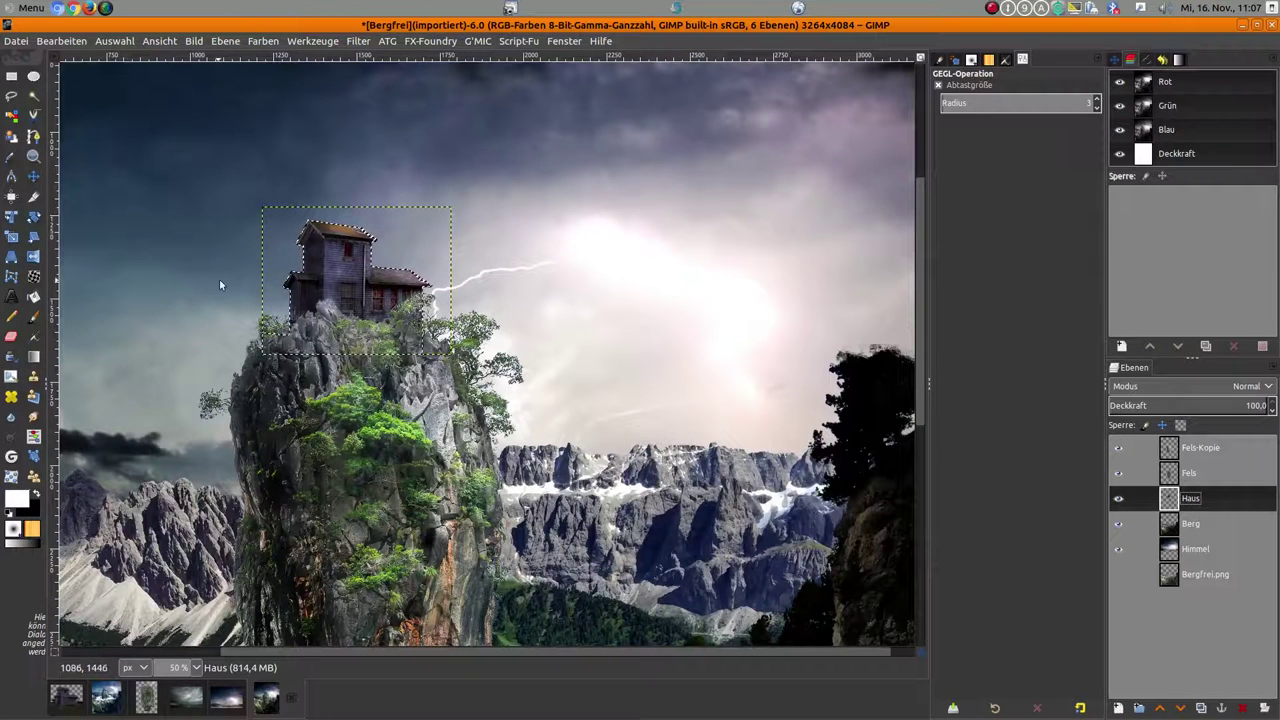
pyautogui.click(128, 45)
pyautogui.press('Escape')
pyautogui.scroll(2, 351, 288)
pyautogui.scroll(1, 351, 293)
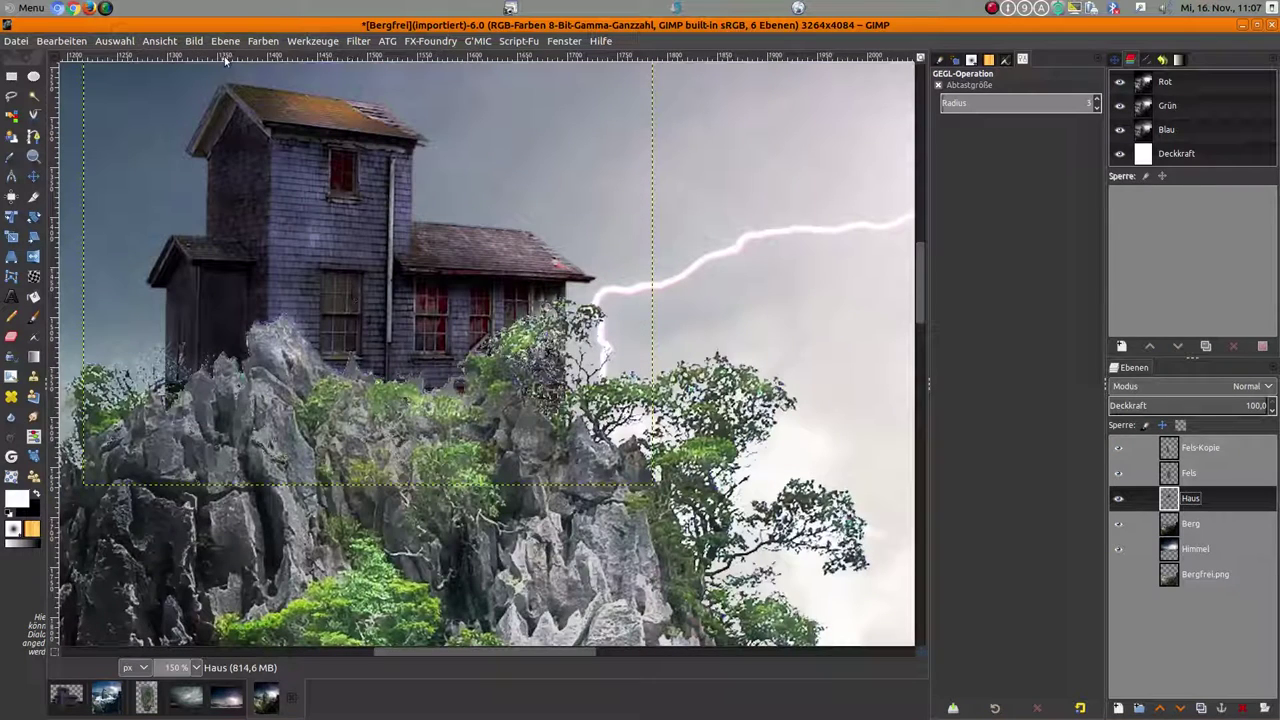
# Step: Apply Unscharf maskieren to the house a second time, then select the Fels-Kopie layer
pyautogui.click(359, 41)
pyautogui.moveTo(387, 154)
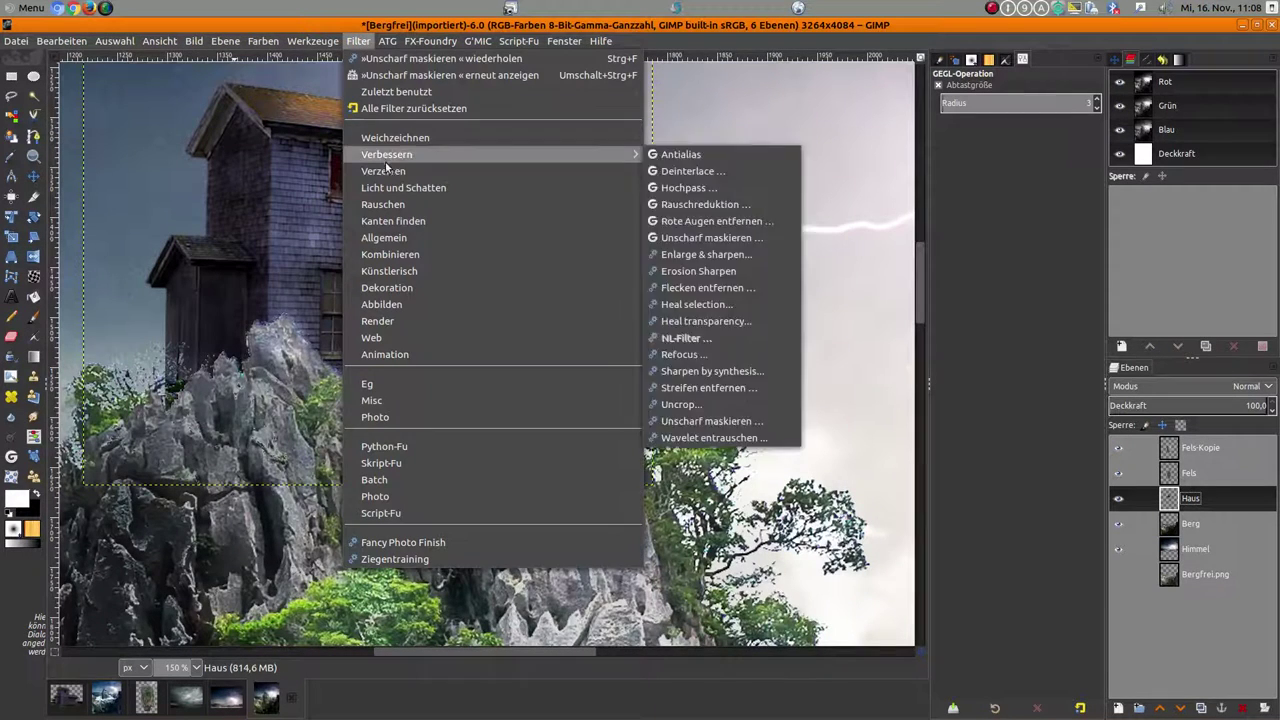
pyautogui.click(704, 242)
pyautogui.click(259, 188)
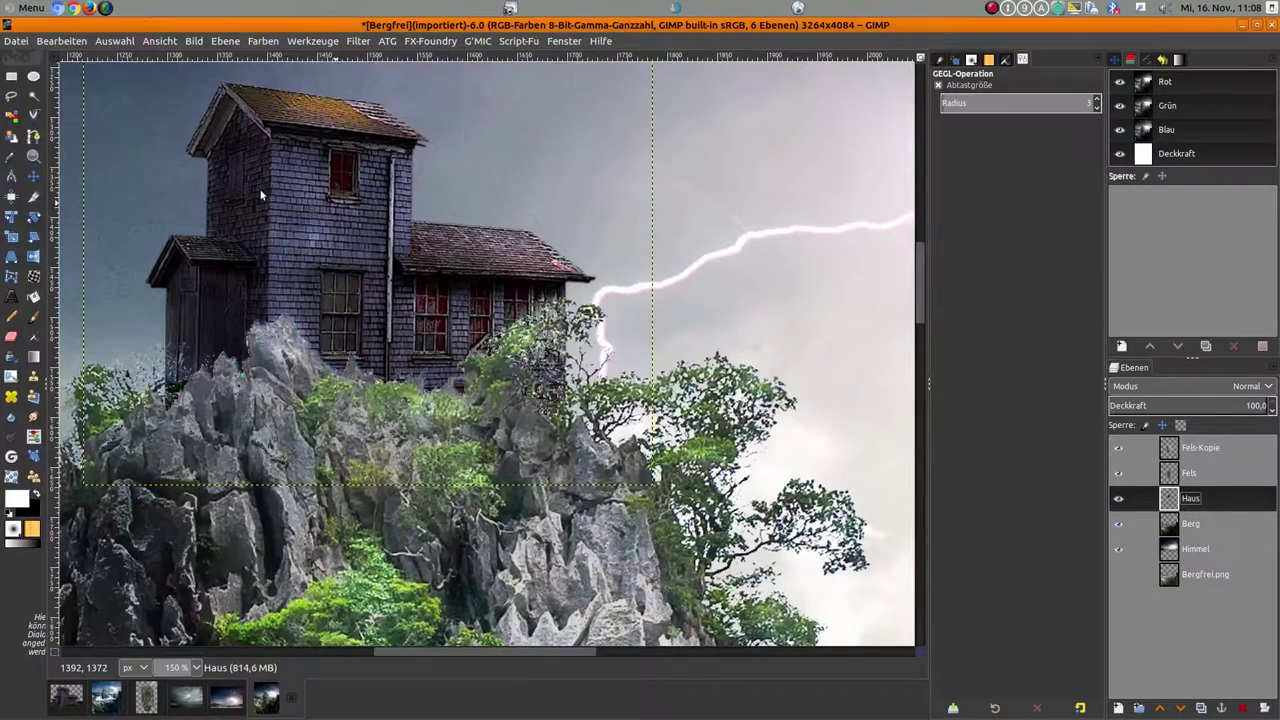
pyautogui.scroll(-3, 464, 211)
pyautogui.scroll(-1, 464, 211)
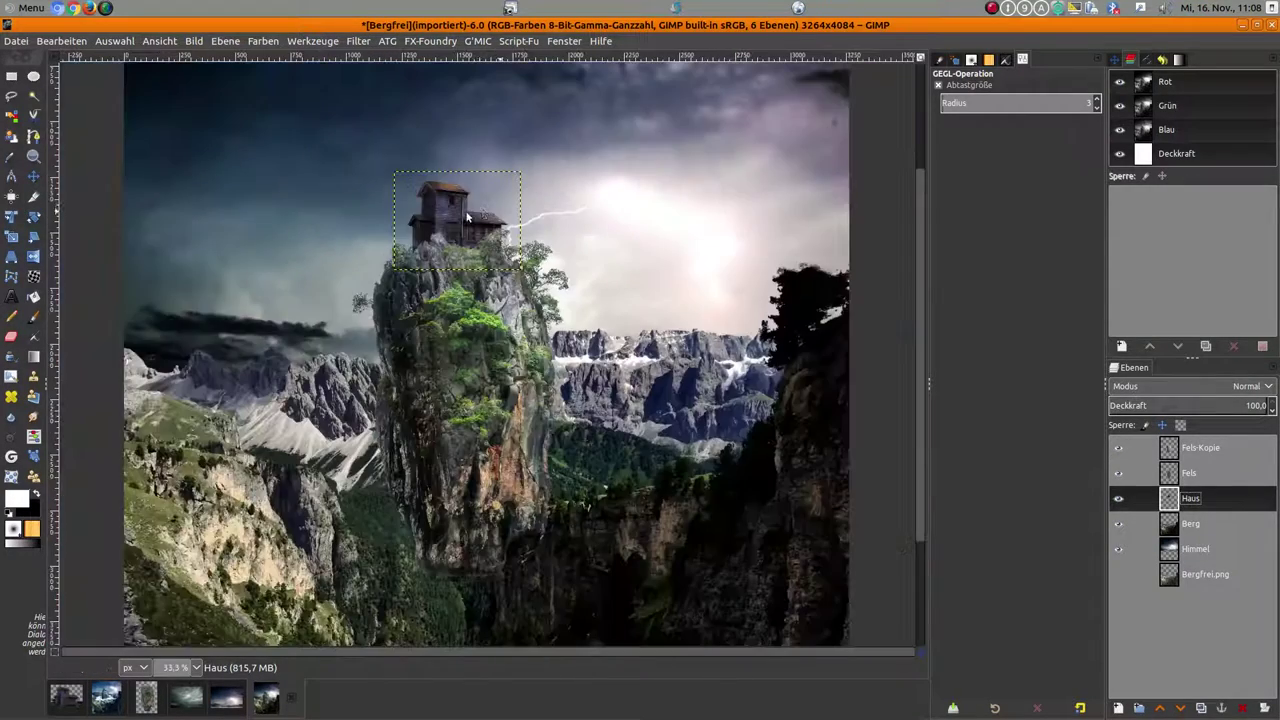
pyautogui.scroll(2, 457, 208)
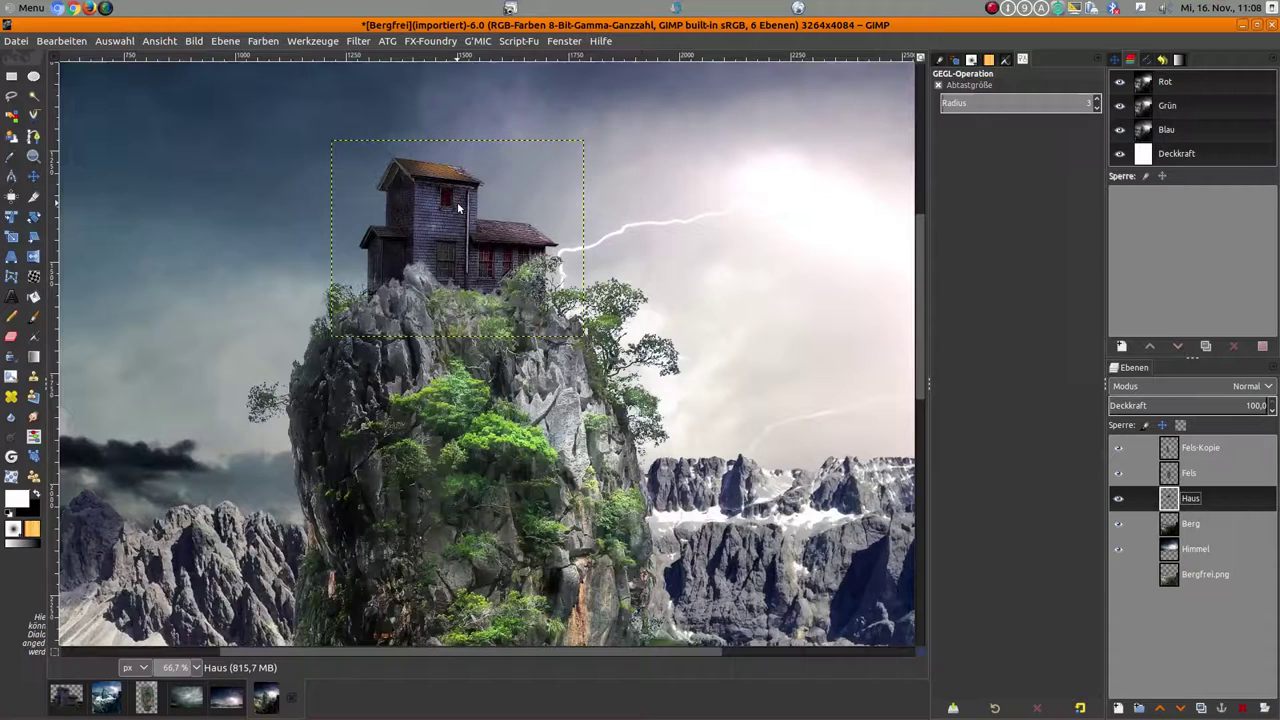
pyautogui.scroll(-1, 458, 208)
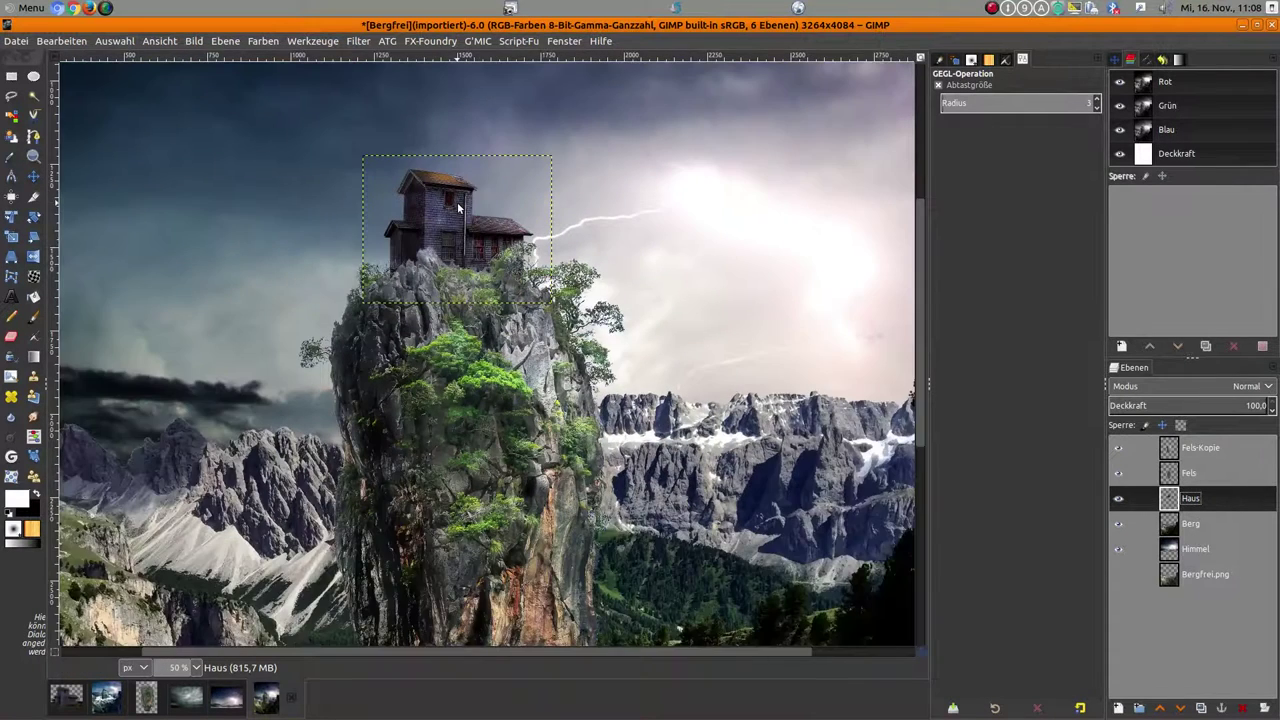
pyautogui.scroll(-1, 458, 208)
pyautogui.scroll(1, 459, 208)
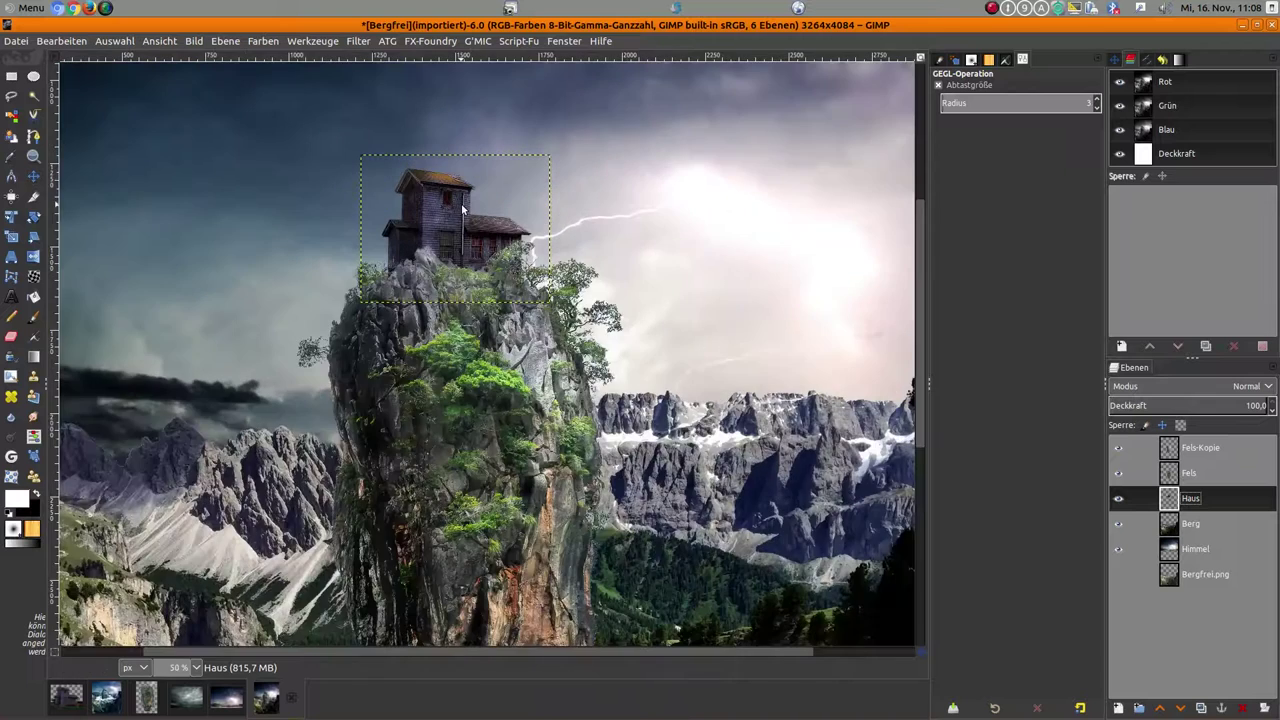
pyautogui.scroll(1, 462, 210)
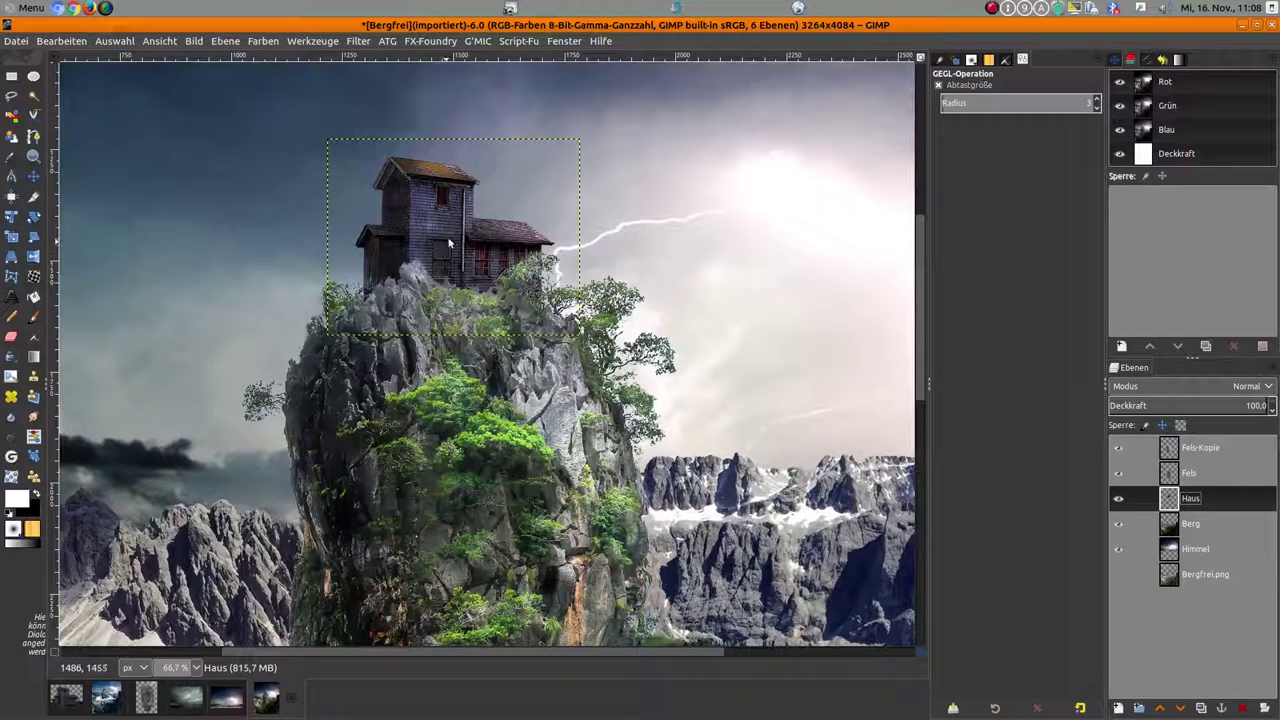
pyautogui.click(1199, 450)
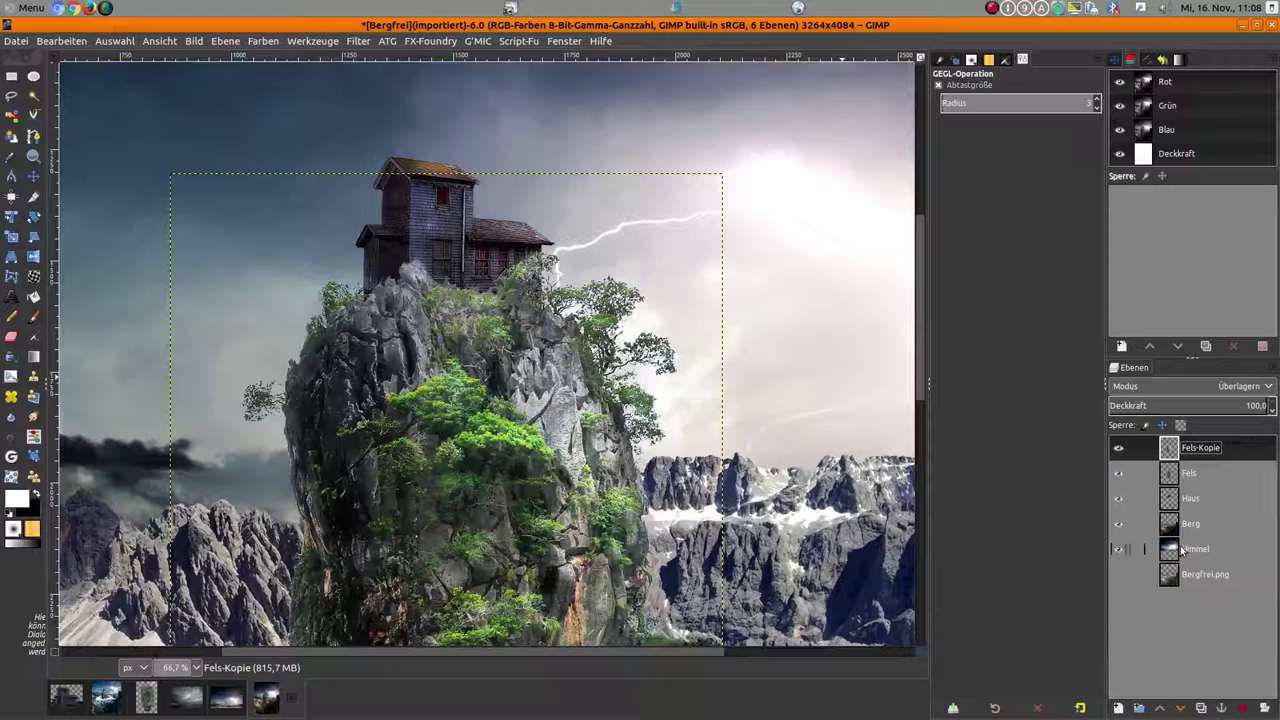
# Step: Expand Fels-Kopie to image size and add a new transparent layer named Ebene on top
pyautogui.rightClick(1172, 452)
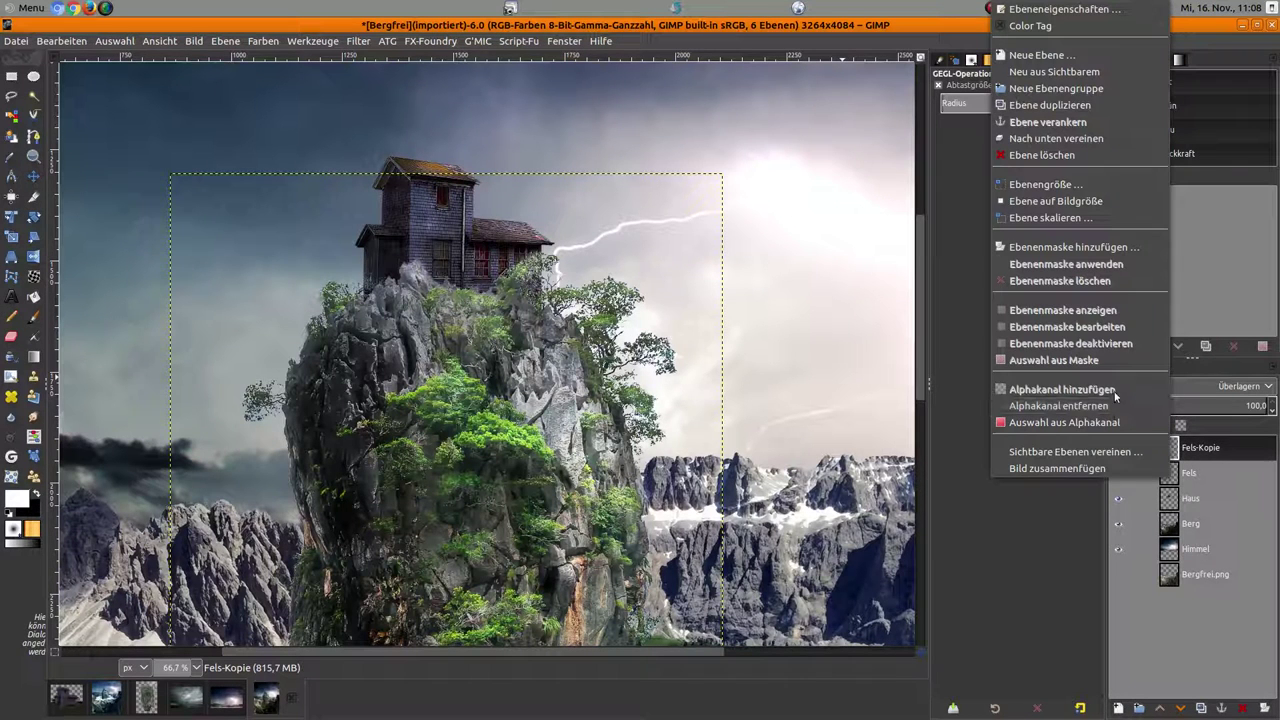
pyautogui.click(1085, 201)
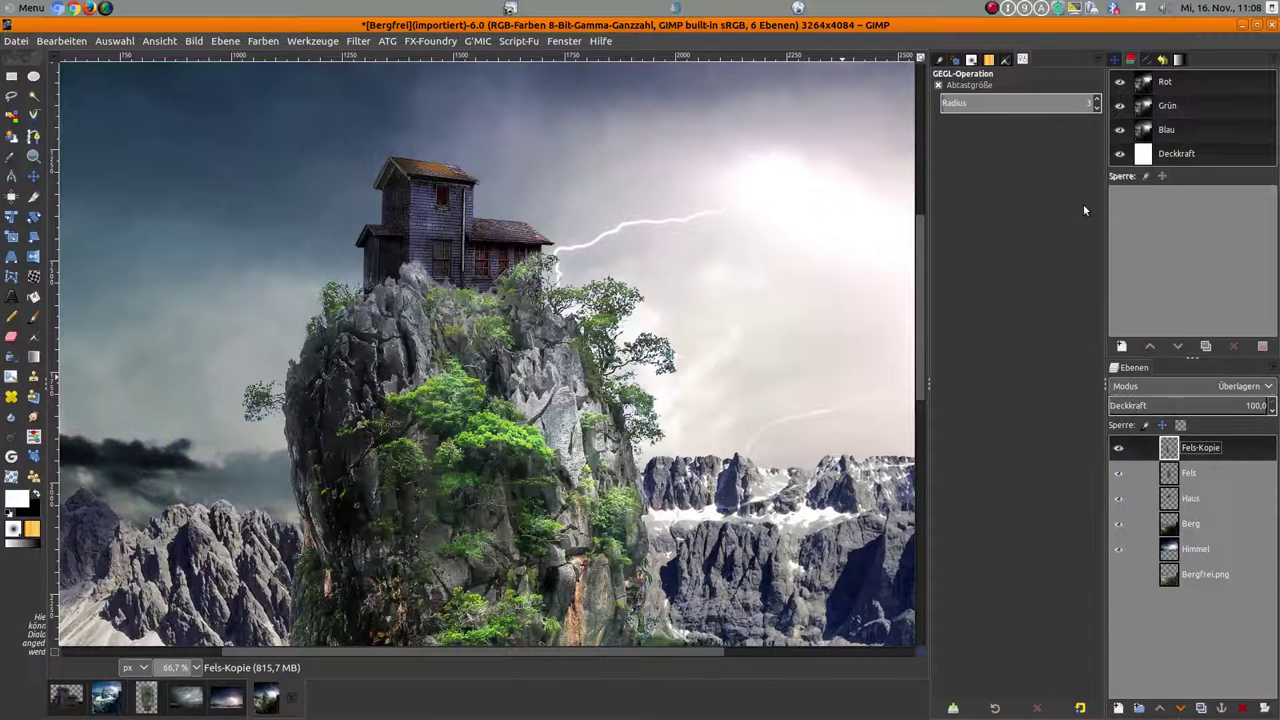
pyautogui.click(1119, 707)
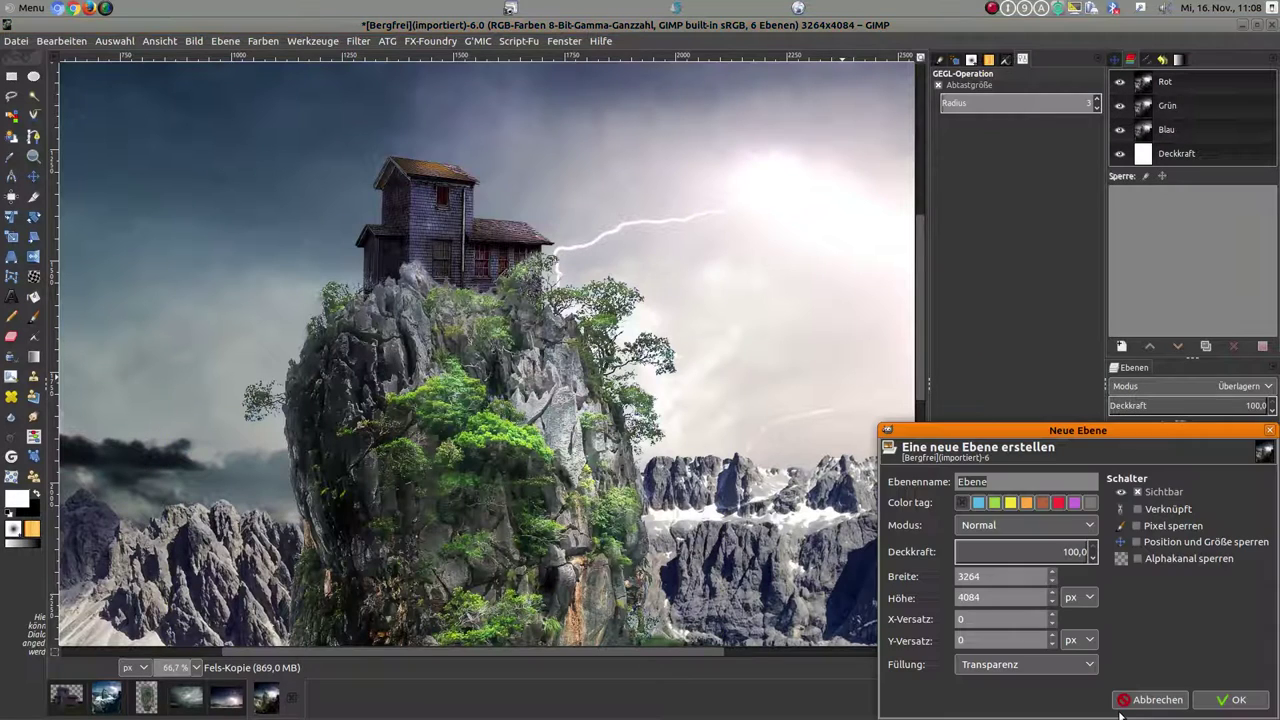
pyautogui.click(1226, 701)
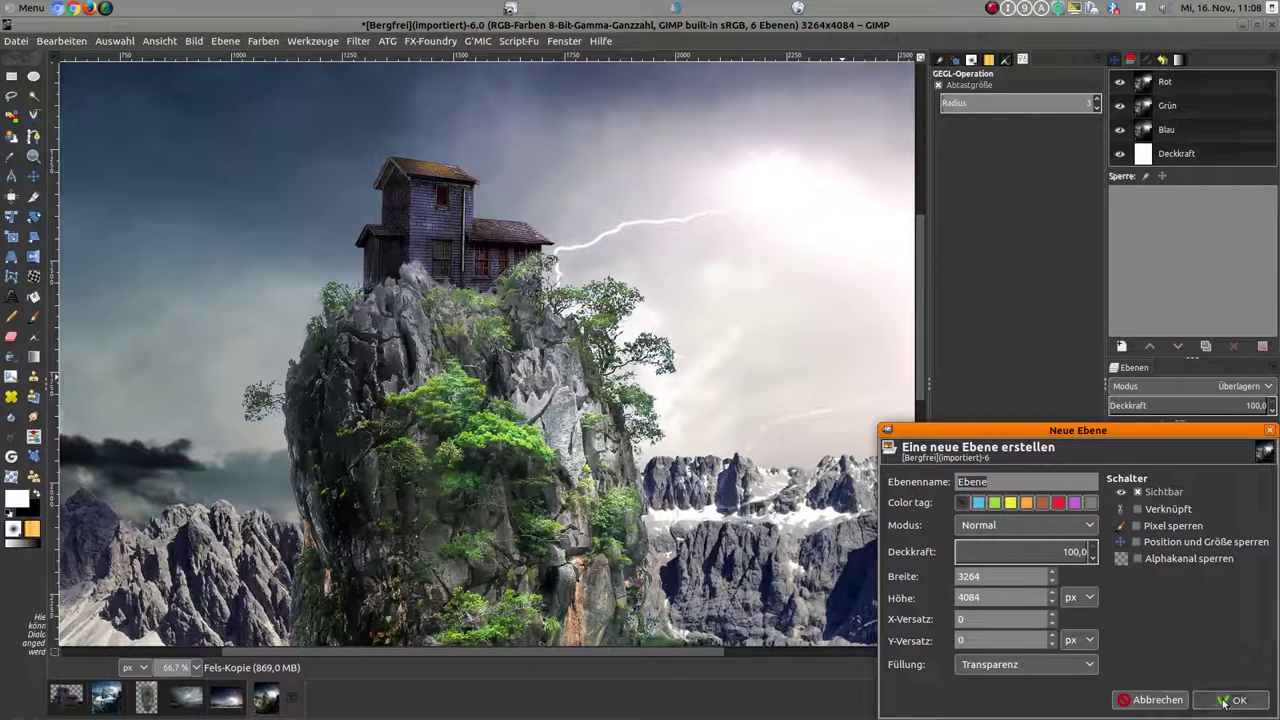
pyautogui.press('1')
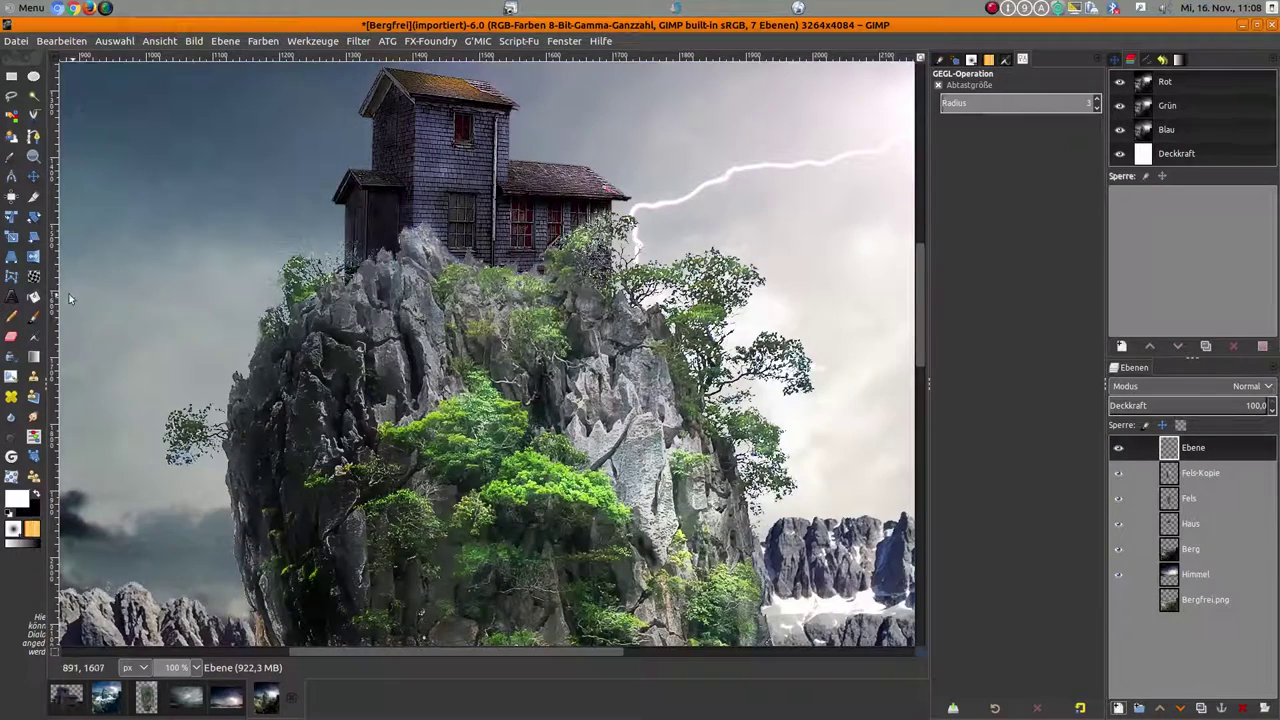
pyautogui.scroll(3, 70, 298)
# Step: Outline the upper tower window with Free Select
pyautogui.click(11, 95)
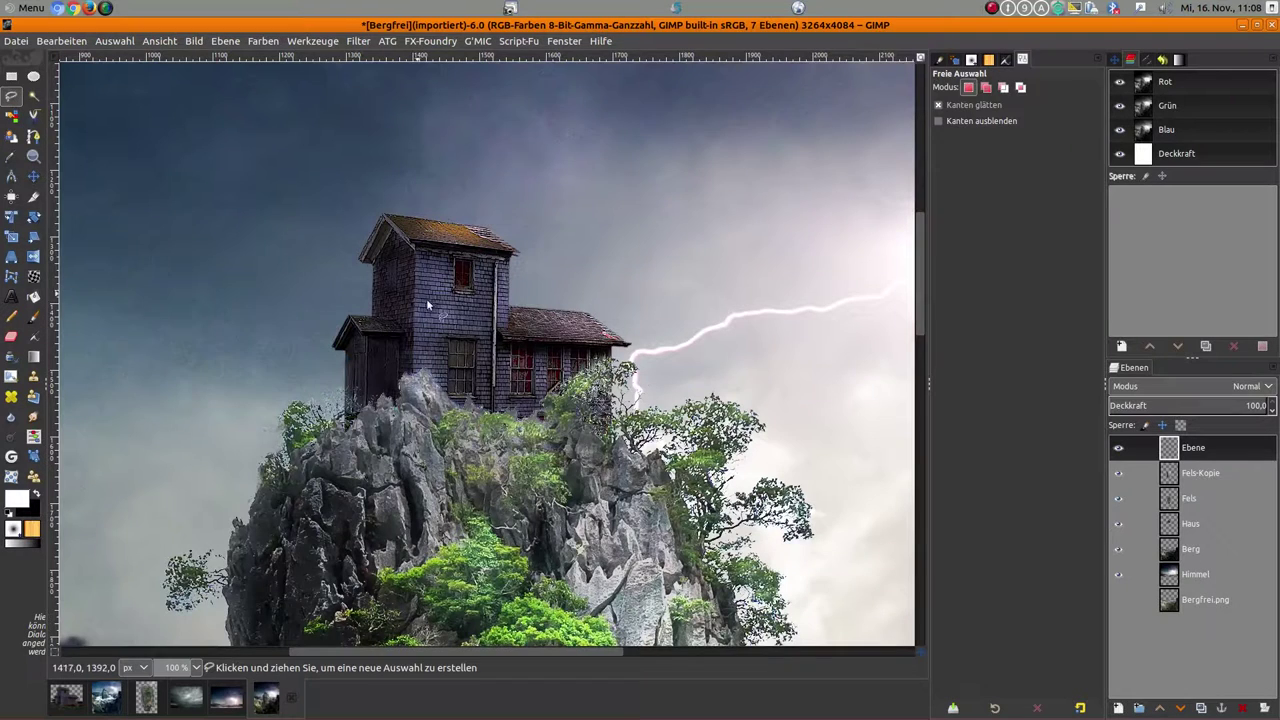
pyautogui.keyDown('ctrl'); pyautogui.scroll(1, 430, 306); pyautogui.keyUp('ctrl')
pyautogui.keyDown('ctrl'); pyautogui.scroll(1, 445, 312); pyautogui.keyUp('ctrl')
pyautogui.keyDown('ctrl'); pyautogui.scroll(1, 465, 310); pyautogui.keyUp('ctrl')
pyautogui.keyDown('ctrl'); pyautogui.scroll(1, 481, 289); pyautogui.keyUp('ctrl')
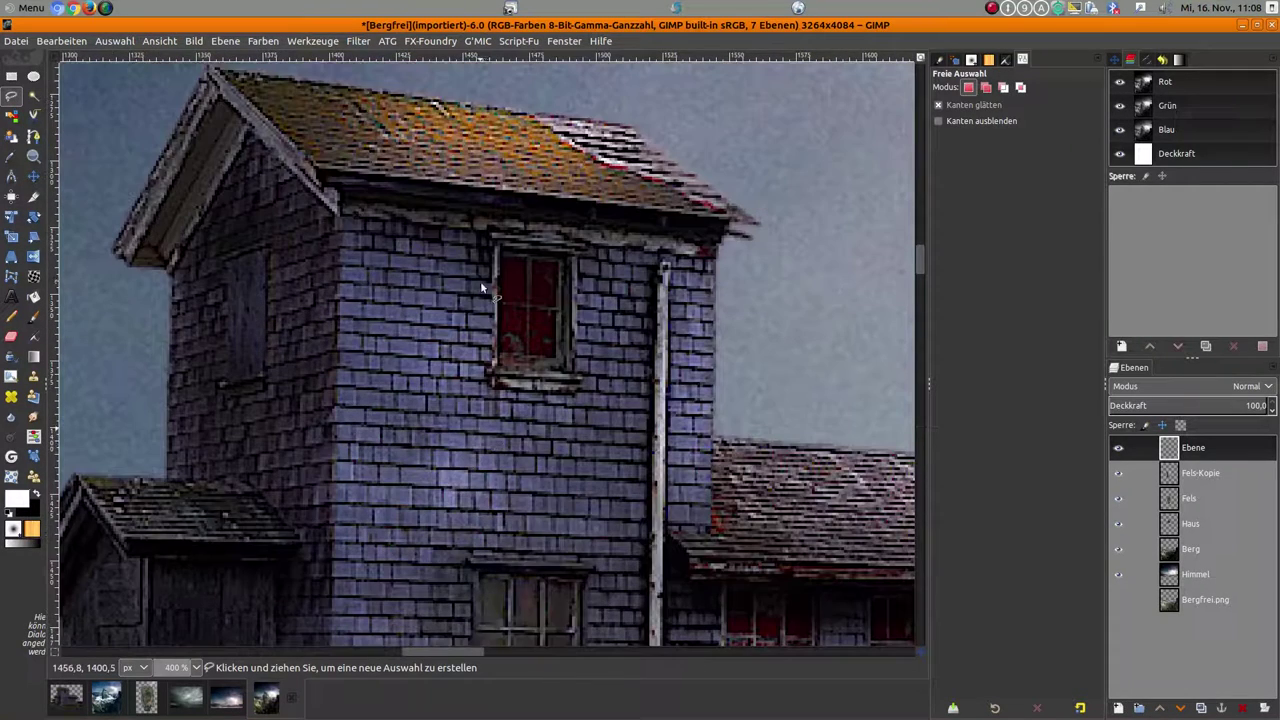
pyautogui.click(499, 248)
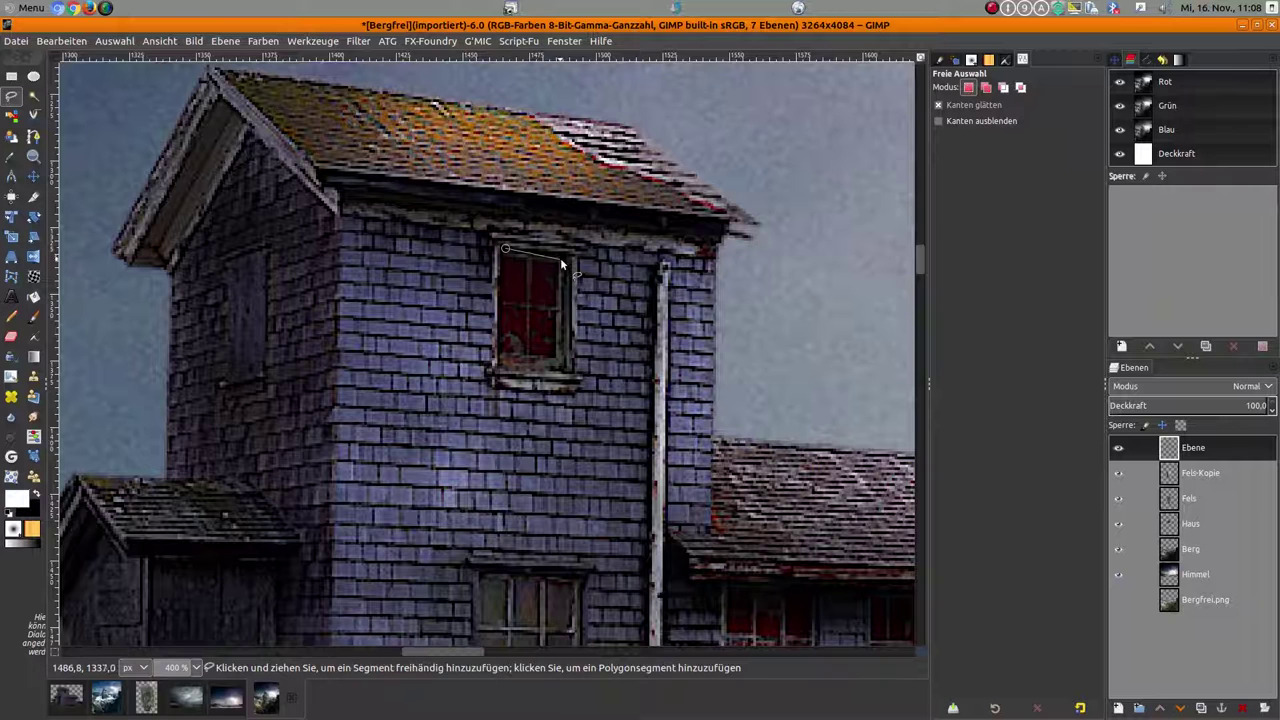
pyautogui.click(570, 257)
pyautogui.click(571, 376)
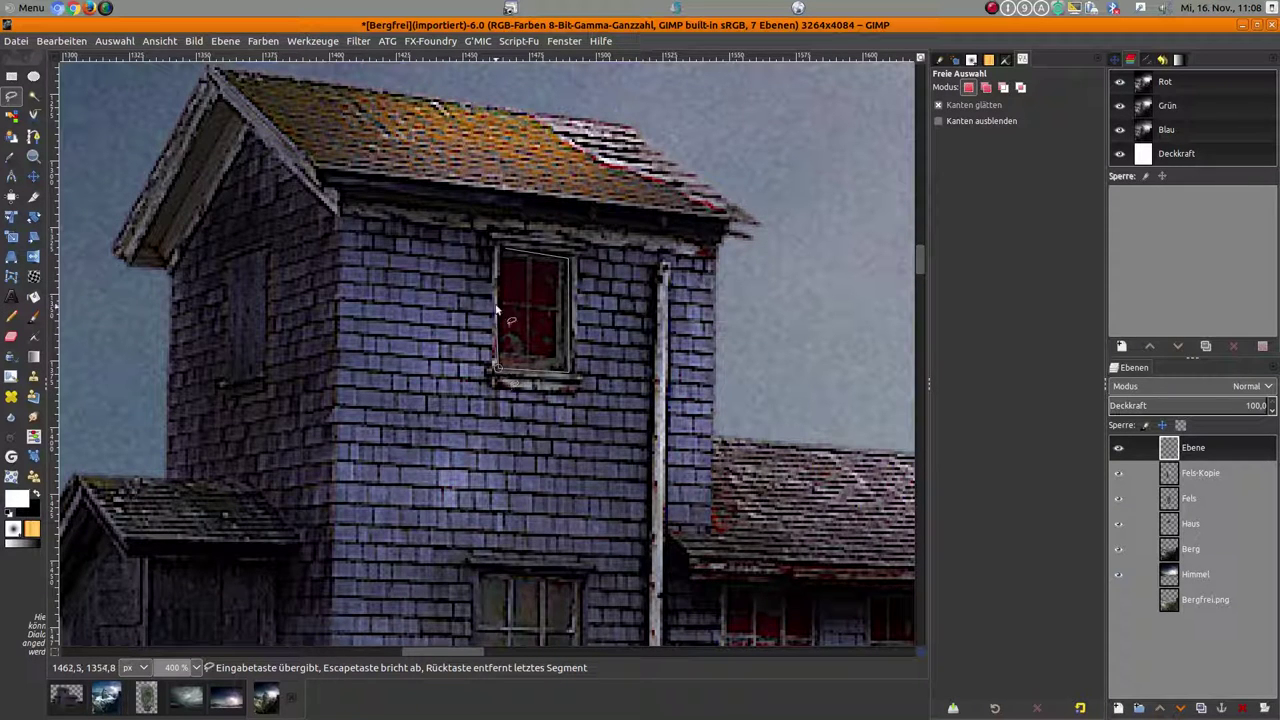
pyautogui.click(503, 251)
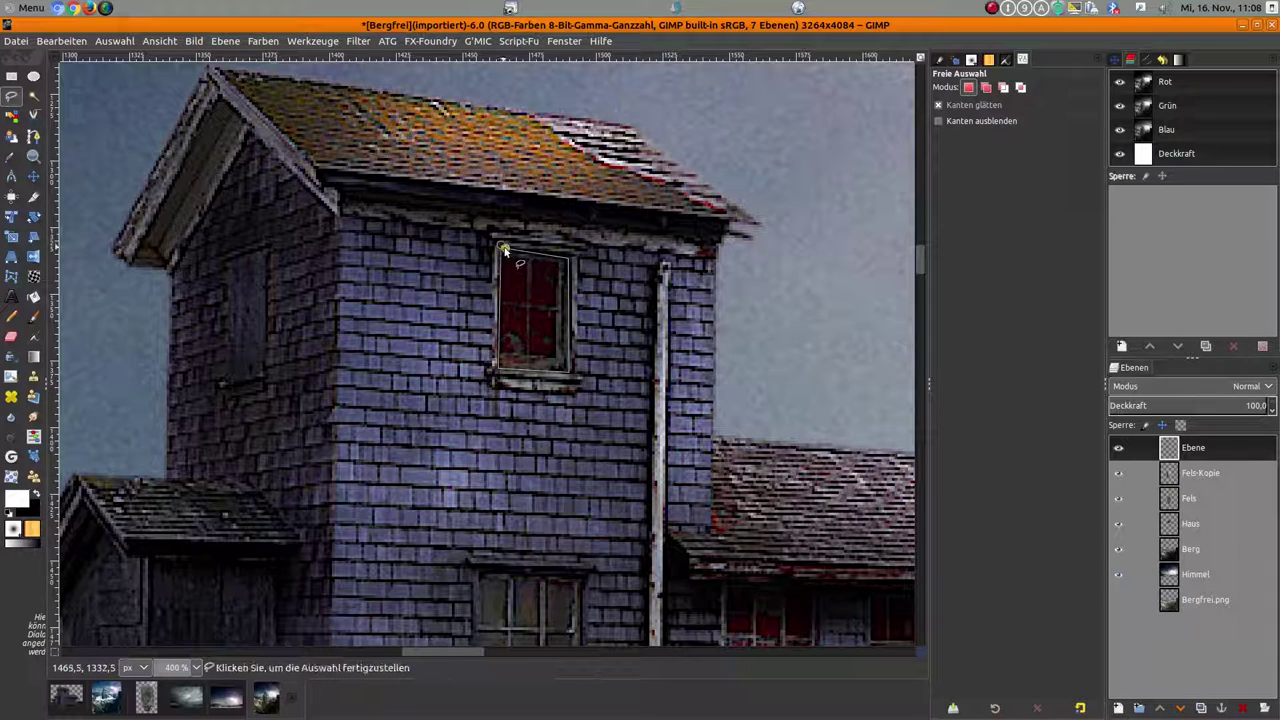
pyautogui.click(515, 275)
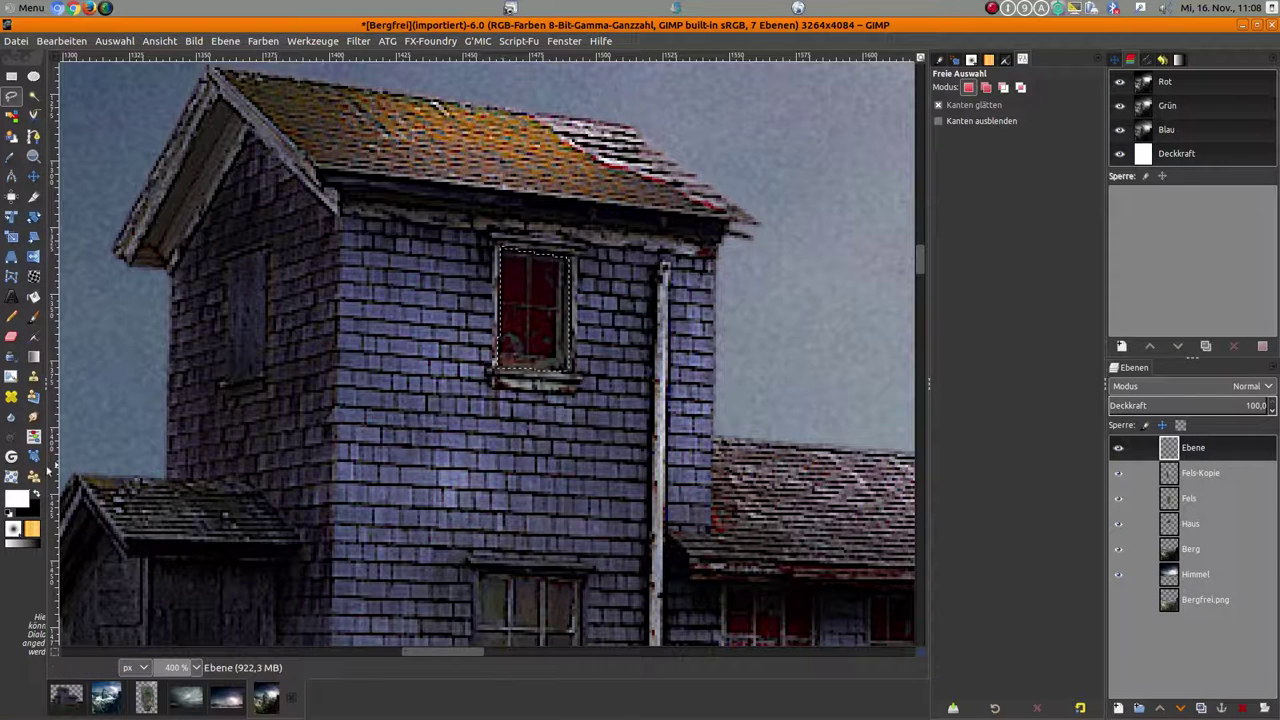
# Step: Fill the tower window with a pale yellow foreground colour, then deselect
pyautogui.click(14, 500)
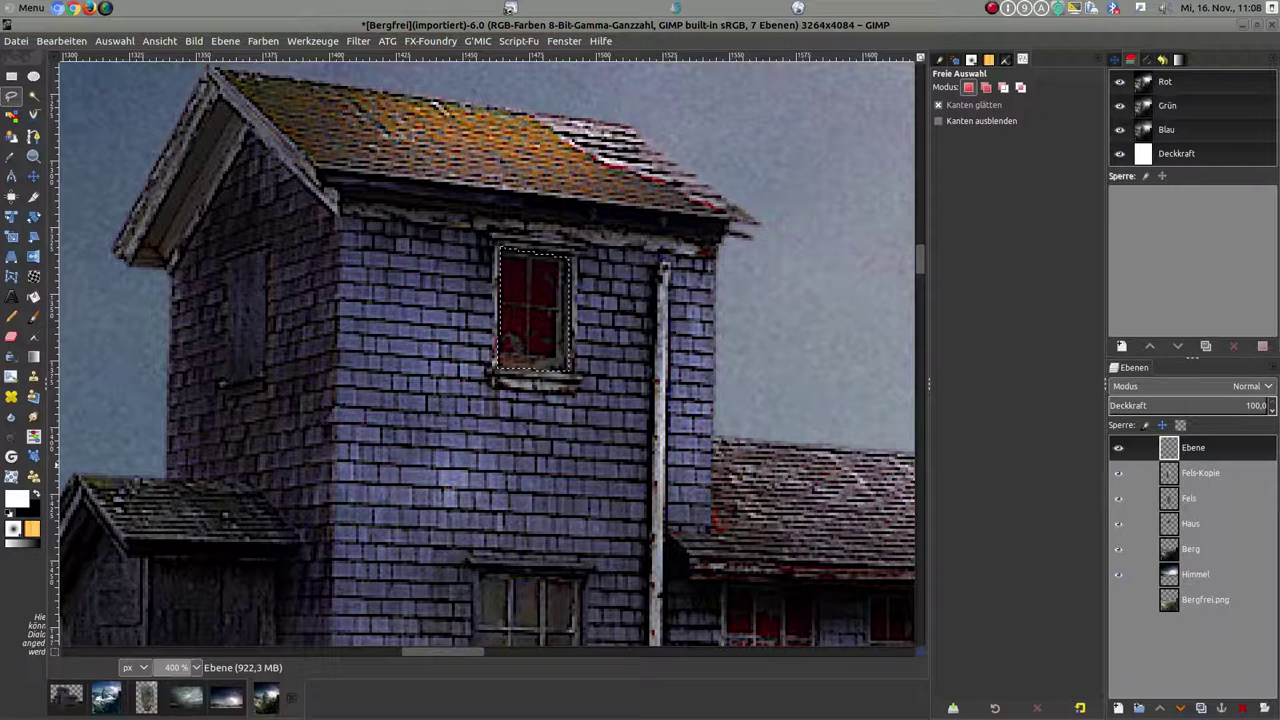
pyautogui.click(385, 228)
pyautogui.click(395, 273)
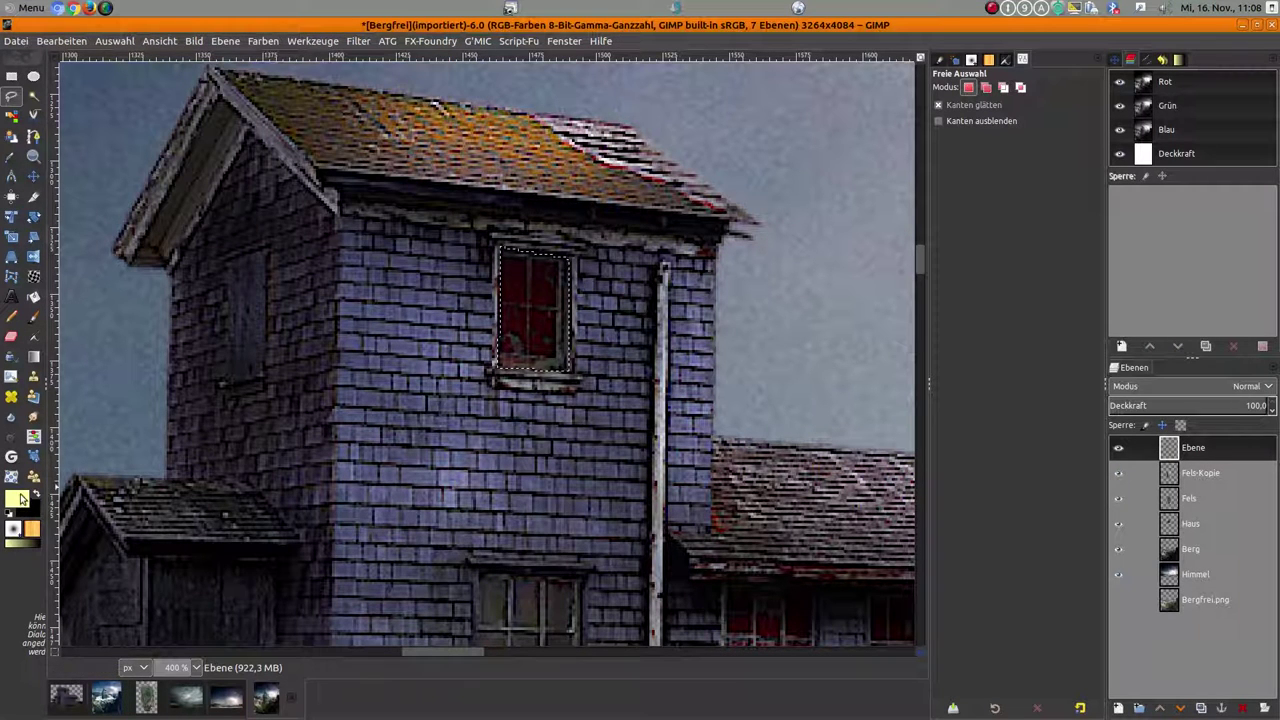
pyautogui.moveTo(20, 500); pyautogui.dragTo(532, 322)
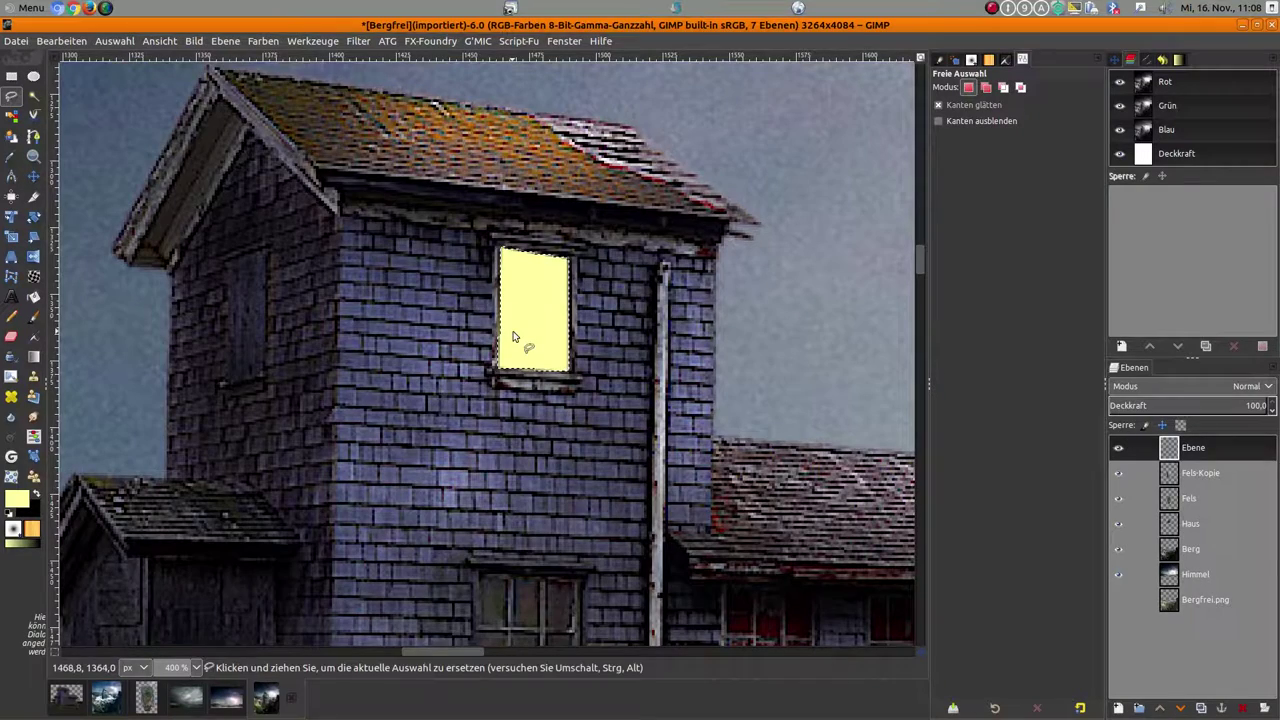
pyautogui.scroll(-5, 512, 337)
pyautogui.scroll(3, 512, 337)
pyautogui.click(113, 44)
pyautogui.click(120, 77)
pyautogui.scroll(-5, 456, 284)
pyautogui.scroll(1, 456, 284)
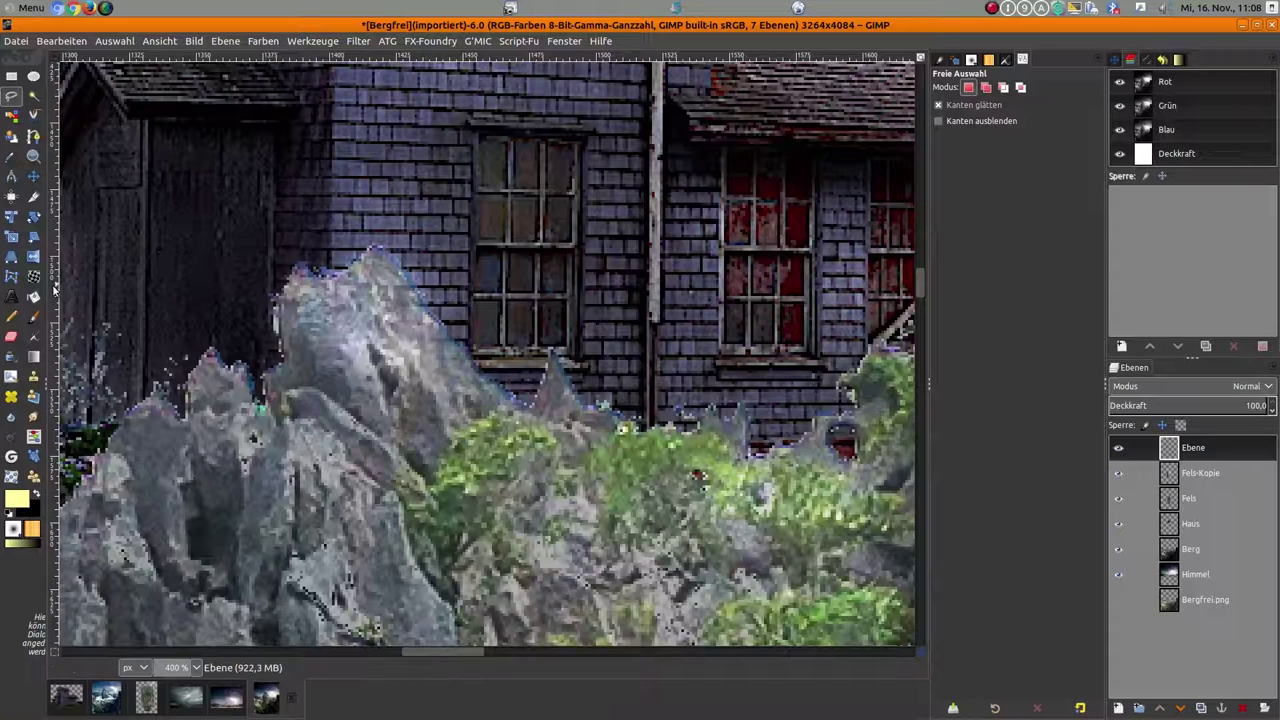
# Step: Outline the lower window, fill it with the same pale yellow, and deselect
pyautogui.click(487, 138)
pyautogui.click(582, 140)
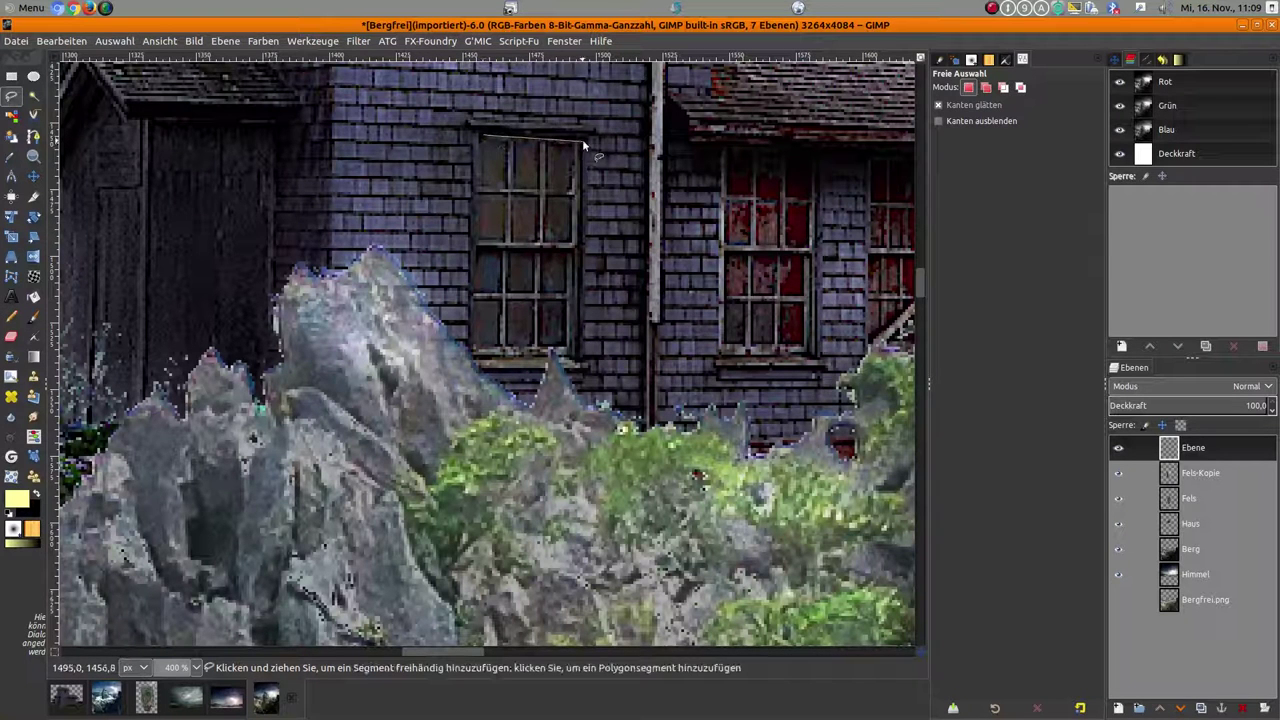
pyautogui.click(578, 358)
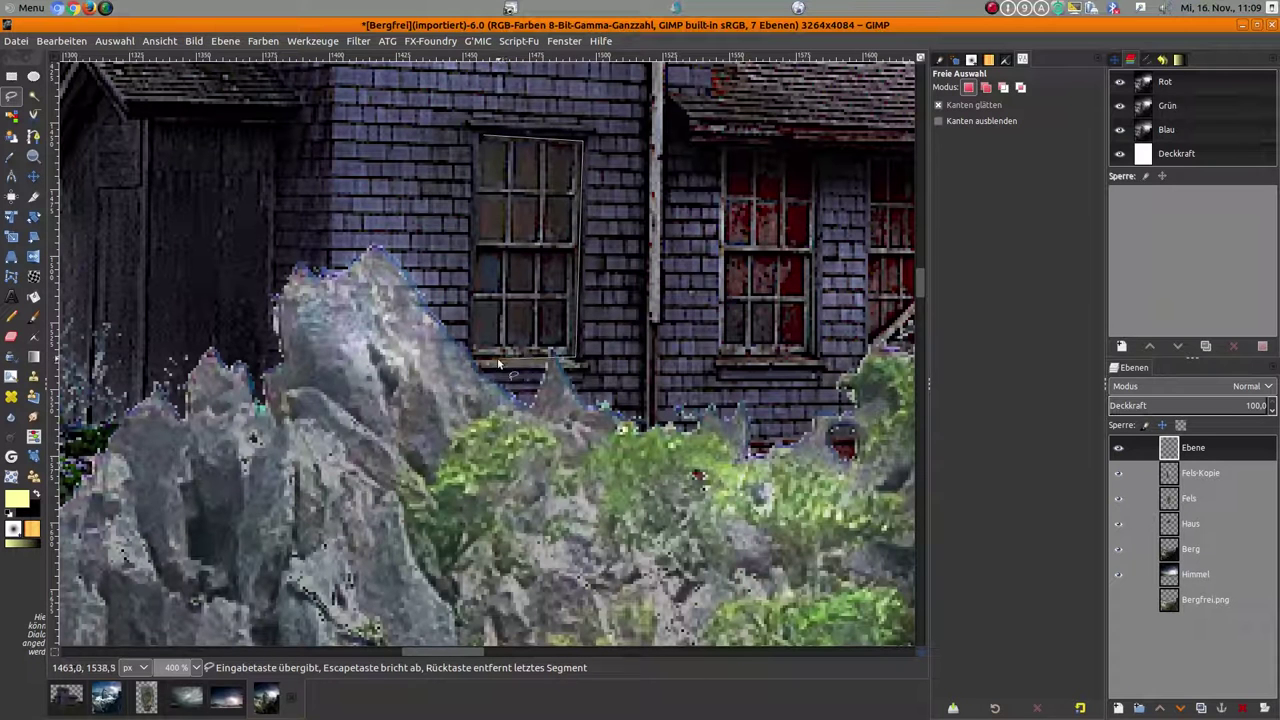
pyautogui.click(475, 358)
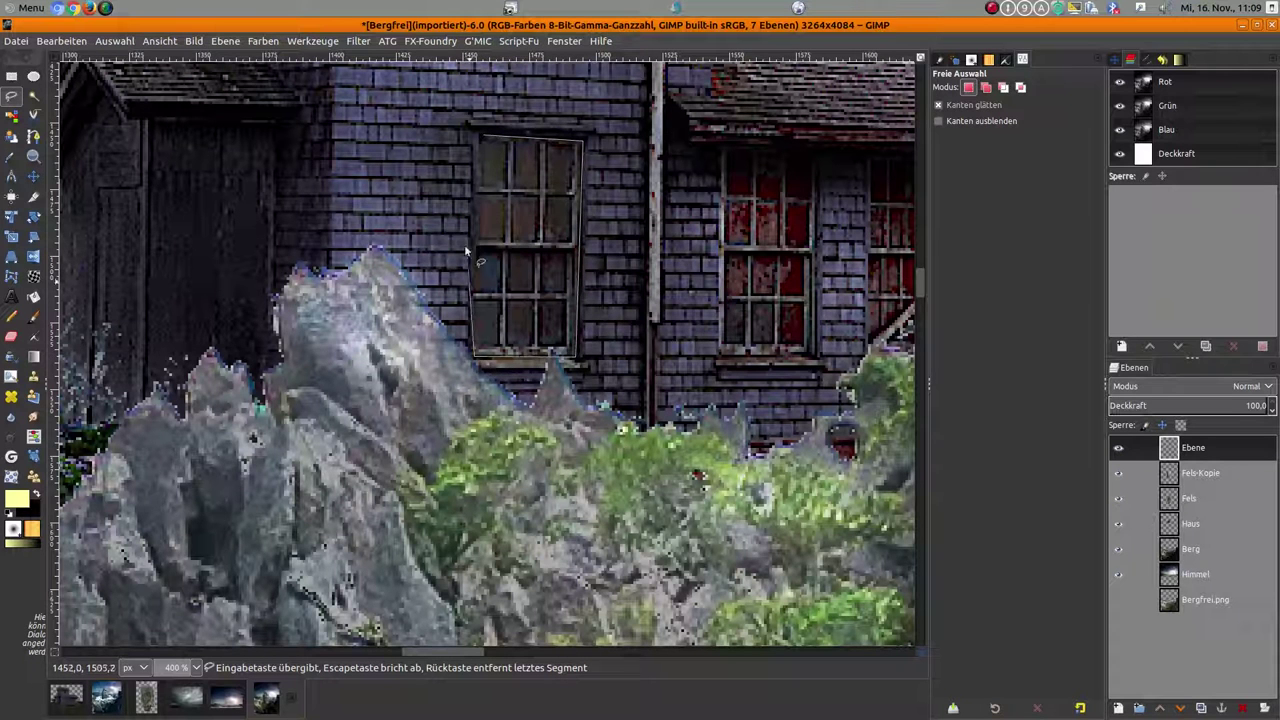
pyautogui.click(482, 137)
pyautogui.press('Return')
pyautogui.moveTo(16, 499)
pyautogui.mouseDown()
pyautogui.moveTo(527, 250)
pyautogui.moveTo(524, 262)
pyautogui.mouseUp()
pyautogui.keyDown('ctrl'); pyautogui.scroll(-3, 520, 270); pyautogui.keyUp('ctrl')
pyautogui.keyDown('ctrl'); pyautogui.scroll(-1, 517, 276); pyautogui.keyUp('ctrl')
pyautogui.keyDown('ctrl'); pyautogui.scroll(1, 514, 262); pyautogui.keyUp('ctrl')
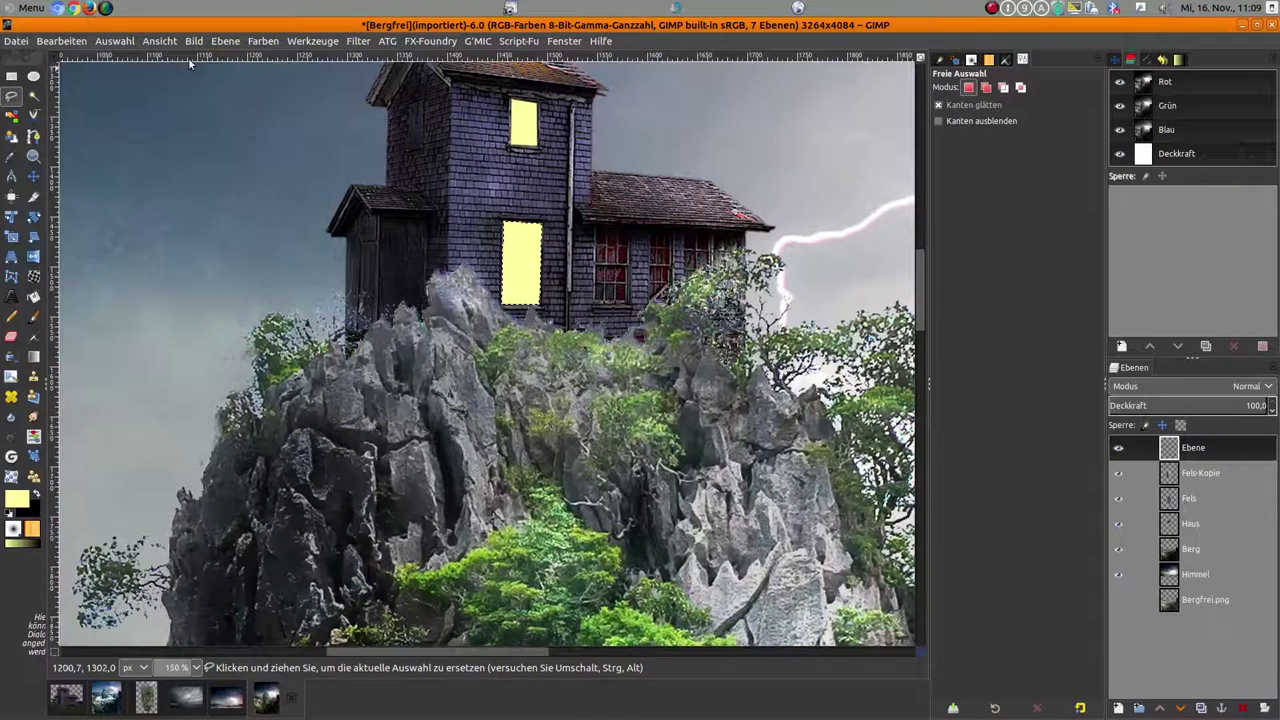
pyautogui.click(114, 41)
pyautogui.click(120, 91)
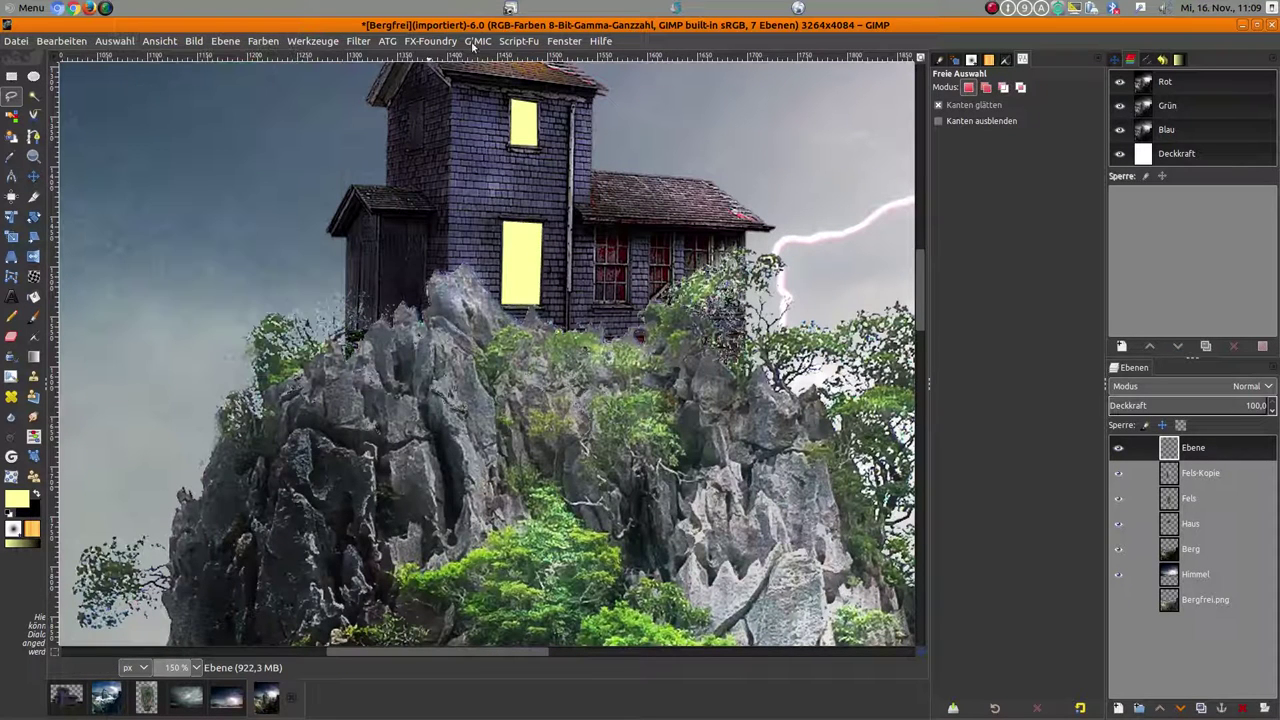
pyautogui.click(360, 41)
pyautogui.moveTo(395, 138)
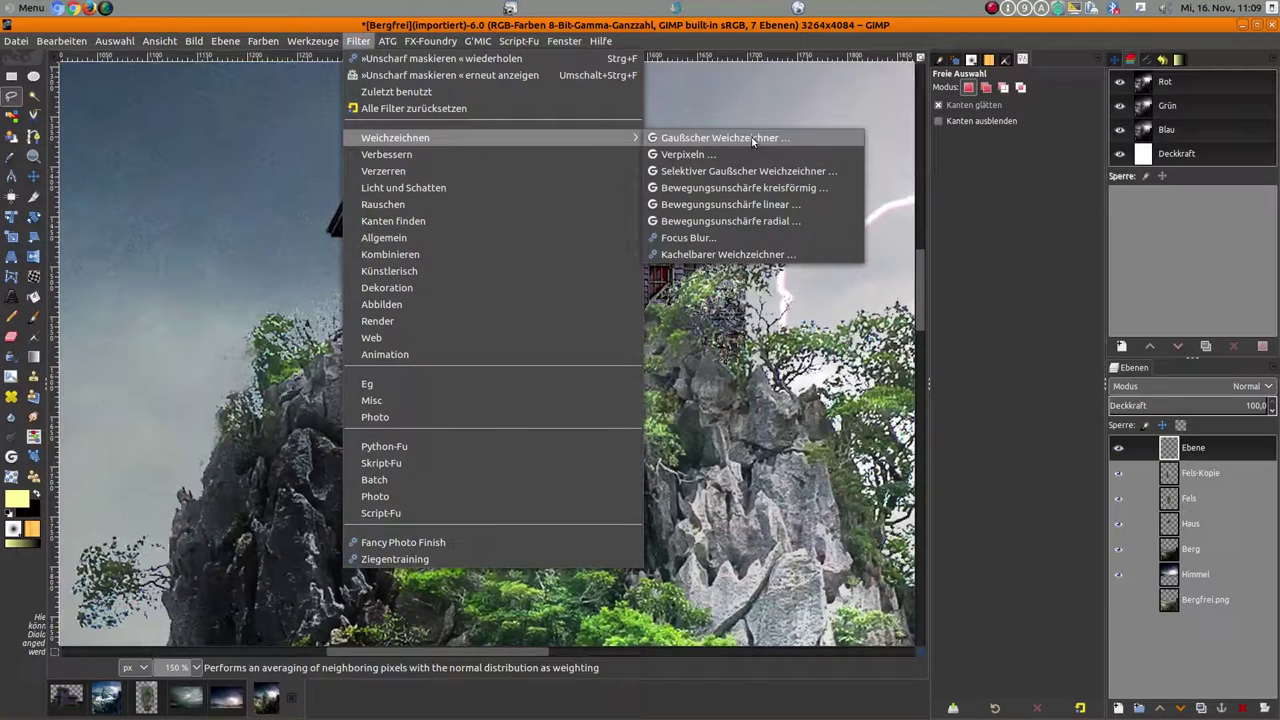
# Step: Open Gaußscher Weichzeichner on the window layer, previewing a 9.62 blur
pyautogui.click(752, 138)
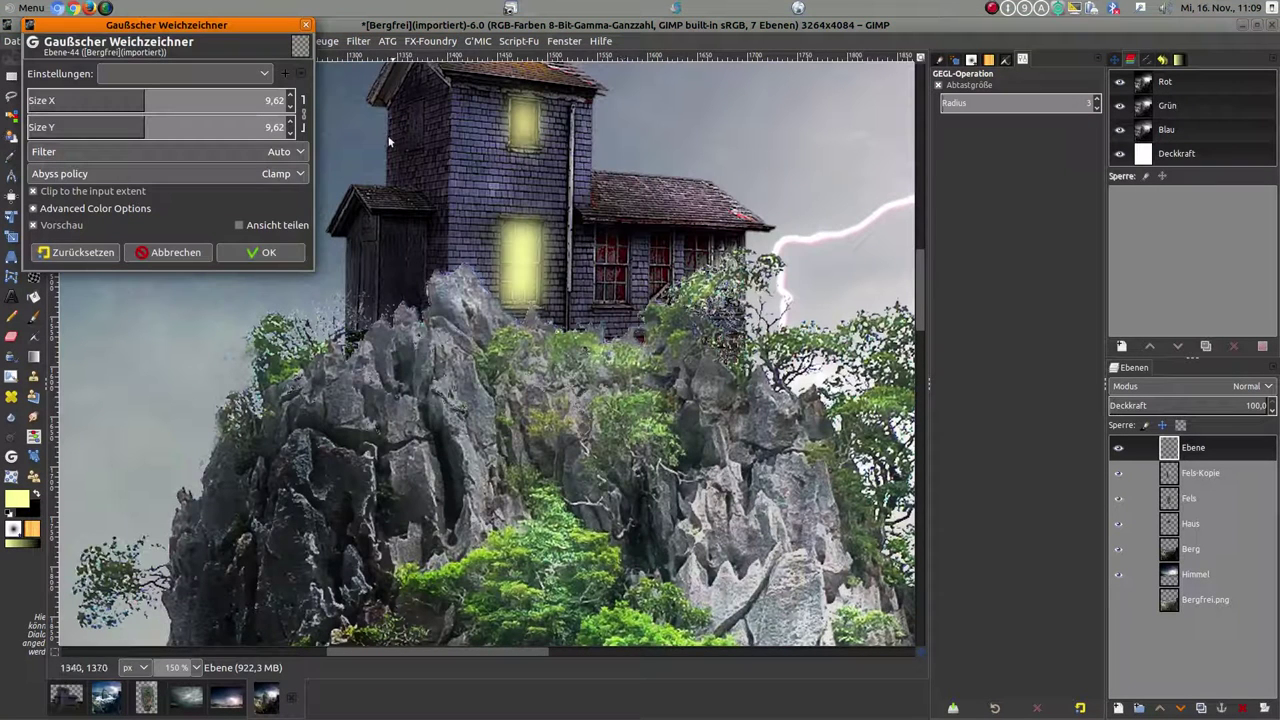
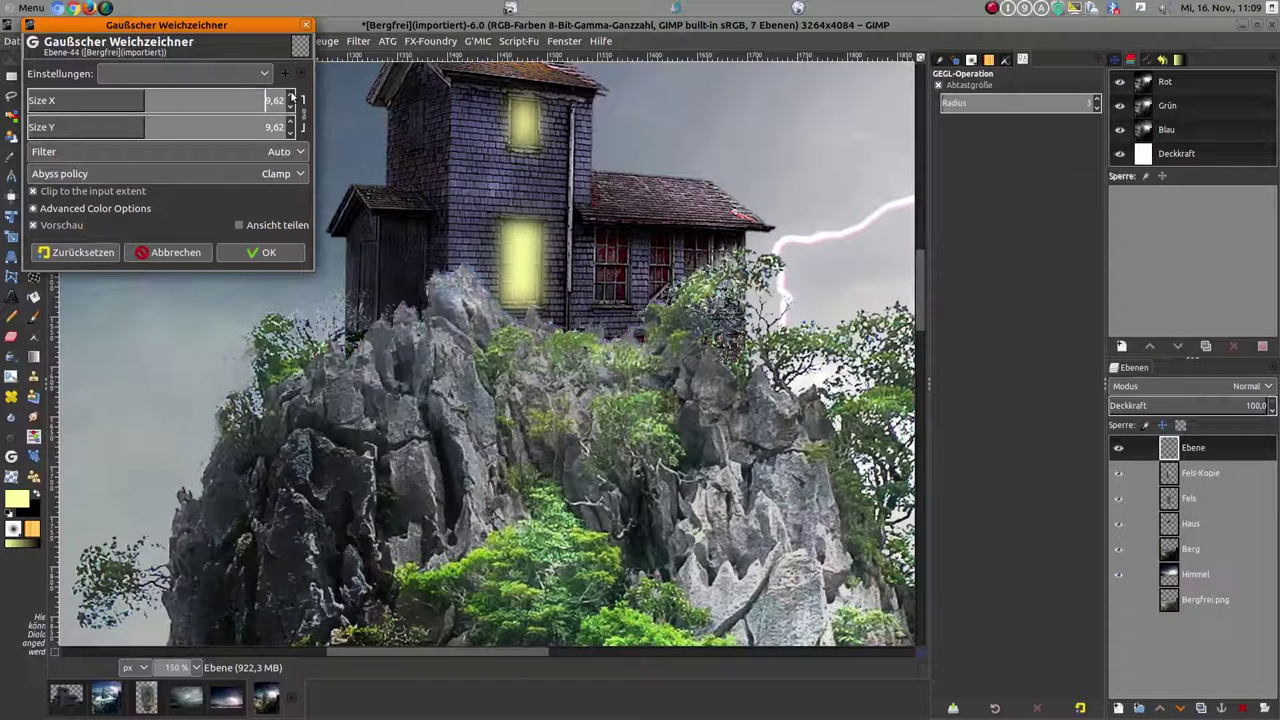
# Step: Apply the 10.62 px Gaussian blur to the Ebene window-glow layer and review the whole composite
pyautogui.click(270, 253)
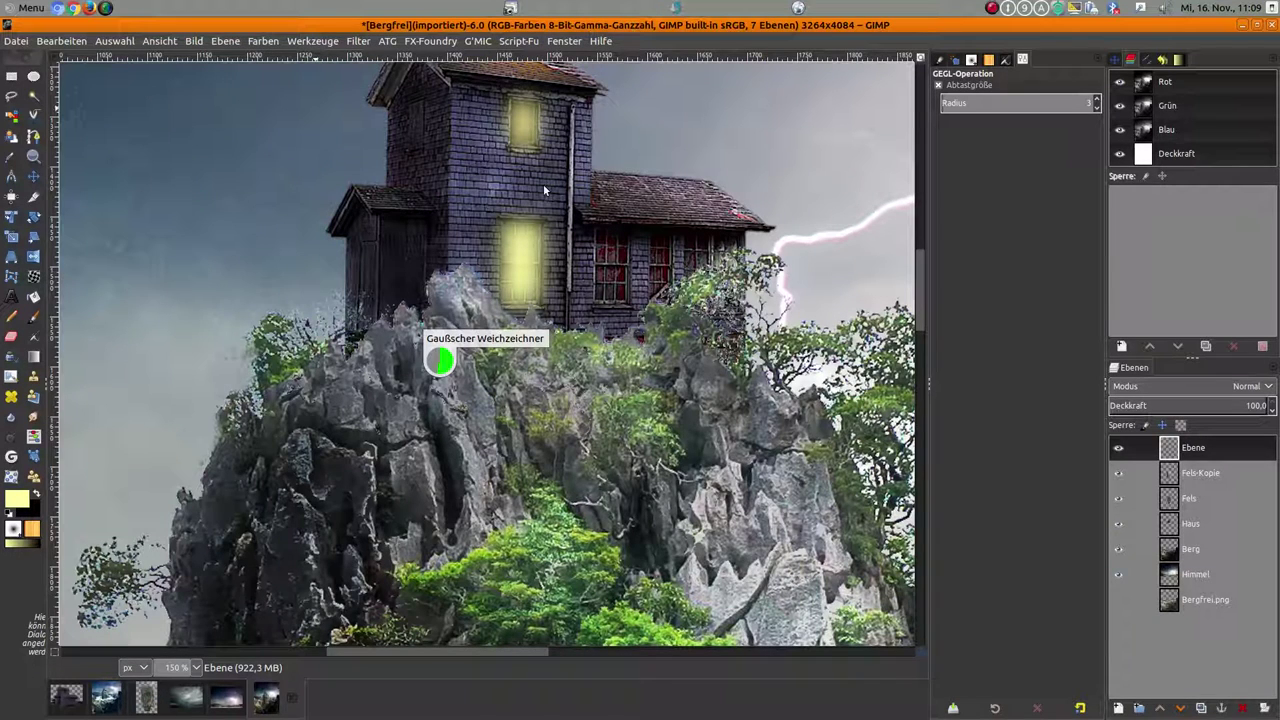
pyautogui.scroll(-3, 543, 184)
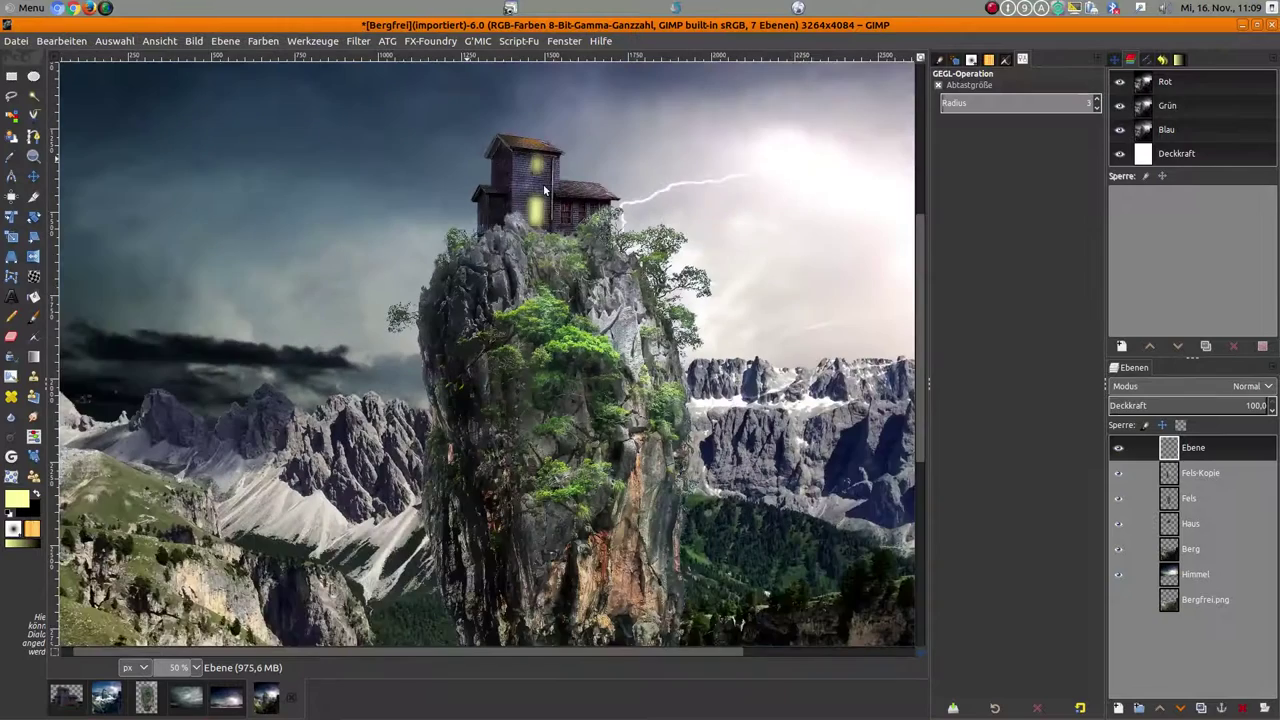
pyautogui.scroll(-1, 583, 190)
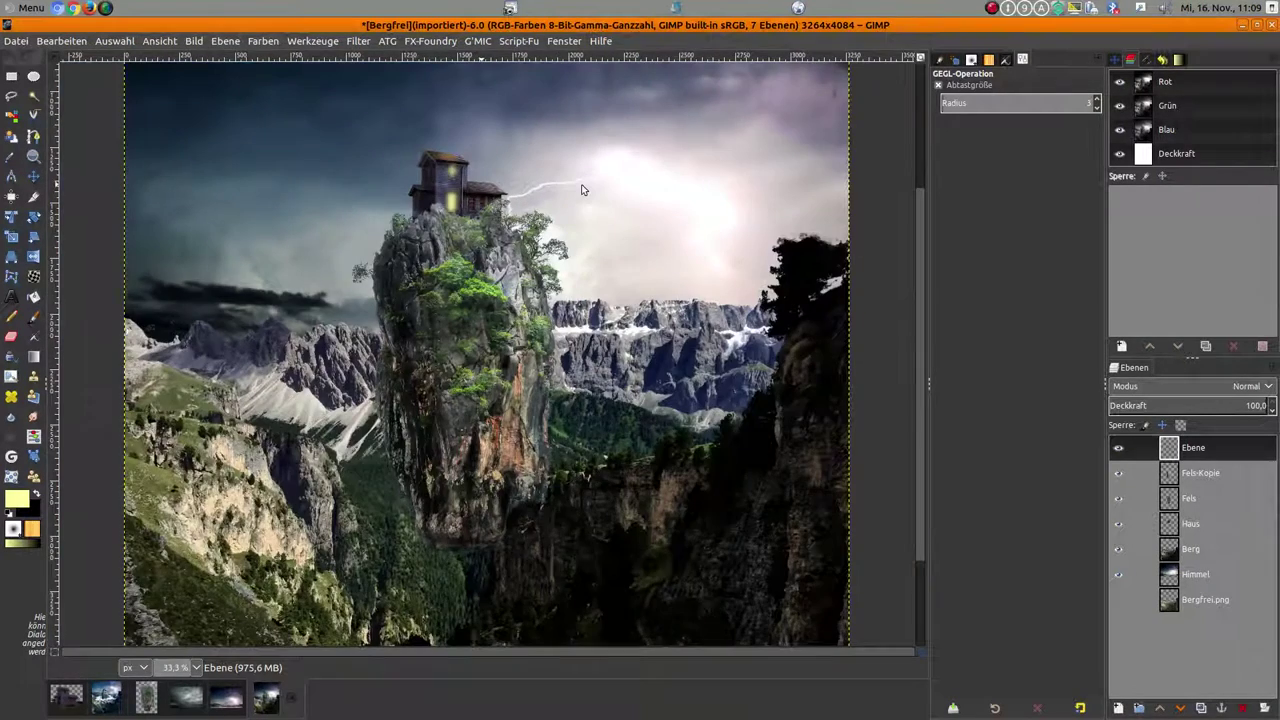
pyautogui.scroll(1, 583, 190)
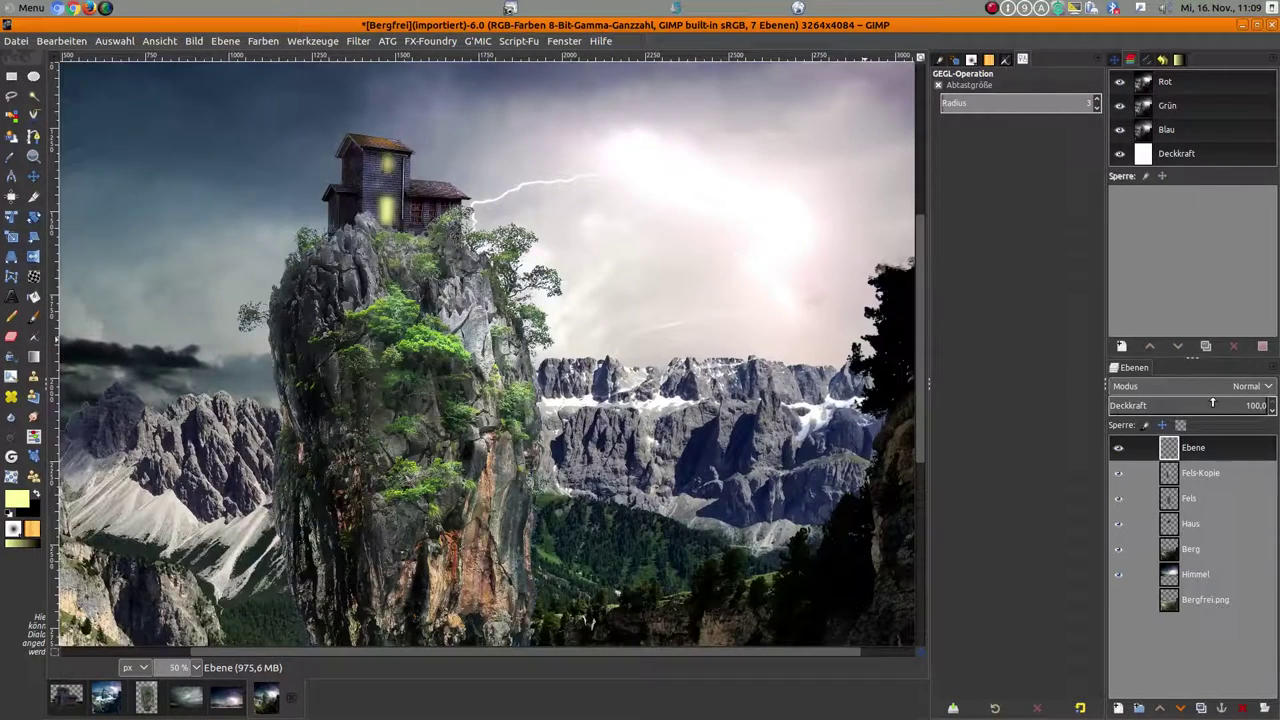
pyautogui.click(1201, 476)
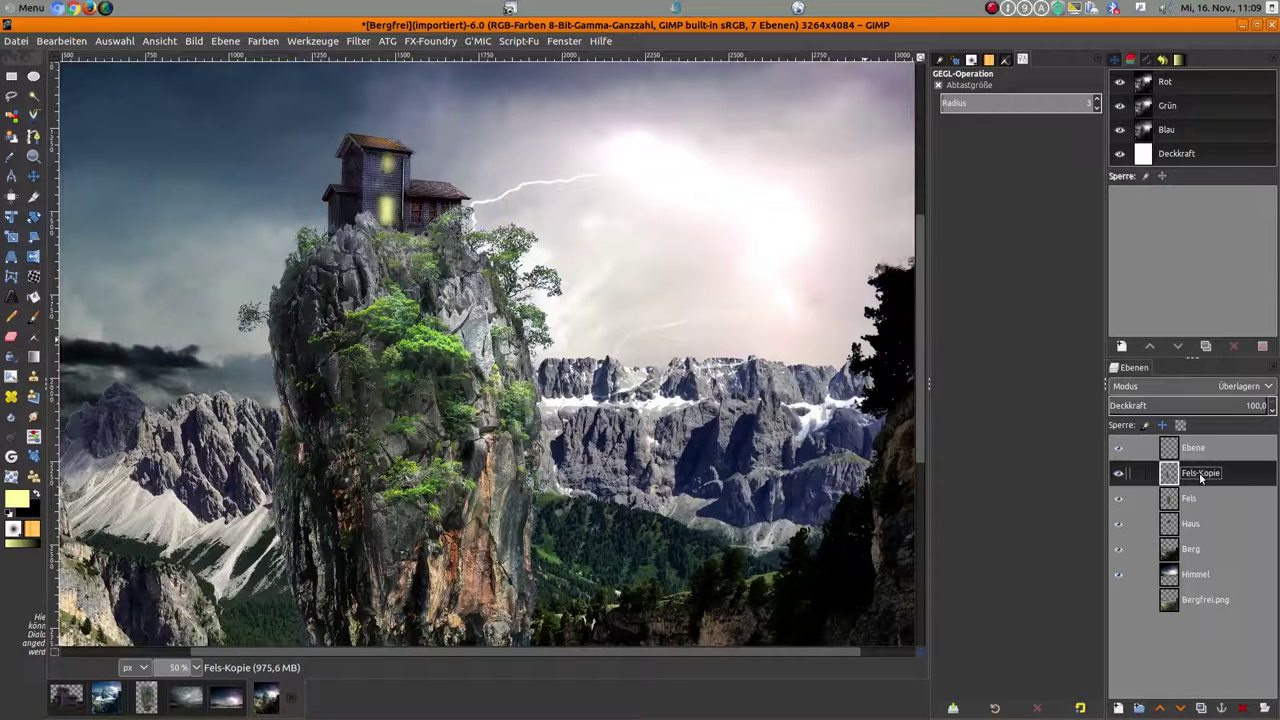
# Step: Merge Fels-Kopie down into Fels and Berg down into Himmel
pyautogui.rightClick(1201, 477)
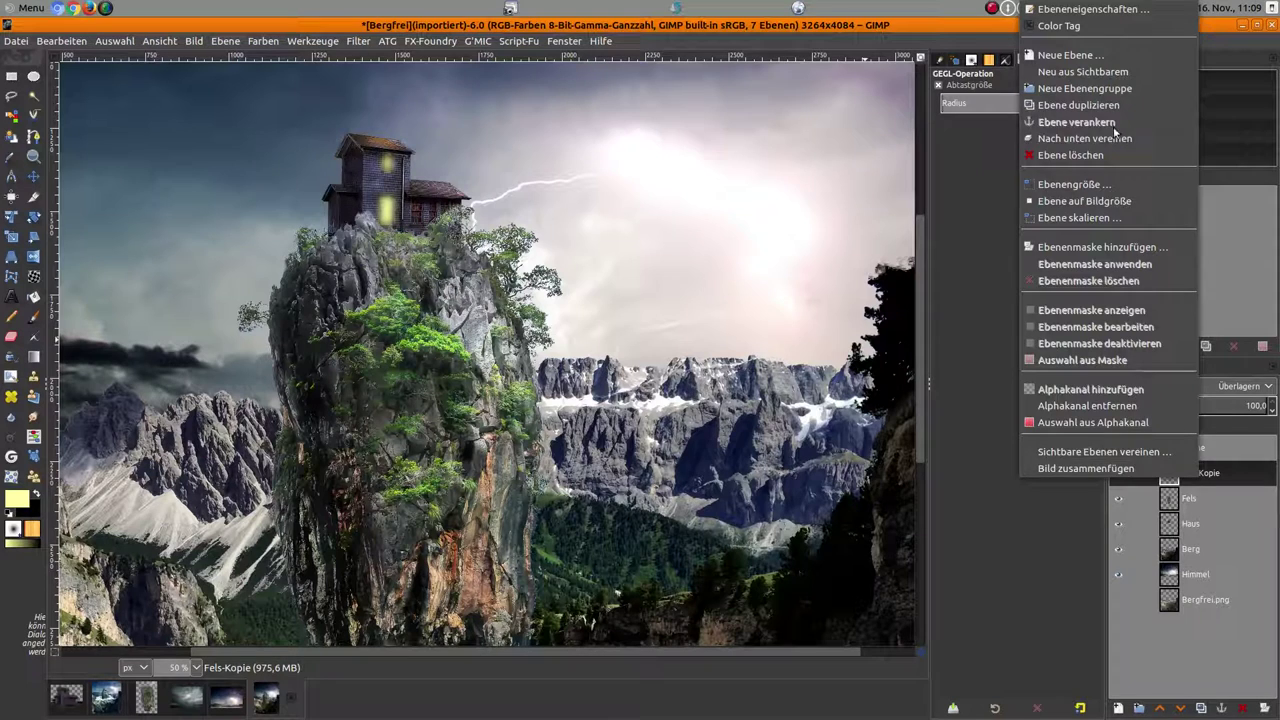
pyautogui.press('Escape')
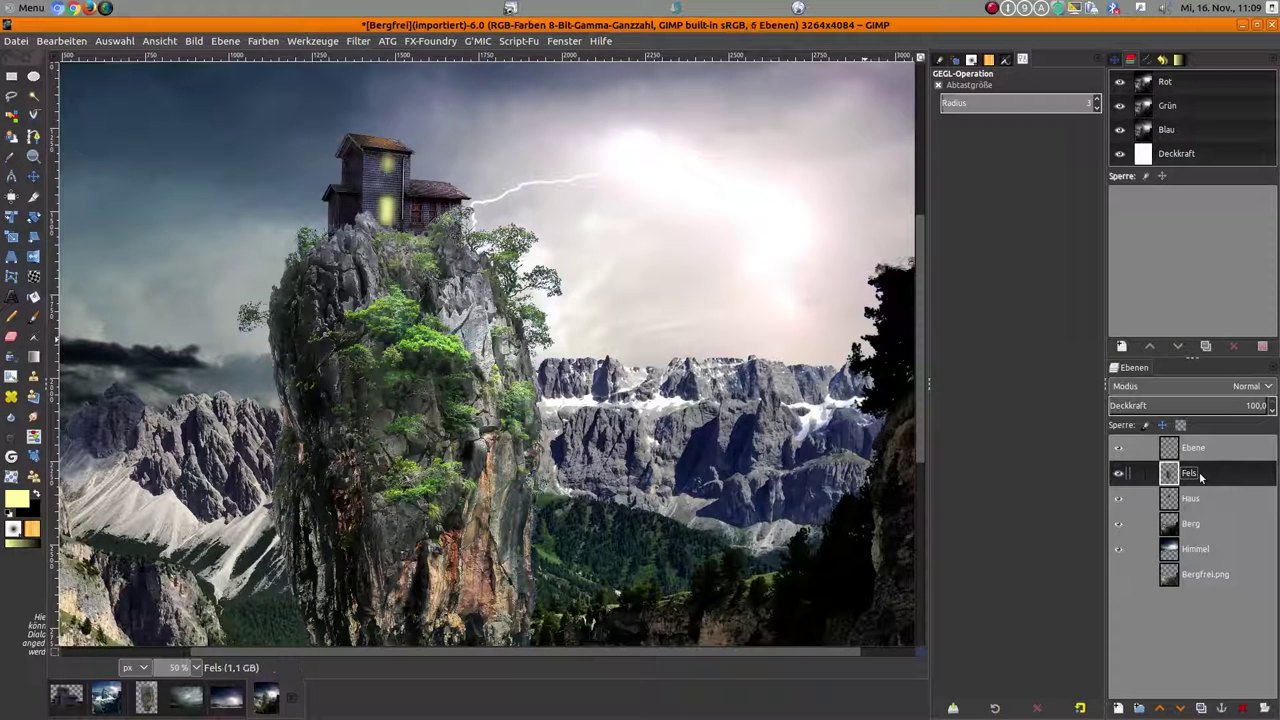
pyautogui.press('Return')
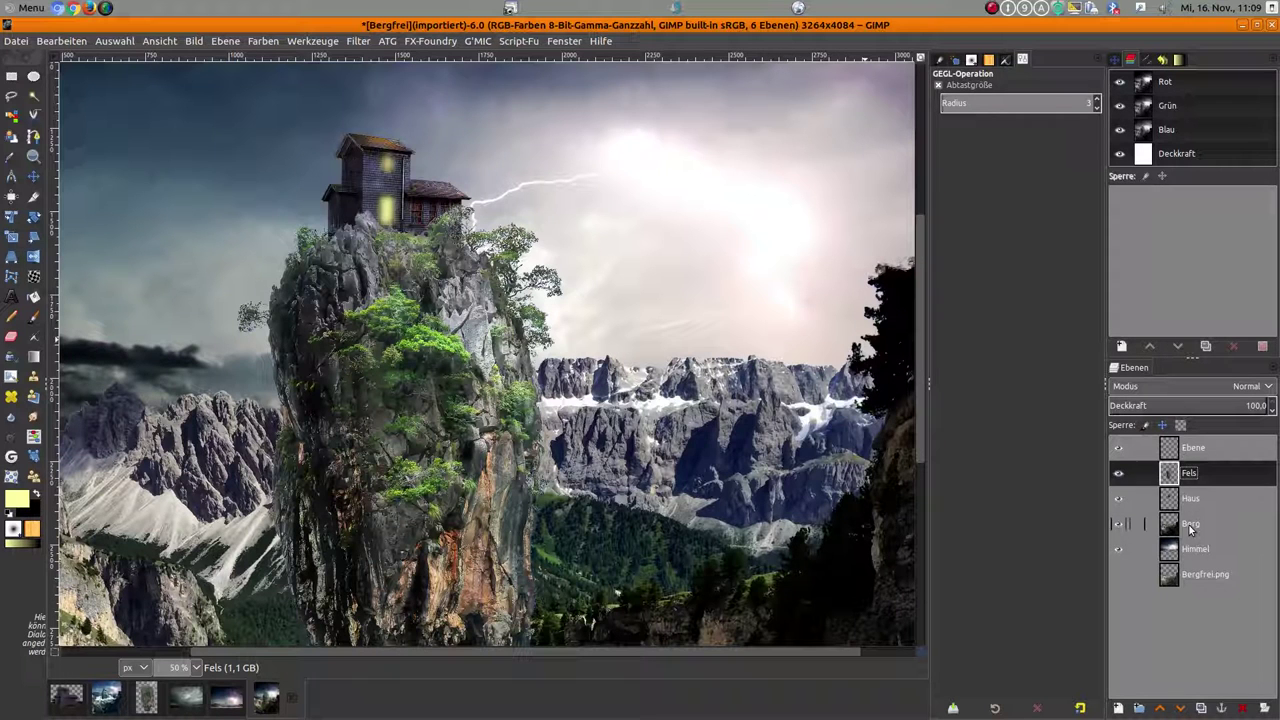
pyautogui.click(1190, 523)
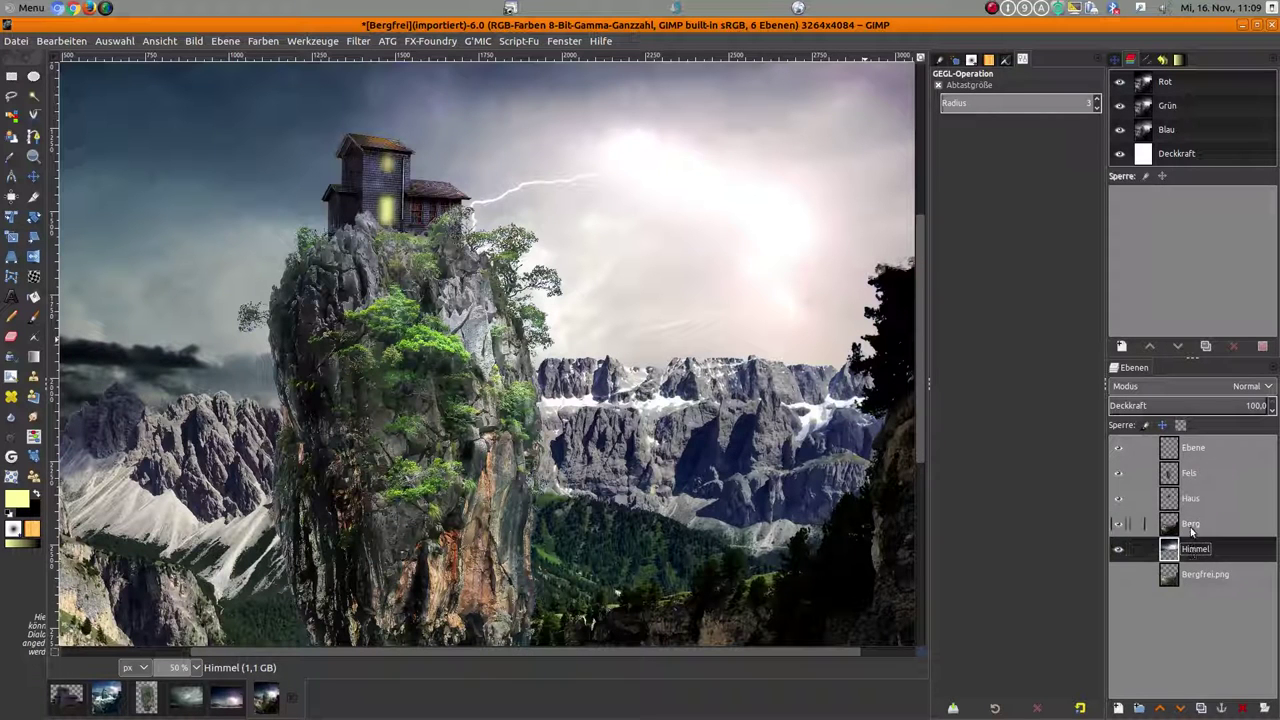
pyautogui.rightClick(1191, 527)
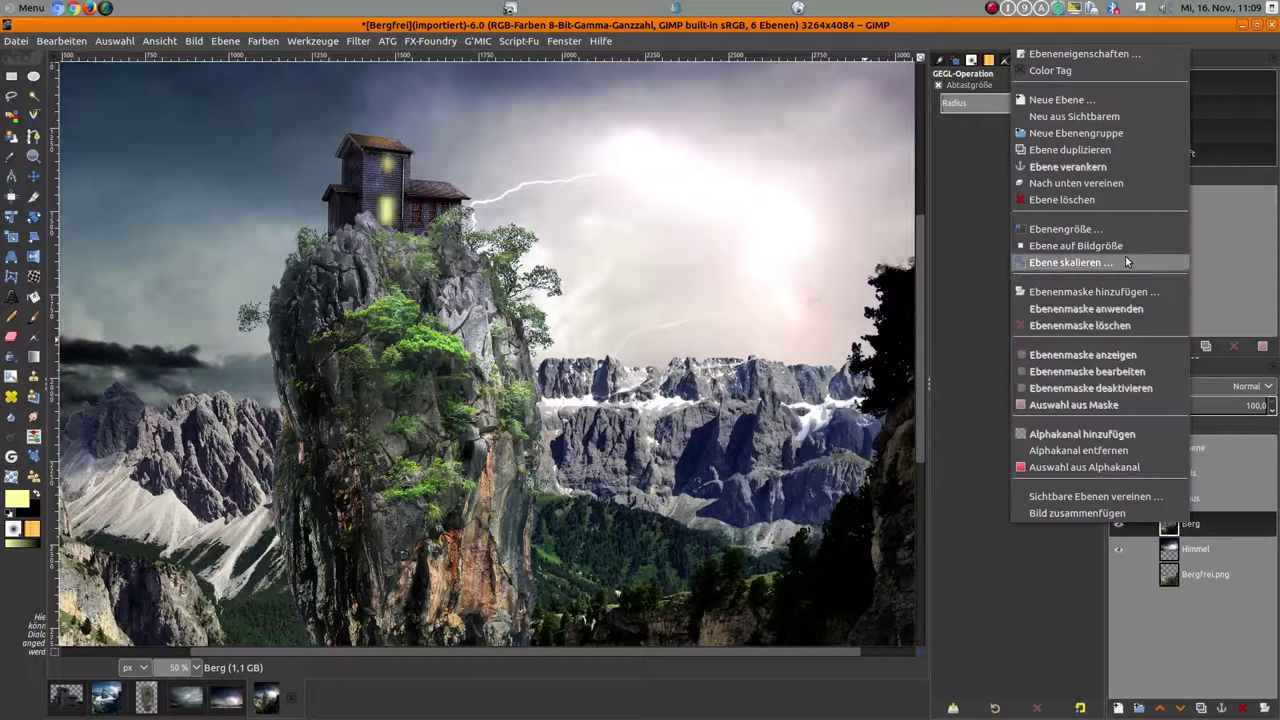
pyautogui.click(1107, 184)
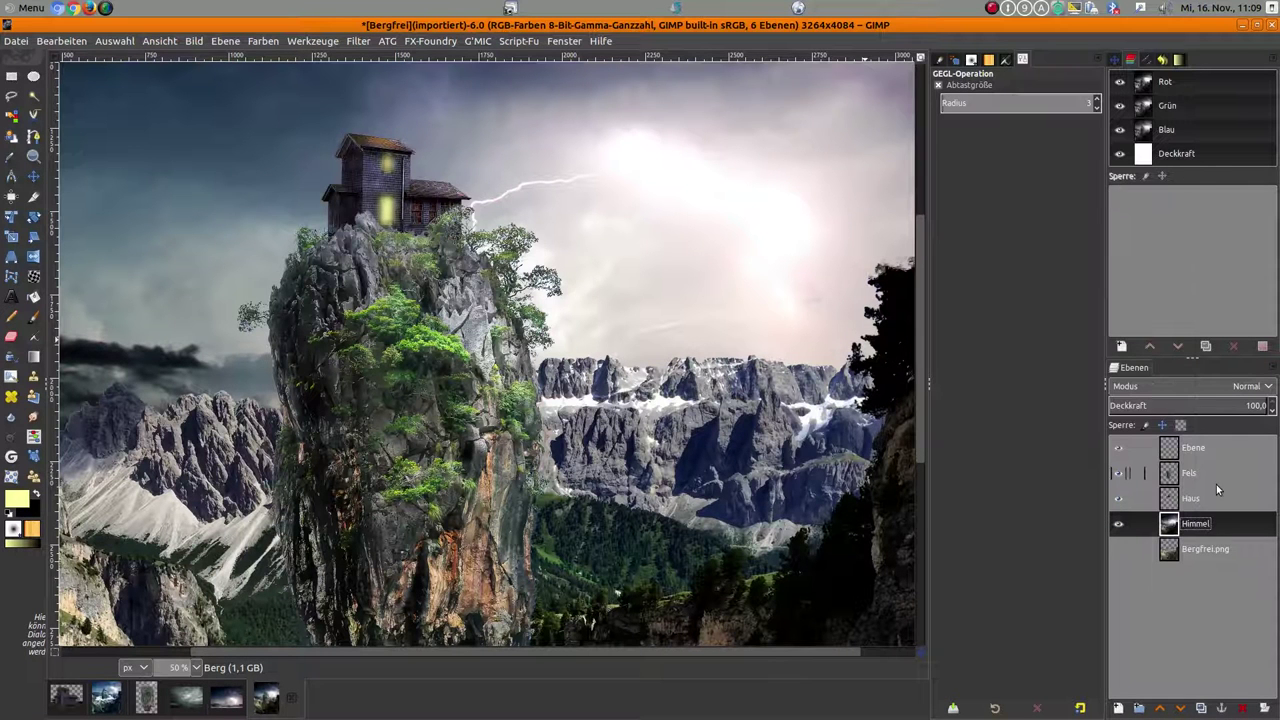
# Step: Merge Fels down into Haus, then Haus down into Himmel, and zoom out
pyautogui.click(1188, 474)
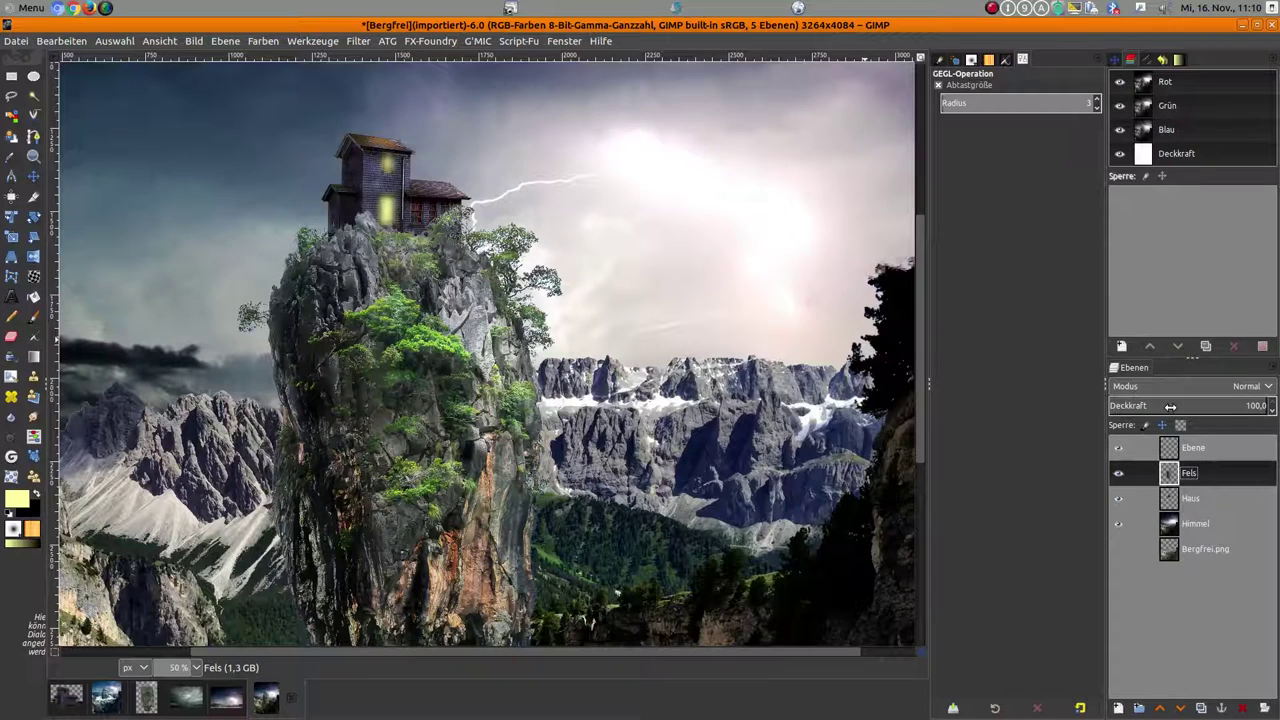
pyautogui.rightClick(1199, 473)
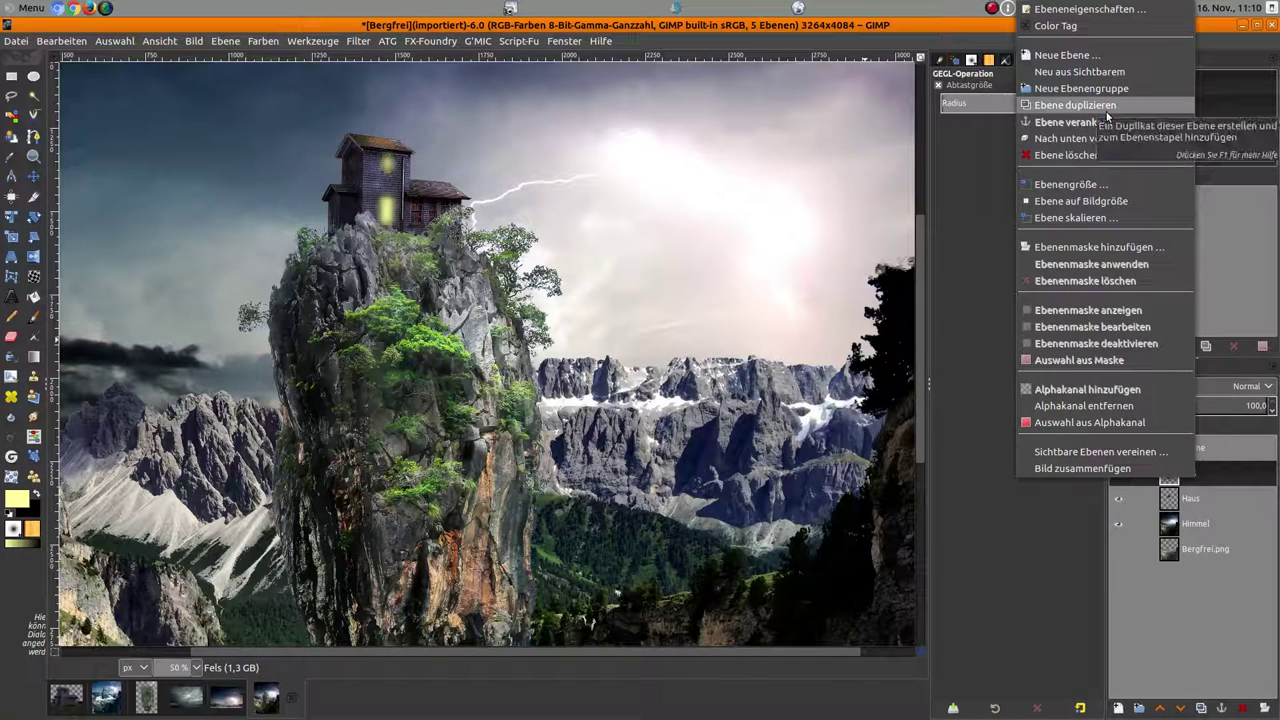
pyautogui.click(1112, 155)
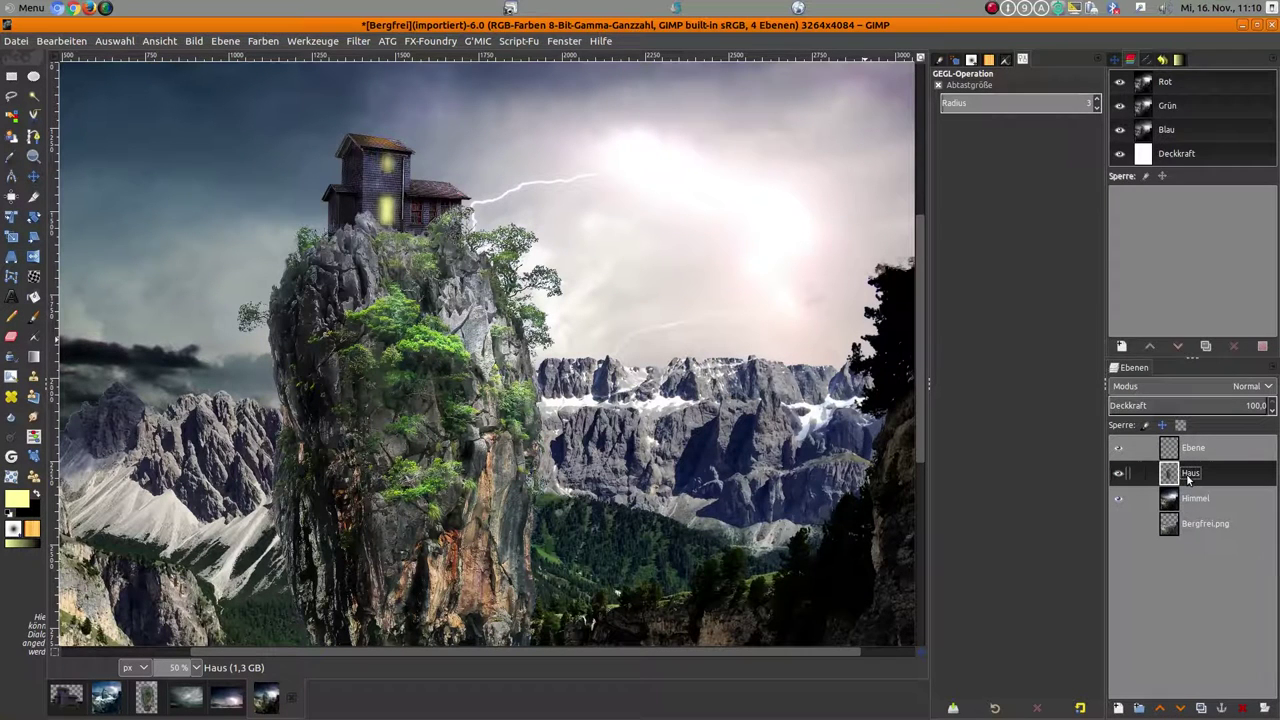
pyautogui.rightClick(1184, 482)
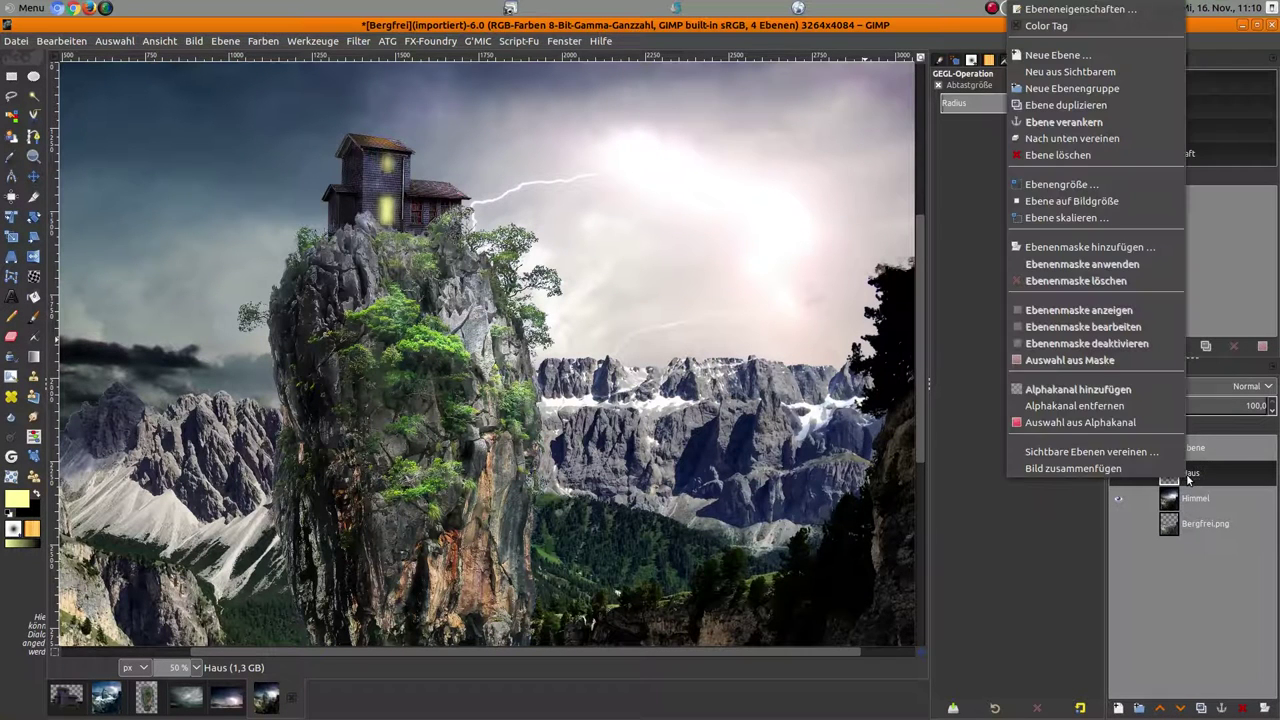
pyautogui.click(1100, 142)
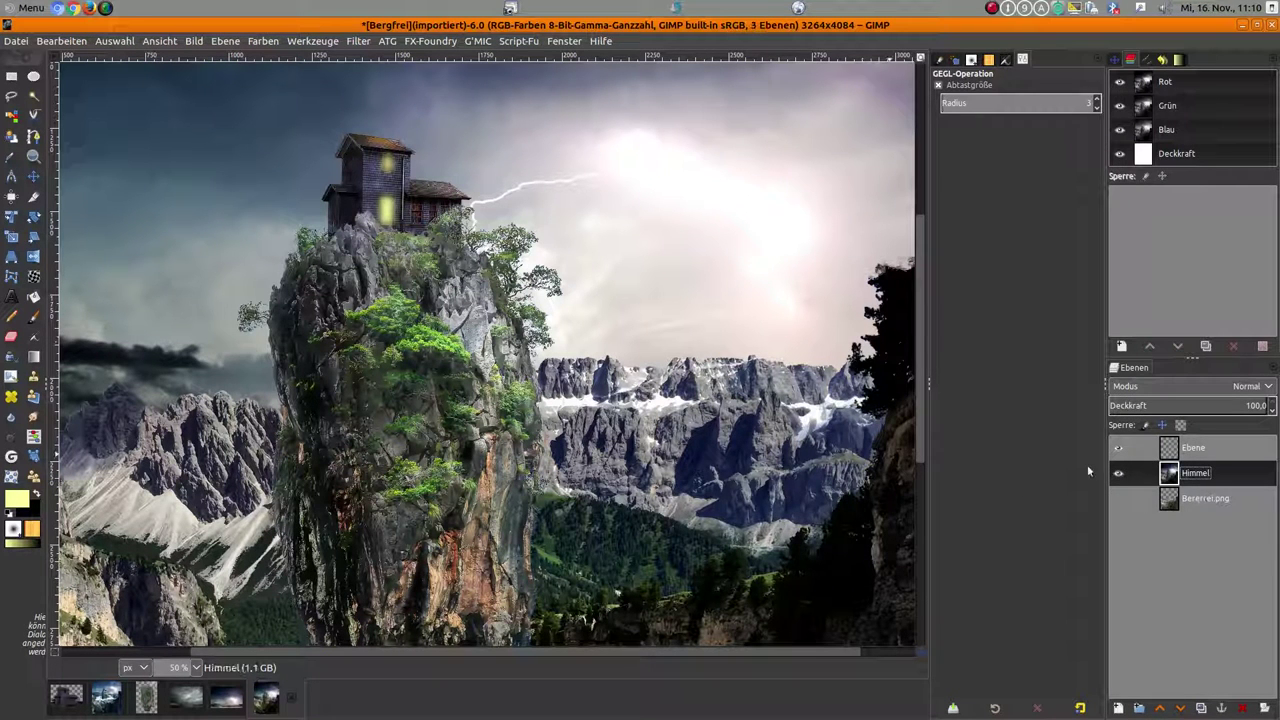
pyautogui.press('-')
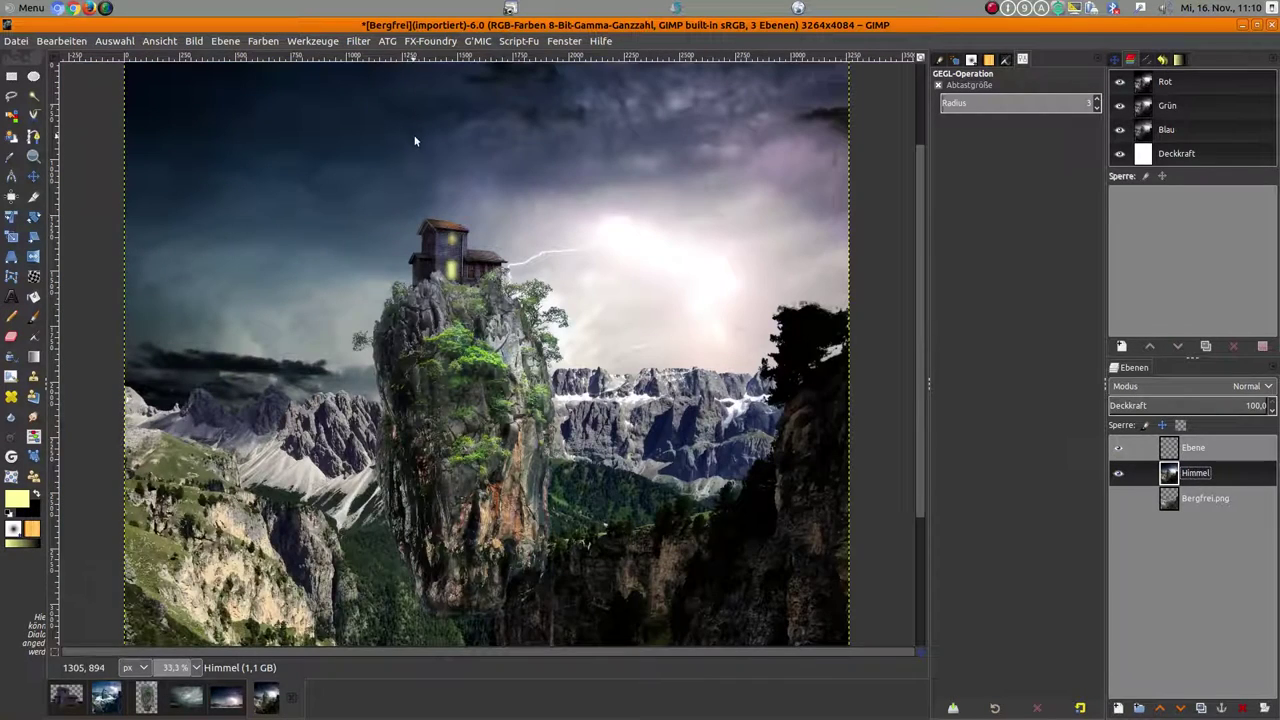
pyautogui.click(264, 41)
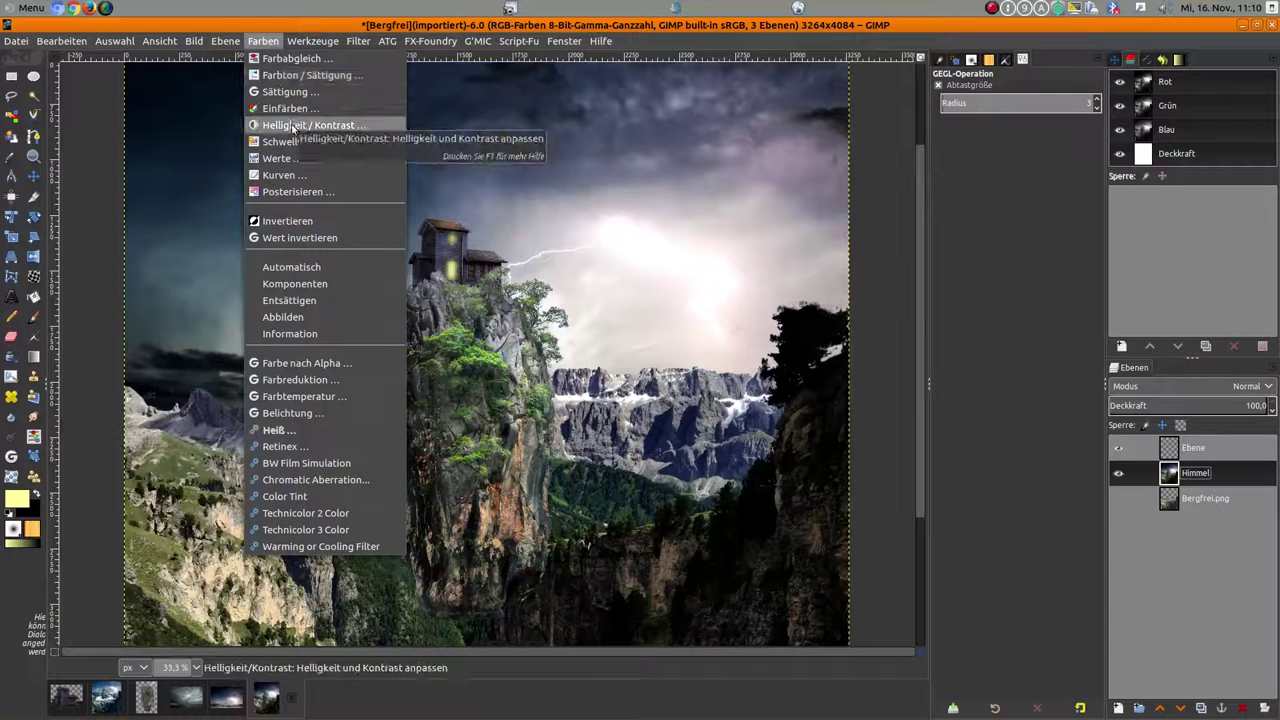
pyautogui.click(293, 127)
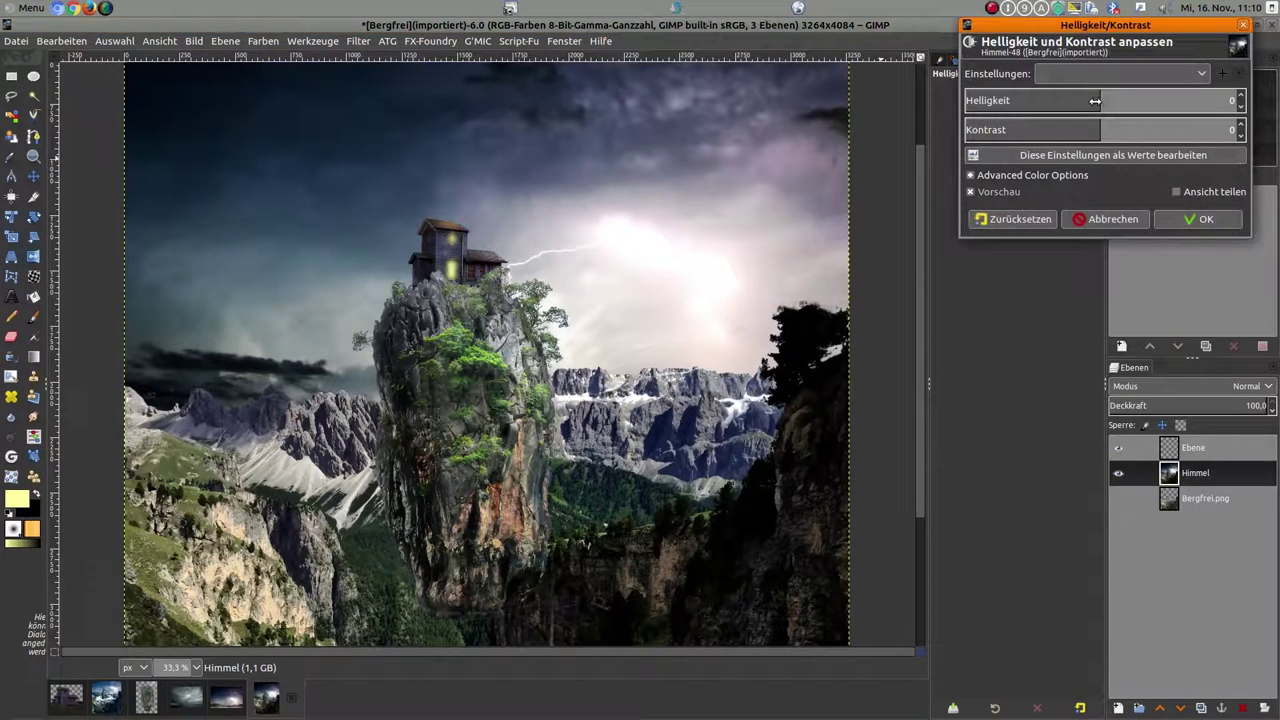
pyautogui.moveTo(1100, 100); pyautogui.dragTo(1060, 103)
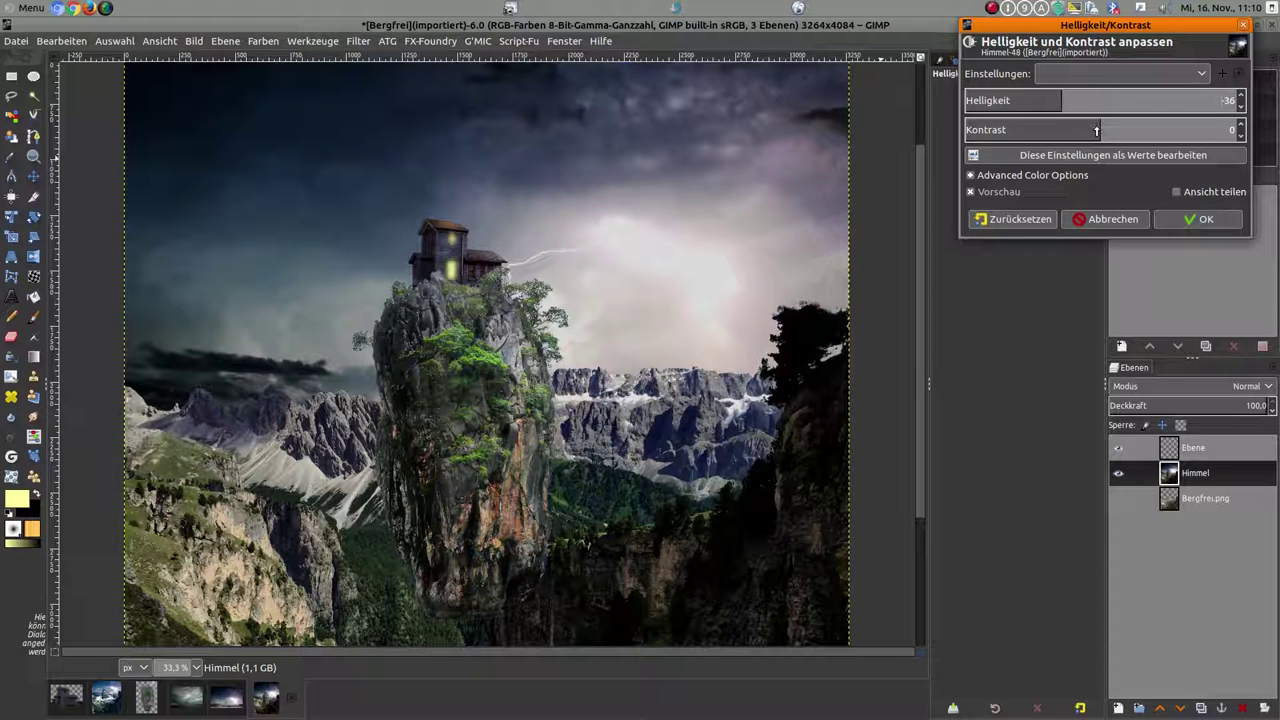
pyautogui.click(1176, 222)
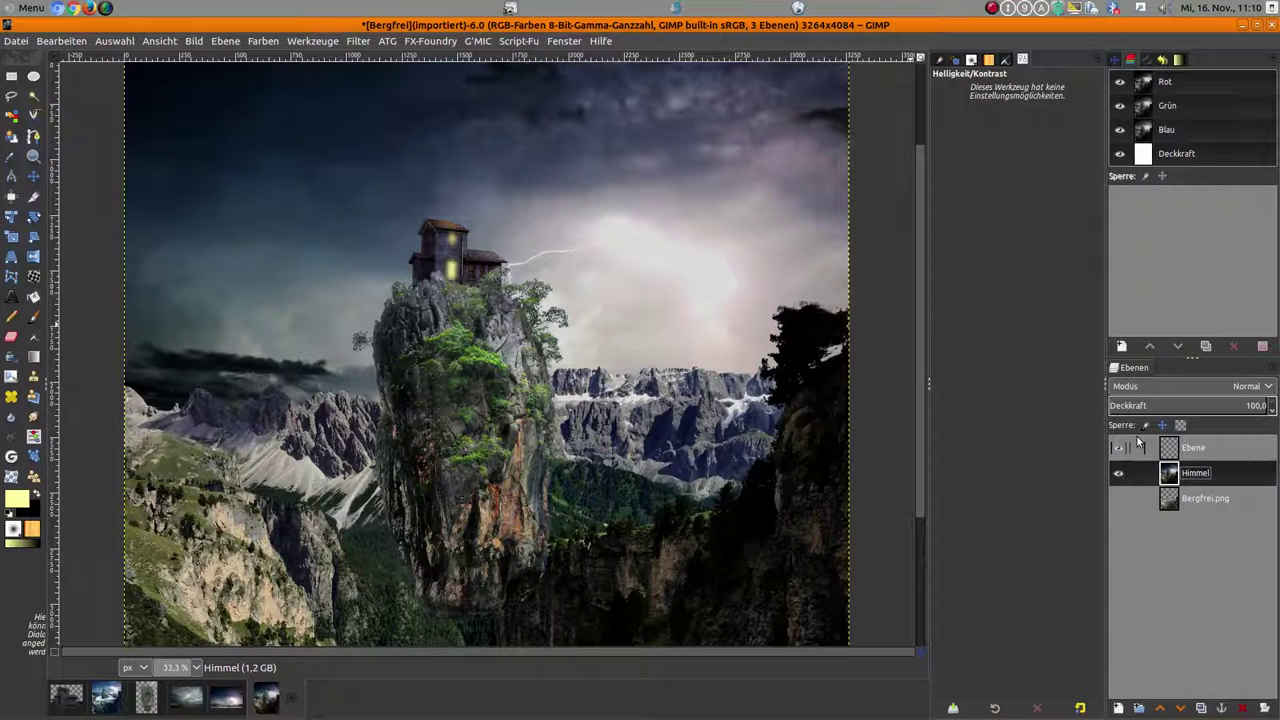
pyautogui.click(1177, 452)
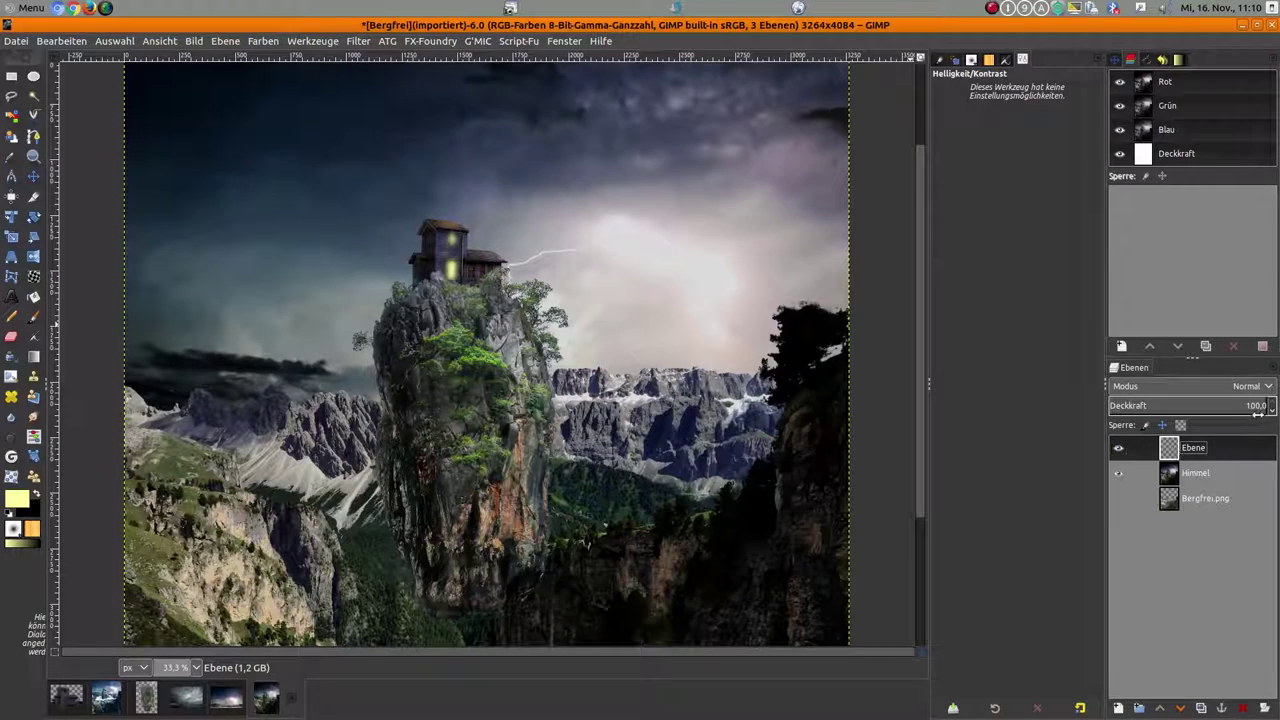
pyautogui.press('1')
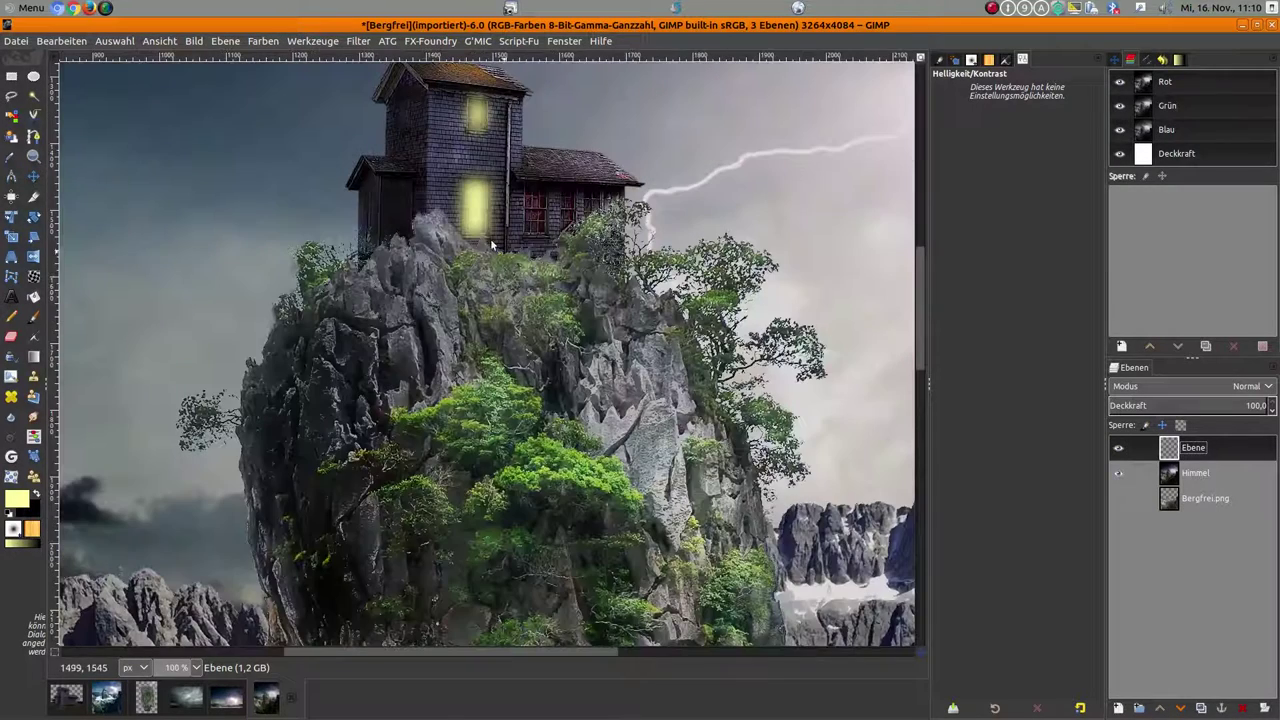
pyautogui.scroll(-3, 725, 362)
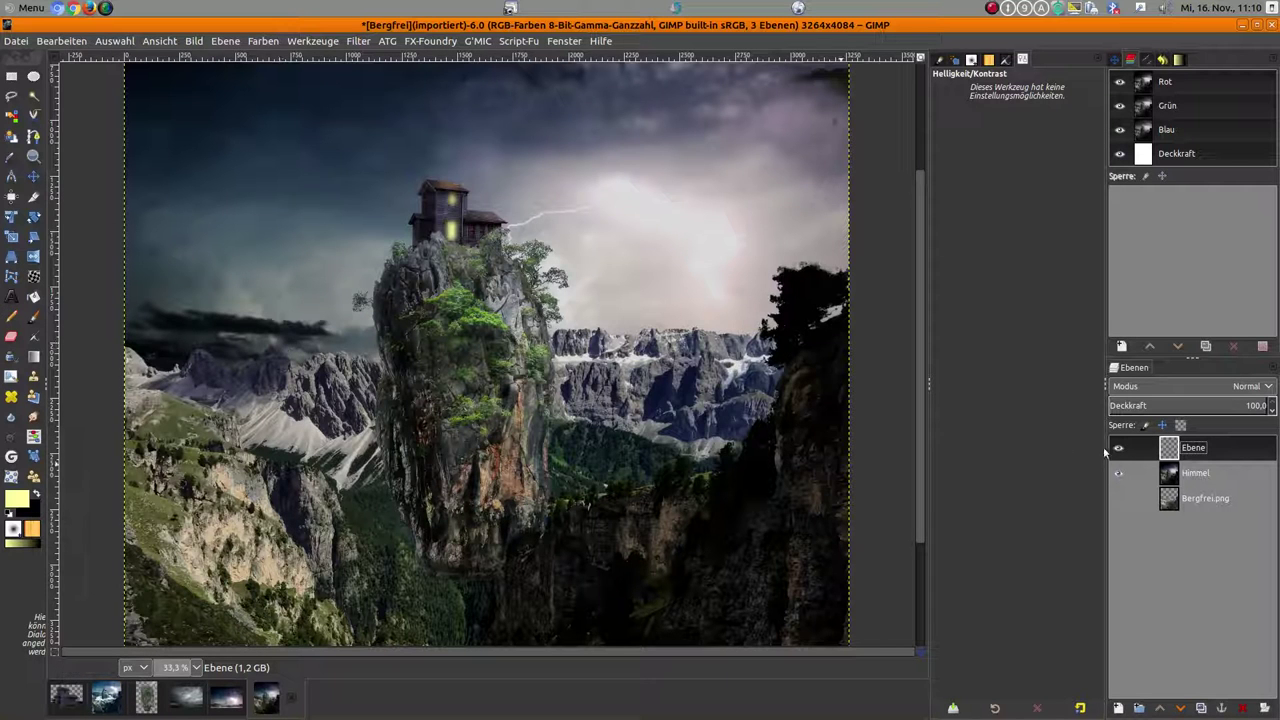
# Step: Add a new transparent layer, Ebene #1, above the Himmel layer
pyautogui.click(1183, 477)
pyautogui.click(1119, 706)
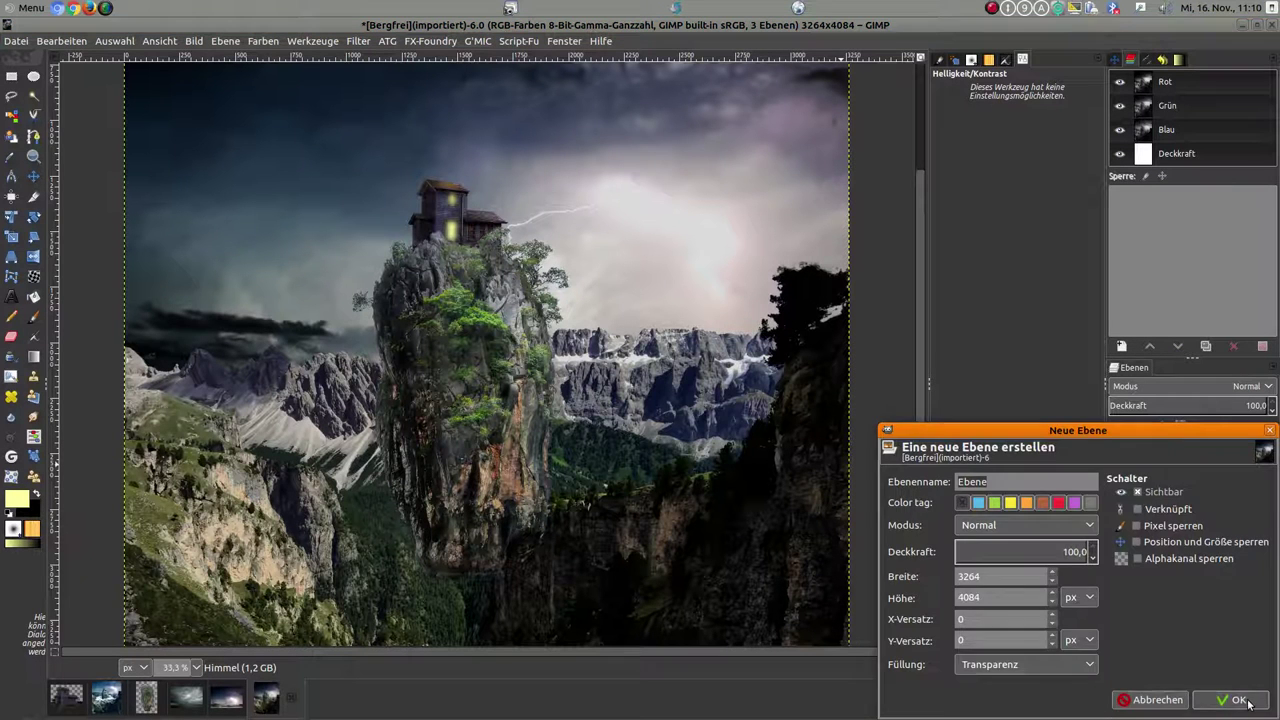
pyautogui.click(1246, 703)
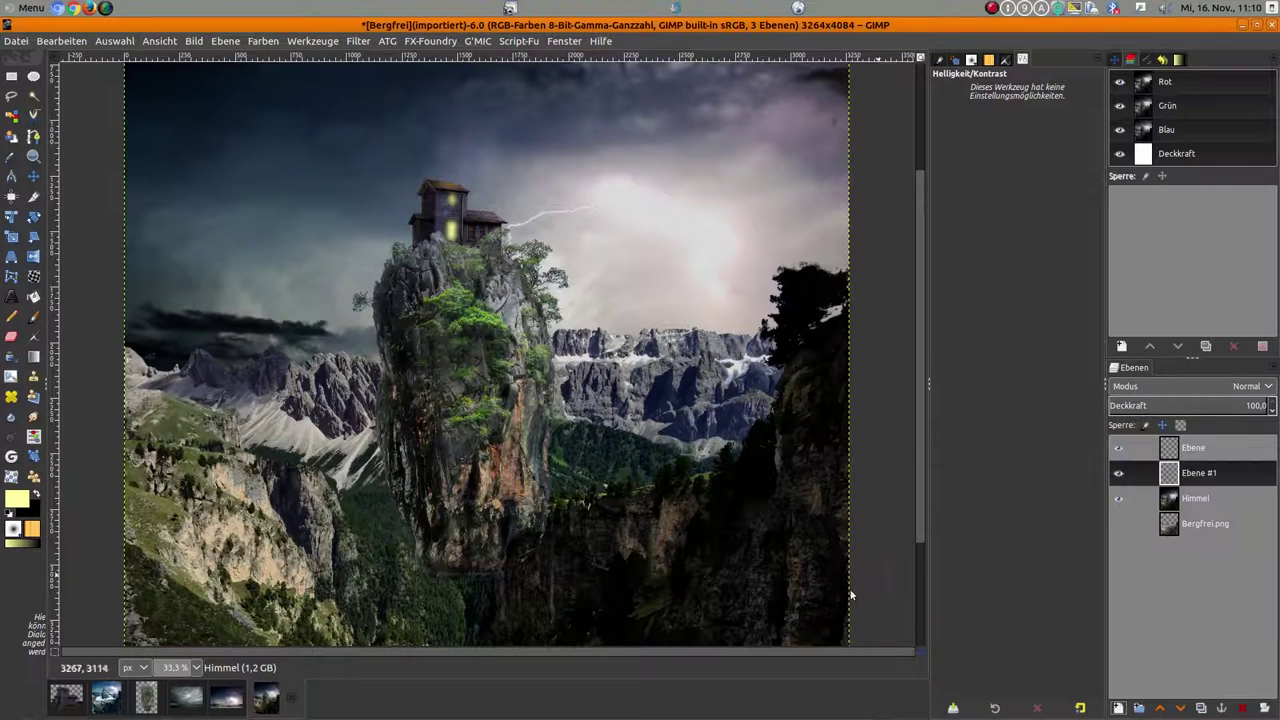
# Step: Set up the Paintbrush with Clouds-by-Mila.abr-015, about 82.4 pressure, white colour and size about 651
pyautogui.click(33, 316)
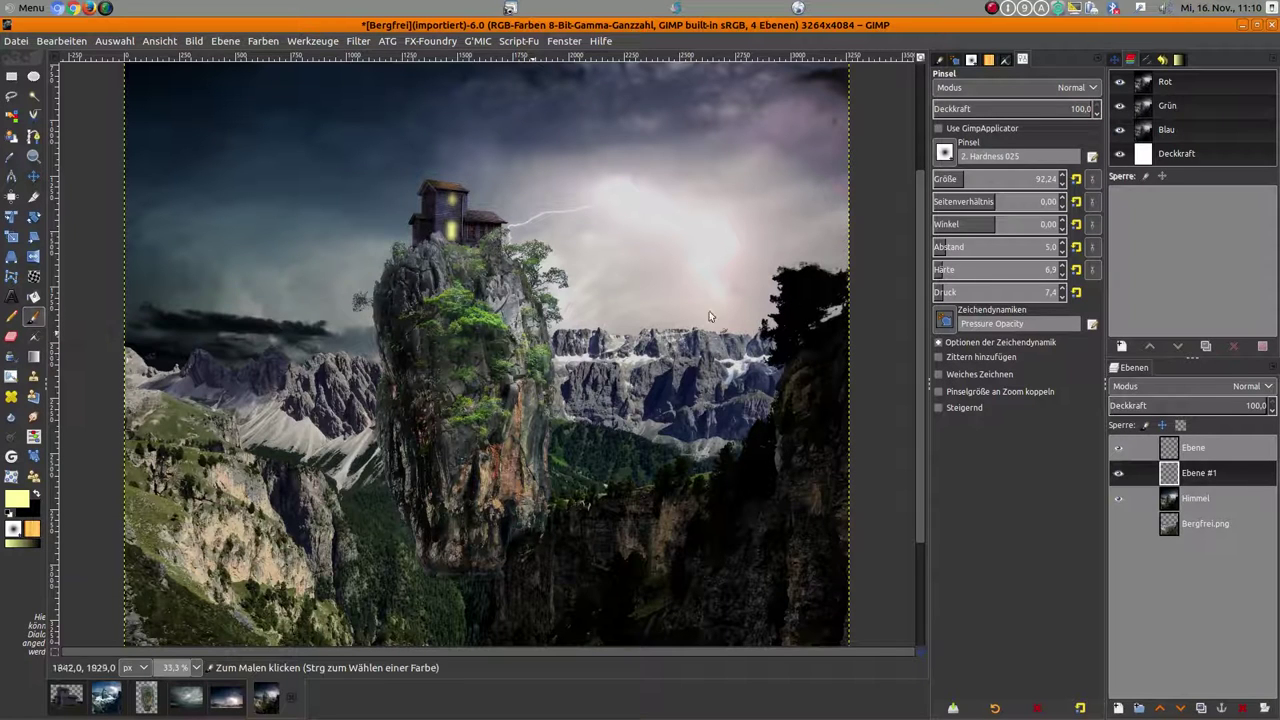
pyautogui.click(944, 152)
pyautogui.scroll(-2, 980, 300)
pyautogui.scroll(-2, 980, 300)
pyautogui.scroll(-2, 980, 300)
pyautogui.scroll(-2, 980, 300)
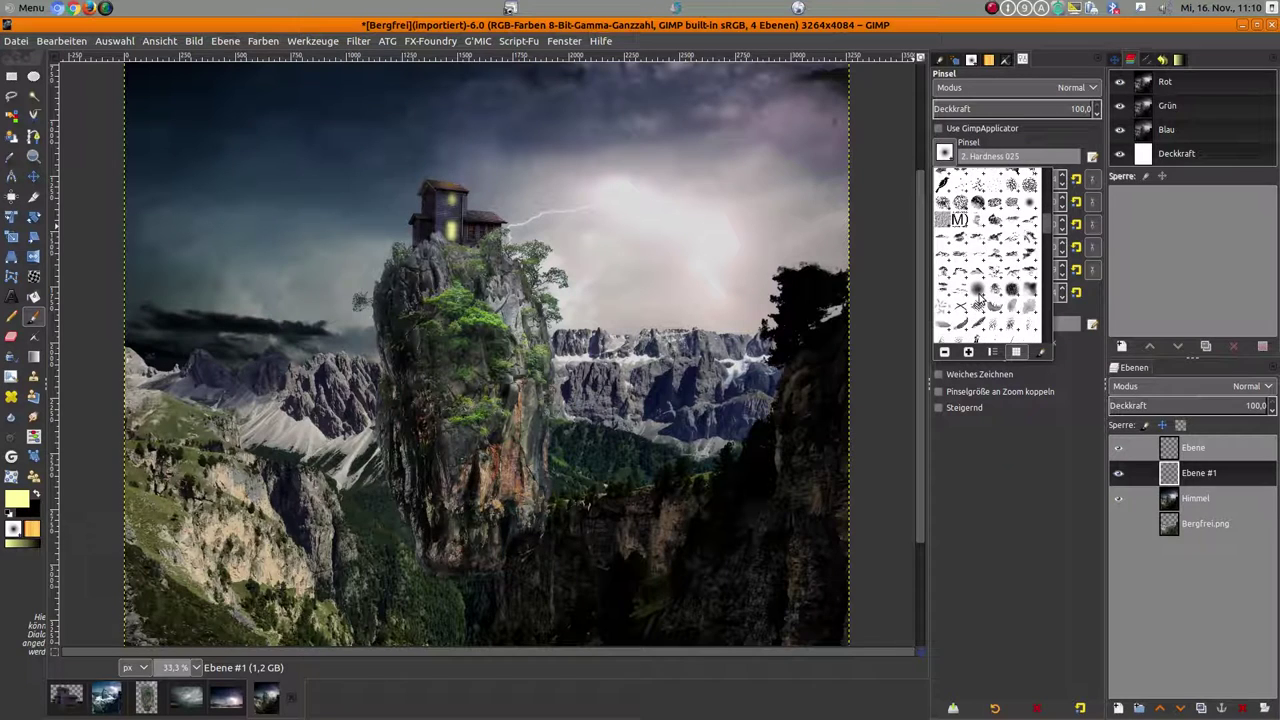
pyautogui.doubleClick(995, 256)
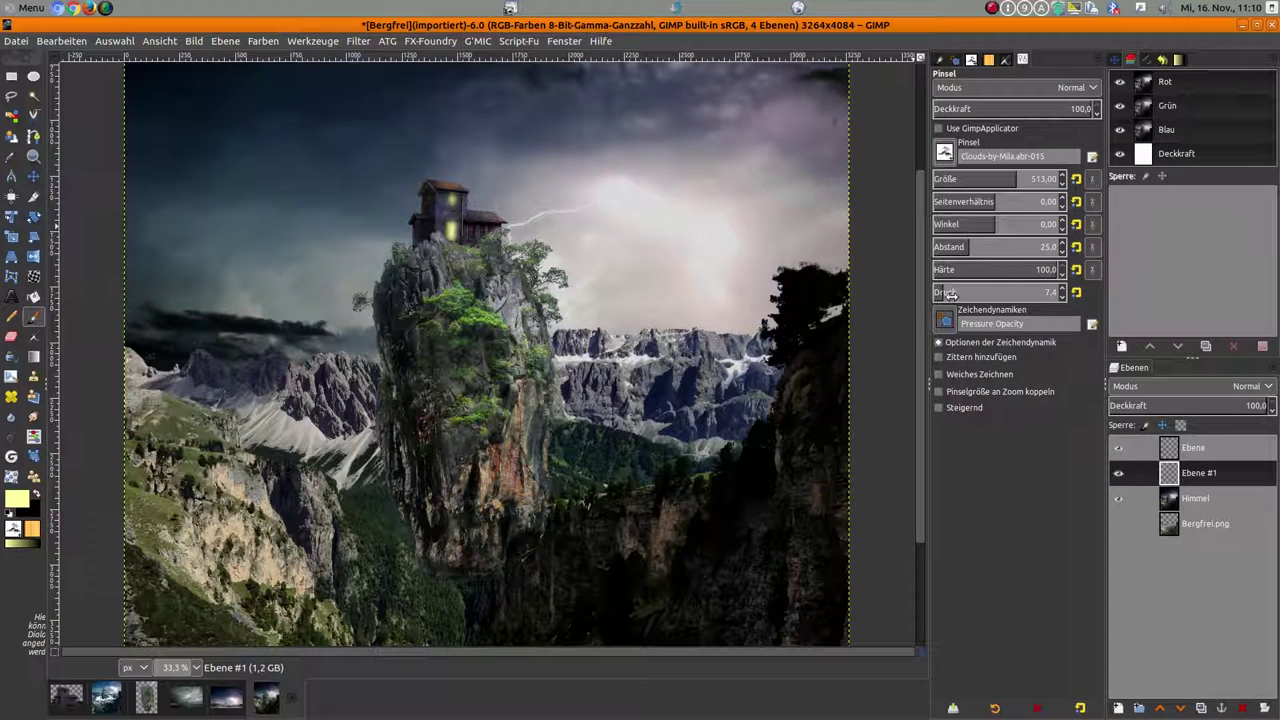
pyautogui.moveTo(940, 292); pyautogui.dragTo(1036, 292)
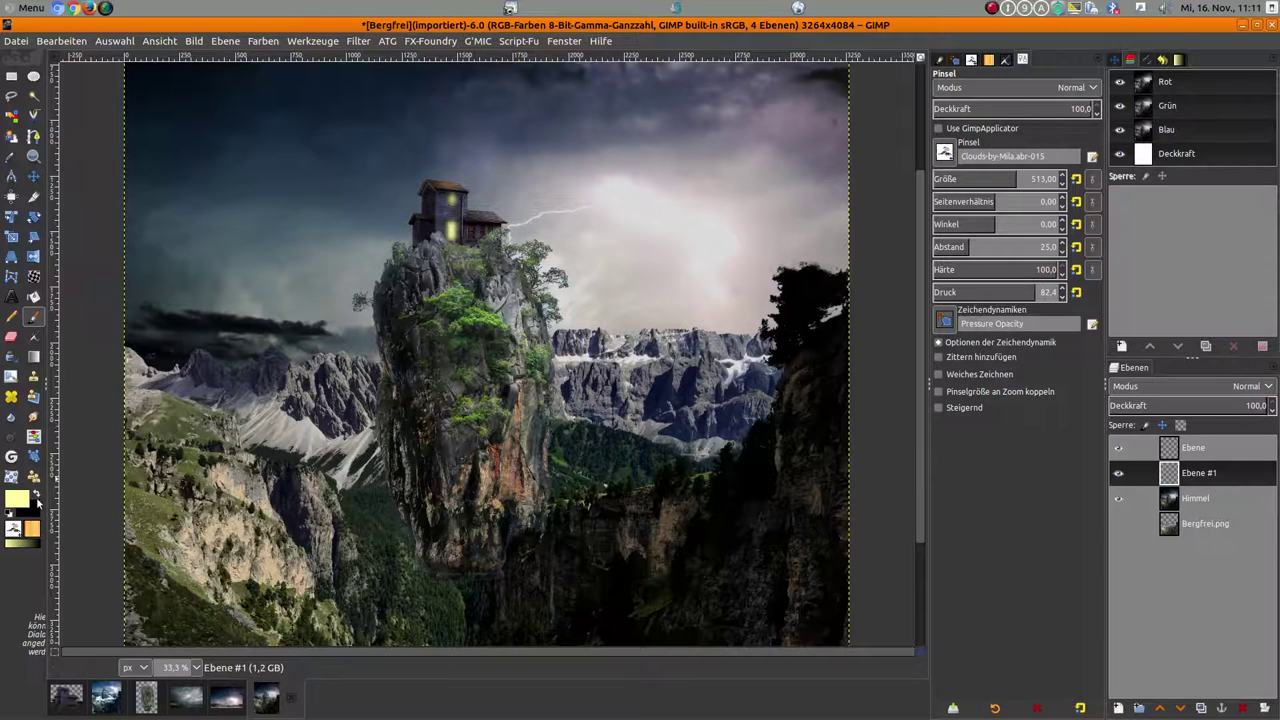
pyautogui.click(35, 496)
pyautogui.click(10, 515)
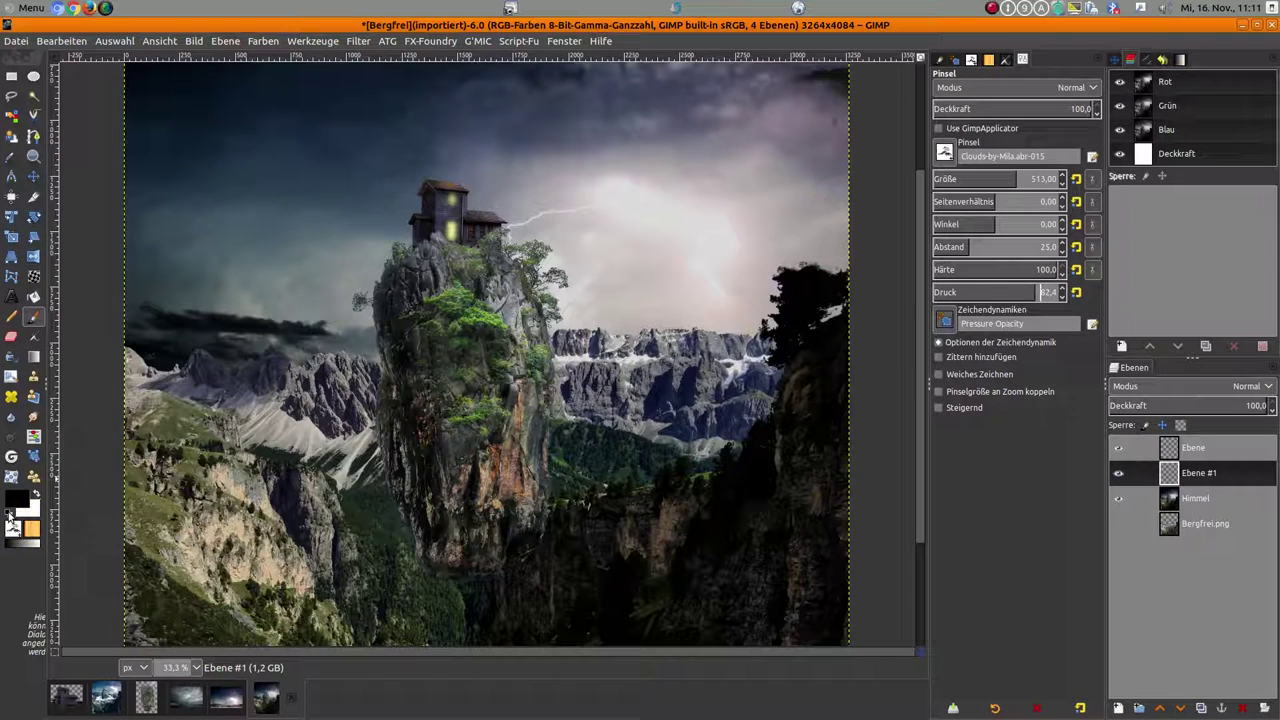
pyautogui.click(34, 500)
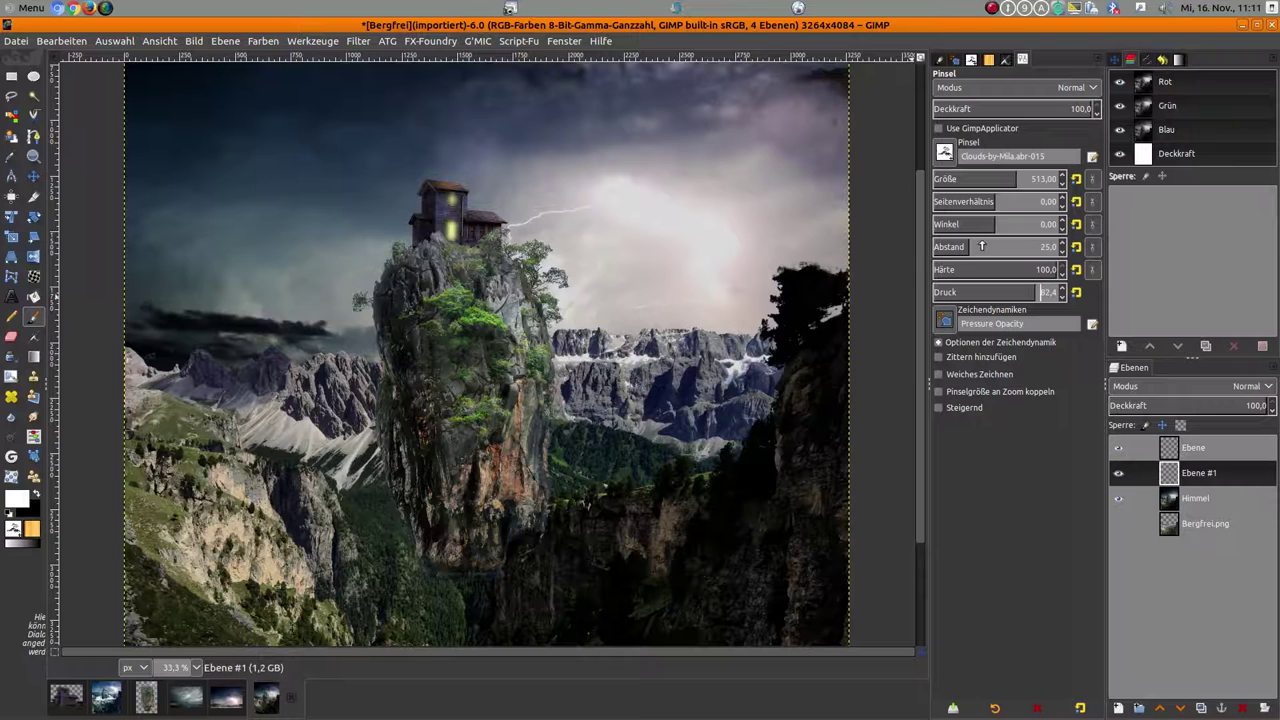
pyautogui.press('Tab')
pyautogui.click(1028, 179)
# Step: Paint white clouds over the lower mountains and stamp more beside them, undoing stray specks
pyautogui.moveTo(239, 407)
pyautogui.mouseDown()
pyautogui.moveTo(357, 497)
pyautogui.moveTo(530, 458)
pyautogui.moveTo(773, 463)
pyautogui.mouseUp()
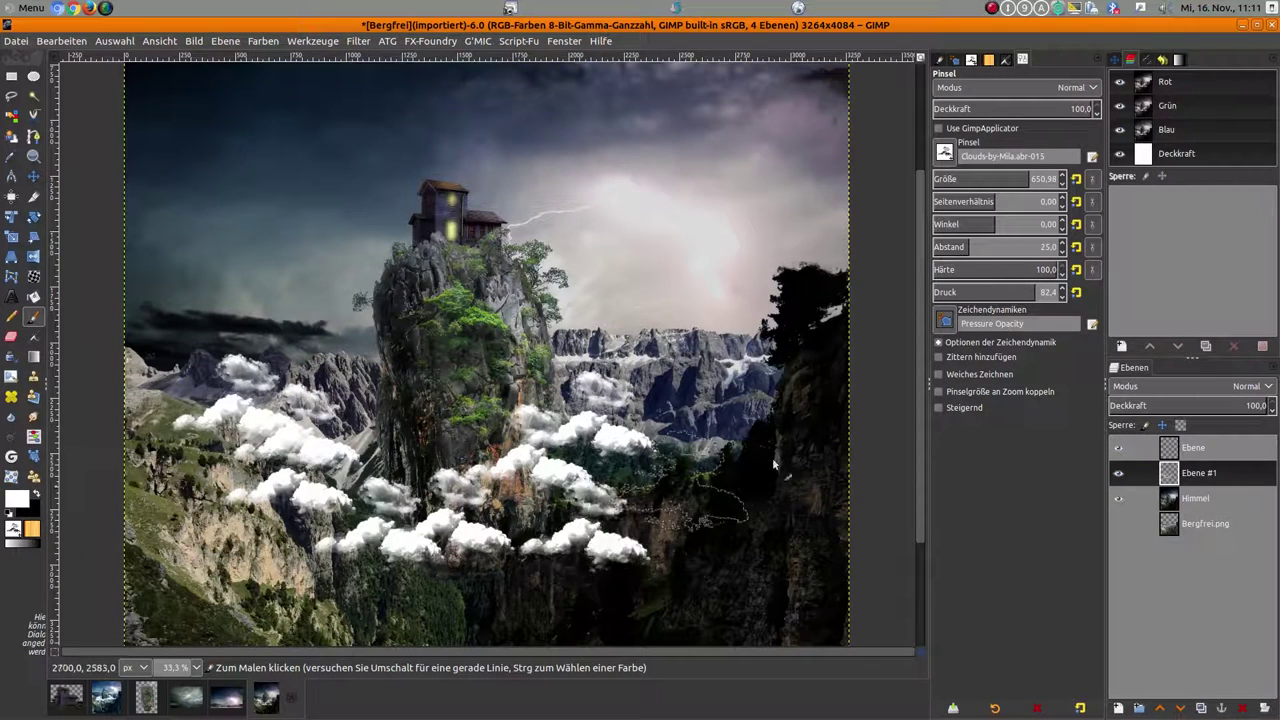
pyautogui.click(944, 151)
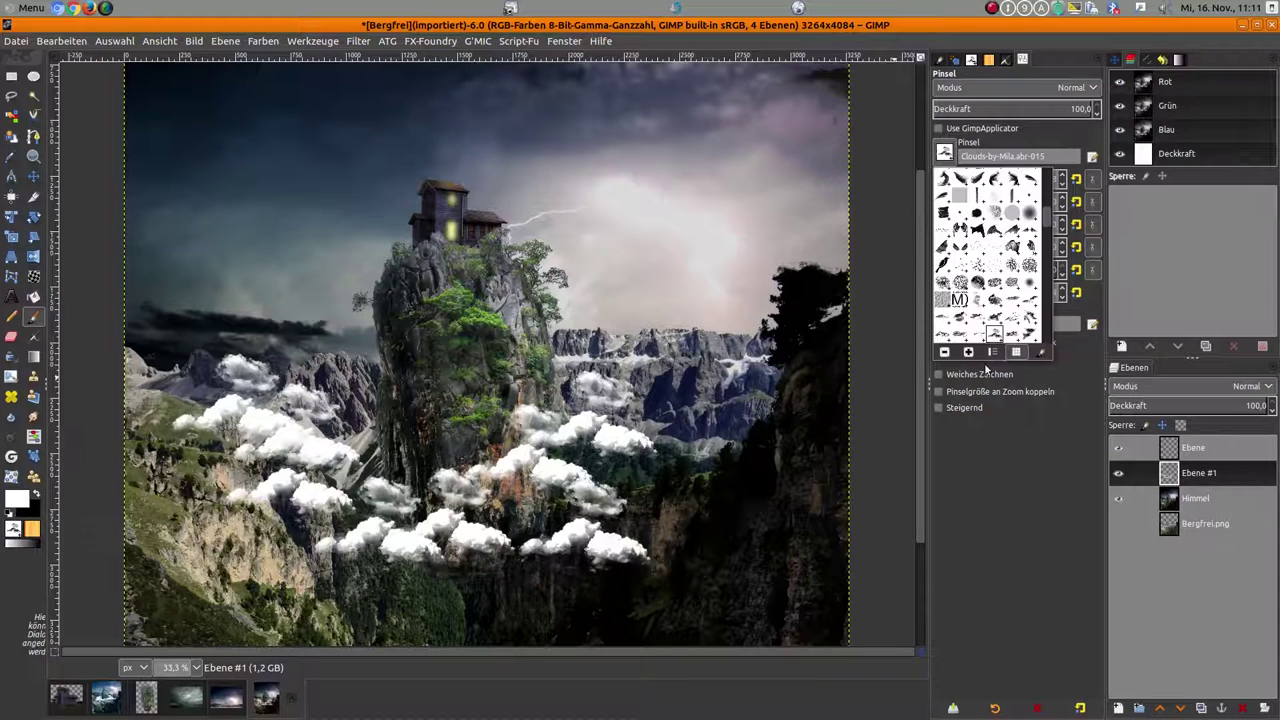
pyautogui.click(1030, 337)
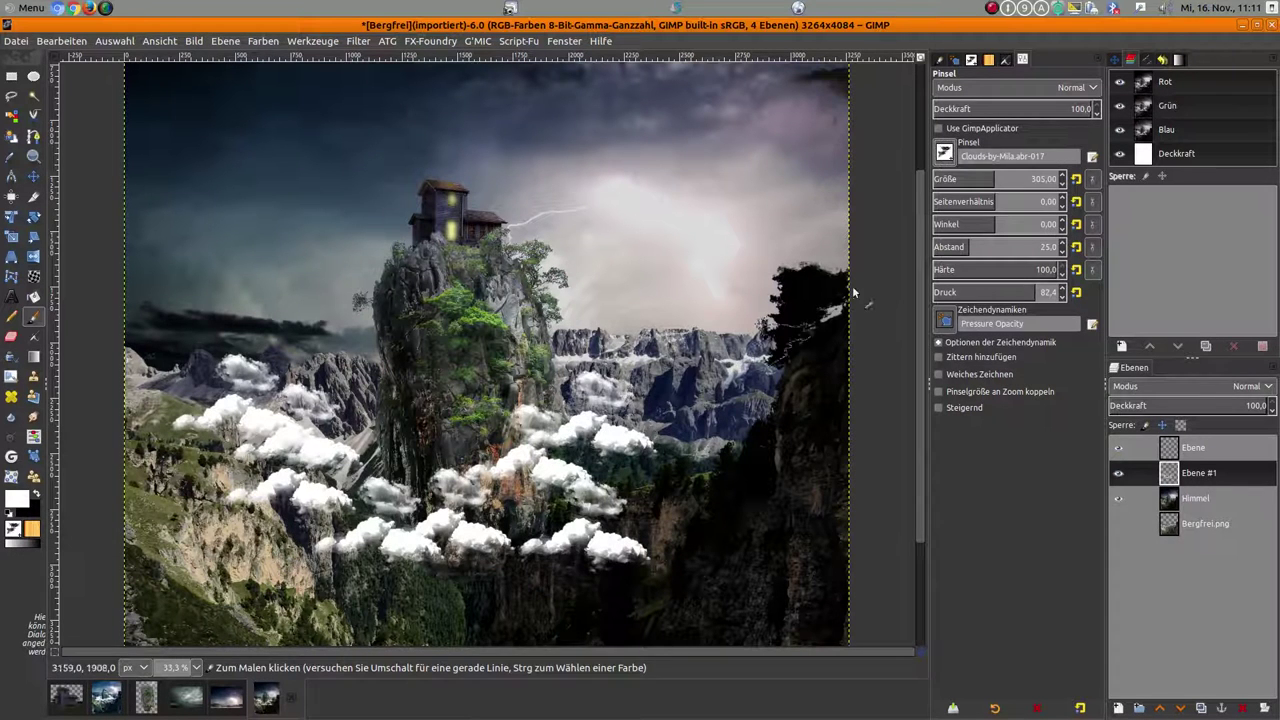
pyautogui.click(950, 154)
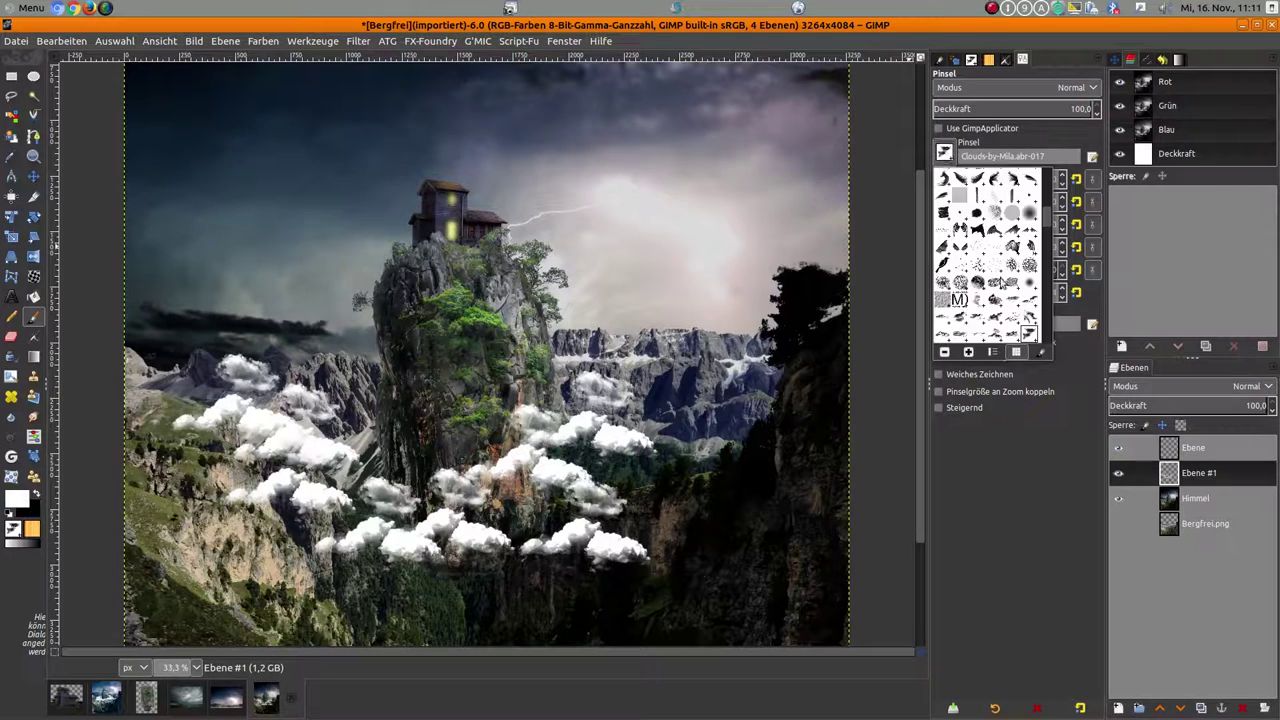
pyautogui.click(999, 338)
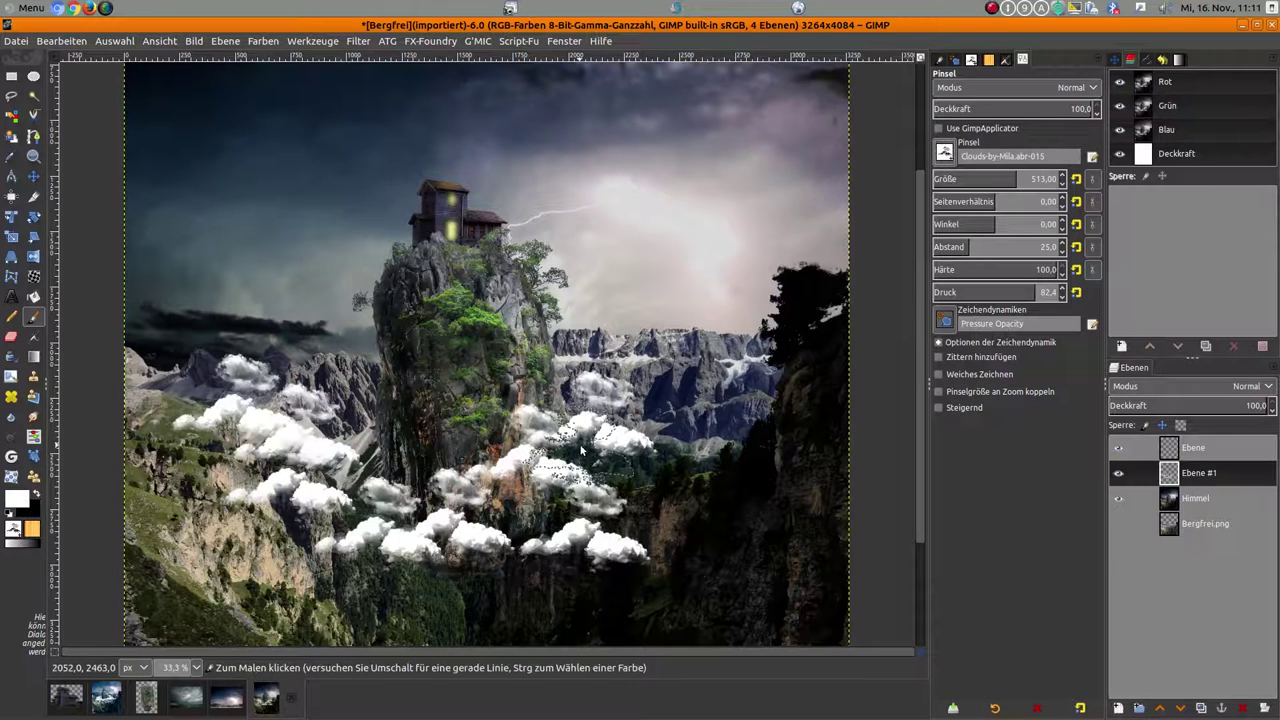
pyautogui.click(655, 450)
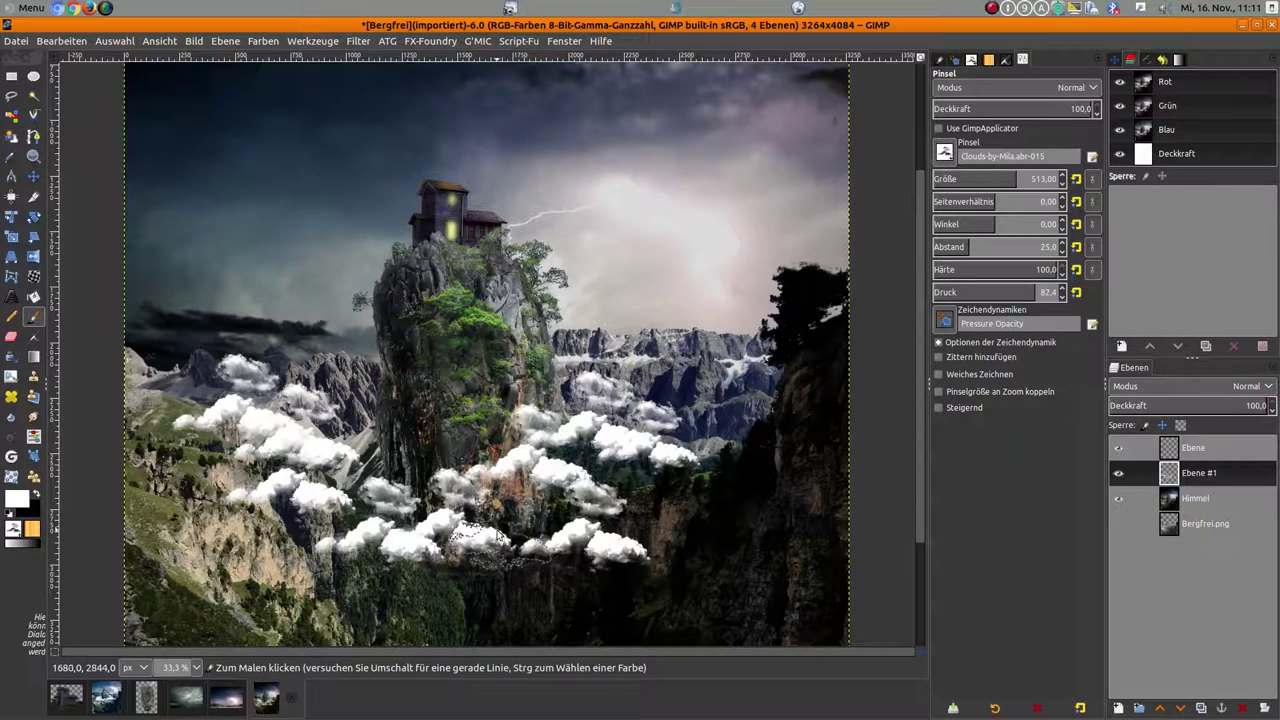
pyautogui.click(833, 265)
pyautogui.hotkey('ctrl', 'z')
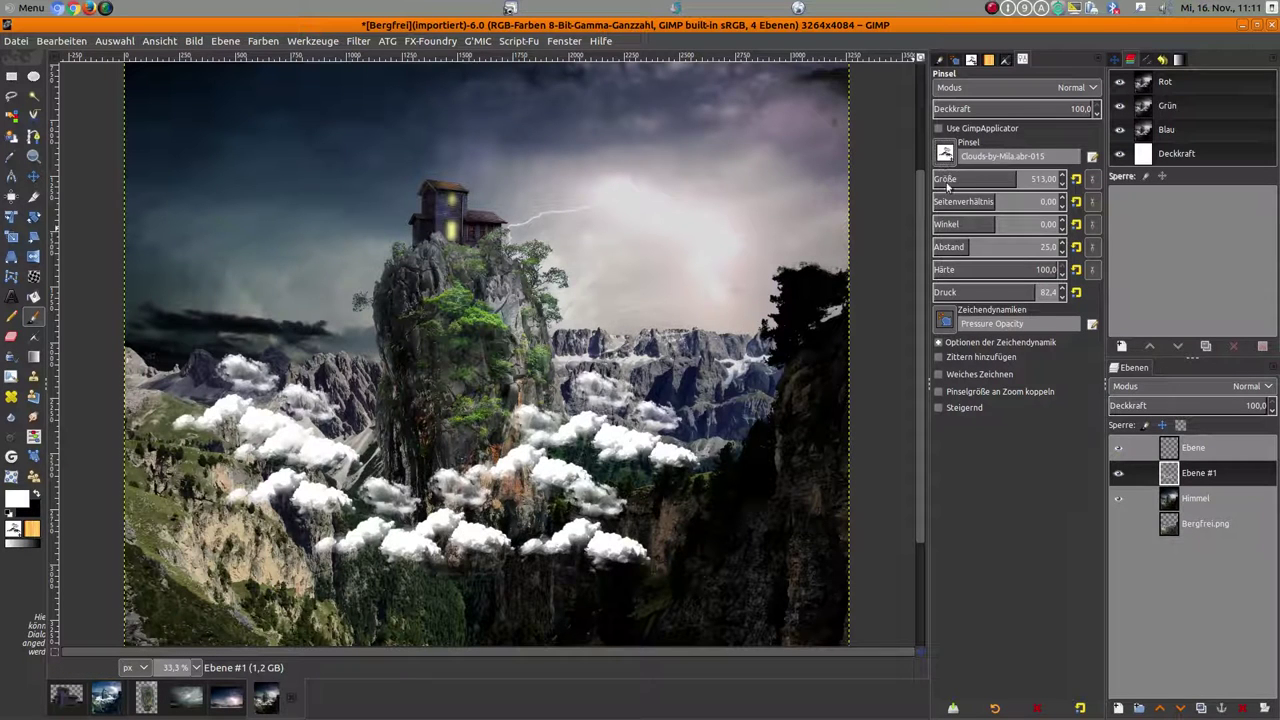
# Step: Switch to the Clouds-by-Mila.abr-007 brush at about 777 and stamp large clouds across the left and centre
pyautogui.click(944, 152)
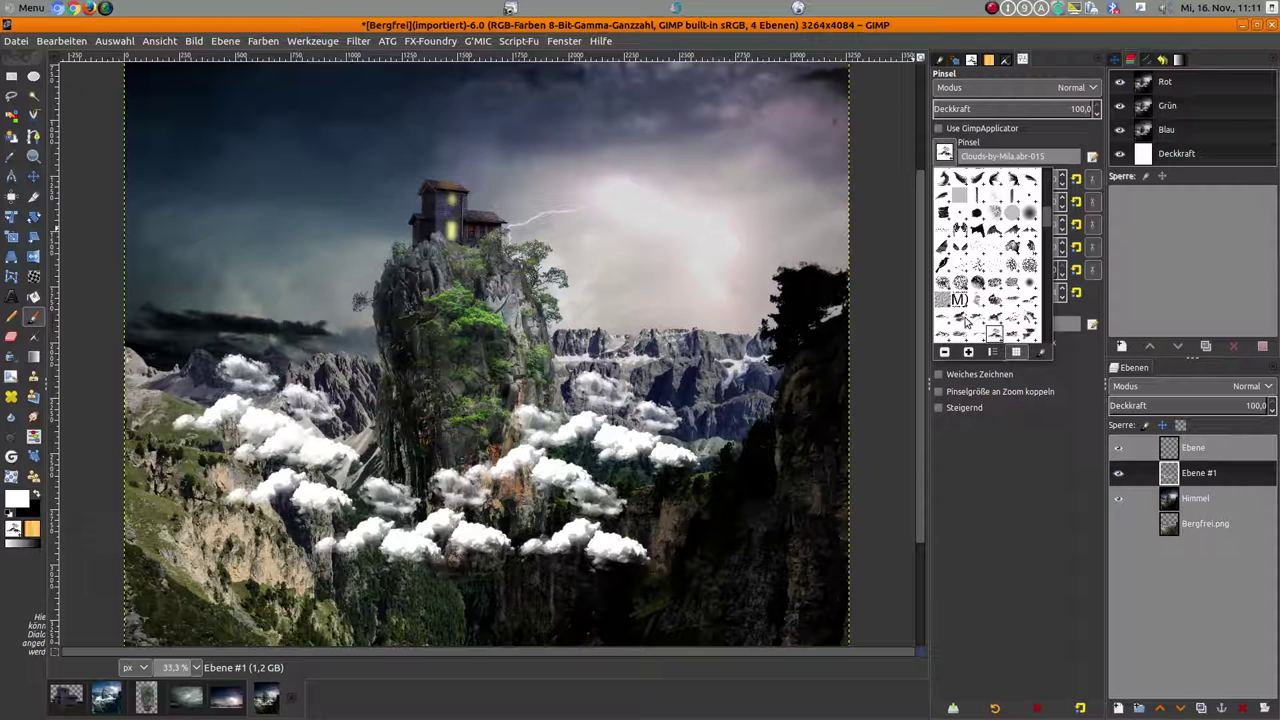
pyautogui.click(965, 321)
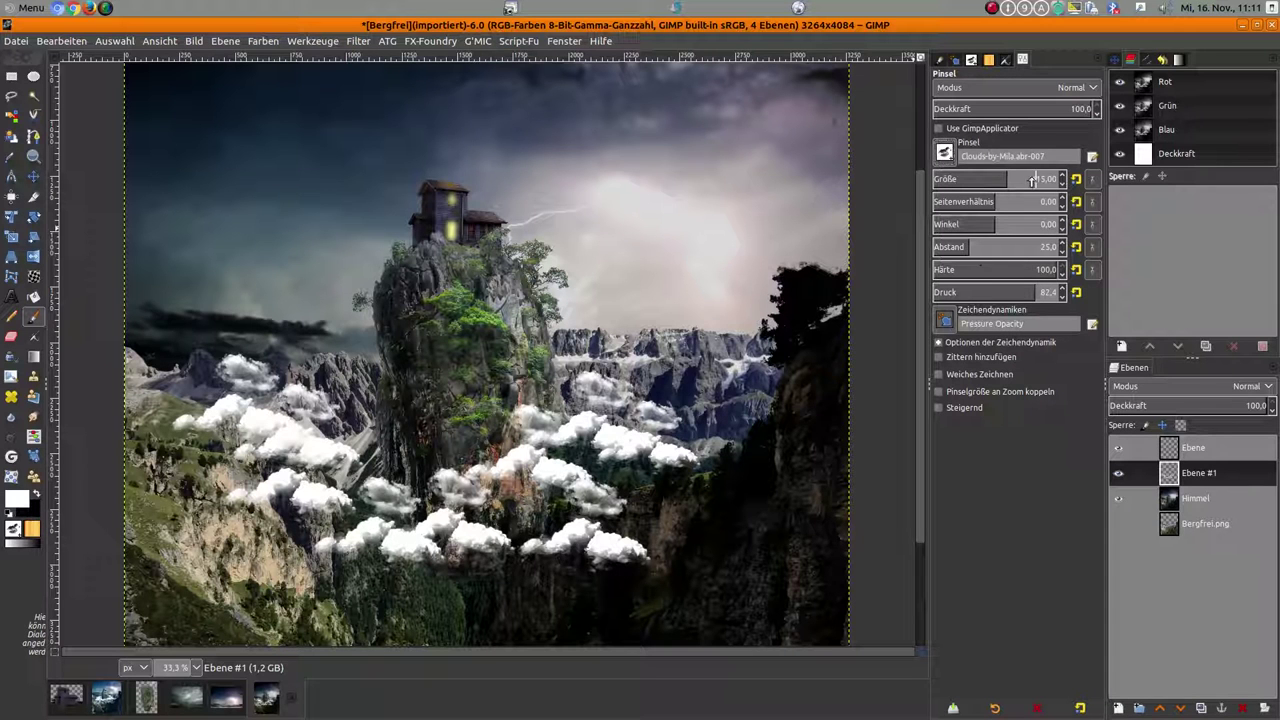
pyautogui.moveTo(1035, 178); pyautogui.dragTo(1056, 180)
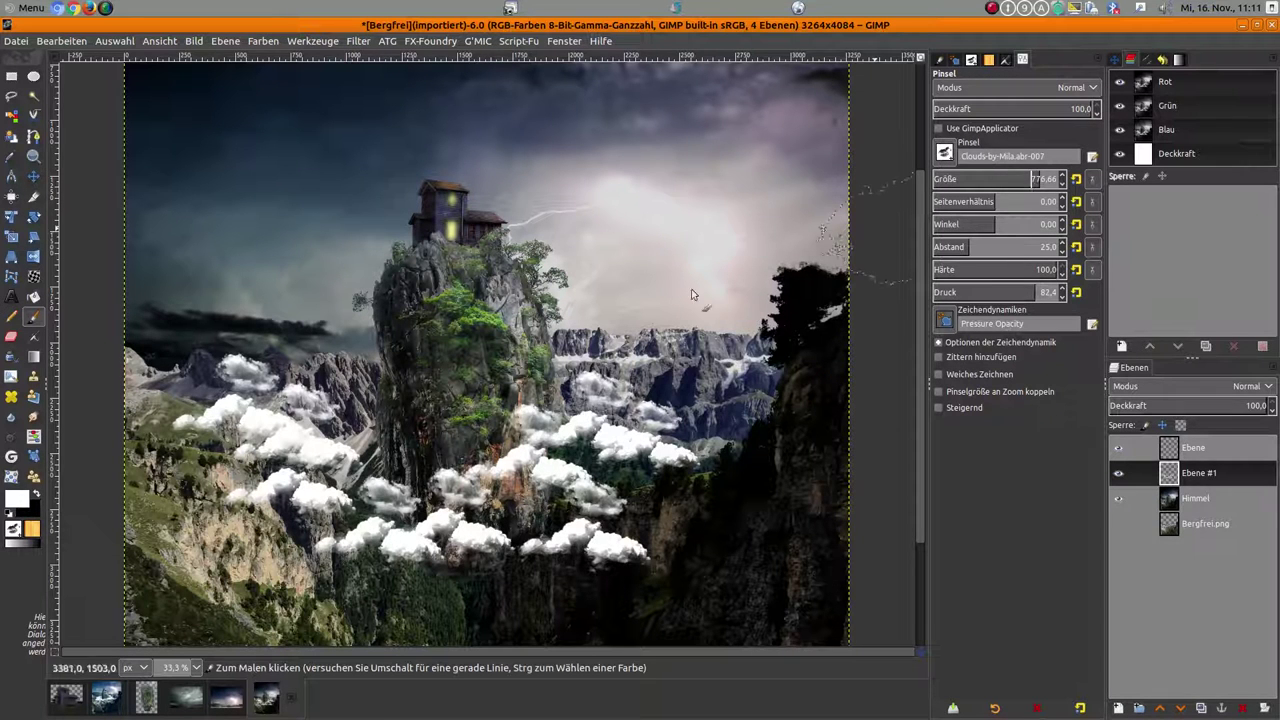
pyautogui.click(236, 431)
pyautogui.click(313, 540)
pyautogui.click(316, 433)
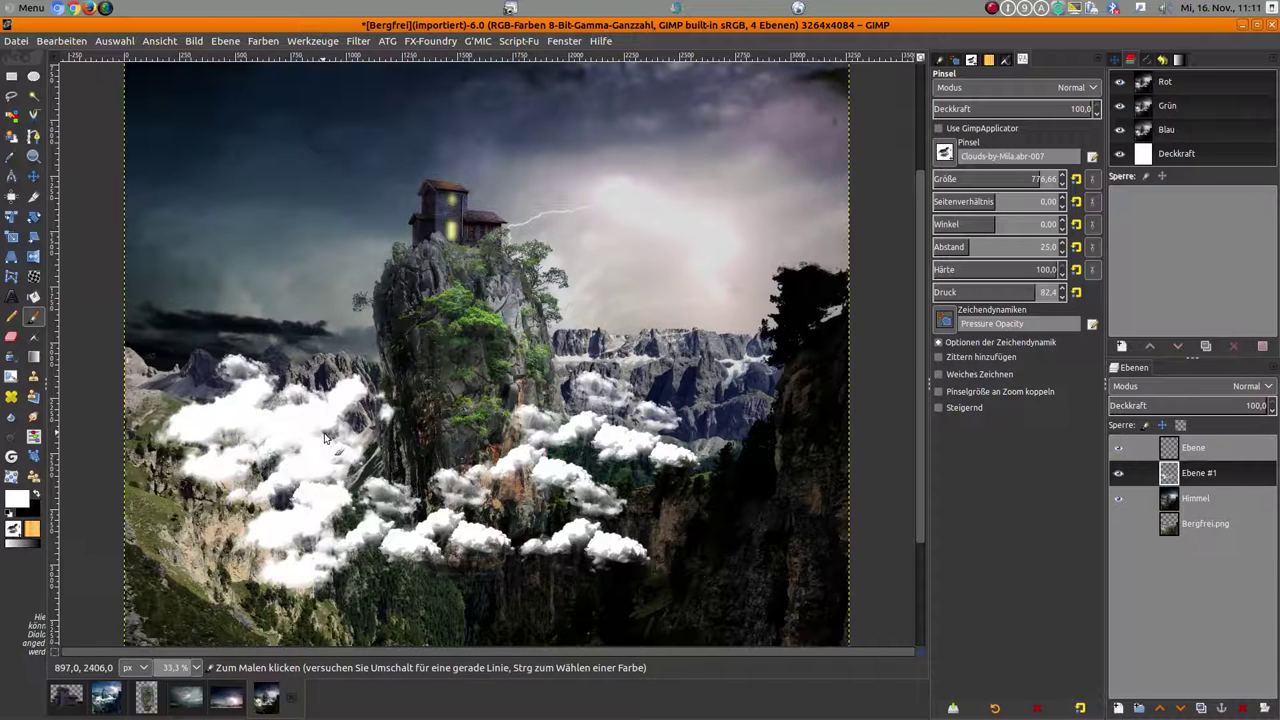
pyautogui.click(565, 416)
pyautogui.moveTo(392, 478)
pyautogui.mouseDown()
pyautogui.moveTo(672, 490)
pyautogui.moveTo(572, 502)
pyautogui.mouseUp()
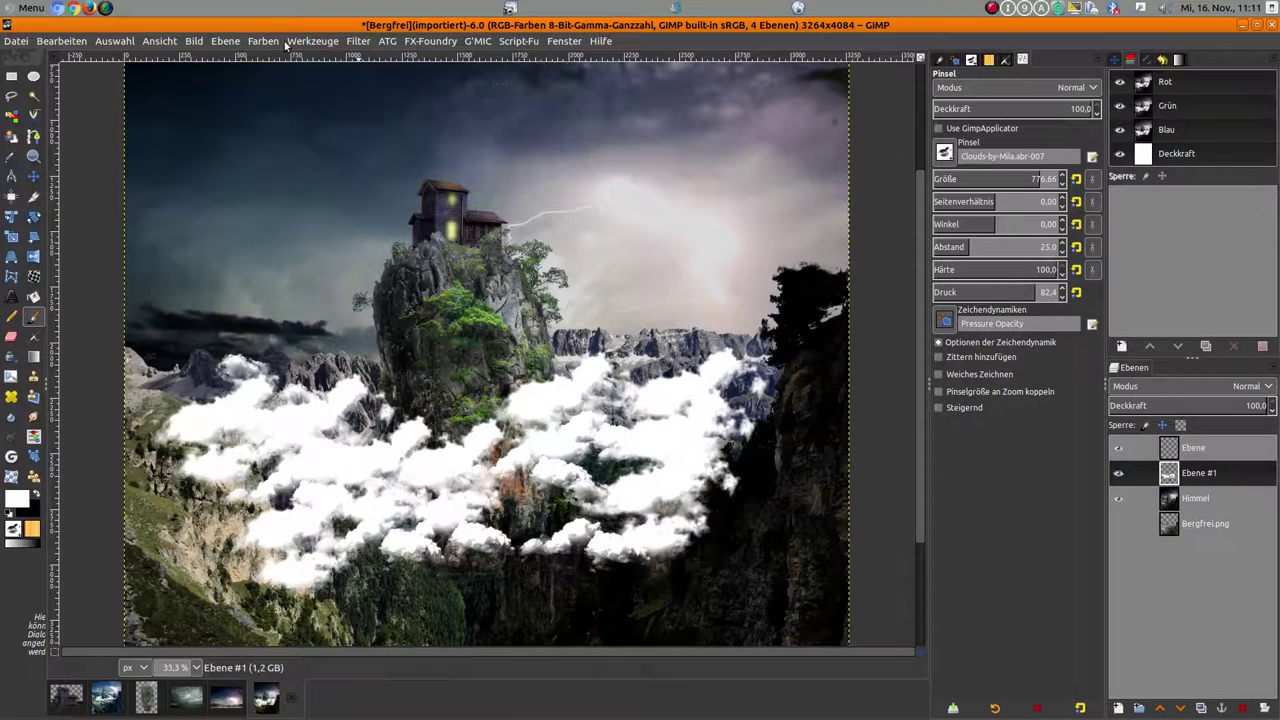
# Step: Lower the brightness of the Ebene #1 clouds by about 50 using Brightness/Contrast
pyautogui.click(199, 41)
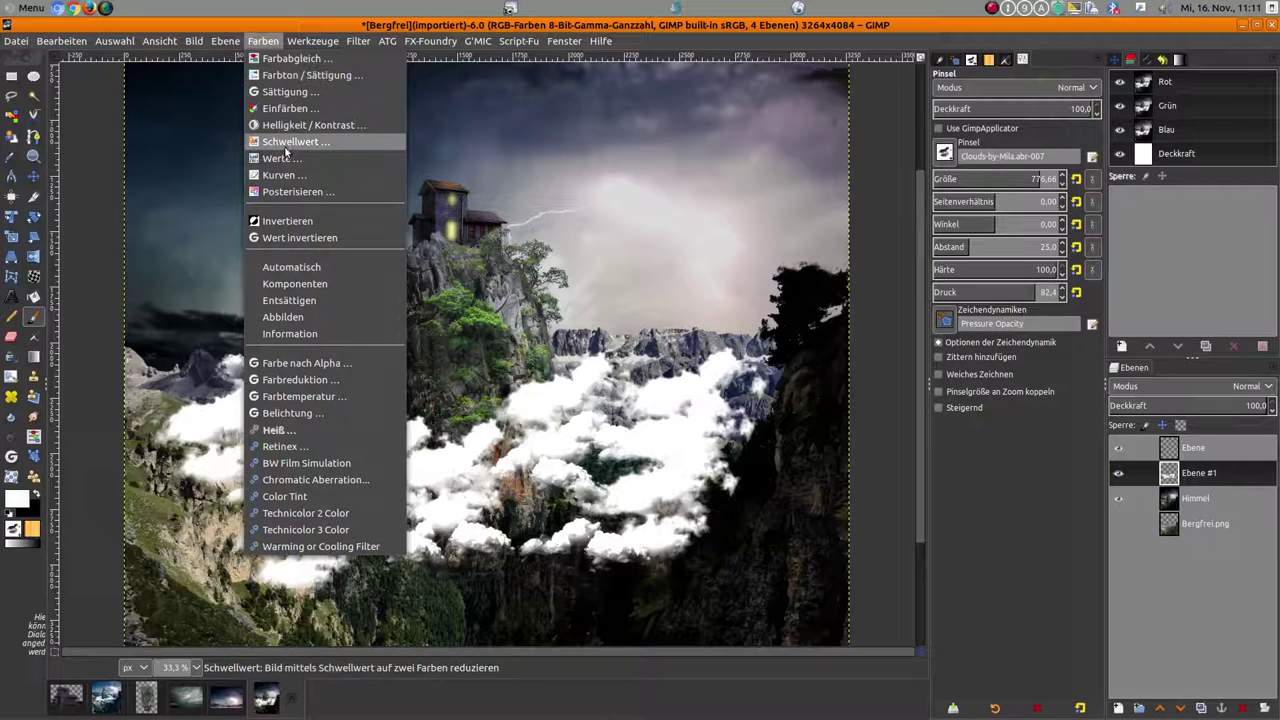
pyautogui.click(291, 125)
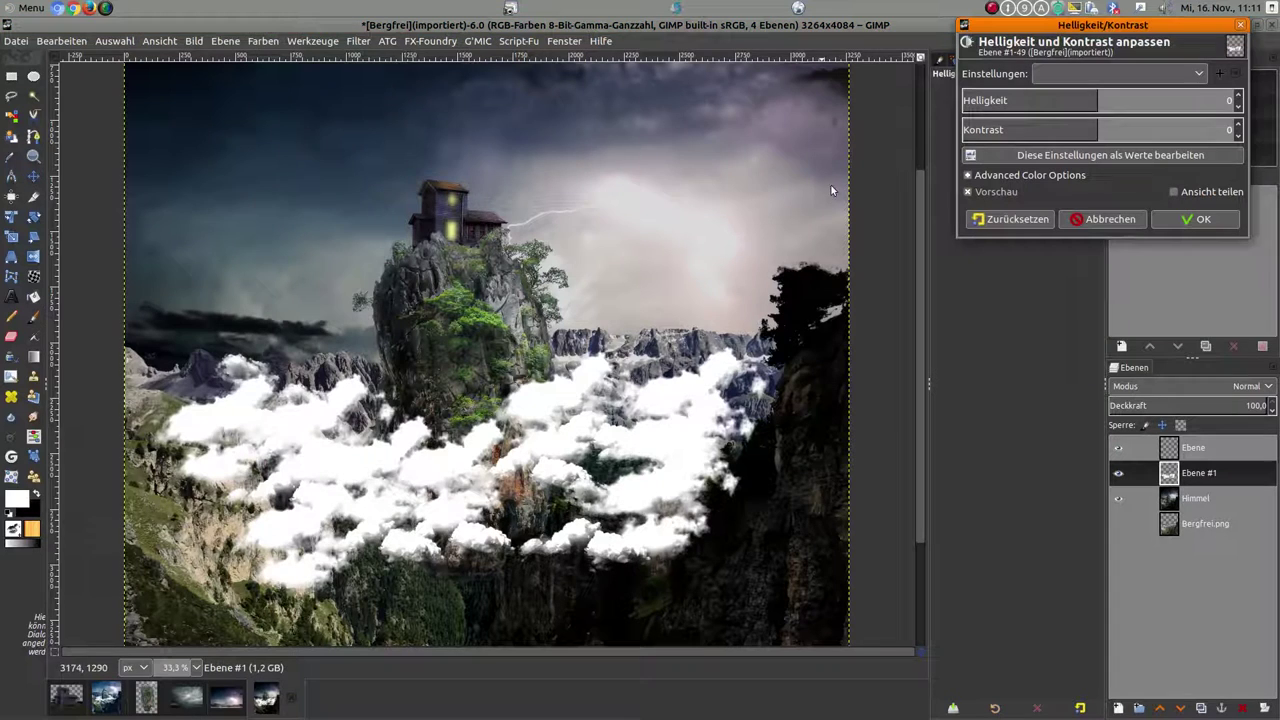
pyautogui.moveTo(1096, 100); pyautogui.dragTo(1049, 104)
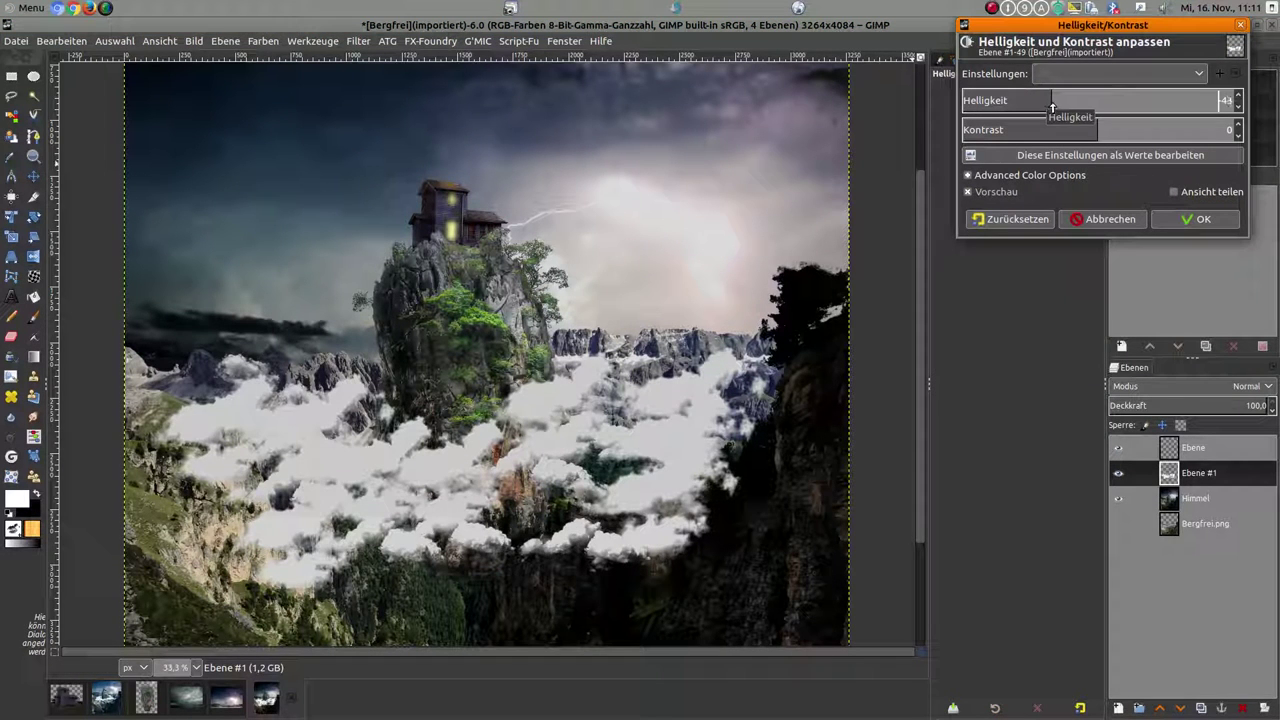
pyautogui.click(1198, 220)
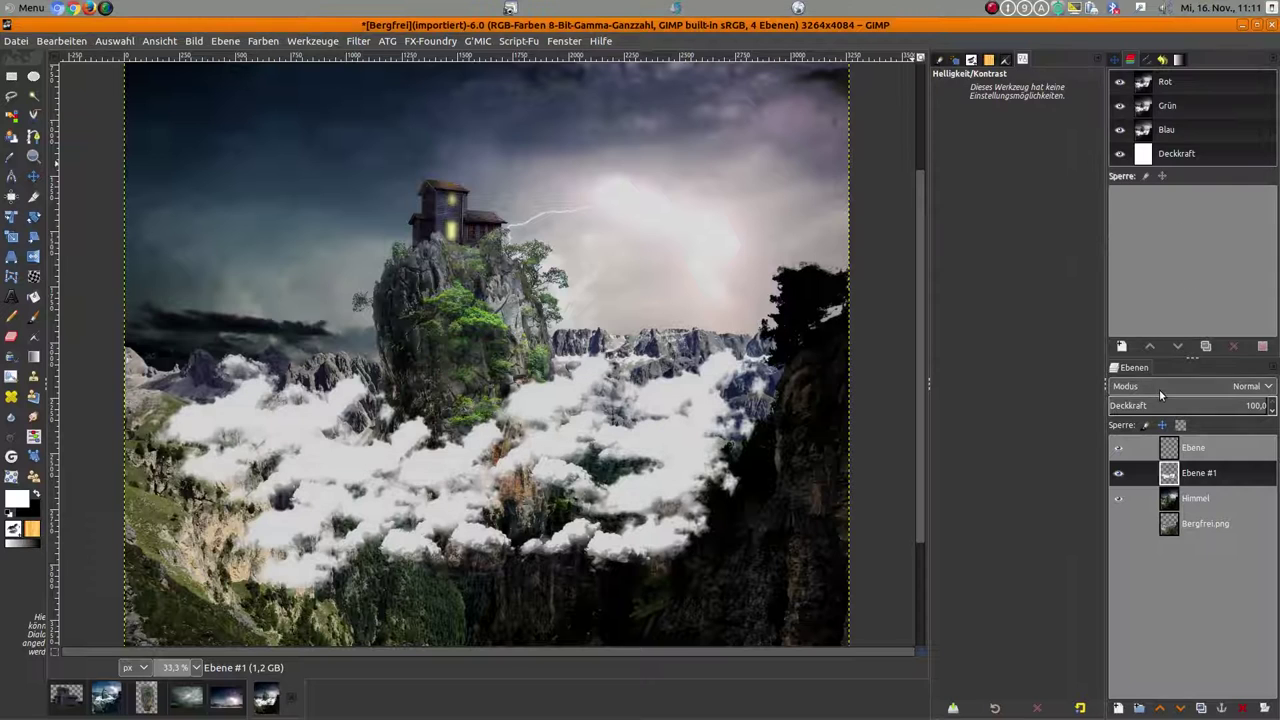
# Step: Create a Sichtbar layer from the visible image and move it to the top of the stack
pyautogui.rightClick(1146, 572)
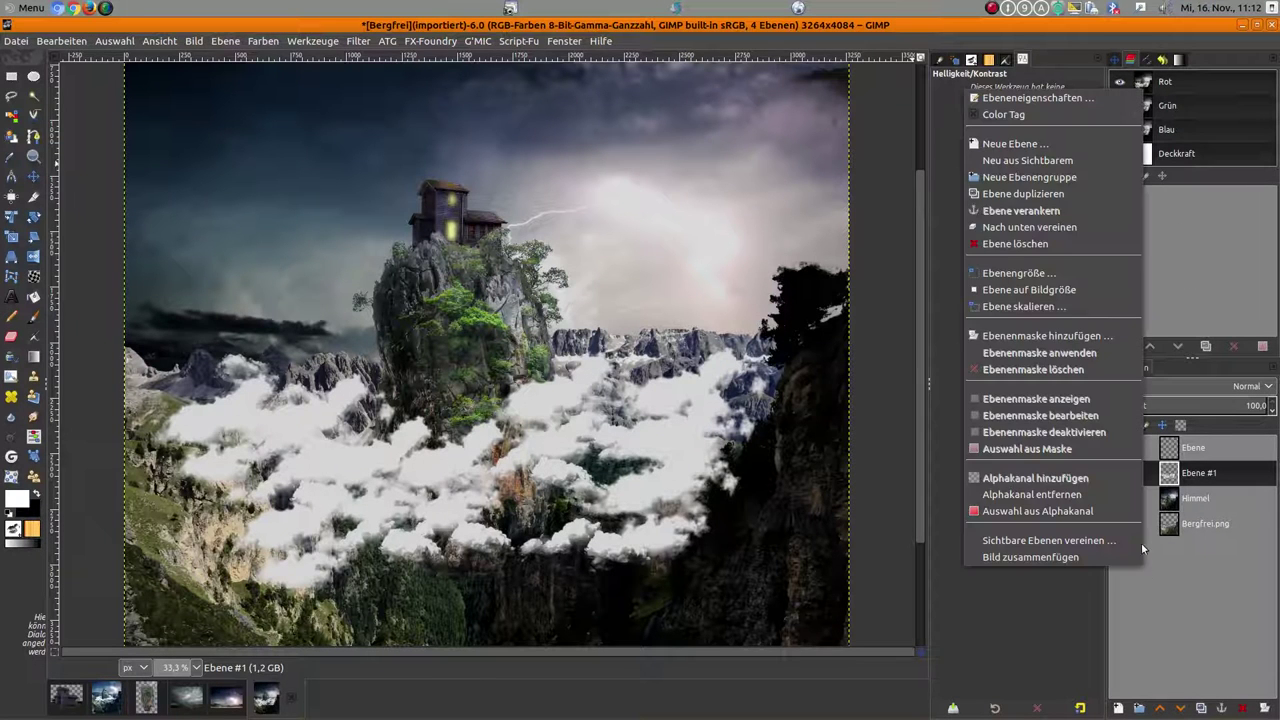
pyautogui.click(1055, 161)
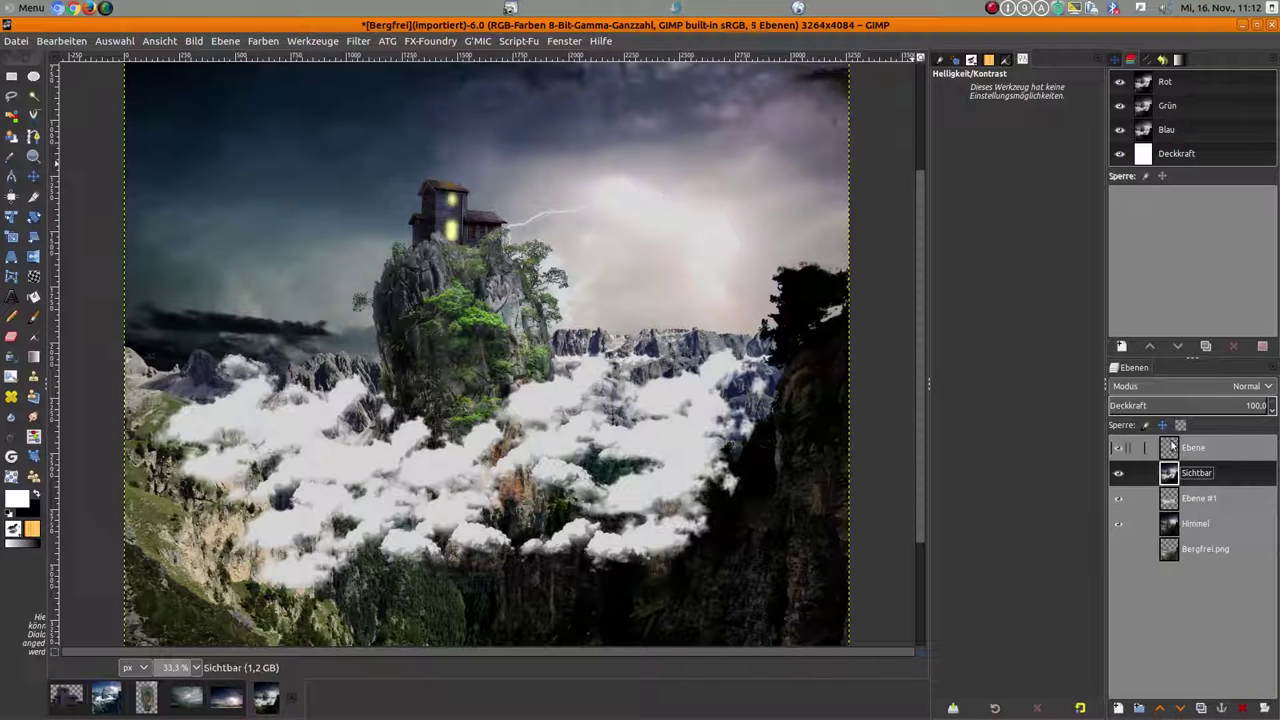
pyautogui.moveTo(1170, 474); pyautogui.dragTo(1170, 446)
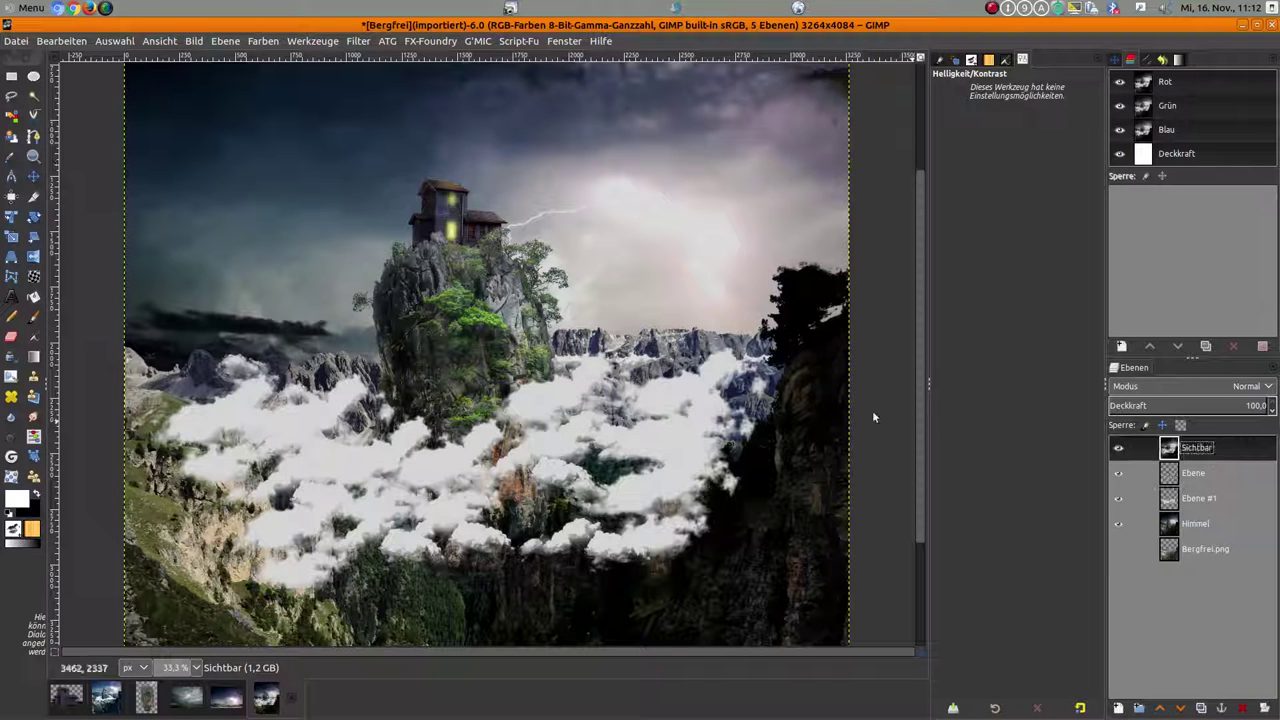
pyautogui.press('-')
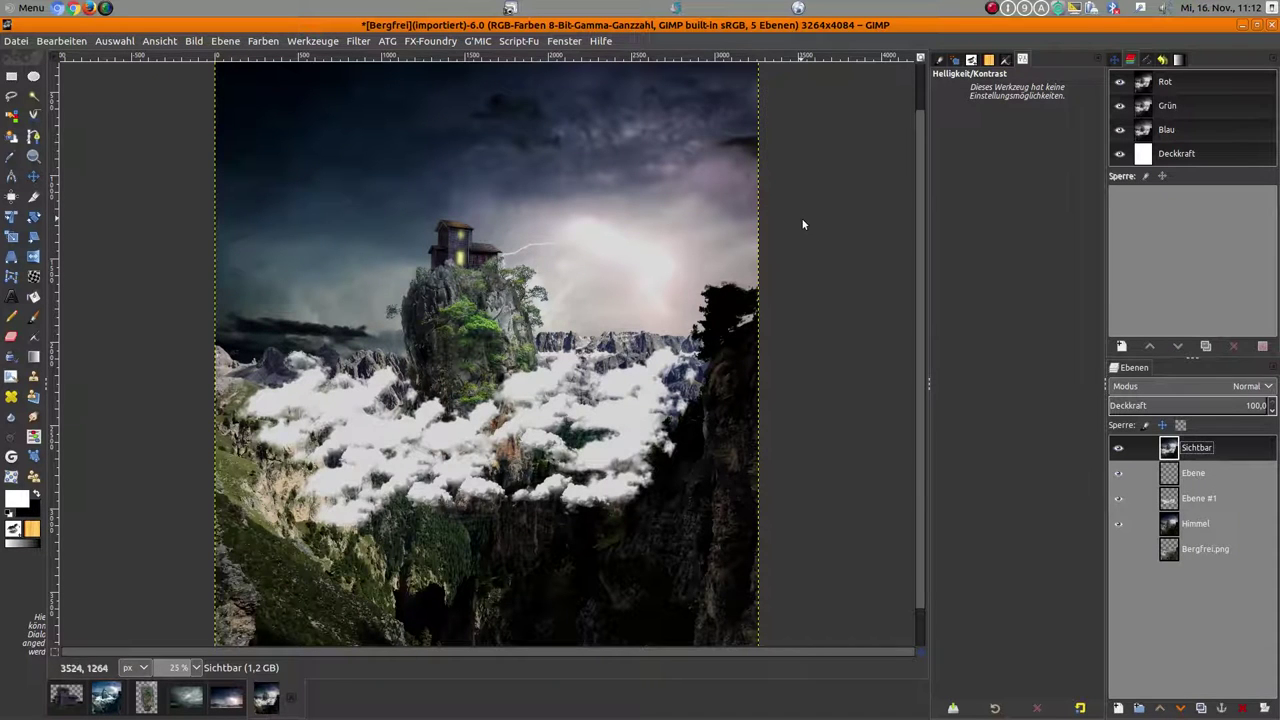
pyautogui.hotkey('ctrl', 'shift', 'f')
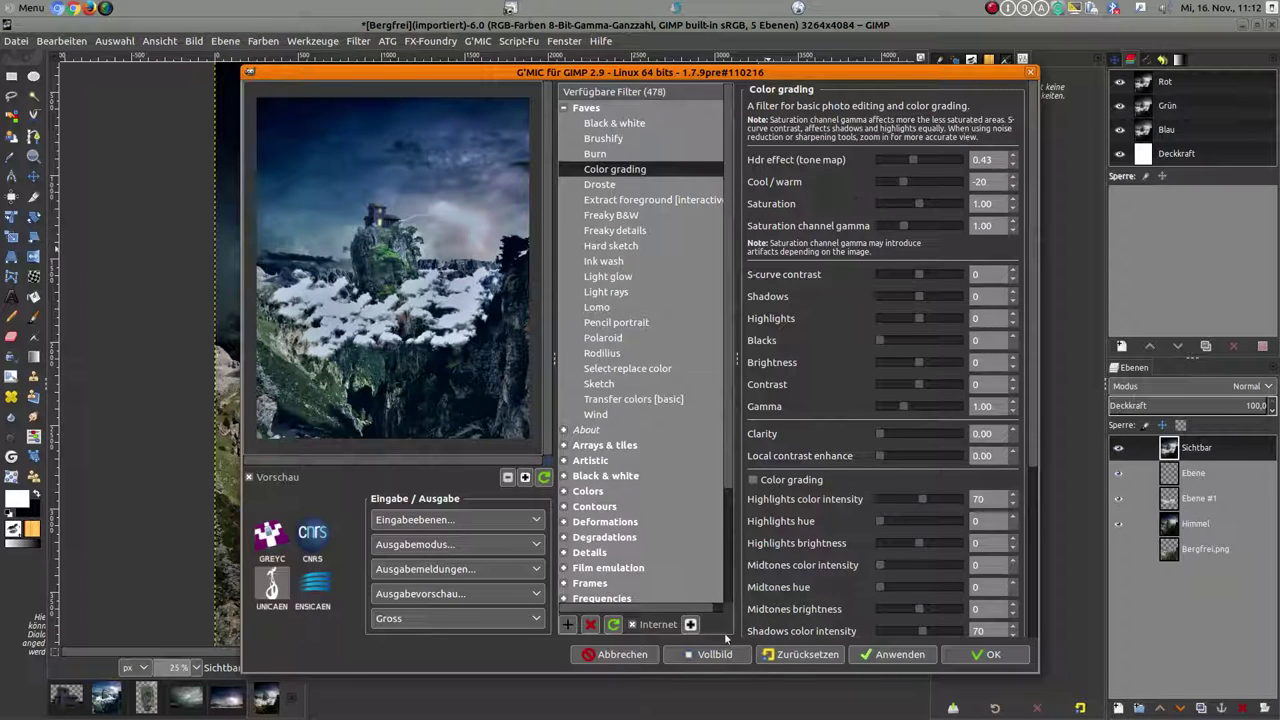
# Step: Reset Color grading and set Cool/warm -13, Hdr 0.30 and Shadows -15
pyautogui.click(815, 655)
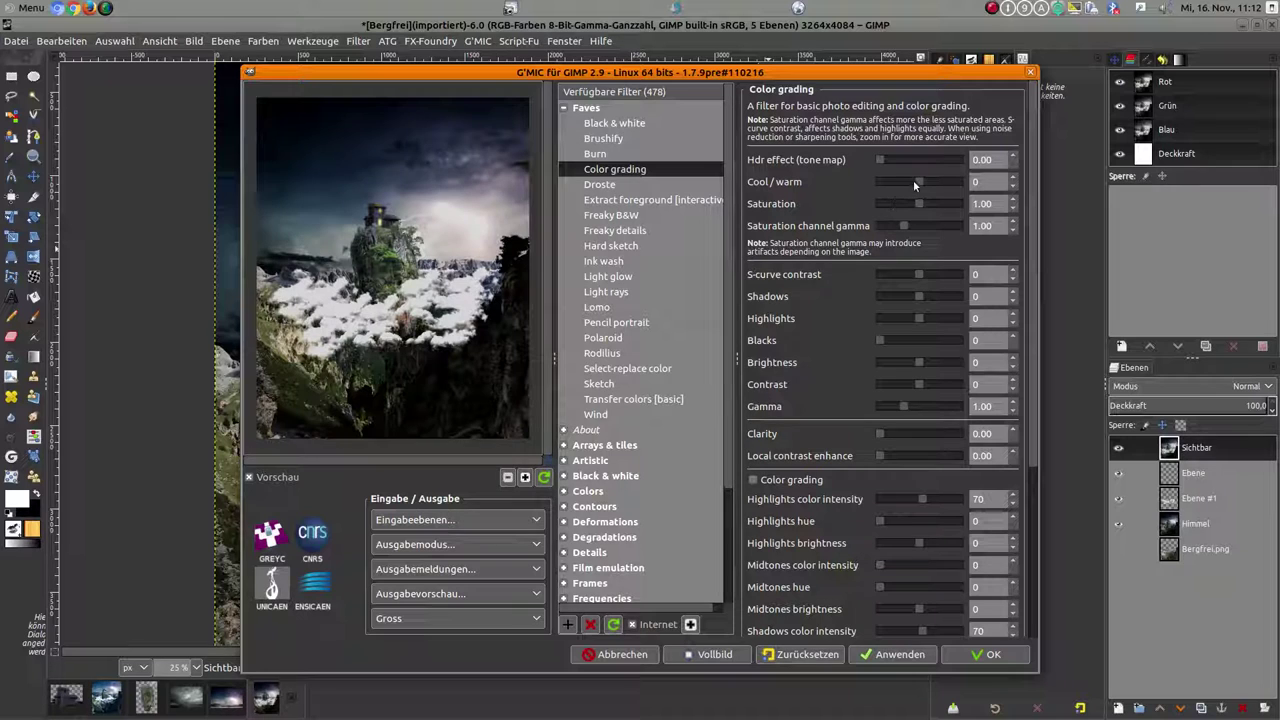
pyautogui.moveTo(917, 181); pyautogui.dragTo(899, 163)
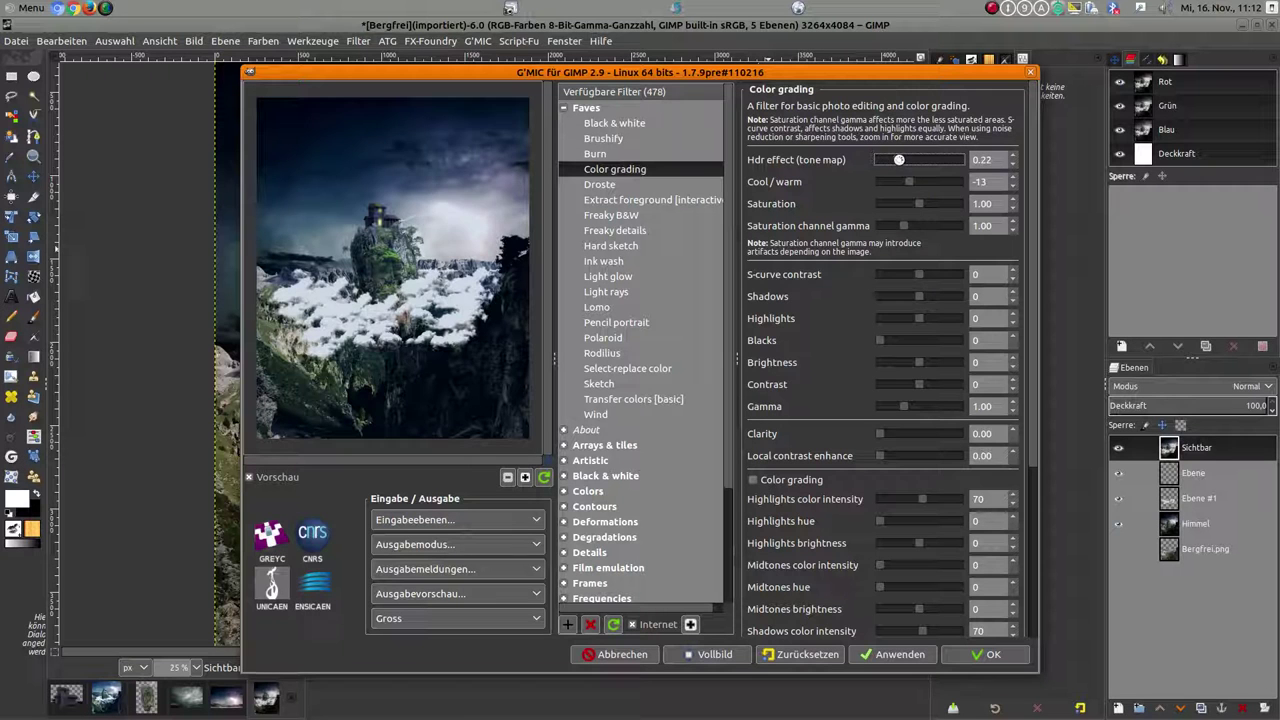
pyautogui.moveTo(900, 159); pyautogui.dragTo(906, 159)
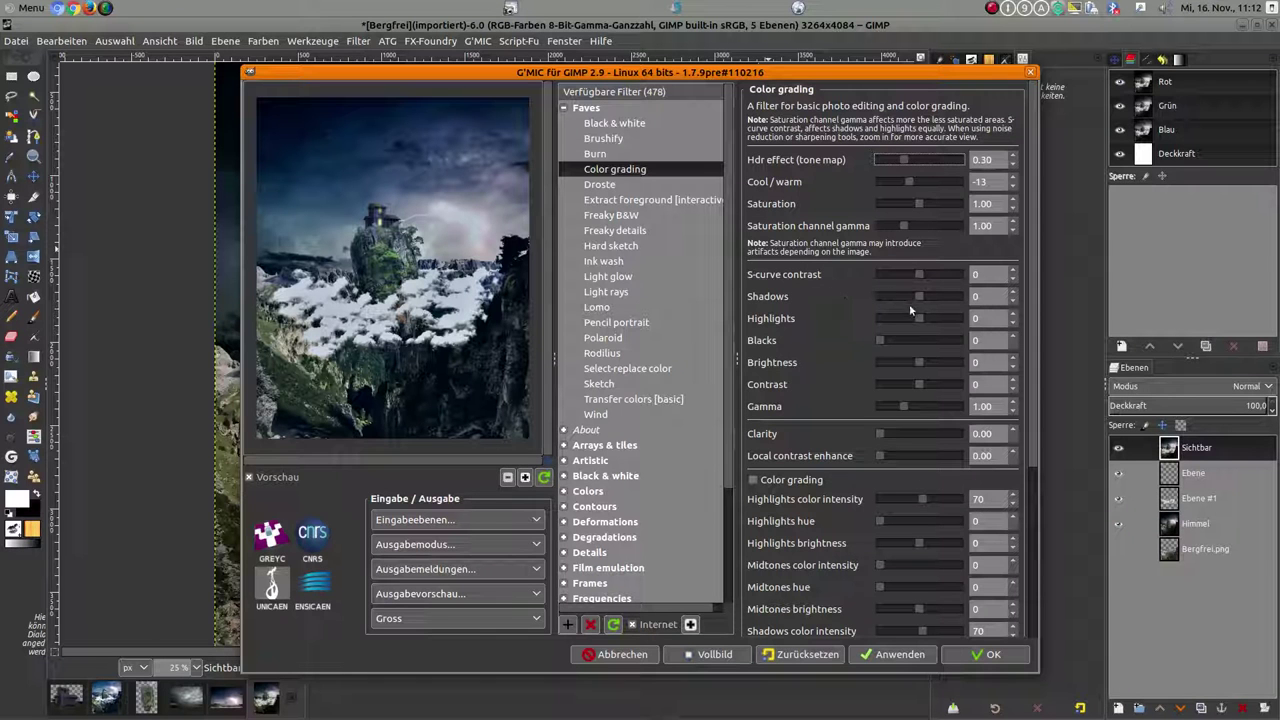
pyautogui.moveTo(921, 294)
pyautogui.mouseDown()
pyautogui.moveTo(900, 294)
pyautogui.moveTo(926, 300)
pyautogui.mouseUp()
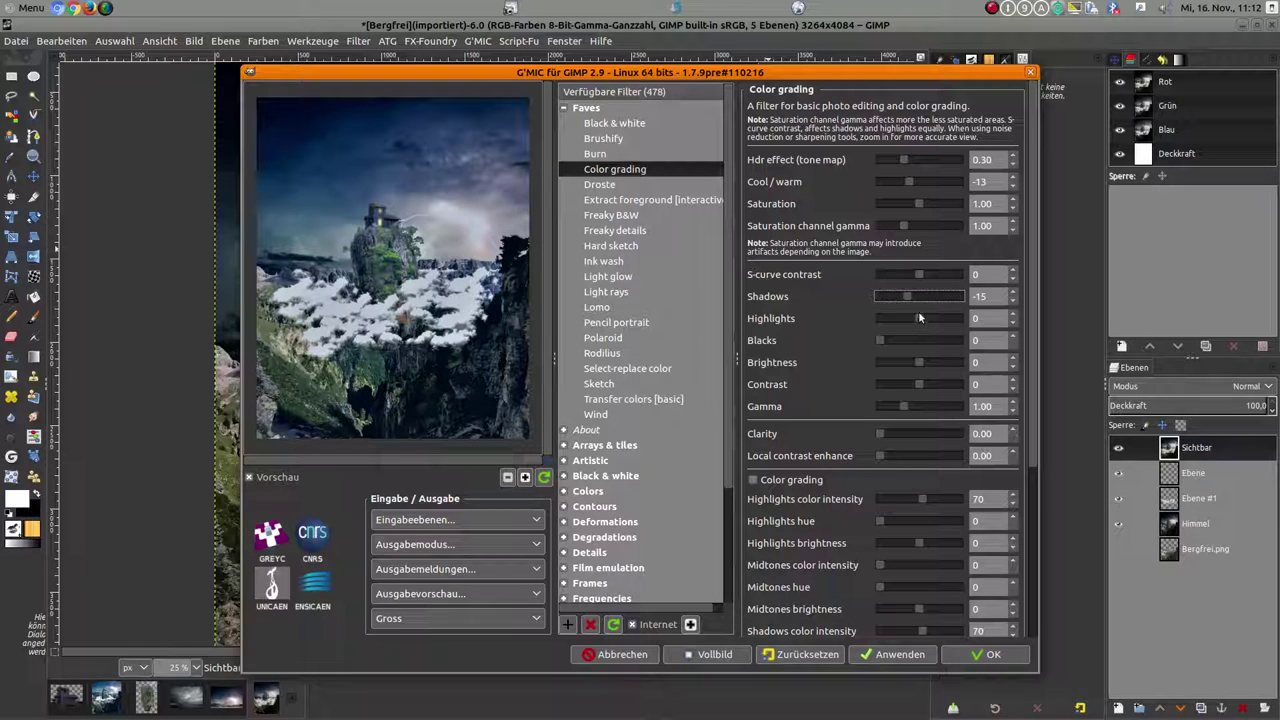
# Step: Set Highlights -3, Blacks 12, Gamma 0.83 and slightly more contrast, then apply the grading
pyautogui.moveTo(919, 318); pyautogui.dragTo(933, 314)
pyautogui.click(933, 312)
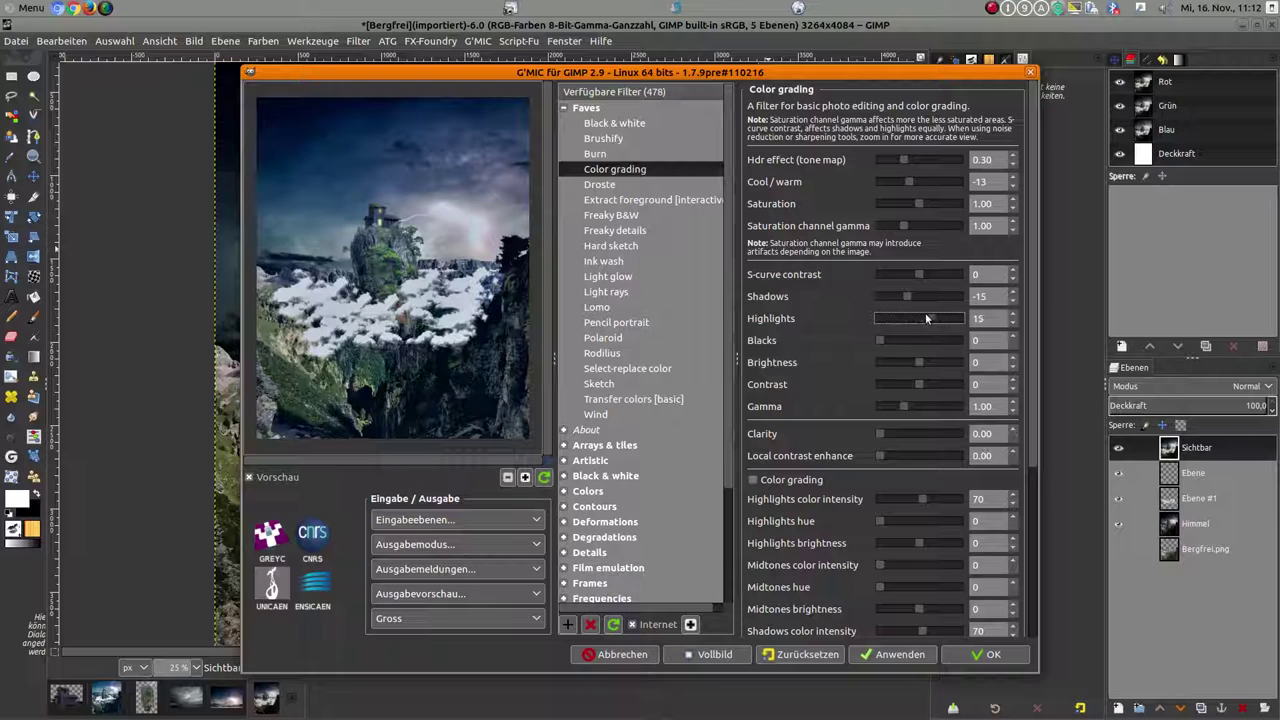
pyautogui.moveTo(937, 323); pyautogui.dragTo(919, 323)
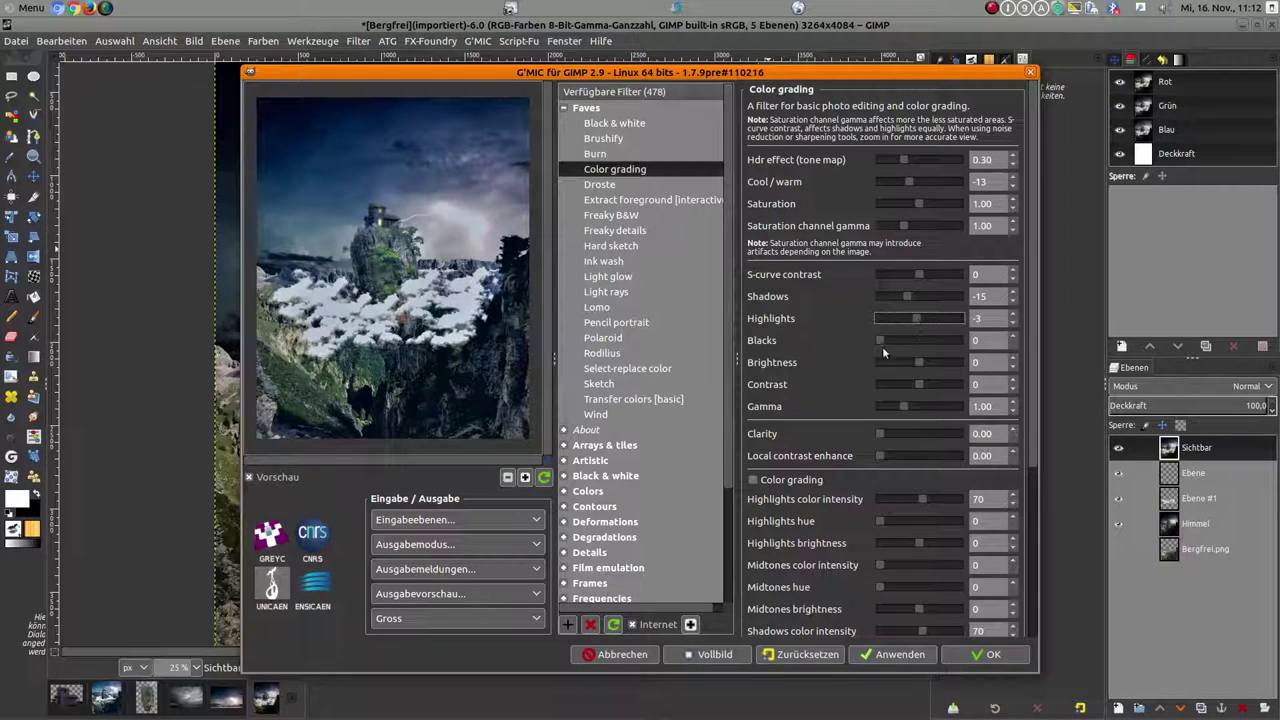
pyautogui.moveTo(881, 340)
pyautogui.mouseDown()
pyautogui.moveTo(945, 343)
pyautogui.moveTo(899, 349)
pyautogui.mouseUp()
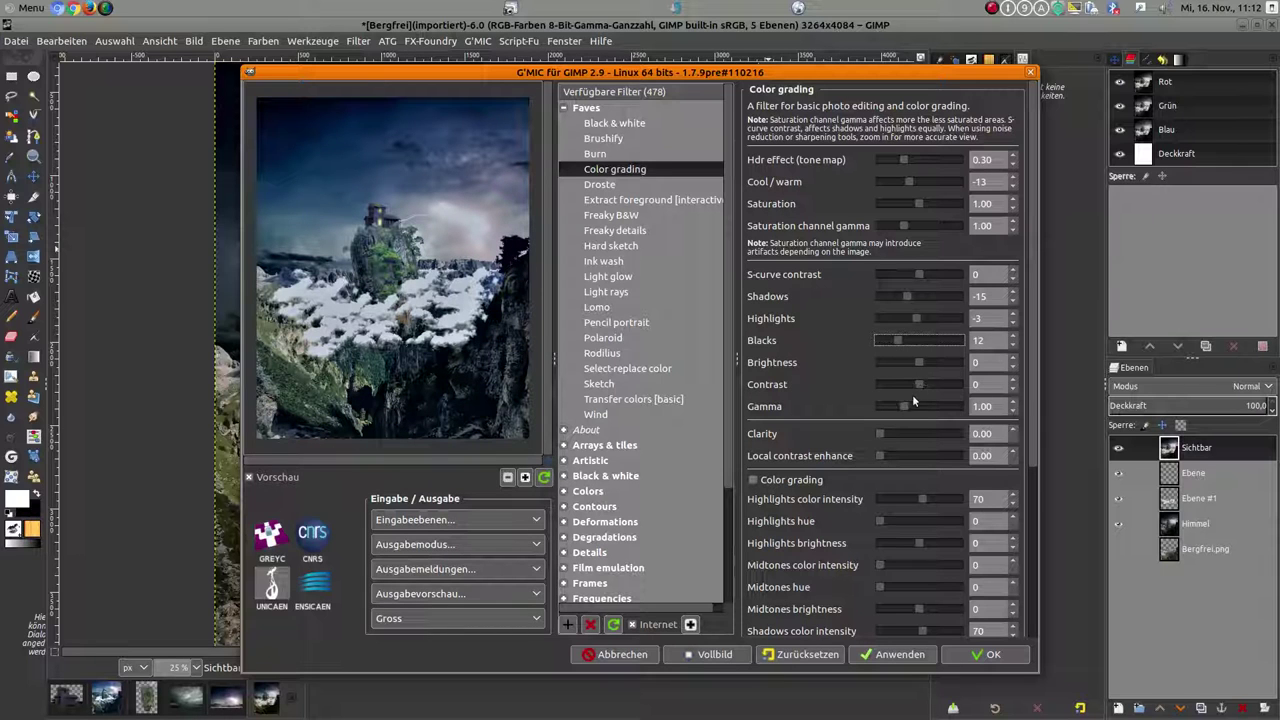
pyautogui.moveTo(904, 406); pyautogui.dragTo(898, 406)
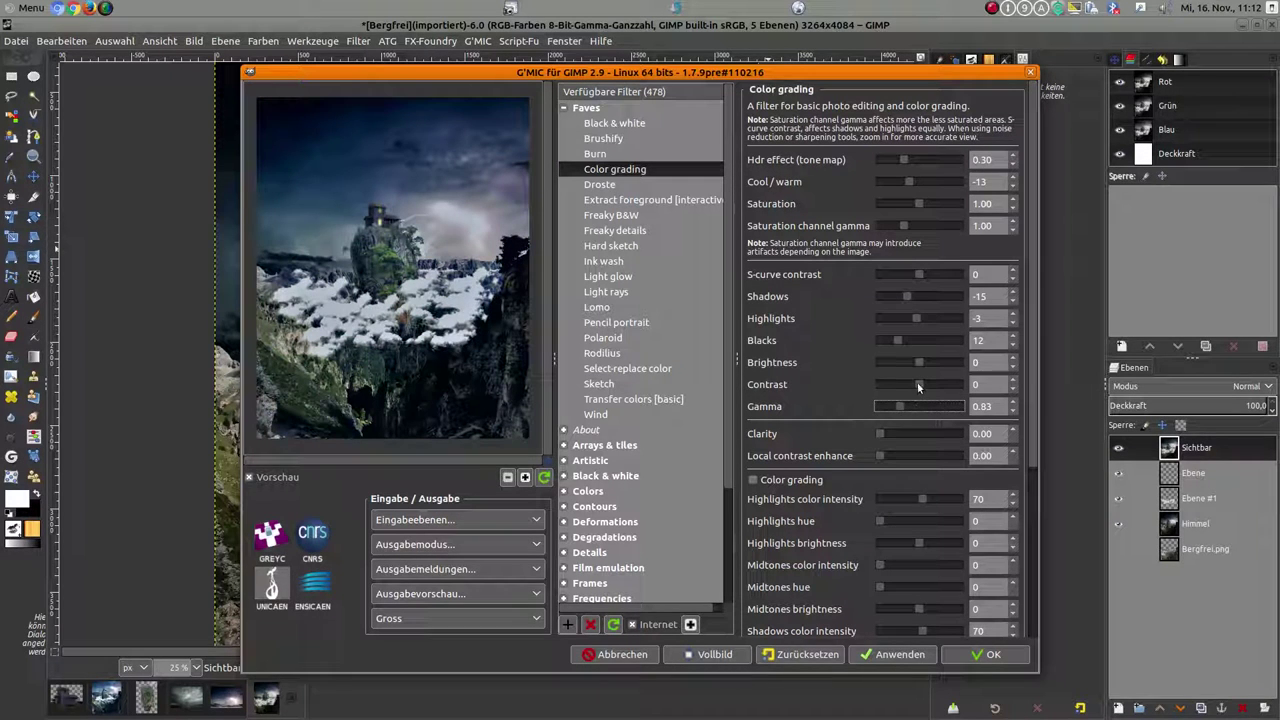
pyautogui.click(919, 381)
pyautogui.moveTo(919, 385); pyautogui.dragTo(925, 386)
pyautogui.click(977, 655)
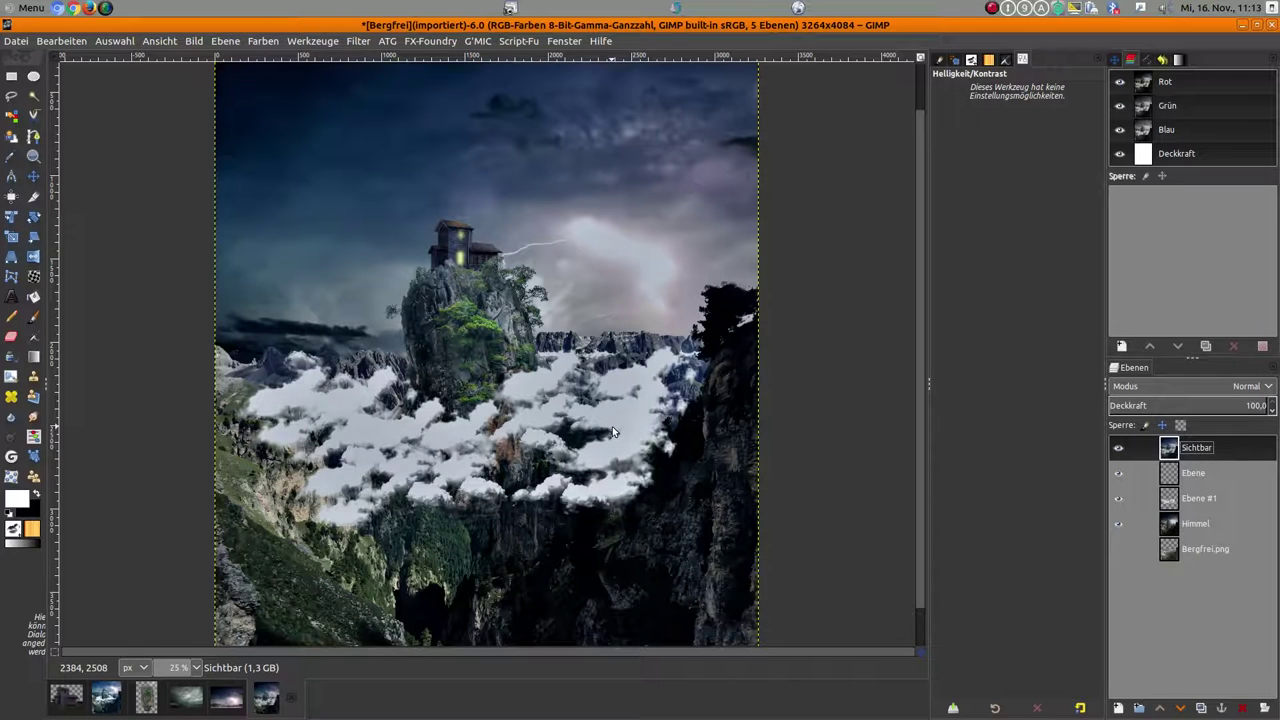
pyautogui.press('-')
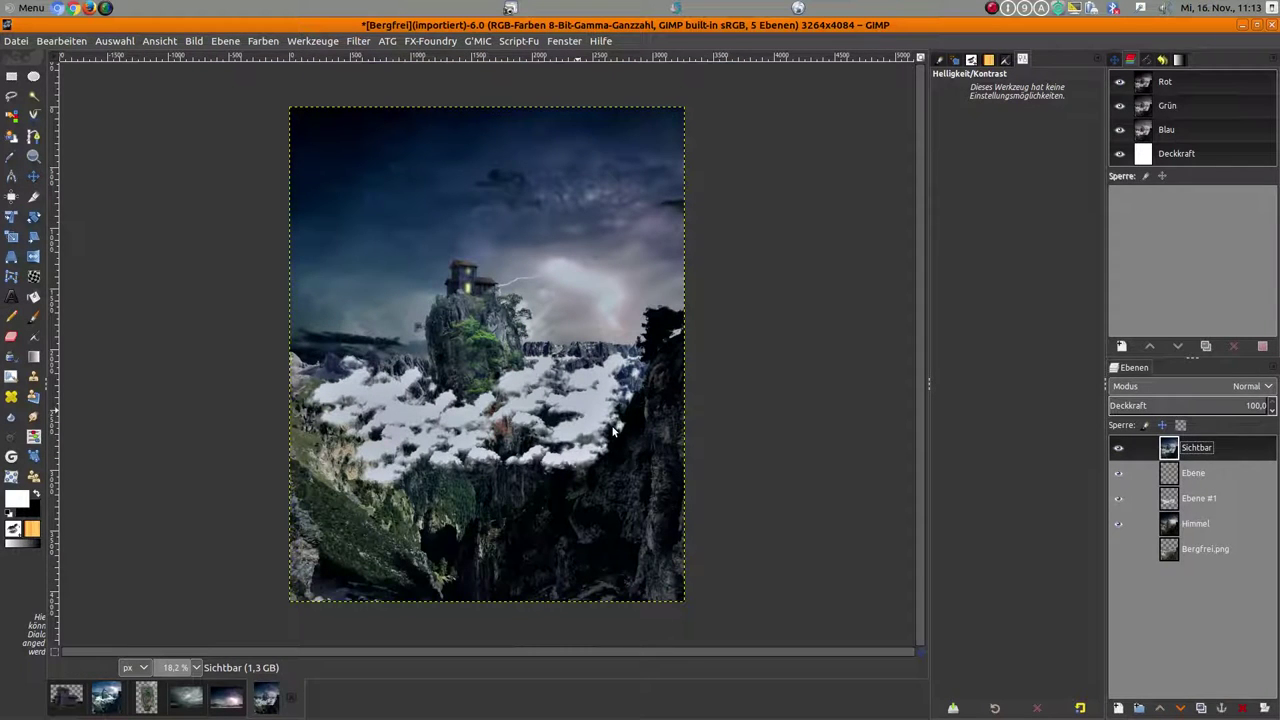
pyautogui.keyDown('ctrl'); pyautogui.scroll(3, 613, 430); pyautogui.keyUp('ctrl')
pyautogui.scroll(5, 613, 430)
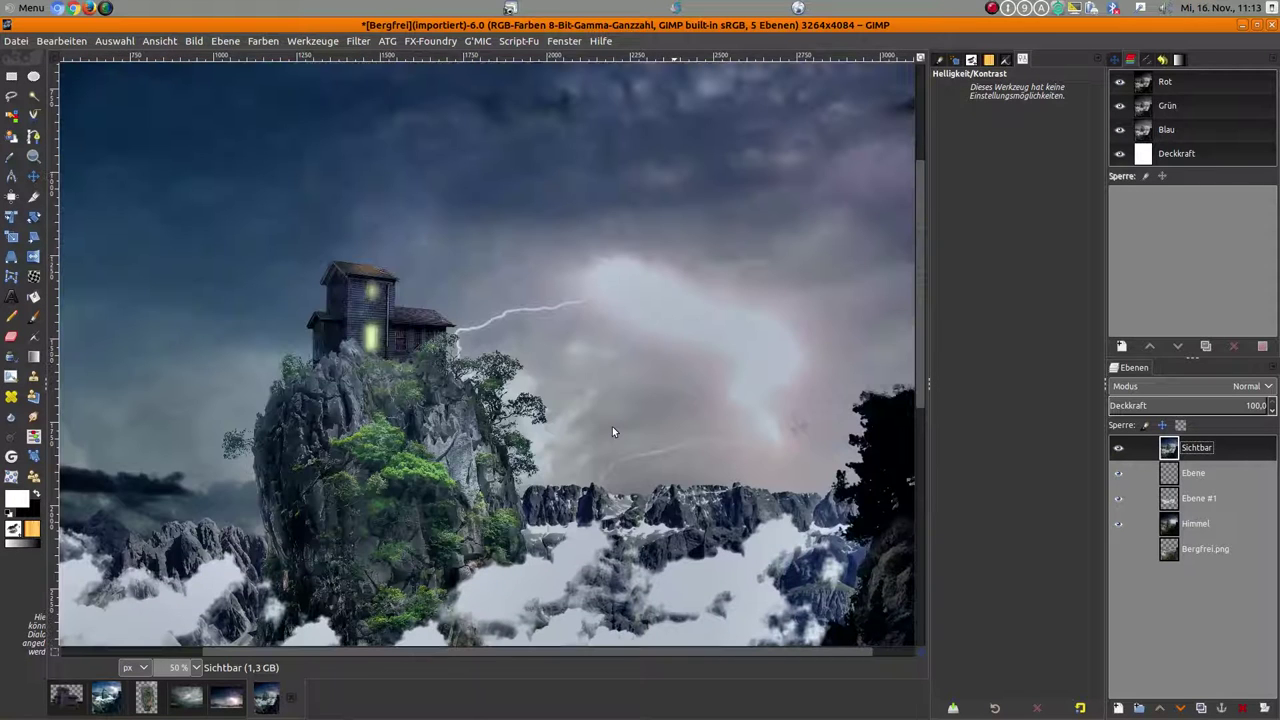